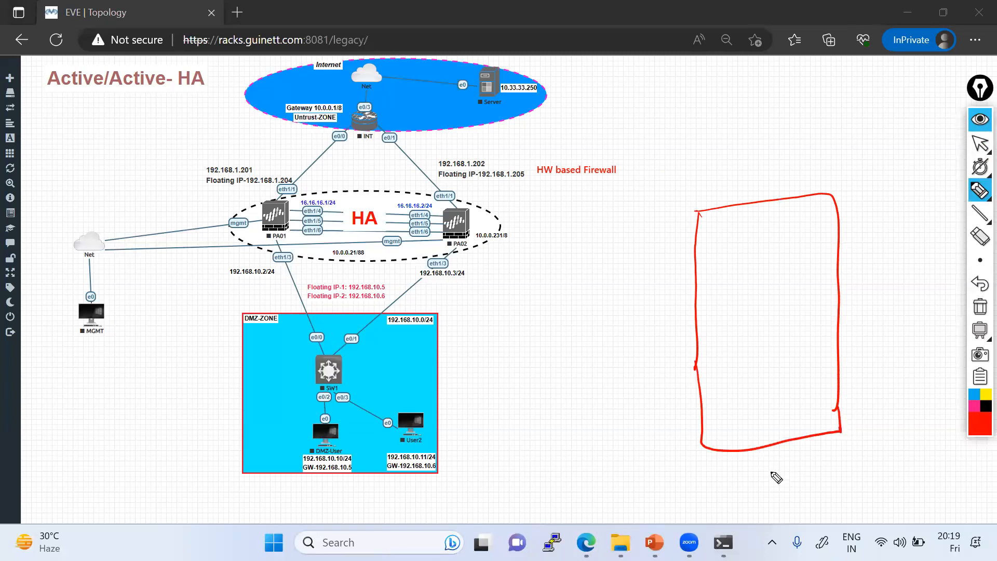
Step: Write 'Dell,' below the sketched box and an underlined FW(VM) label inside it
mouse_move(769, 472)
left_mouse_down()
mouse_move(774, 481)
mouse_move(803, 463)
mouse_move(820, 473)
mouse_move(818, 485)
mouse_move(844, 468)
mouse_move(860, 474)
left_mouse_up()
left_click(829, 452)
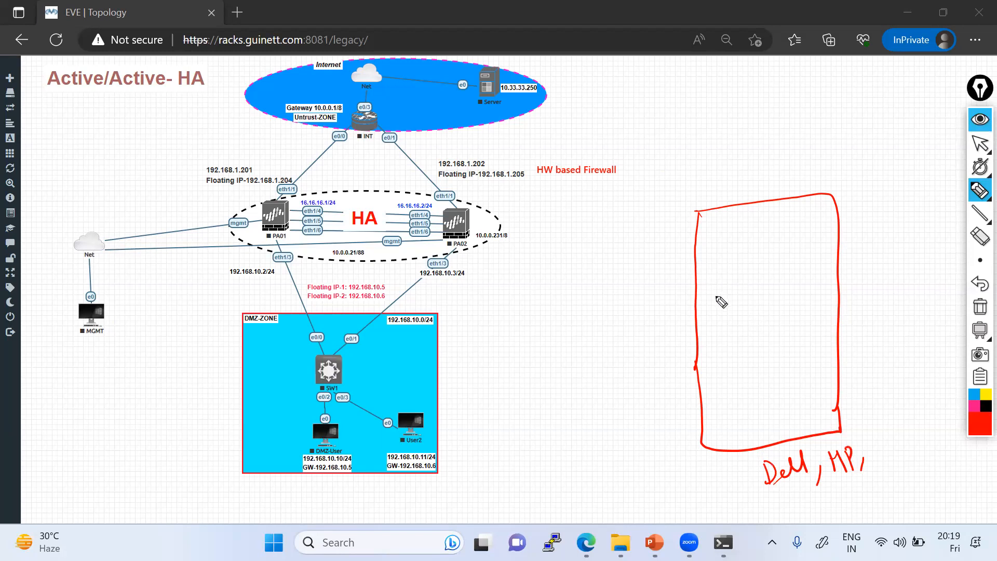
mouse_move(722, 274)
left_mouse_down()
mouse_move(723, 300)
mouse_move(728, 275)
mouse_move(747, 290)
mouse_move(764, 271)
mouse_move(786, 296)
left_mouse_up()
left_click_drag(720, 315, 778, 292)
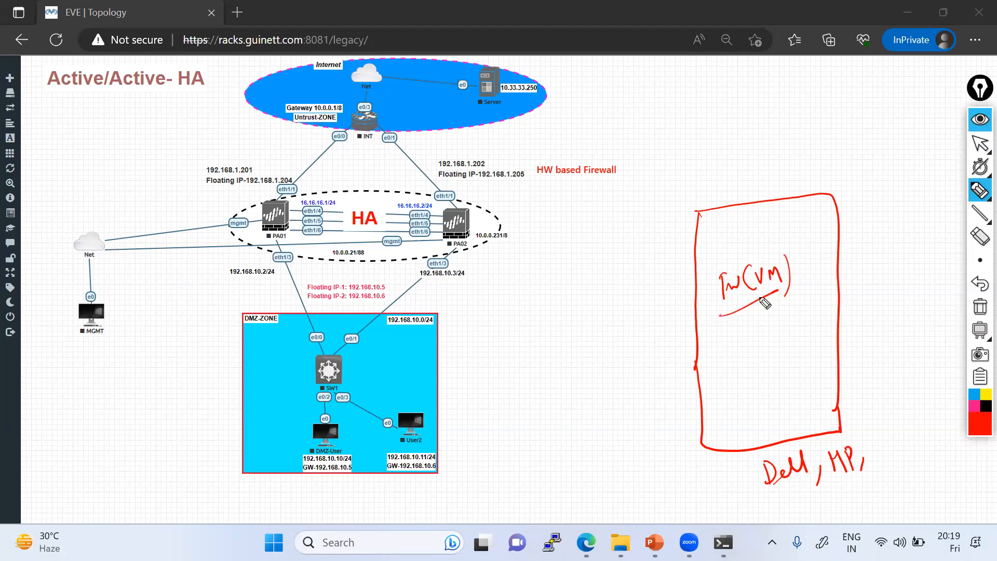
Step: Draw four dividing lines across the box to split it into layers
left_click_drag(696, 247, 847, 224)
left_click_drag(690, 287, 838, 276)
left_click_drag(693, 330, 842, 309)
left_click_drag(694, 368, 837, 339)
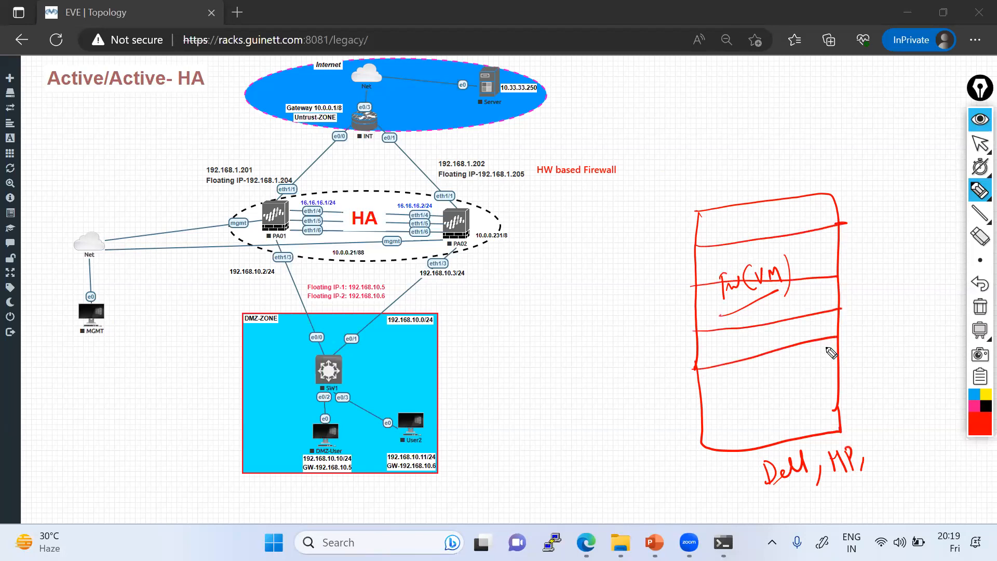
Step: Write 24B, CPU and HD left of the box and circle the notes
mouse_move(566, 375)
left_mouse_down()
mouse_move(570, 399)
mouse_move(603, 379)
left_mouse_up()
left_click_drag(596, 365, 602, 389)
left_click_drag(604, 341, 607, 367)
left_click_drag(607, 358, 622, 359)
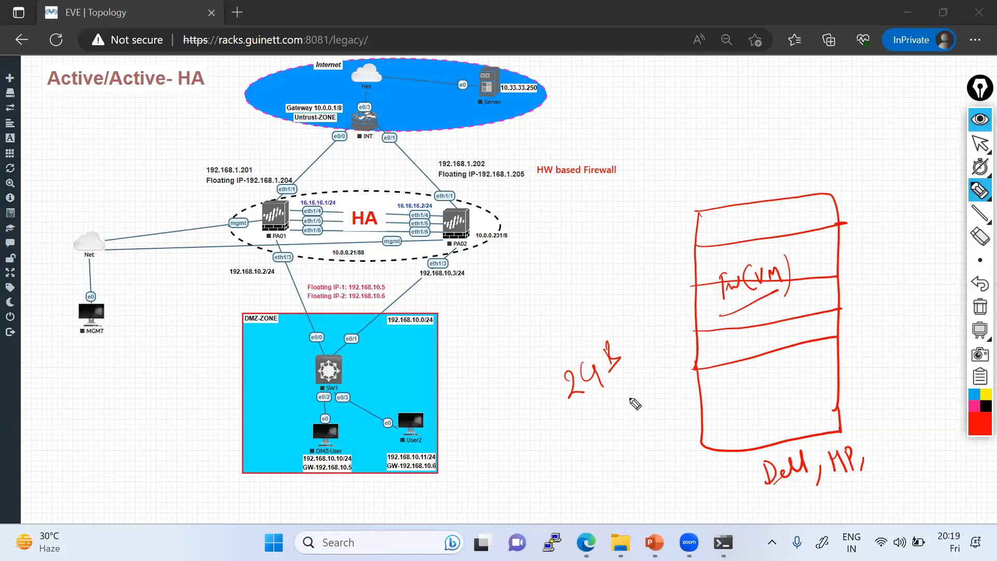
left_click_drag(599, 414, 600, 424)
left_click_drag(601, 410, 612, 423)
left_click_drag(604, 403, 606, 414)
left_click_drag(607, 438, 615, 455)
left_click_drag(611, 445, 622, 446)
left_click_drag(622, 429, 627, 454)
mouse_move(632, 312)
left_mouse_down()
mouse_move(662, 358)
mouse_move(549, 370)
left_mouse_up()
left_click_drag(614, 391, 626, 387)
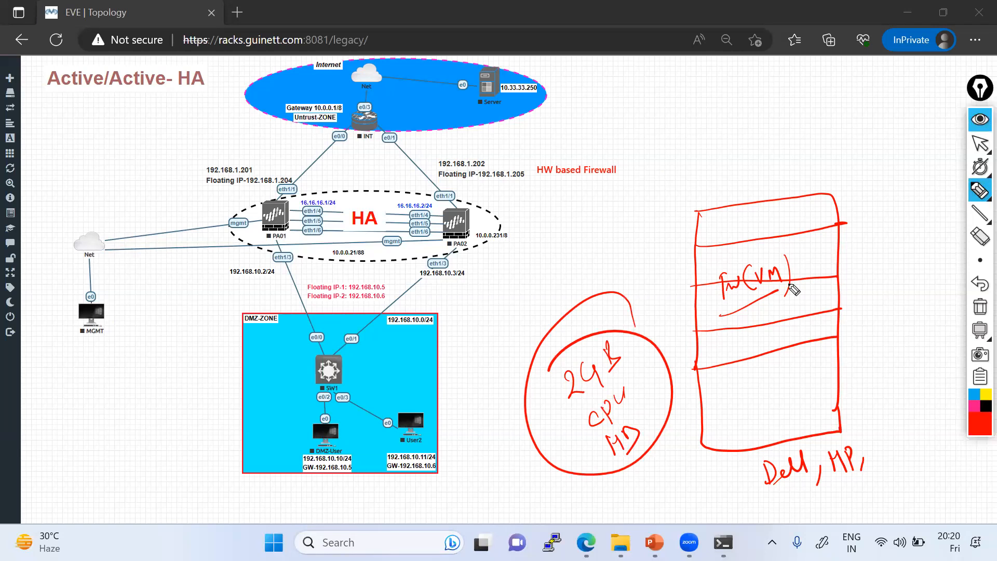
Step: Add an underlined 'ovn' note right of the box, plus a tick and a long stroke
mouse_move(858, 261)
left_mouse_down()
mouse_move(852, 273)
mouse_move(896, 252)
left_mouse_up()
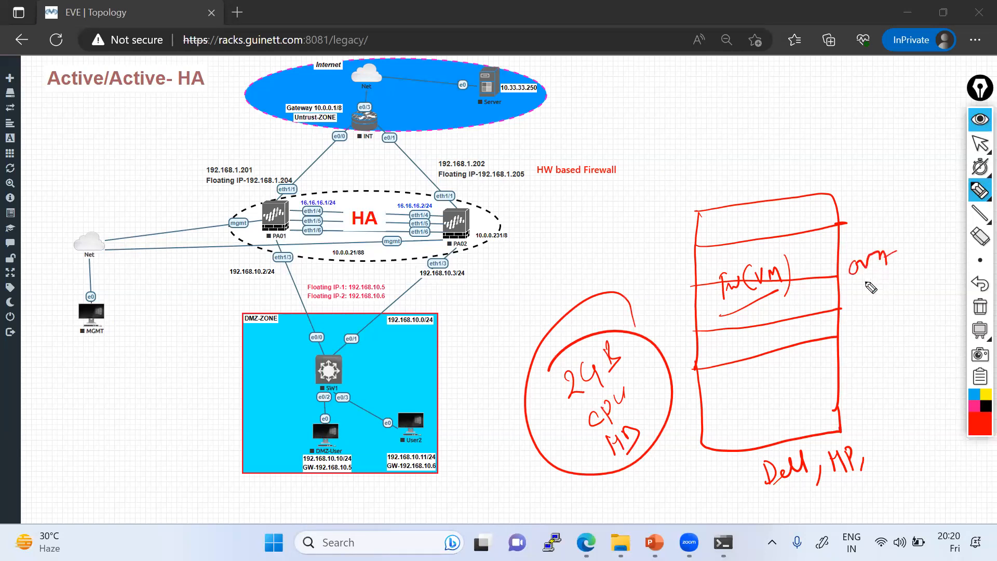
left_click_drag(851, 289, 892, 273)
left_click_drag(661, 235, 702, 233)
left_click_drag(883, 147, 909, 154)
left_click_drag(706, 348, 818, 386)
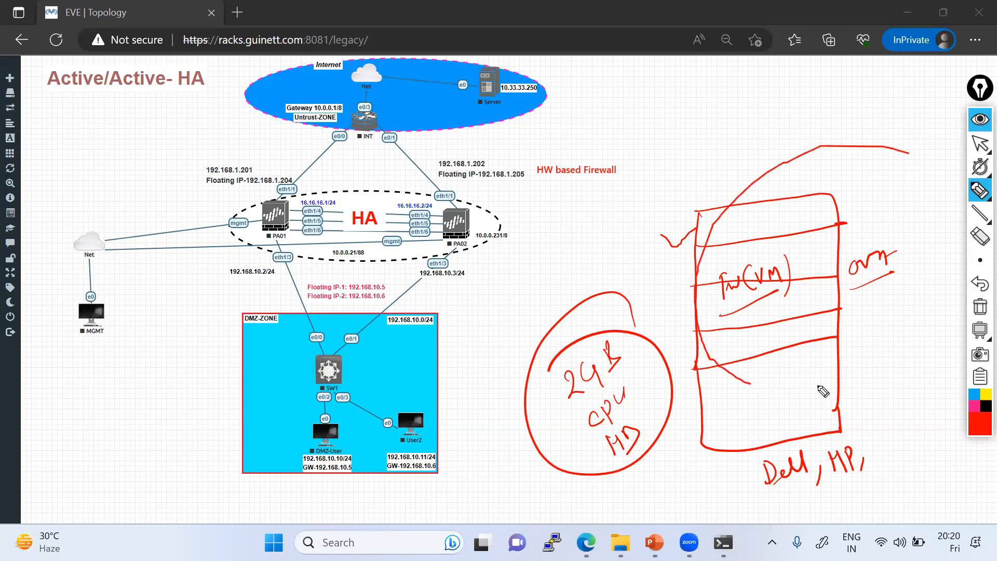
Step: Clear all red ink from the topology and minimise the Command Prompt window
left_click(979, 150)
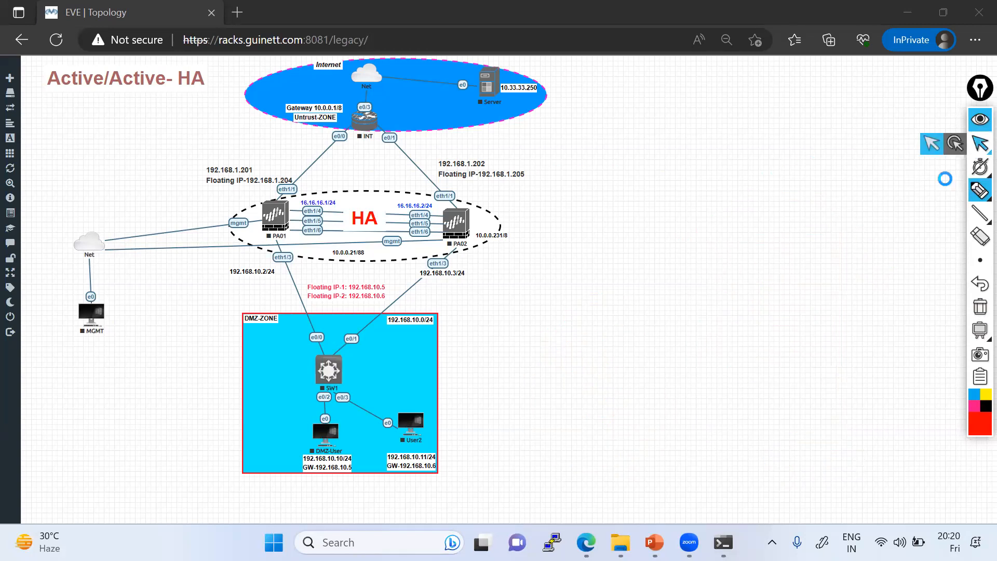
left_click(724, 543)
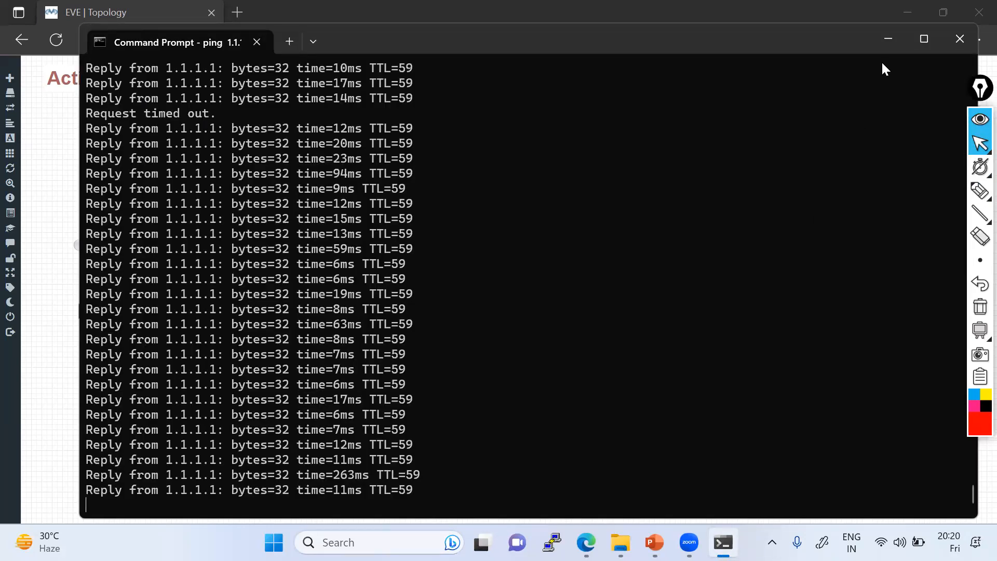
left_click(884, 42)
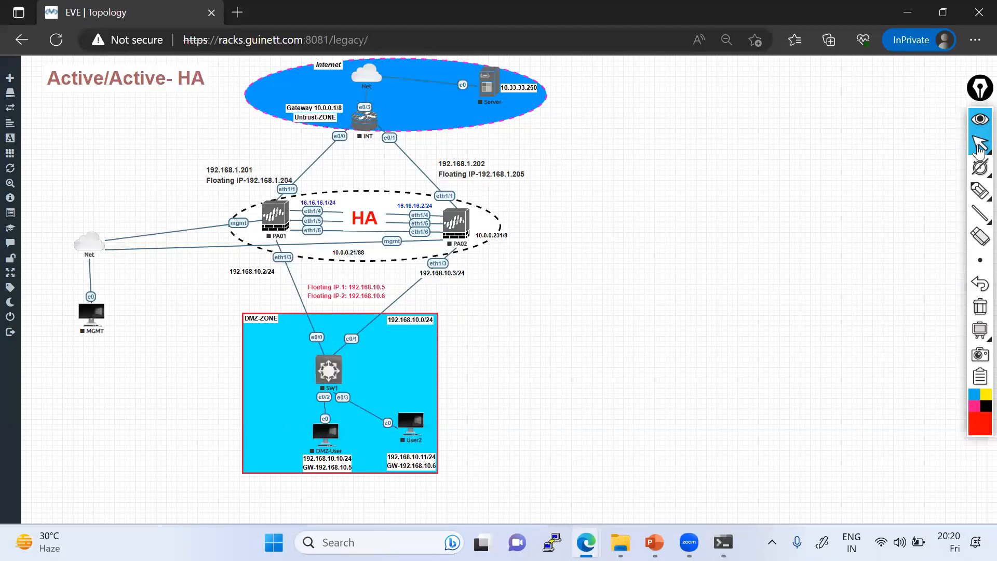
Step: Check the pointer, pen and timer flyouts, then go back to freehand pencil drawing
left_click(980, 145)
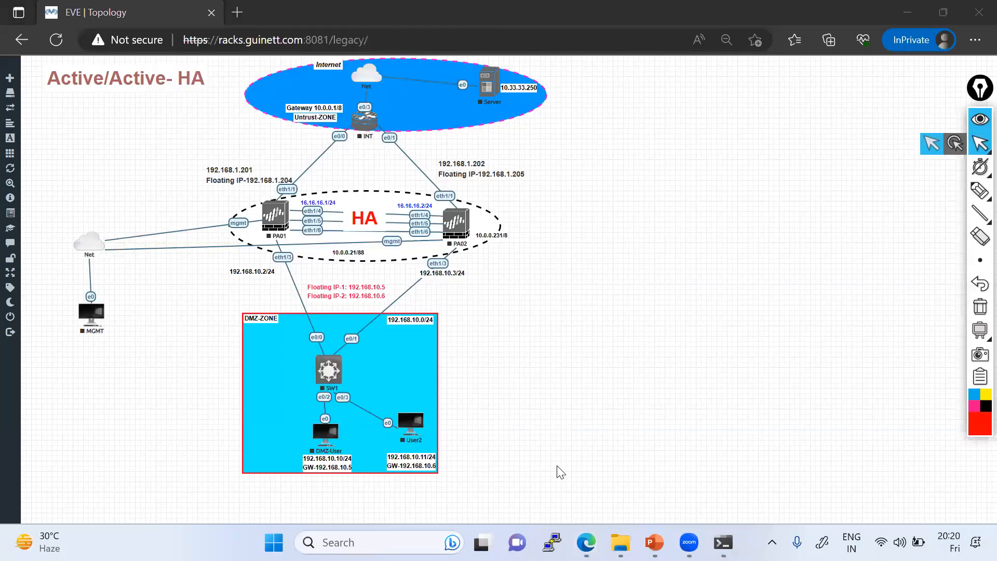
left_click(441, 512)
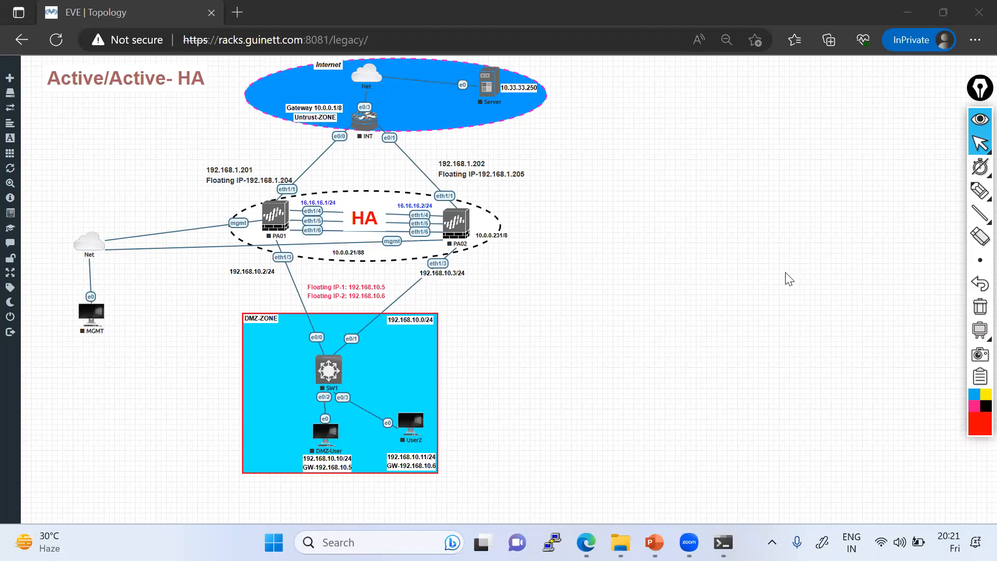
left_click(980, 191)
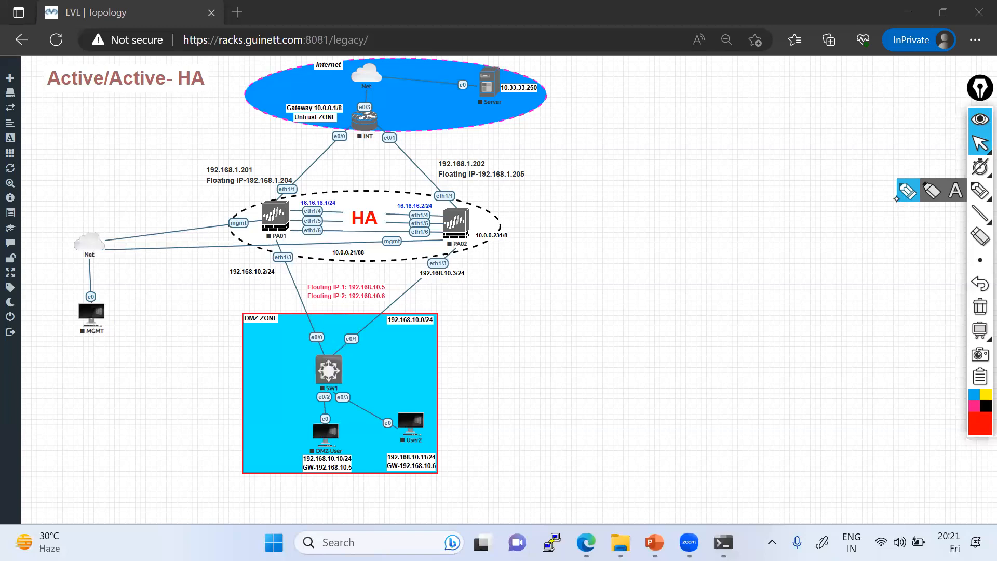
left_click(980, 167)
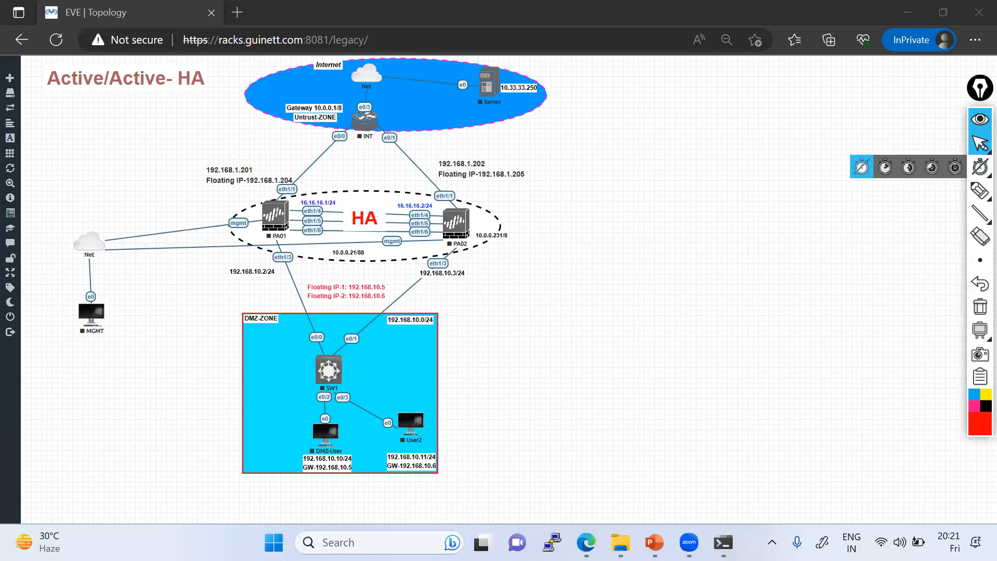
left_click(980, 191)
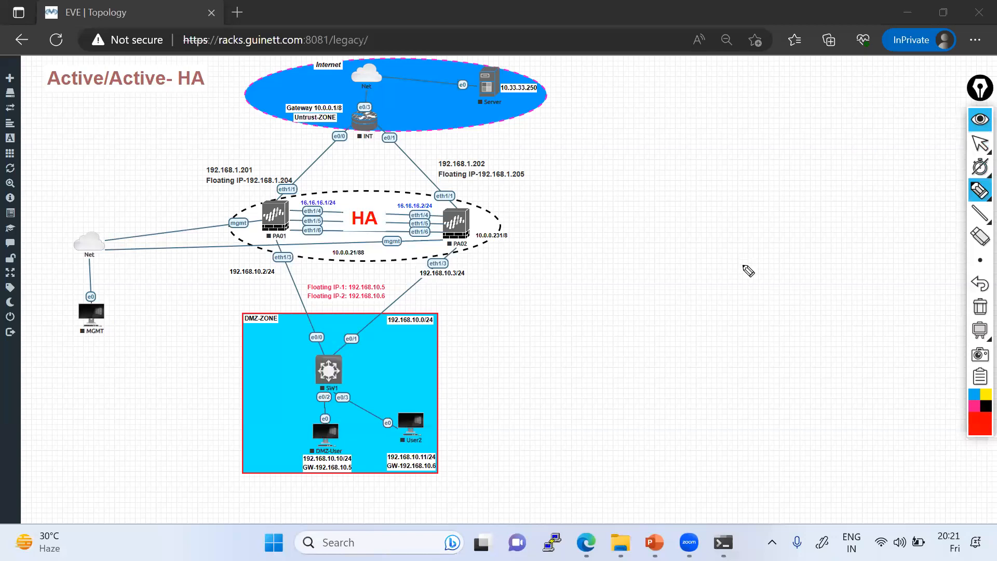
Step: Sketch a cloud label over a box marked 'vm', then clear it
mouse_move(739, 275)
left_mouse_down()
mouse_move(738, 289)
mouse_move(774, 274)
mouse_move(786, 251)
left_mouse_up()
left_click_drag(726, 306, 800, 268)
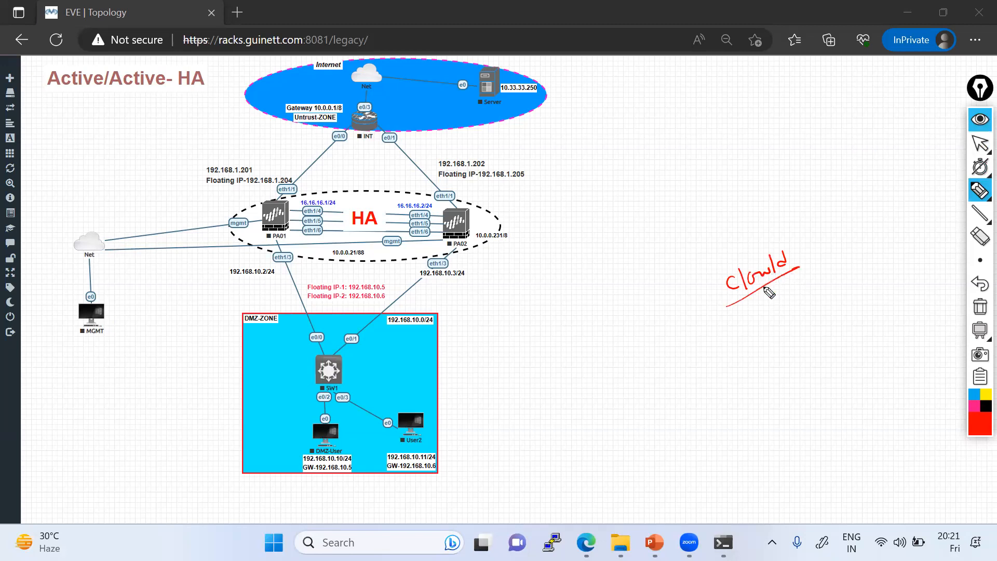
mouse_move(743, 317)
left_mouse_down()
mouse_move(752, 386)
mouse_move(828, 281)
mouse_move(842, 386)
mouse_move(752, 386)
left_mouse_up()
left_click_drag(802, 438, 792, 451)
left_click_drag(775, 408, 785, 402)
left_click_drag(788, 411, 806, 399)
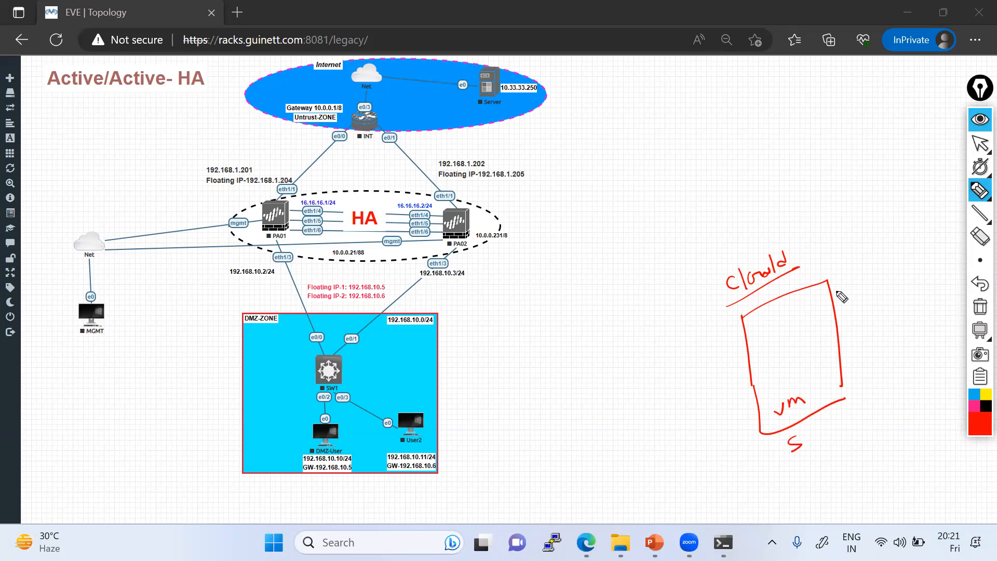
left_click(980, 306)
Step: Draw a rectangle and a circled on-prem note beside the DMZ zone, then clear them
mouse_move(635, 363)
left_mouse_down()
mouse_move(646, 118)
mouse_move(848, 373)
mouse_move(841, 397)
left_mouse_up()
left_click_drag(634, 383, 822, 391)
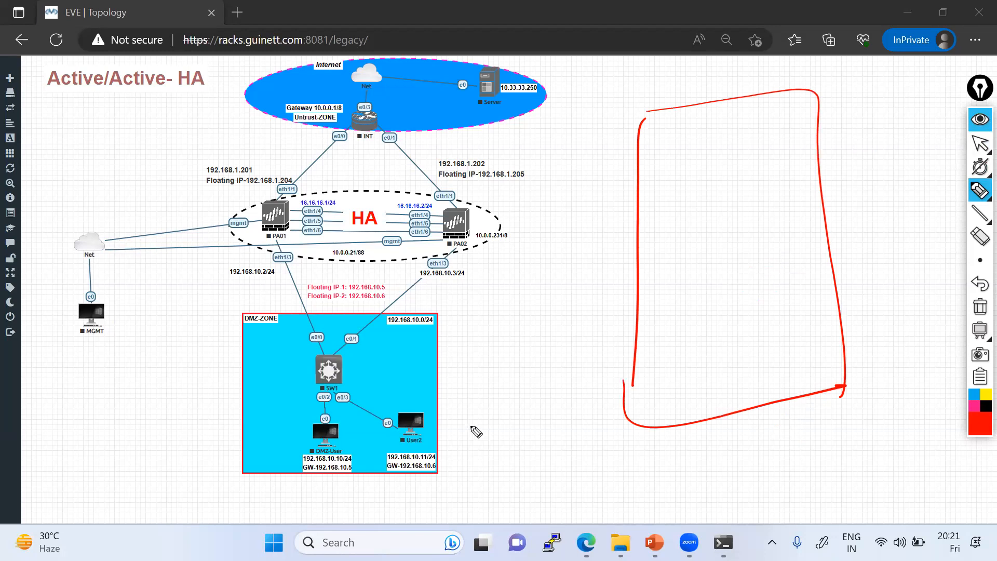
mouse_move(470, 427)
left_mouse_down()
mouse_move(482, 433)
mouse_move(547, 400)
mouse_move(566, 409)
left_mouse_up()
mouse_move(473, 474)
left_mouse_down()
mouse_move(560, 414)
mouse_move(486, 390)
left_mouse_up()
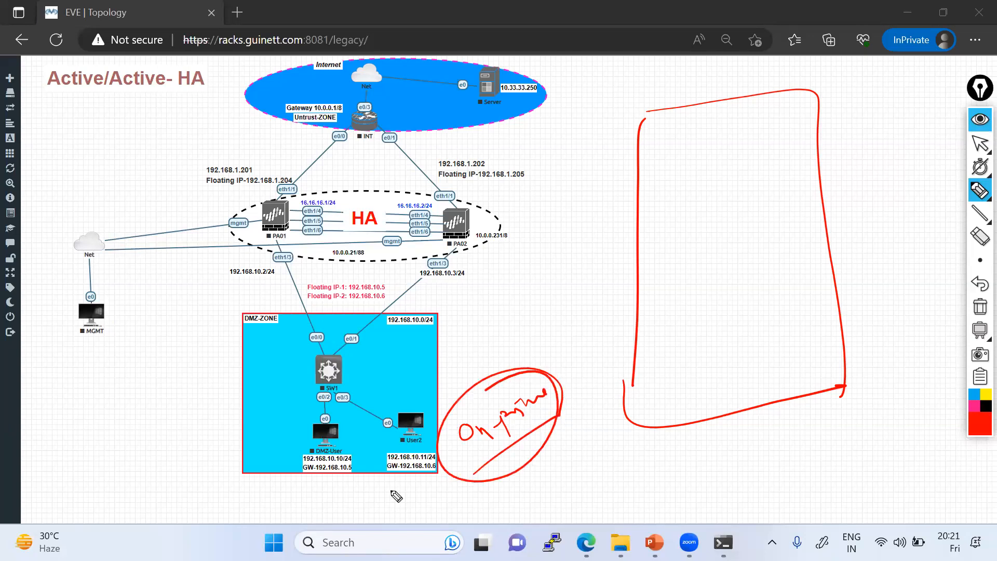
left_click(980, 307)
Step: Sketch three stacked D-shaped devices and a tall box with an inner square and a line down
left_click_drag(566, 119, 566, 131)
left_click_drag(625, 141, 572, 221)
mouse_move(552, 276)
left_mouse_down()
mouse_move(546, 361)
mouse_move(516, 373)
left_mouse_up()
mouse_move(550, 409)
left_mouse_down()
mouse_move(548, 471)
mouse_move(535, 487)
left_mouse_up()
left_click_drag(838, 102, 831, 283)
mouse_move(891, 83)
left_mouse_down()
mouse_move(839, 110)
mouse_move(850, 278)
left_mouse_up()
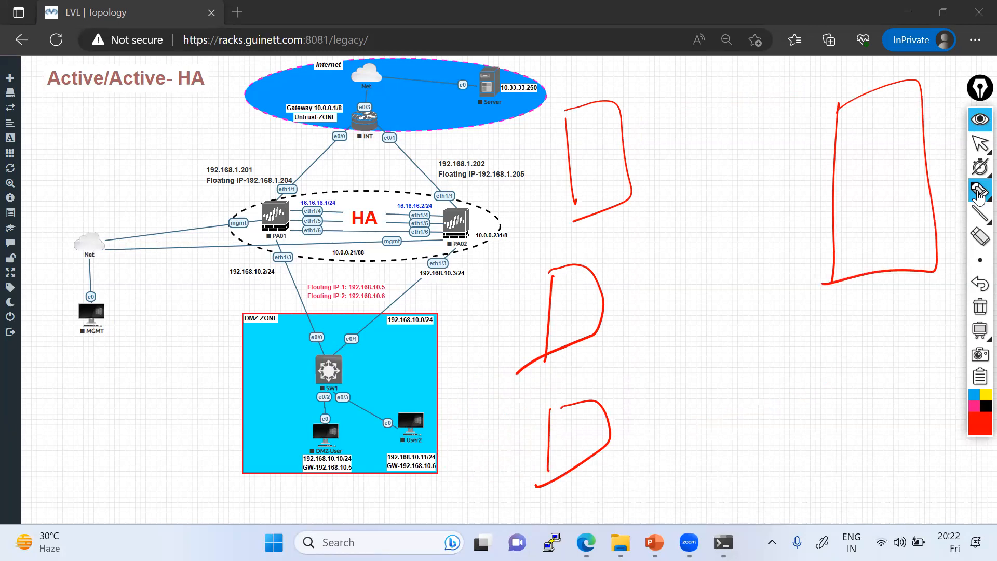
left_click_drag(842, 145, 840, 210)
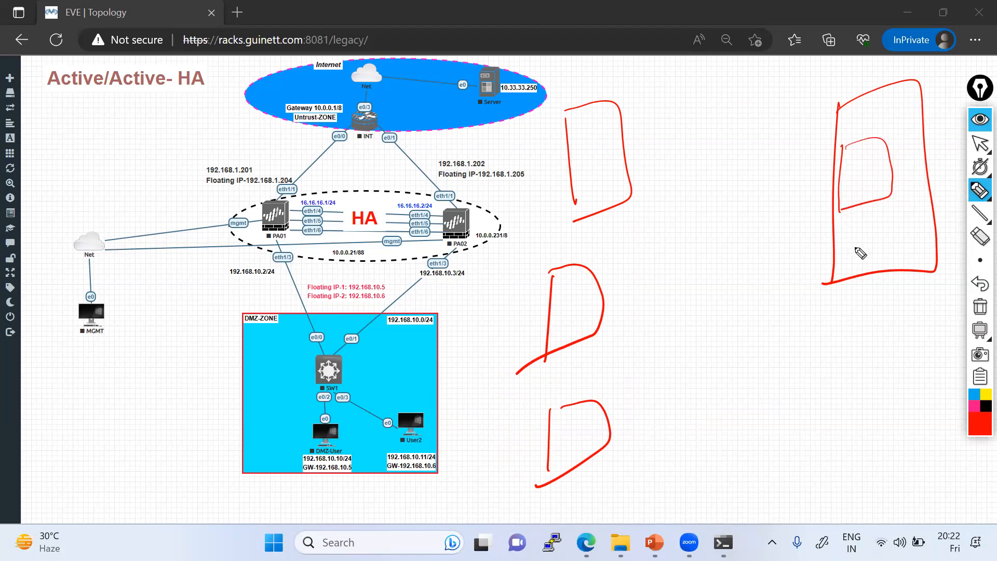
mouse_move(860, 210)
left_mouse_down()
mouse_move(849, 349)
mouse_move(858, 373)
mouse_move(885, 357)
mouse_move(835, 363)
left_mouse_up()
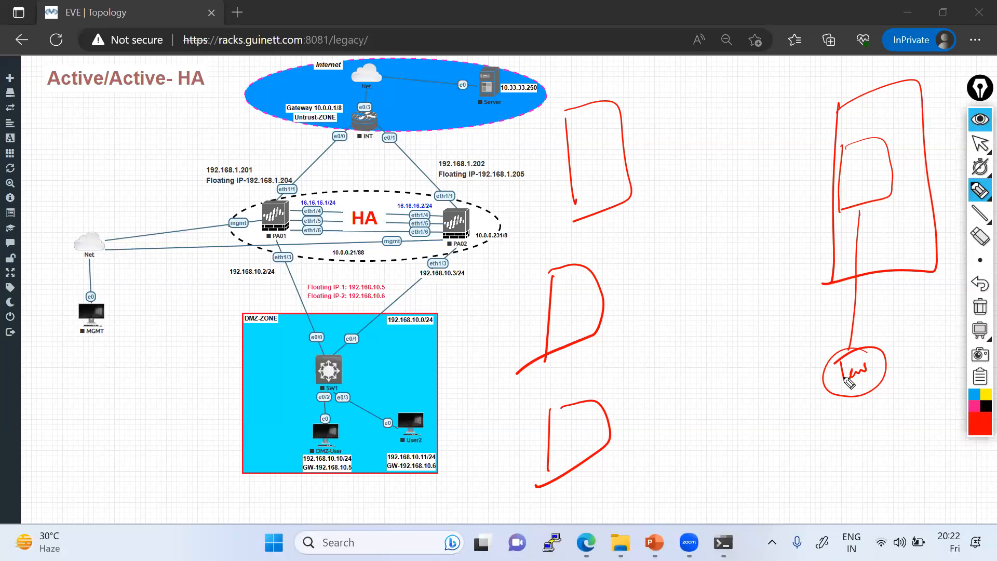
Step: On a cleared screen, draw a rectangle with a loop, two small inner boxes and an X above
left_click(970, 304)
left_click_drag(797, 150, 798, 291)
mouse_move(802, 147)
left_mouse_down()
mouse_move(891, 155)
mouse_move(842, 311)
mouse_move(791, 309)
left_mouse_up()
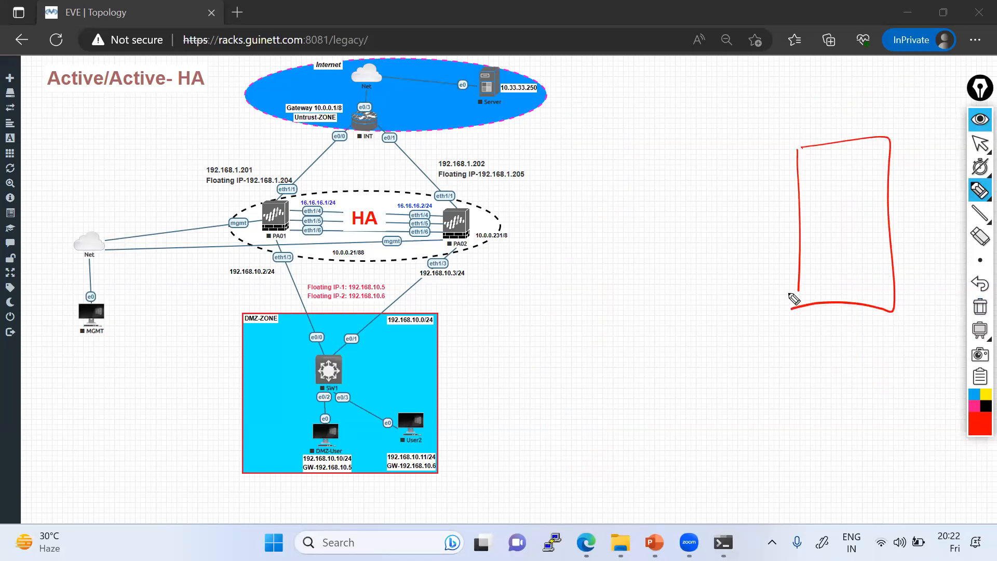
mouse_move(809, 172)
left_mouse_down()
mouse_move(816, 199)
mouse_move(791, 176)
left_mouse_up()
left_click(830, 220)
left_click_drag(831, 221, 821, 298)
left_click_drag(822, 265, 806, 300)
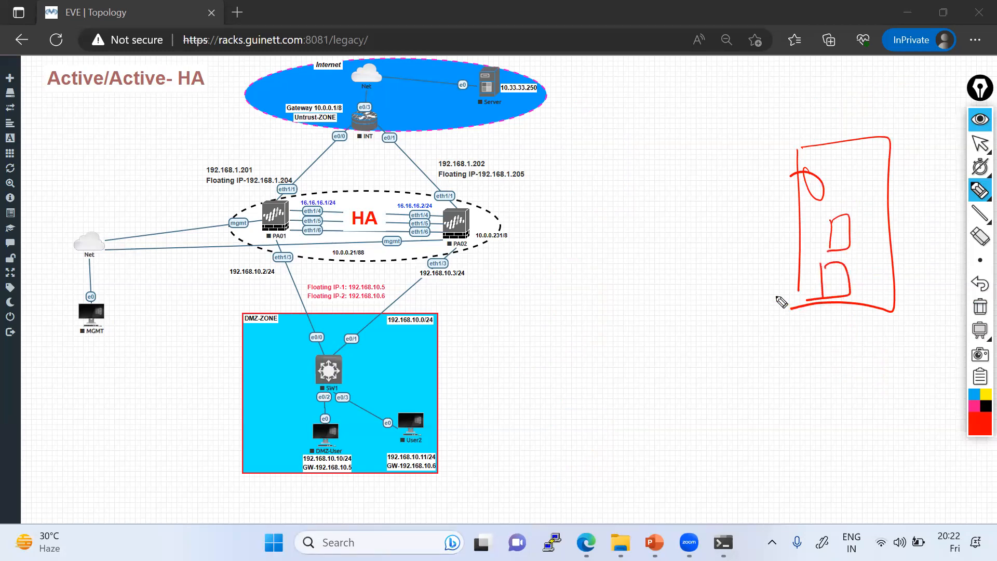
left_click_drag(823, 110, 858, 134)
left_click_drag(850, 107, 821, 160)
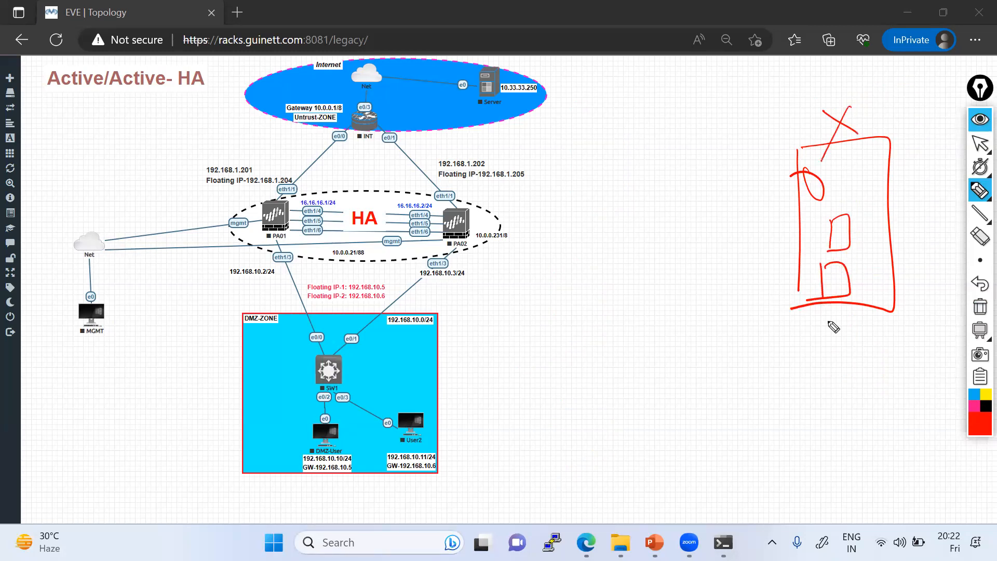
Step: Draw a second rectangle with an oval and small boxes, and label 'HA' between the two
mouse_move(809, 507)
left_mouse_down()
mouse_move(806, 394)
mouse_move(904, 356)
mouse_move(899, 499)
mouse_move(878, 494)
left_mouse_up()
left_click_drag(812, 417, 823, 412)
mouse_move(873, 387)
left_mouse_down()
mouse_move(865, 374)
mouse_move(857, 426)
mouse_move(866, 489)
mouse_move(894, 438)
mouse_move(867, 441)
left_mouse_up()
left_click_drag(876, 451, 875, 465)
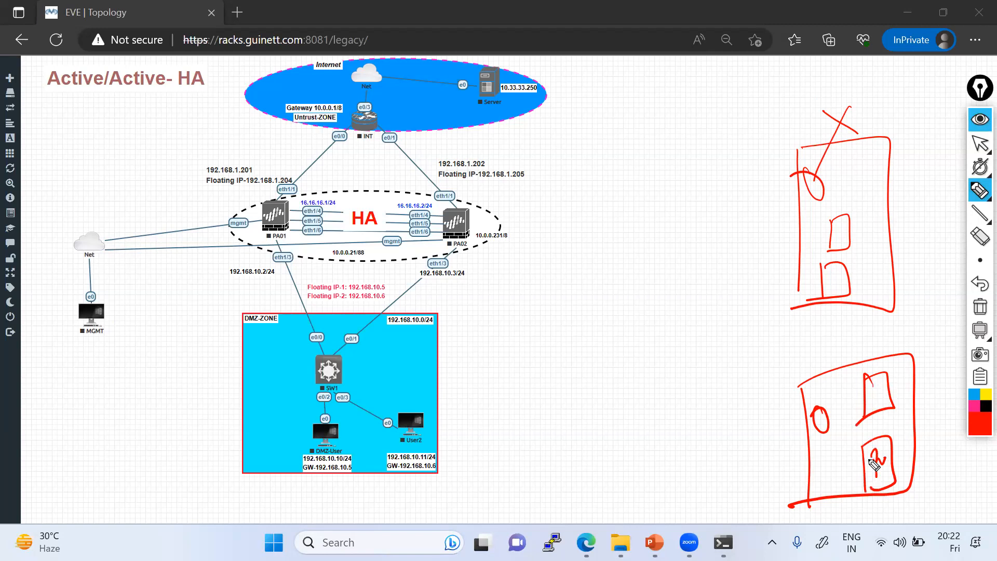
left_click_drag(830, 327, 829, 349)
left_click_drag(828, 340, 844, 336)
mouse_move(843, 325)
left_mouse_down()
mouse_move(842, 345)
mouse_move(871, 350)
left_mouse_up()
left_click_drag(855, 339, 879, 328)
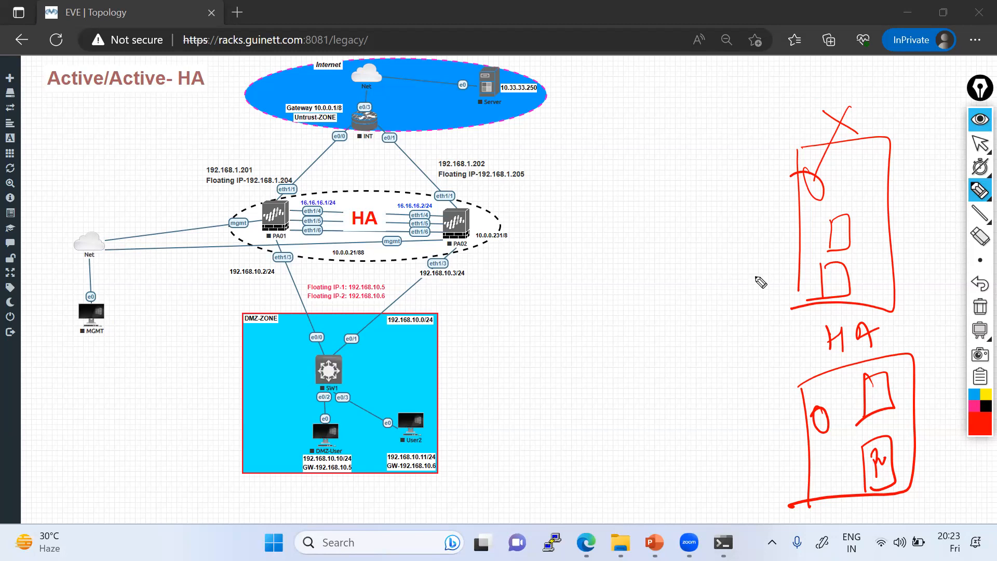
Step: Draw an arc from the upper rectangle to handwritten notes, including a circled Sw note
mouse_move(793, 254)
left_mouse_down()
mouse_move(718, 254)
mouse_move(704, 271)
left_mouse_up()
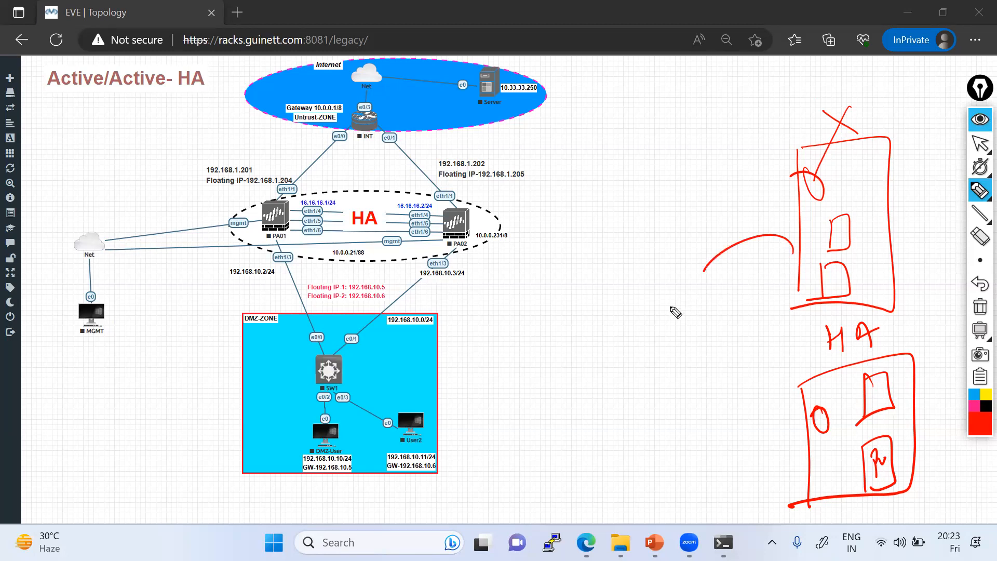
left_click_drag(672, 300, 706, 295)
left_click_drag(670, 340, 677, 356)
left_click_drag(673, 349, 712, 326)
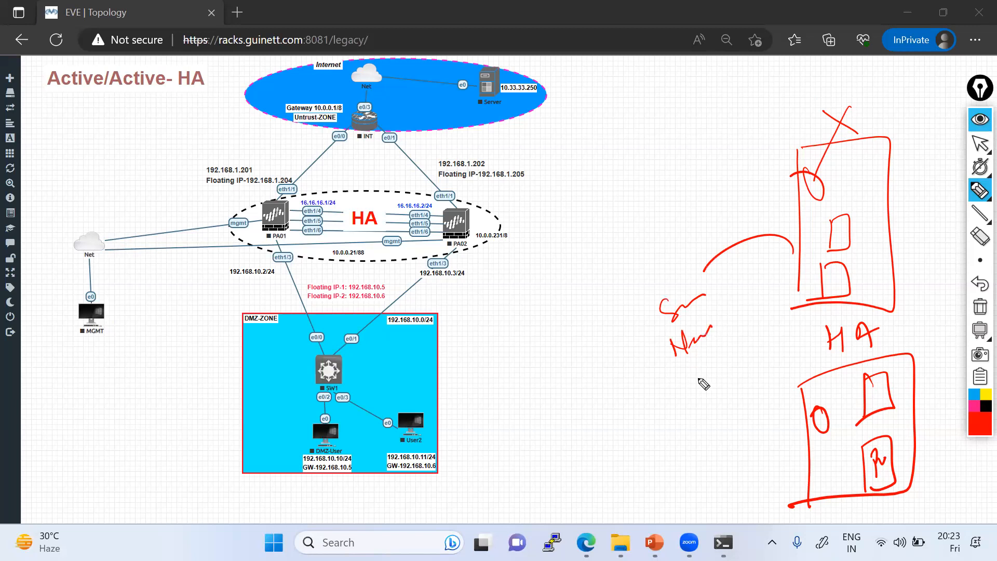
left_click_drag(696, 367, 723, 358)
left_click_drag(709, 283, 667, 279)
left_click_drag(684, 331, 694, 337)
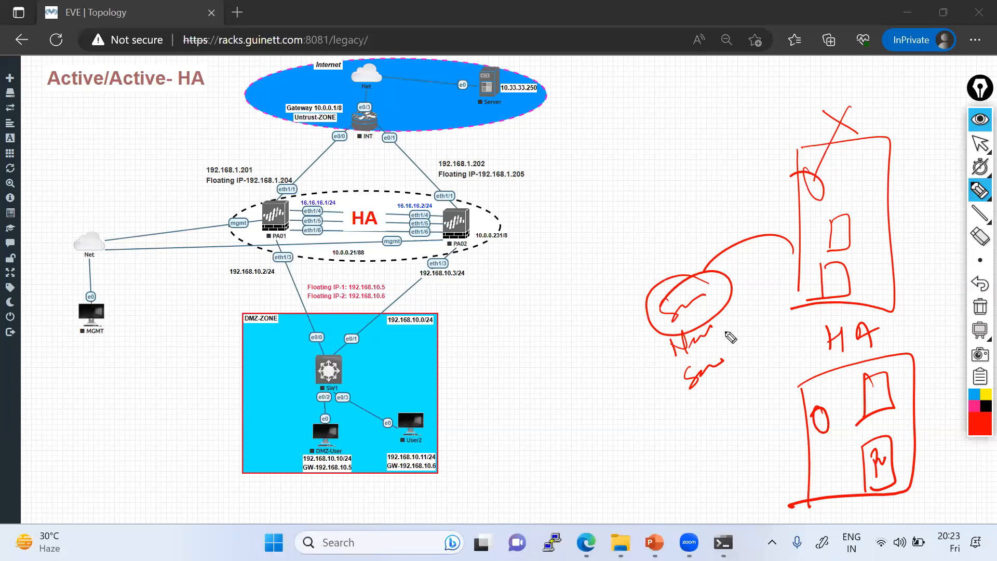
Step: Clear the ink and start a new sketch of circles beside a small box
left_click(976, 305)
mouse_move(779, 199)
left_mouse_down()
mouse_move(814, 219)
mouse_move(779, 297)
mouse_move(804, 322)
left_mouse_up()
mouse_move(858, 252)
left_mouse_down()
mouse_move(917, 223)
mouse_move(857, 270)
mouse_move(884, 255)
mouse_move(875, 258)
left_mouse_up()
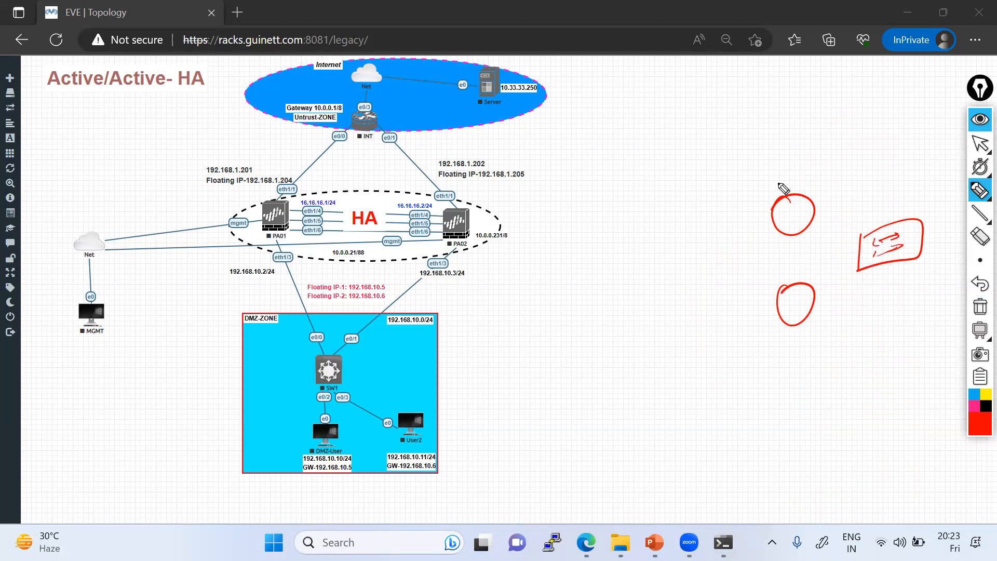
Step: Tick the lower circle and write an underlined 100 beneath it, then clear all red ink
left_click_drag(787, 337, 816, 336)
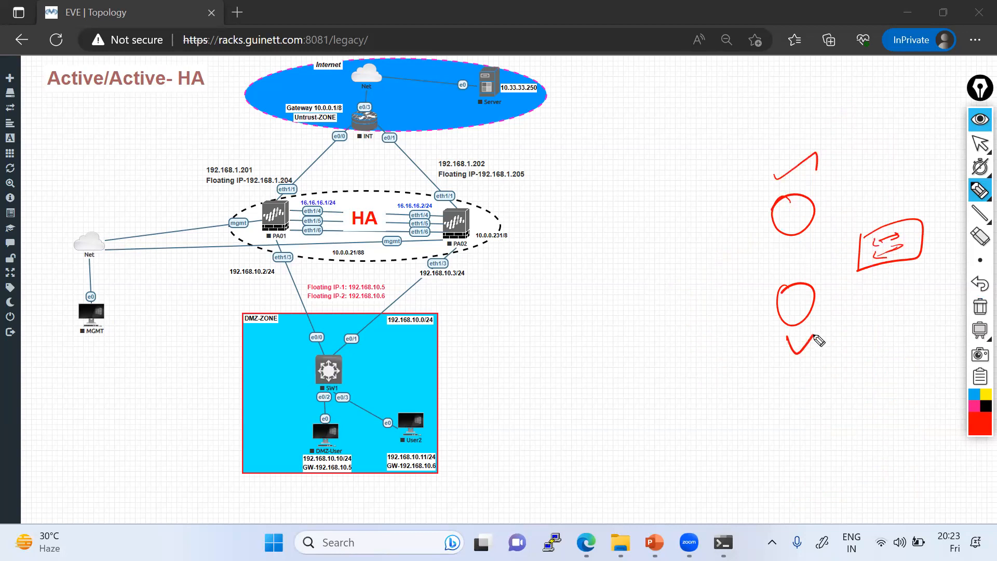
mouse_move(798, 373)
left_mouse_down()
mouse_move(805, 400)
mouse_move(826, 371)
left_mouse_up()
left_click_drag(803, 411, 853, 374)
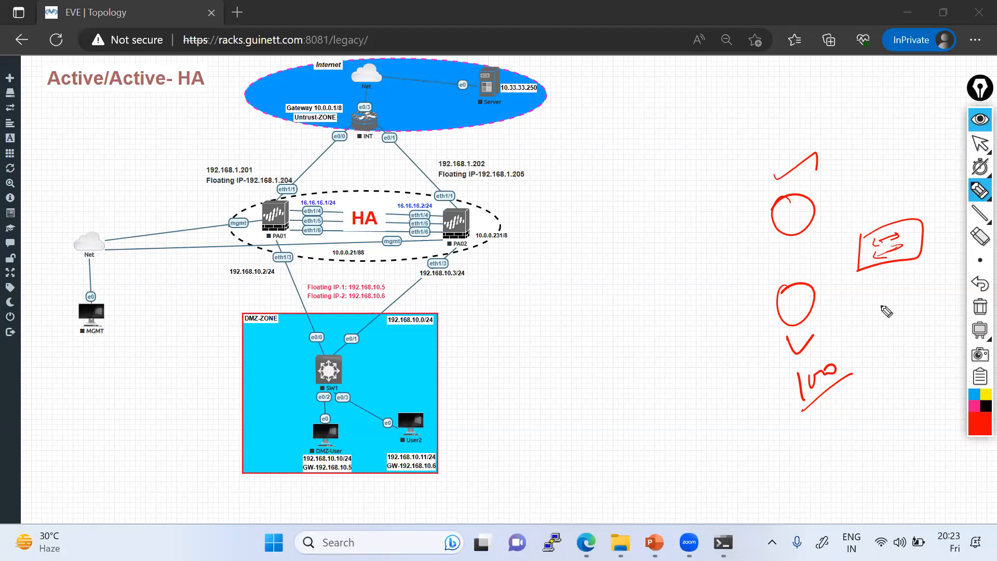
left_click(975, 308)
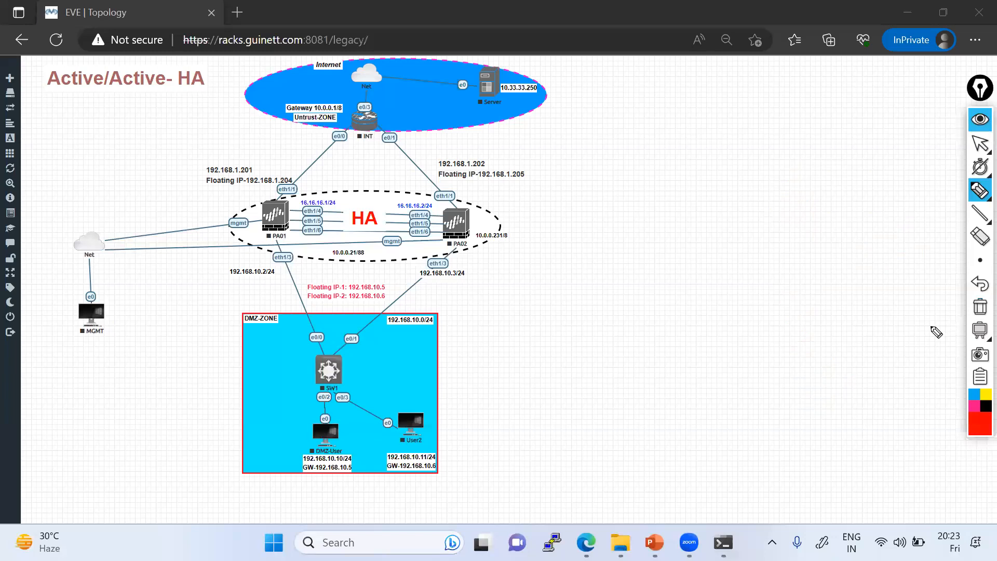
mouse_move(776, 350)
left_mouse_down()
mouse_move(810, 359)
mouse_move(827, 338)
left_mouse_up()
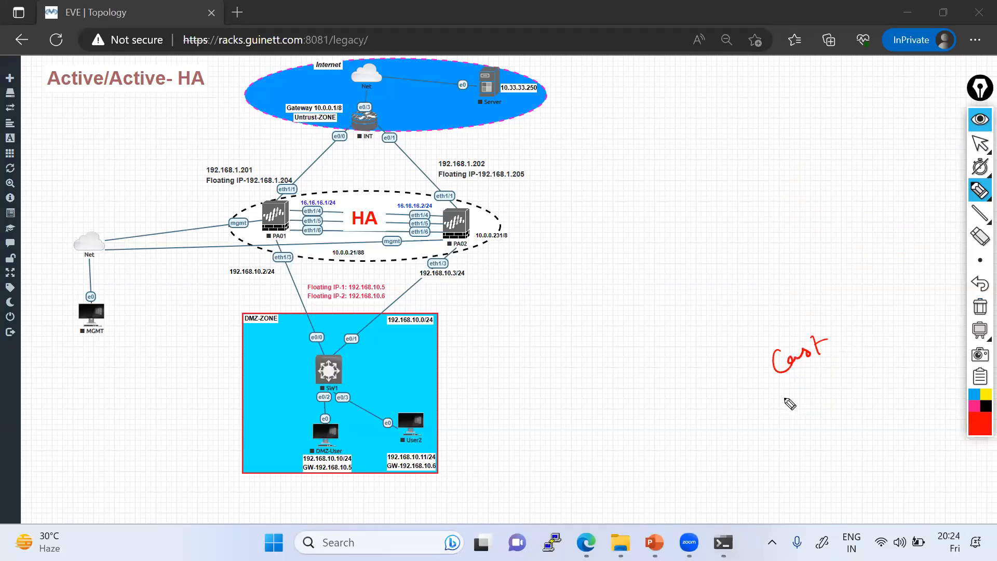
mouse_move(781, 399)
left_mouse_down()
mouse_move(820, 390)
mouse_move(827, 373)
mouse_move(867, 354)
left_mouse_up()
left_click_drag(813, 415, 867, 369)
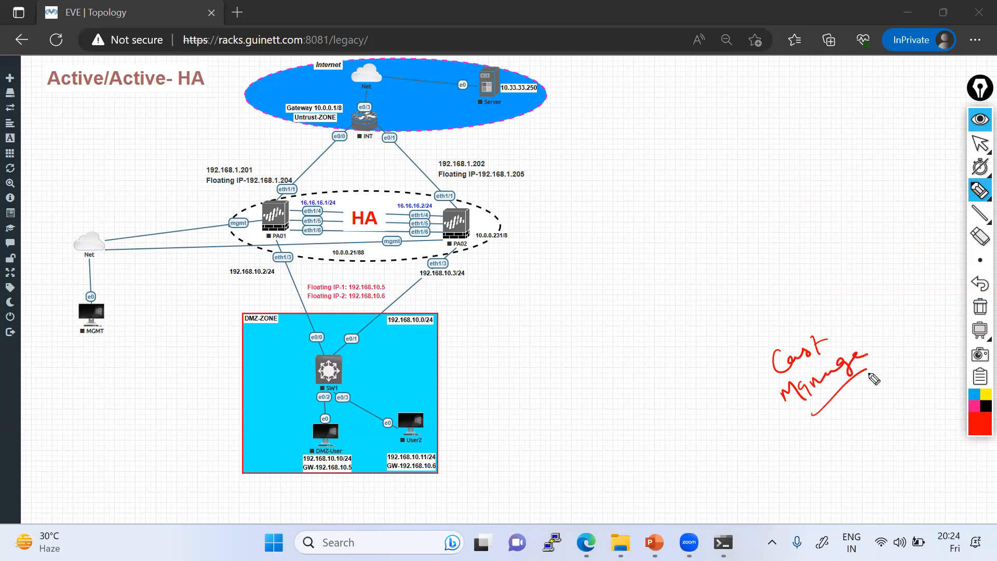
mouse_move(690, 119)
left_mouse_down()
mouse_move(686, 399)
mouse_move(651, 427)
left_mouse_up()
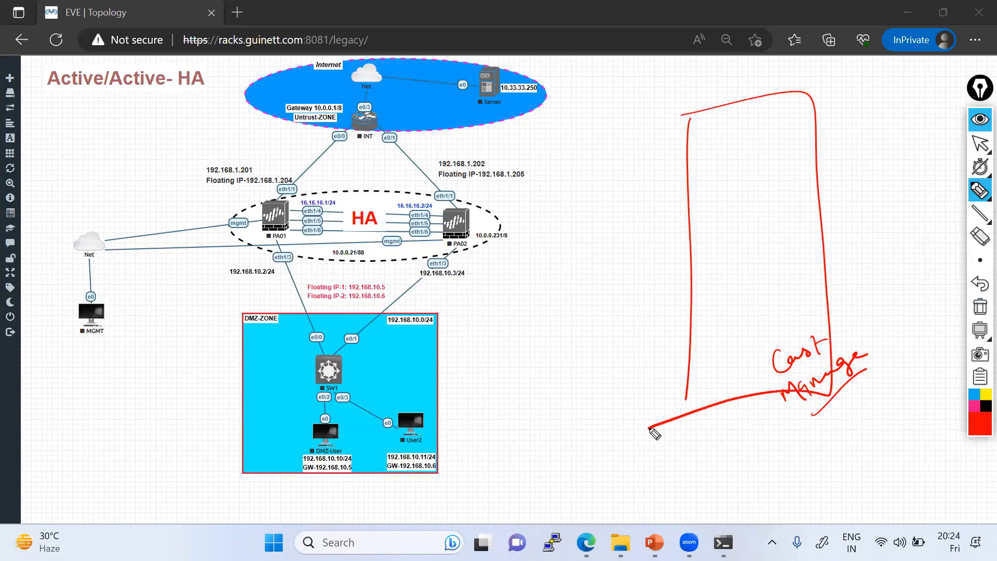
left_click_drag(727, 449, 761, 455)
mouse_move(471, 200)
left_mouse_down()
mouse_move(477, 256)
mouse_move(388, 225)
left_mouse_up()
left_click_drag(271, 182, 192, 228)
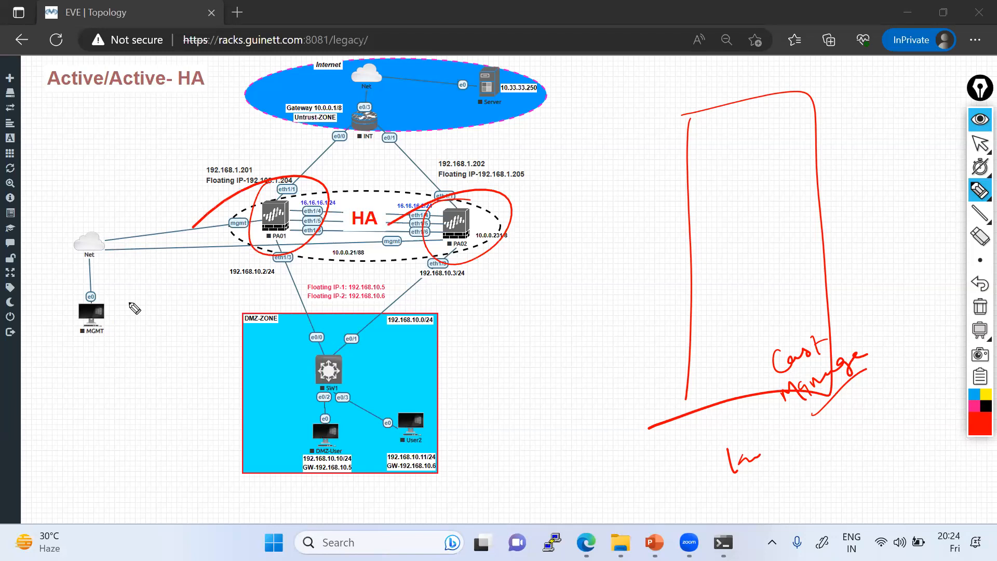
left_click(980, 307)
left_click(980, 143)
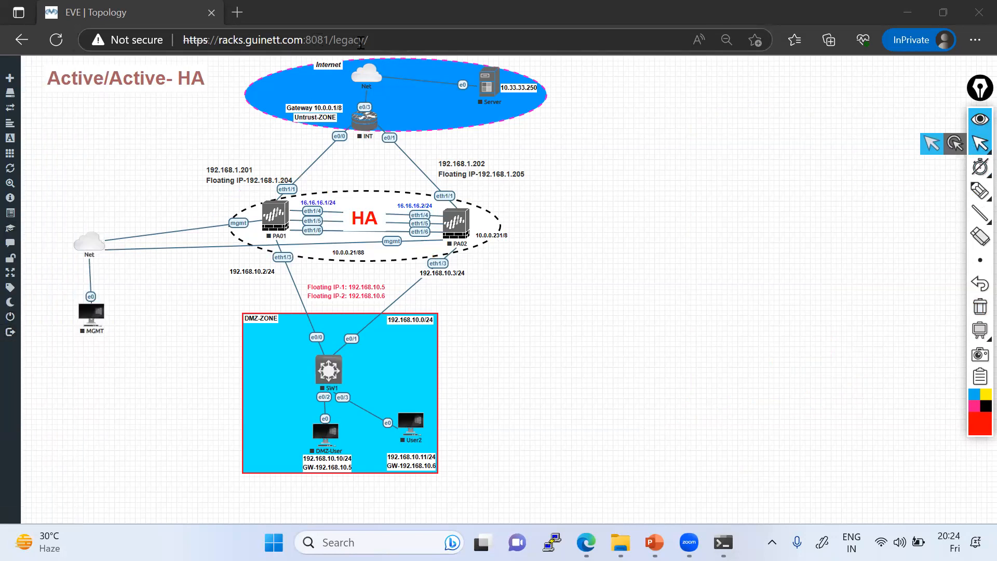
Step: Open the EVE server address on port 8080 in a new private tab, bypassing the certificate warning
left_click(404, 42)
key("ctrl+c")
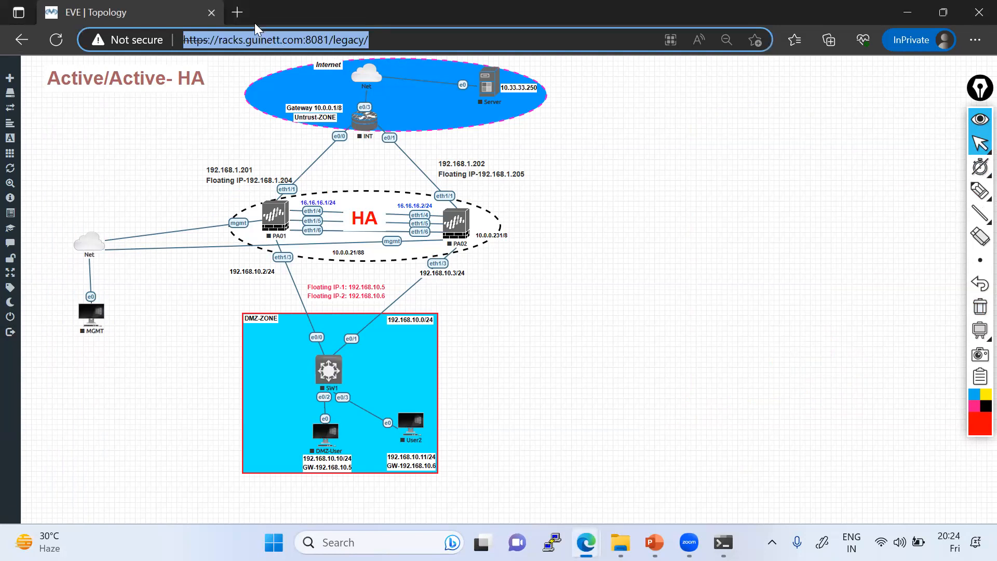
left_click(238, 12)
key("ctrl+v")
key("BackSpace")
key("BackSpace")
key("BackSpace")
key("BackSpace")
key("BackSpace")
key("BackSpace")
key("BackSpace")
key("BackSpace")
key("BackSpace")
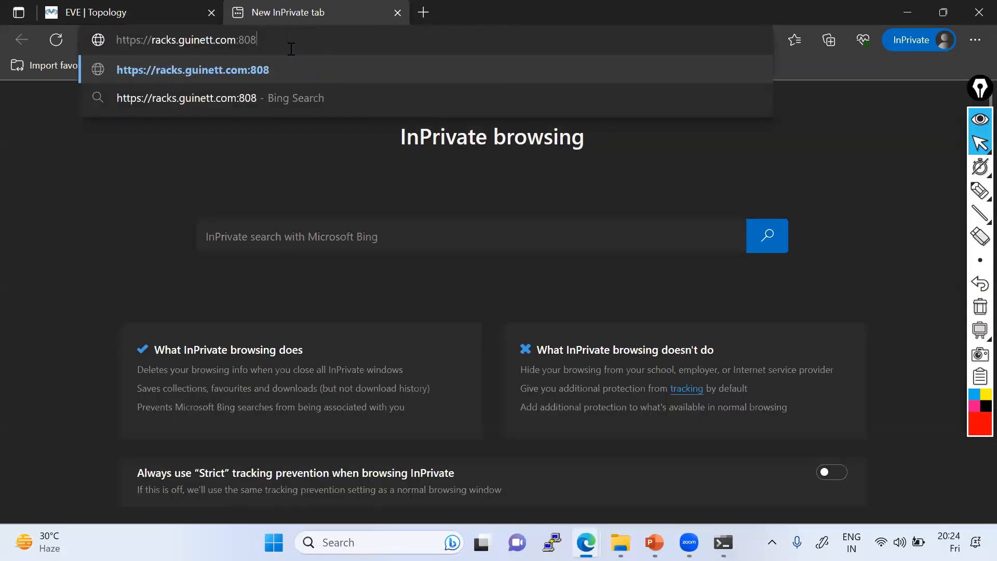
type("0")
key("Return")
left_click(341, 314)
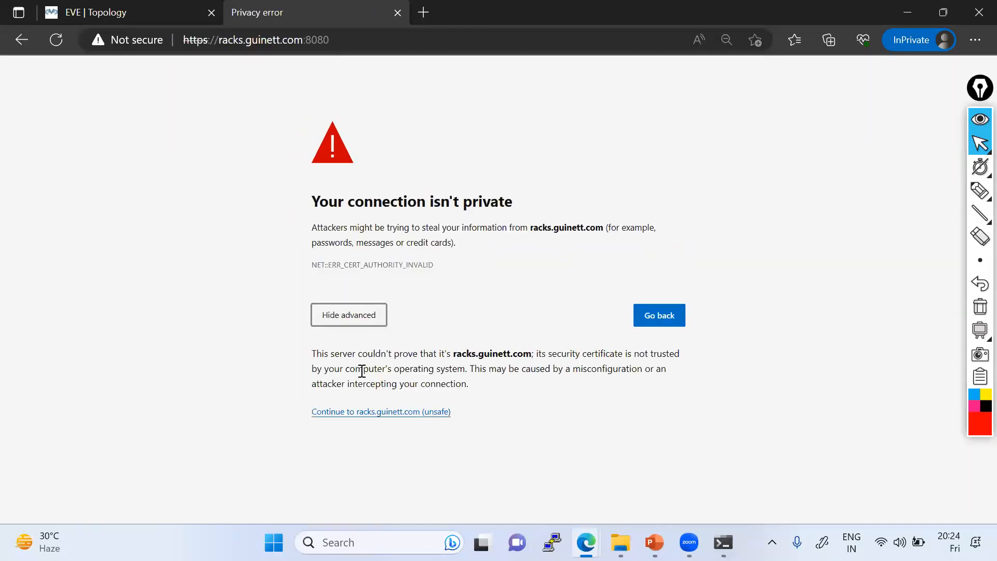
left_click(375, 415)
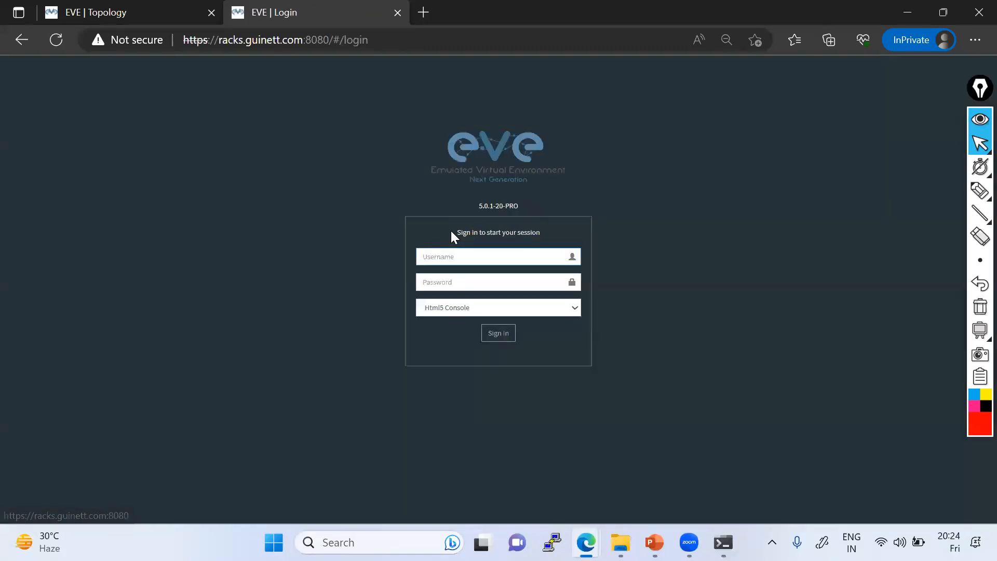
Step: Sign in to EVE-NG as admin with the account password
type("admin")
key("Tab")
type("•••••••••")
left_click(498, 336)
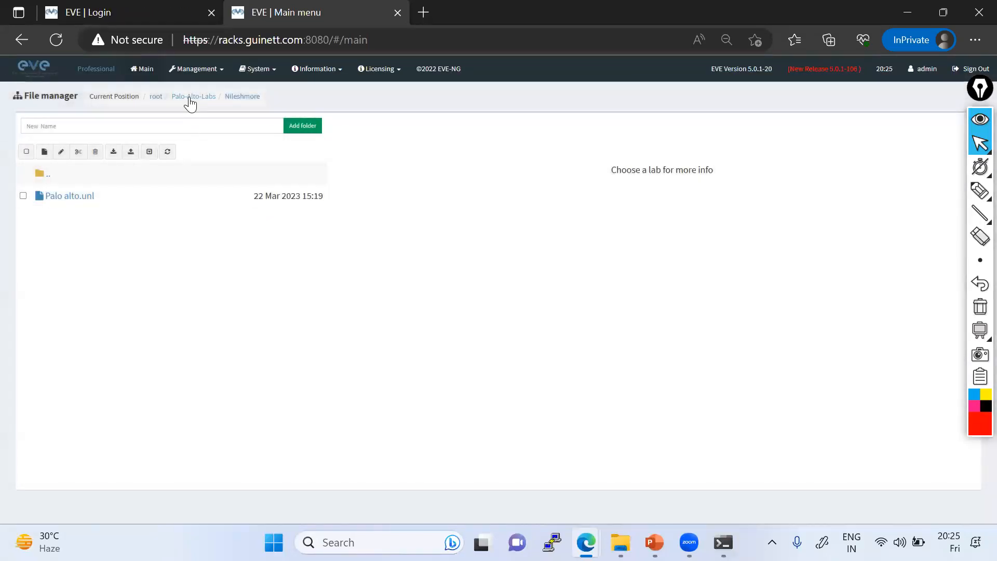
Step: Open the Palo-Alto-Labs folder and preview the HA_Lab_Active-Passive.unl lab
left_click(191, 98)
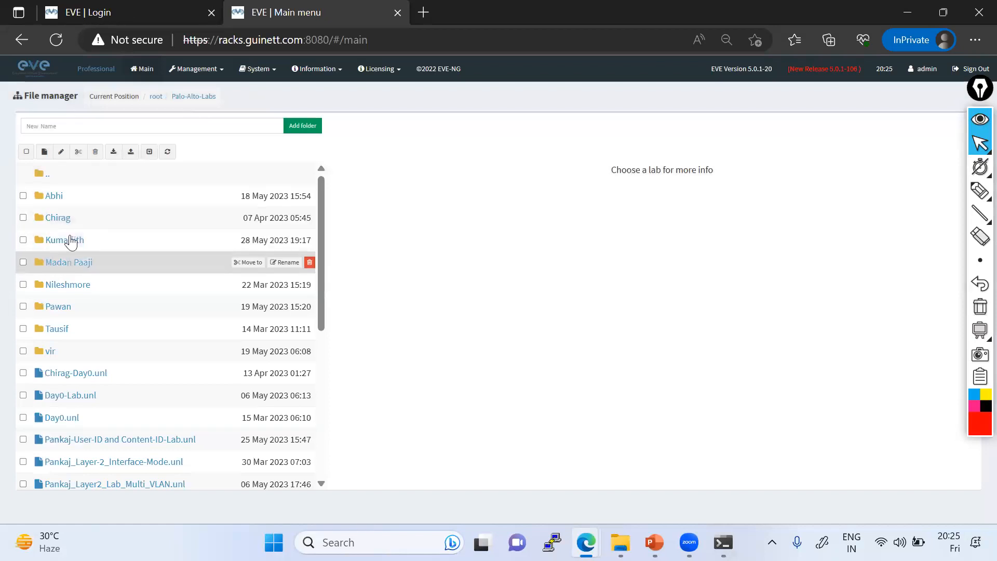
scroll(75, 298, "down", 3)
scroll(74, 298, "down", 3)
scroll(78, 322, "up", 7)
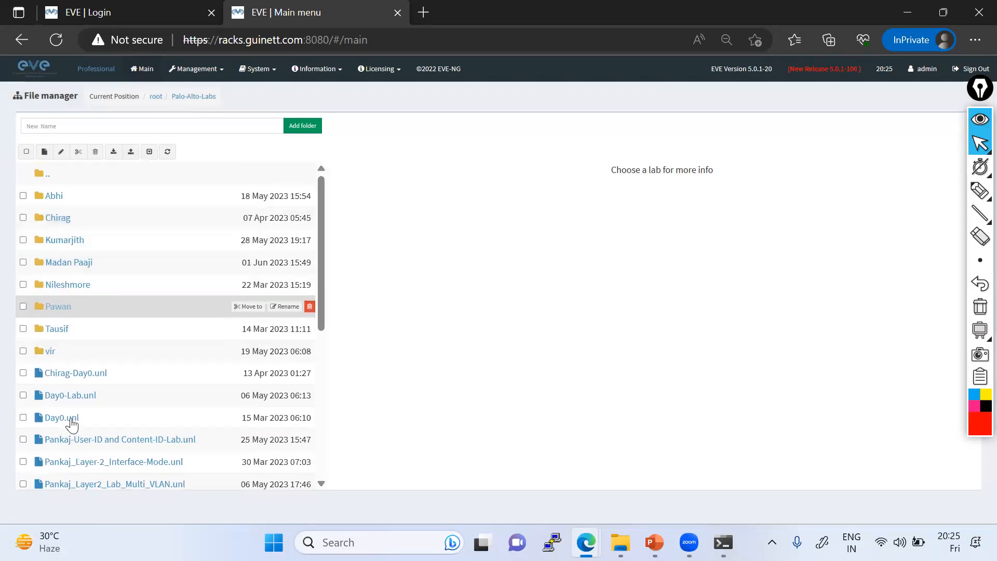
scroll(72, 425, "down", 3)
left_click(94, 360)
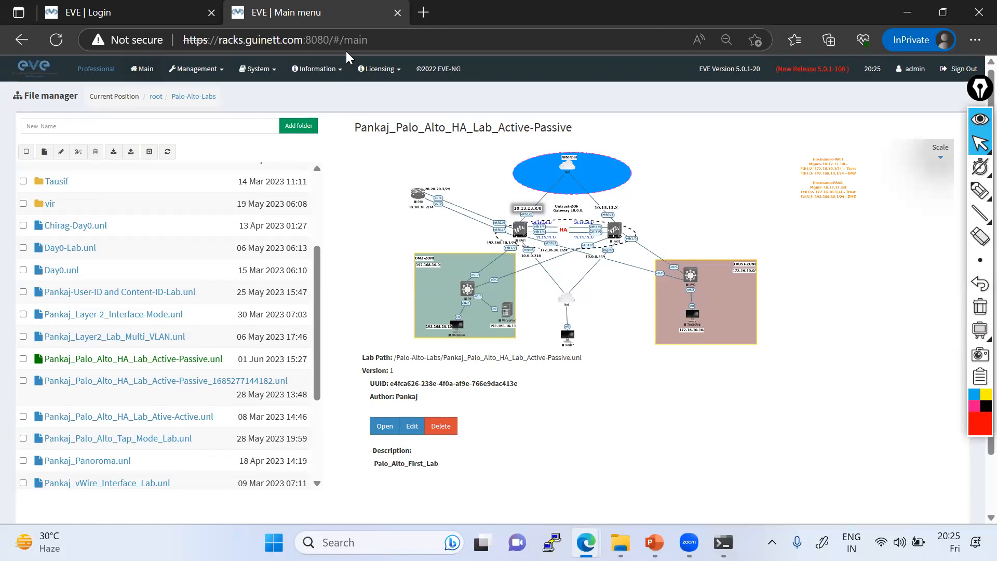
Step: On the 8081 login tab, enter username admin and the password and submit
left_click(163, 21)
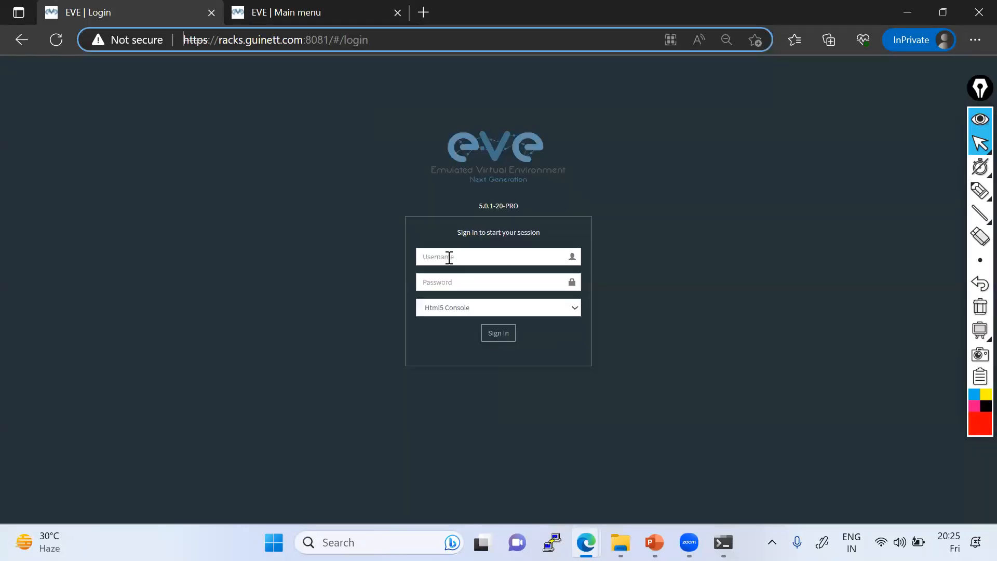
left_click(307, 16)
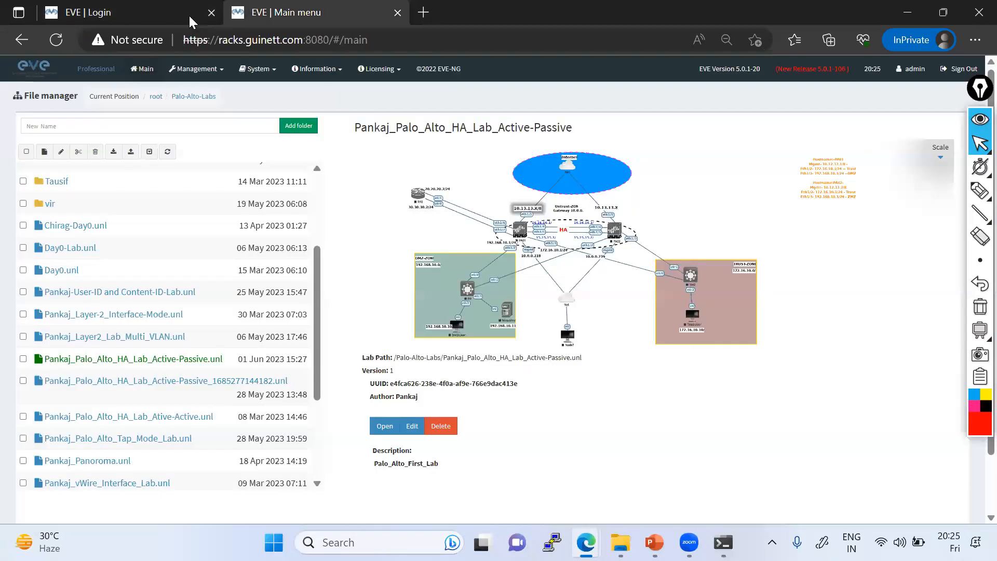
left_click(151, 15)
left_click(427, 254)
type("admin")
key("Tab")
type("*********")
key("Return")
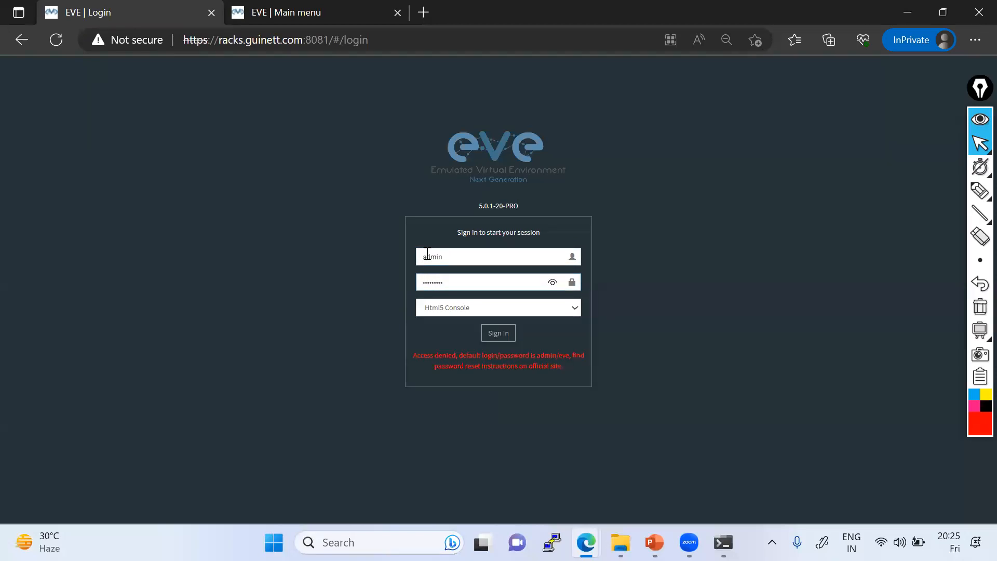
Step: Re-enter the password after Access denied and sign in to reload the Active/Active HA lab
key("BackSpace")
key("BackSpace")
key("BackSpace")
key("BackSpace")
key("BackSpace")
key("BackSpace")
key("BackSpace")
key("BackSpace")
type("***")
type("•••")
key("Return")
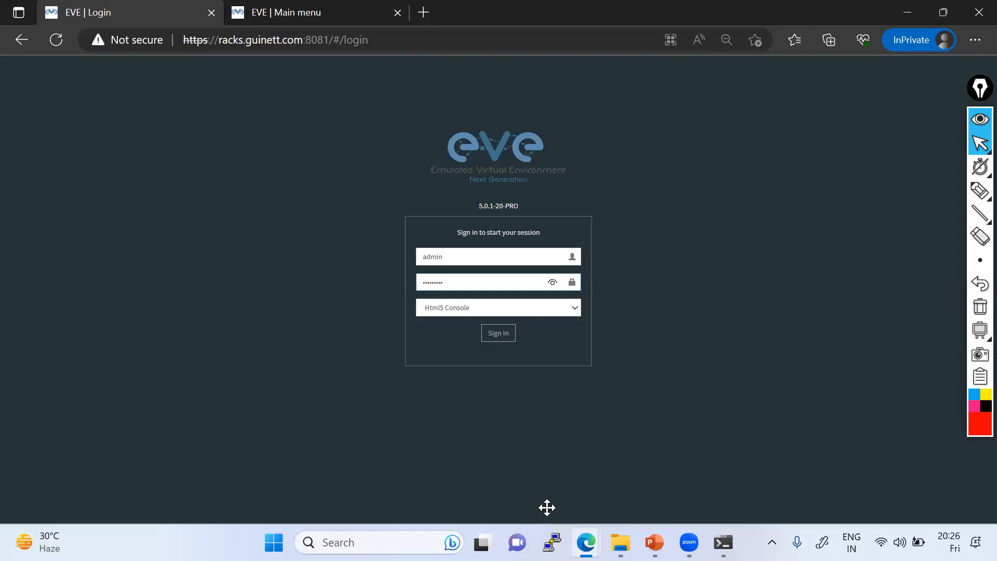
key("Return")
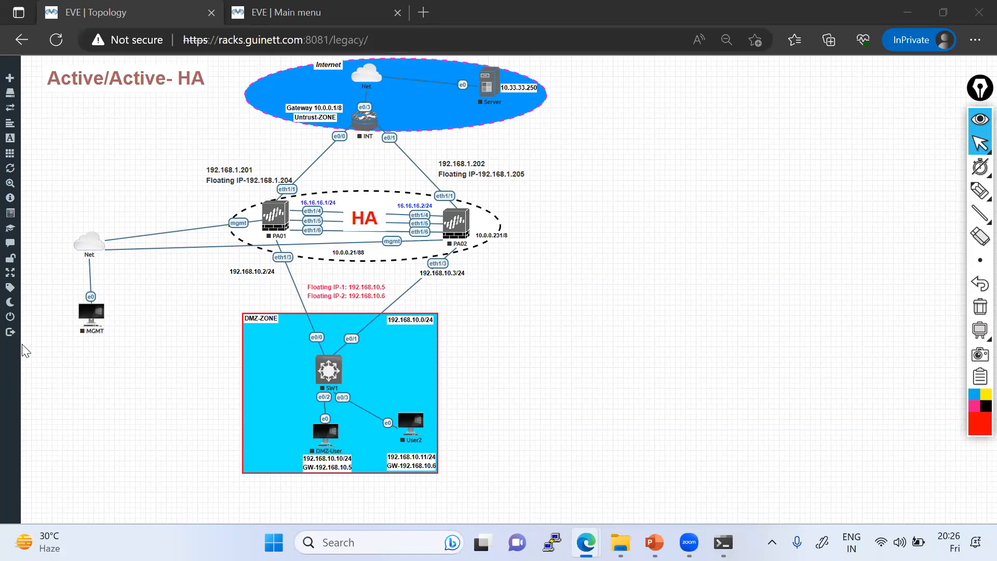
Step: Close the Active/Active HA lab from the expanded left sidebar
mouse_move(23, 326)
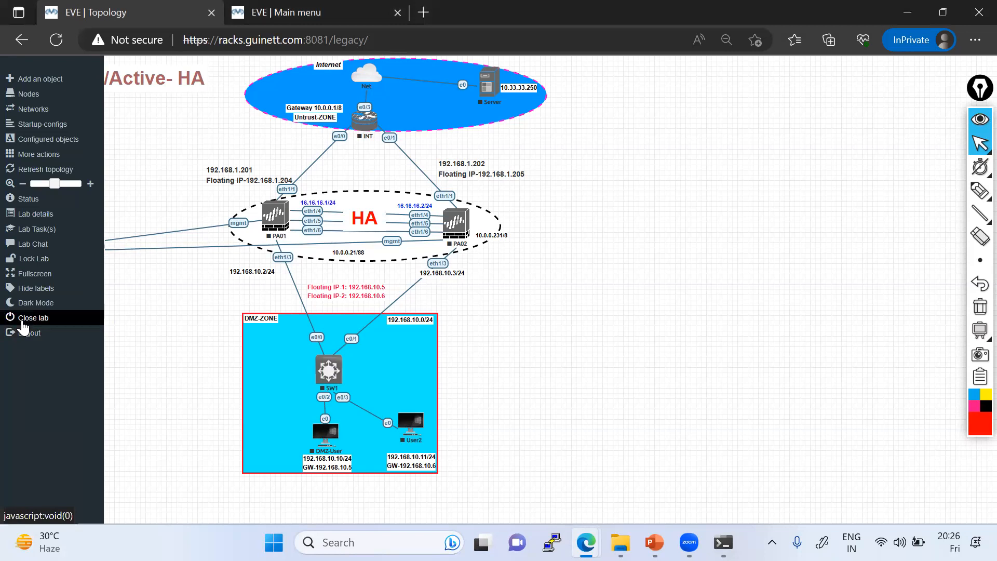
left_click(22, 322)
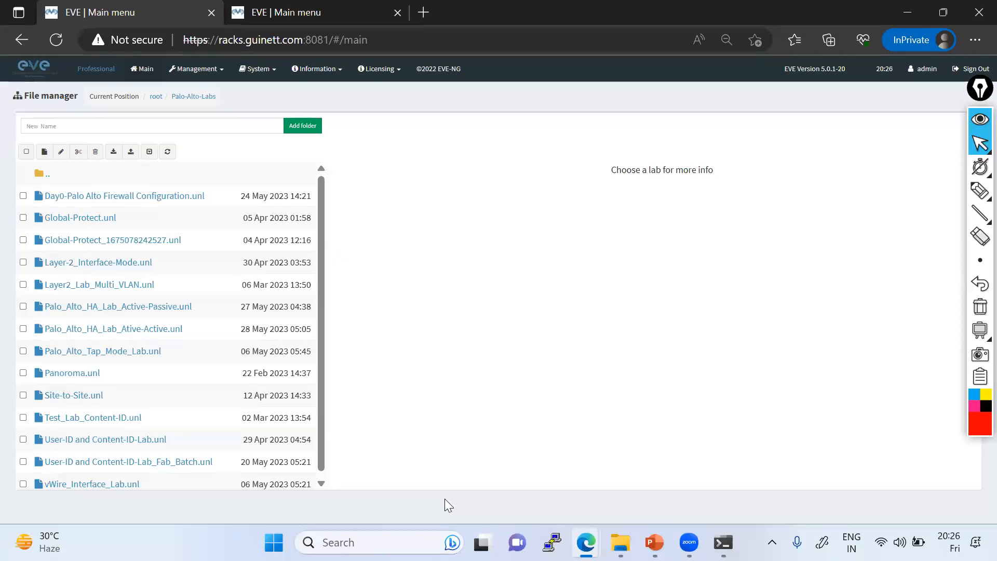
Step: Create and save a new lab named Day0-June-Batch-Lab in Palo-Alto-Labs
left_click(23, 196)
left_click(23, 196)
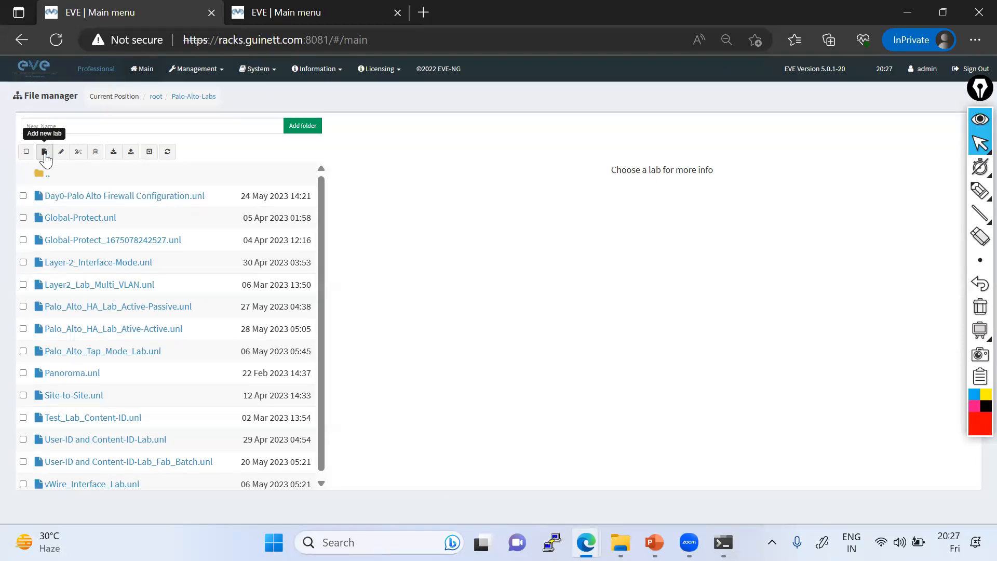
left_click(45, 156)
type("Day0-June-Batch-Lab")
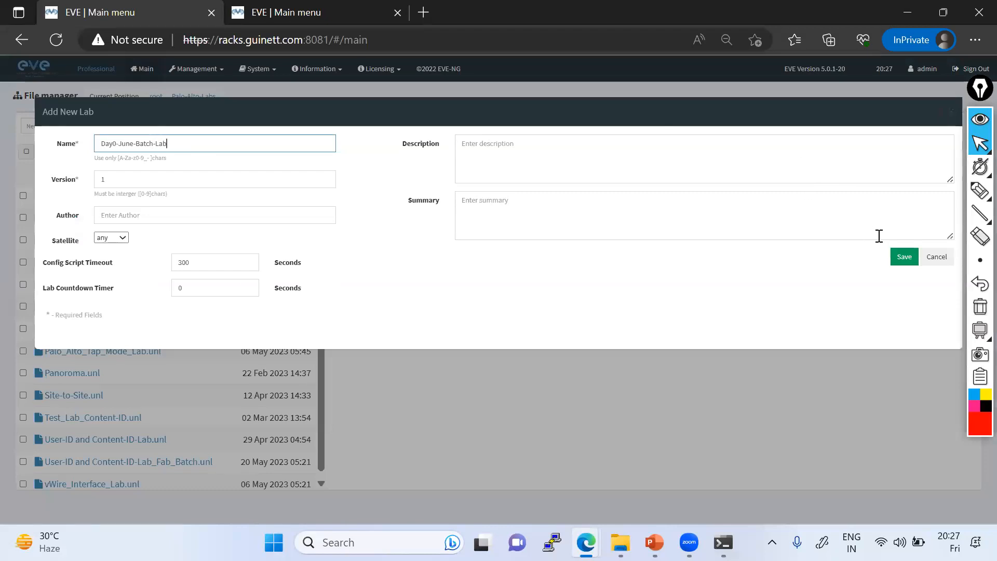
left_click(895, 254)
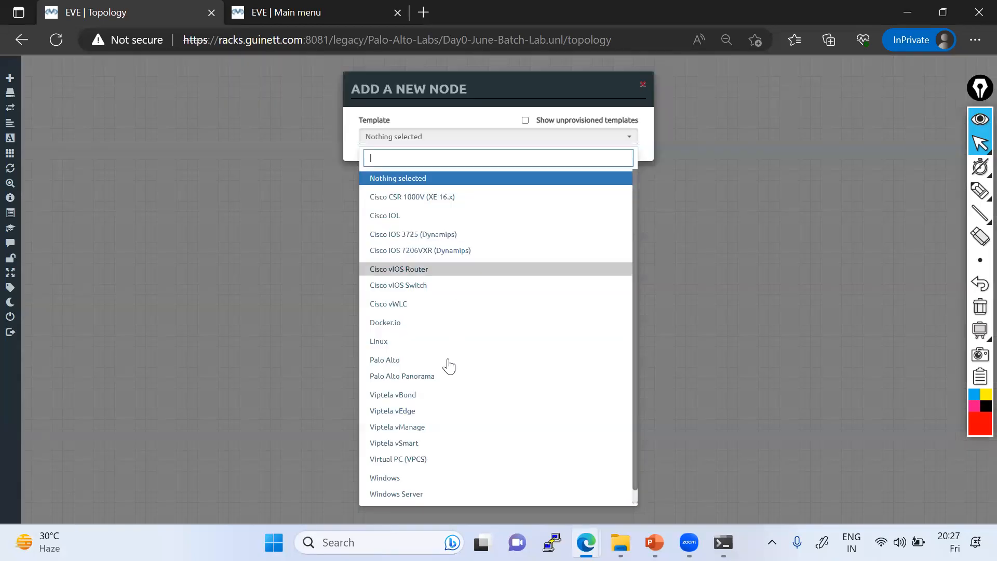
Step: Add a Palo Alto node using the paloalto-9.0.4 image to the lab
scroll(447, 362, "down", 1)
left_click(412, 345)
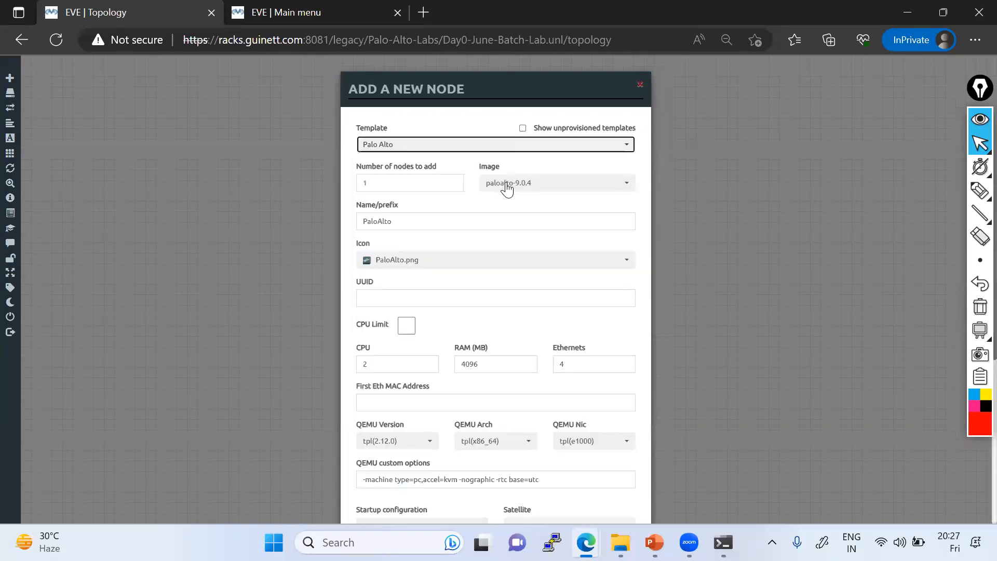
left_click(507, 187)
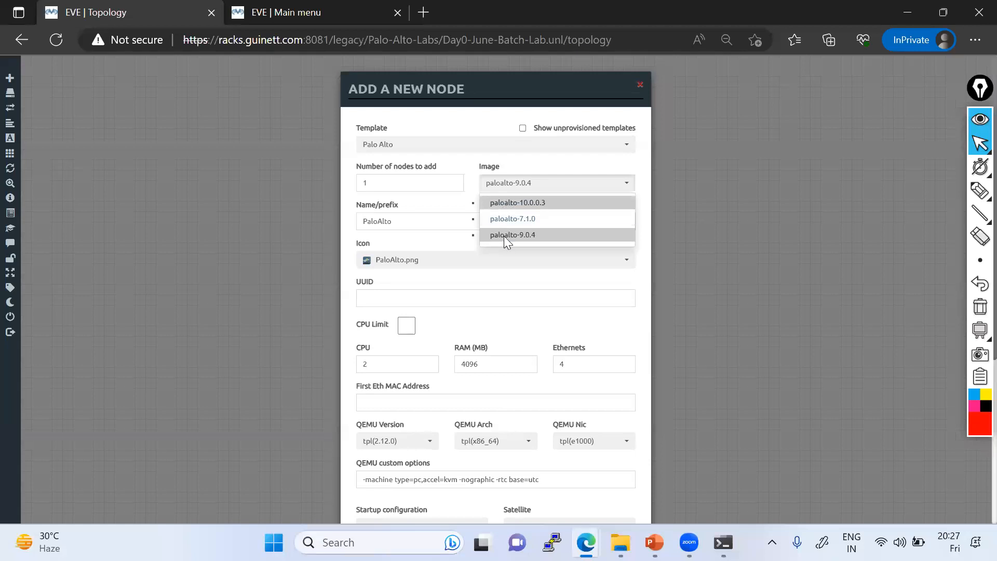
left_click(508, 235)
scroll(497, 310, "down", 5)
left_click(445, 491)
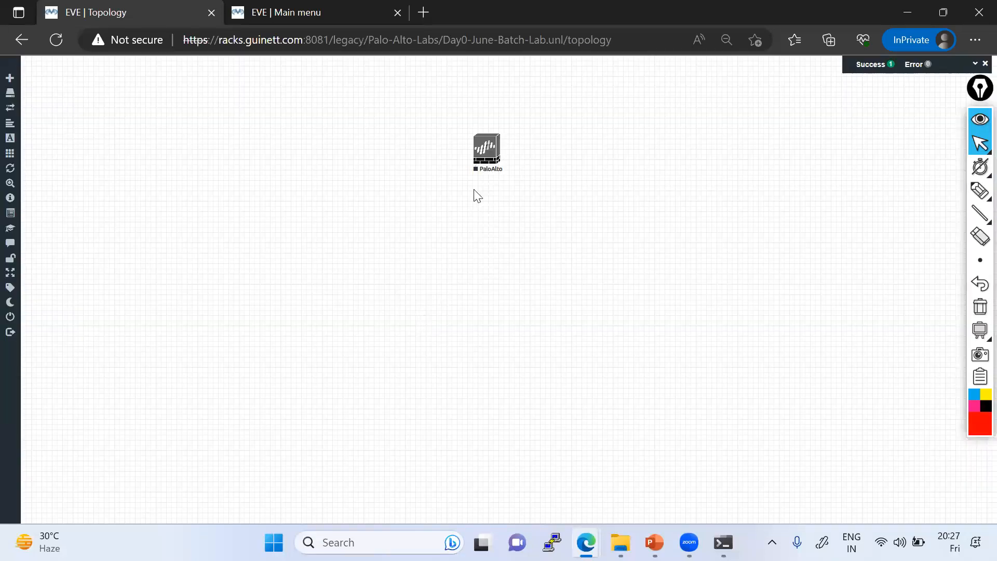
Step: Move the PaloAlto node further left and start it
left_click_drag(480, 165, 412, 160)
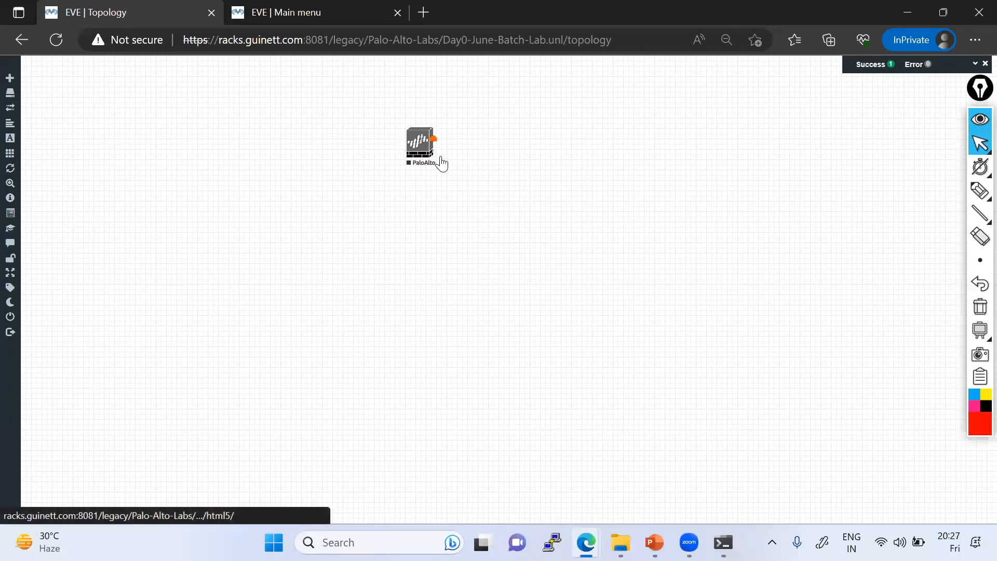
right_click(442, 163)
left_click(443, 160)
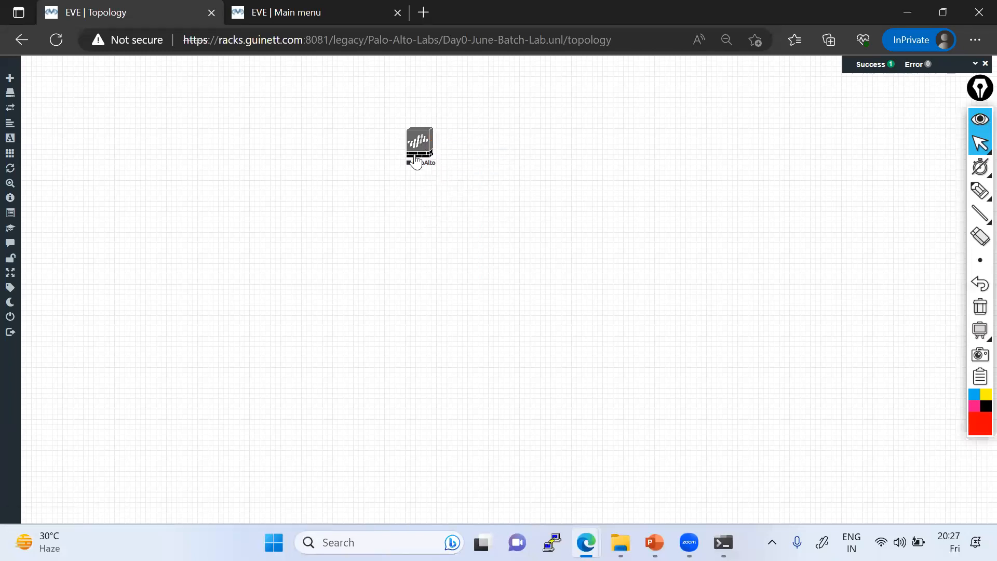
right_click(439, 175)
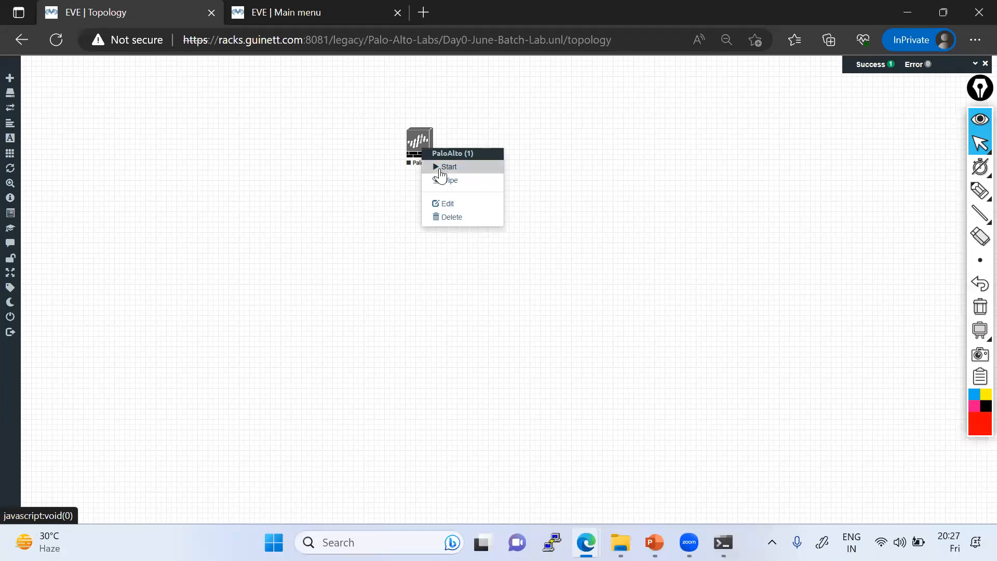
left_click(480, 166)
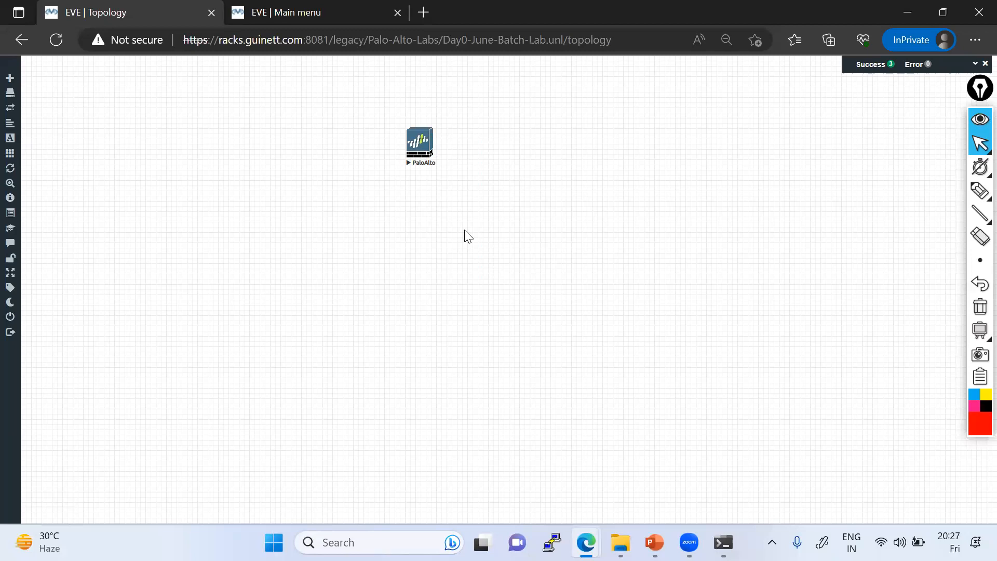
Step: Begin a red text note on the canvas reading 'CLI= Command Line Interface'
mouse_move(979, 190)
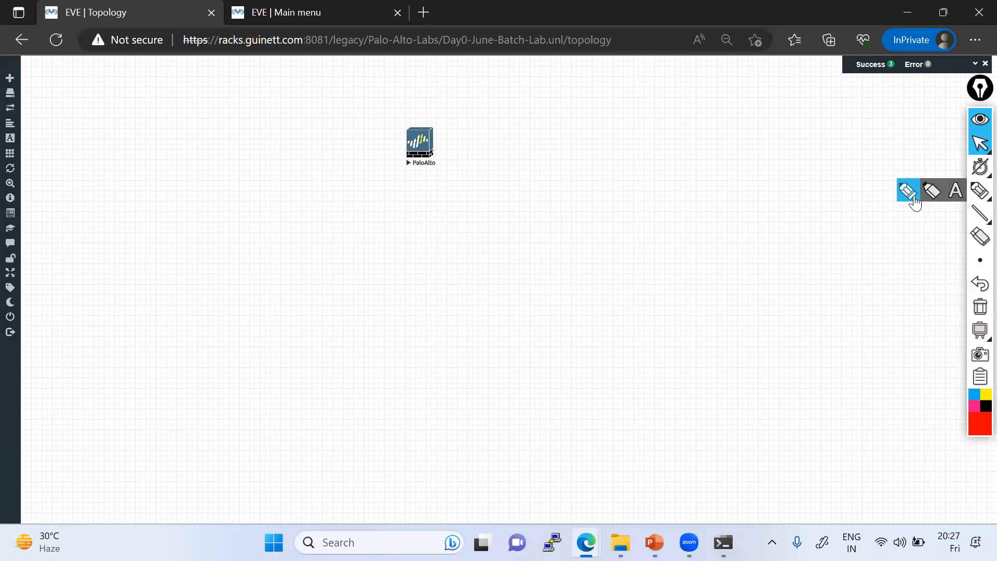
left_click(956, 191)
left_click(666, 171)
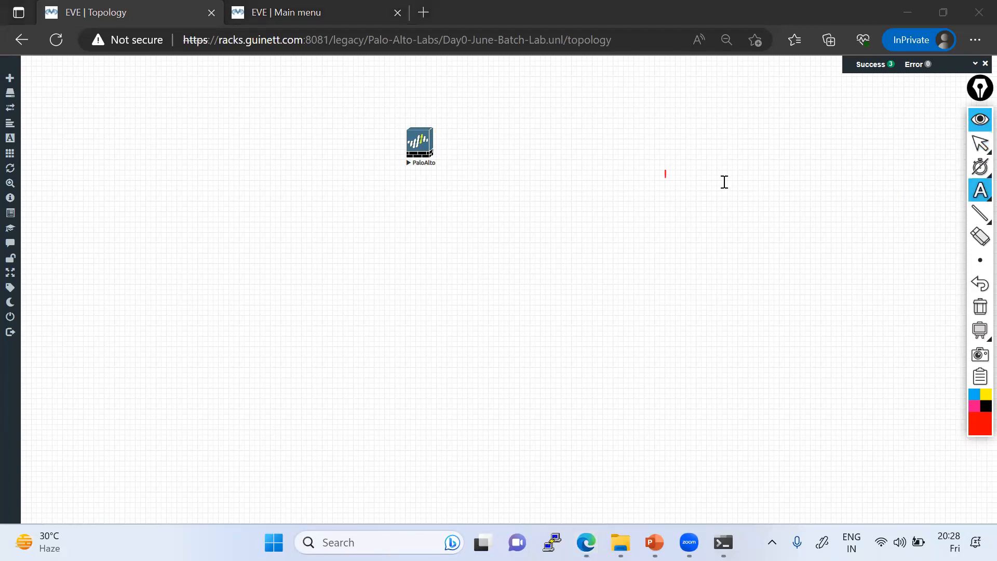
left_click(722, 186)
type("CLI")
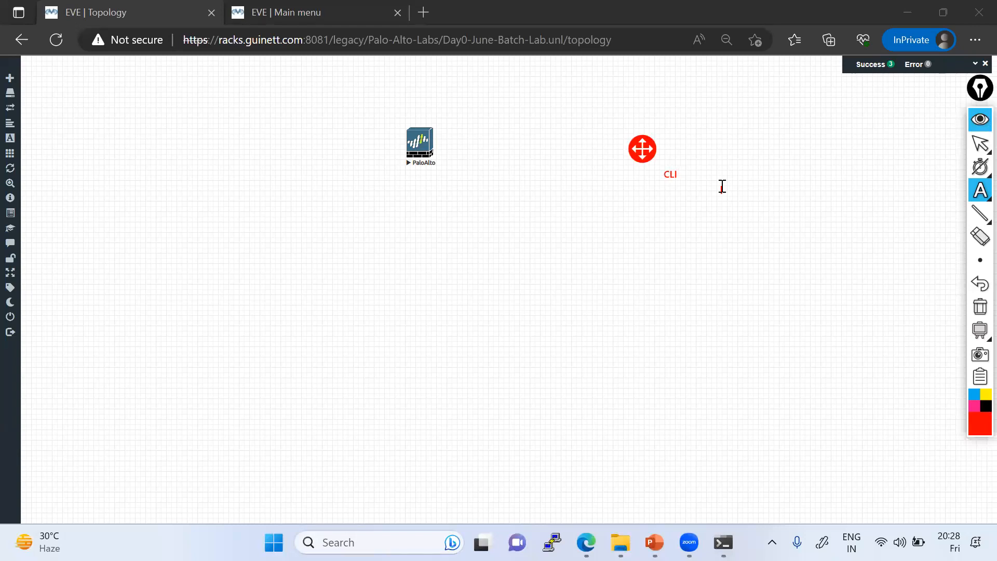
type("= Command Line Interface")
key("Return")
Step: Add the line 'GUI- Graphical User Interface' followed by a '!' separator
type("Gu")
key("BackSpace")
type("UI- Graphical User")
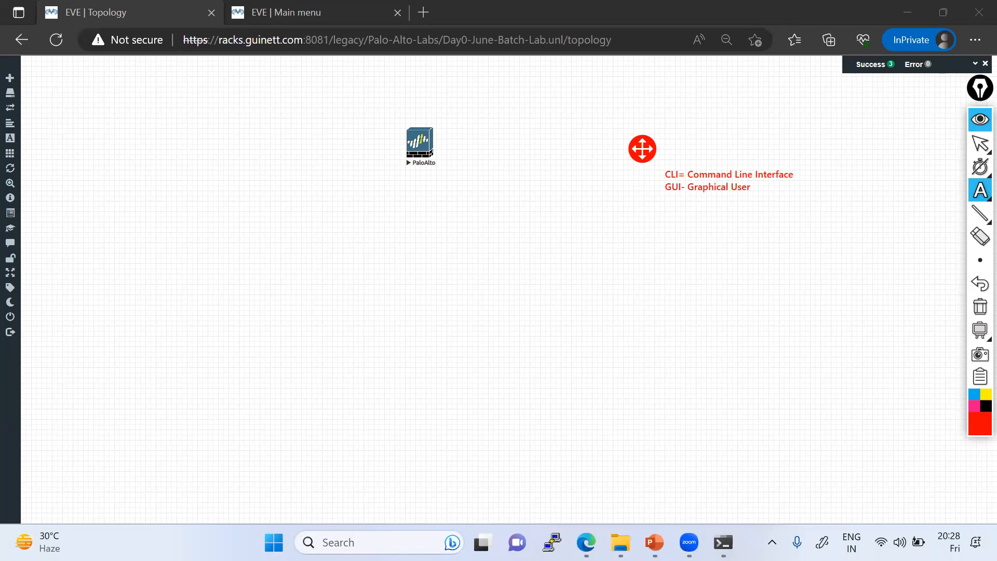
type(" Interface")
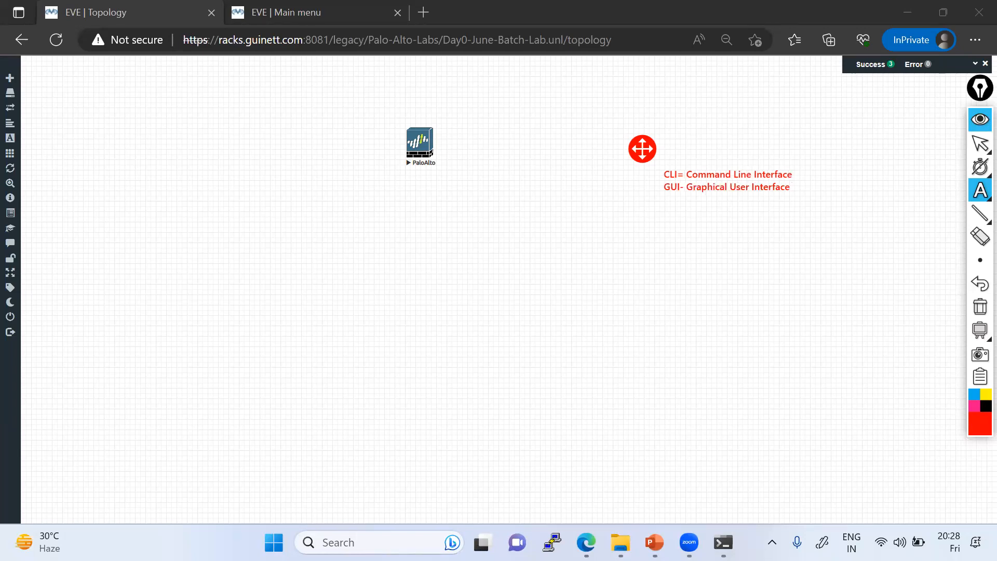
key("Return")
type("!")
key("Return")
Step: Add the device list 'Router, Switch, Firewall, SDWAN' to the note
type("Rou")
type("yer")
key("BackSpace")
key("BackSpace")
key("BackSpace")
type("ter,")
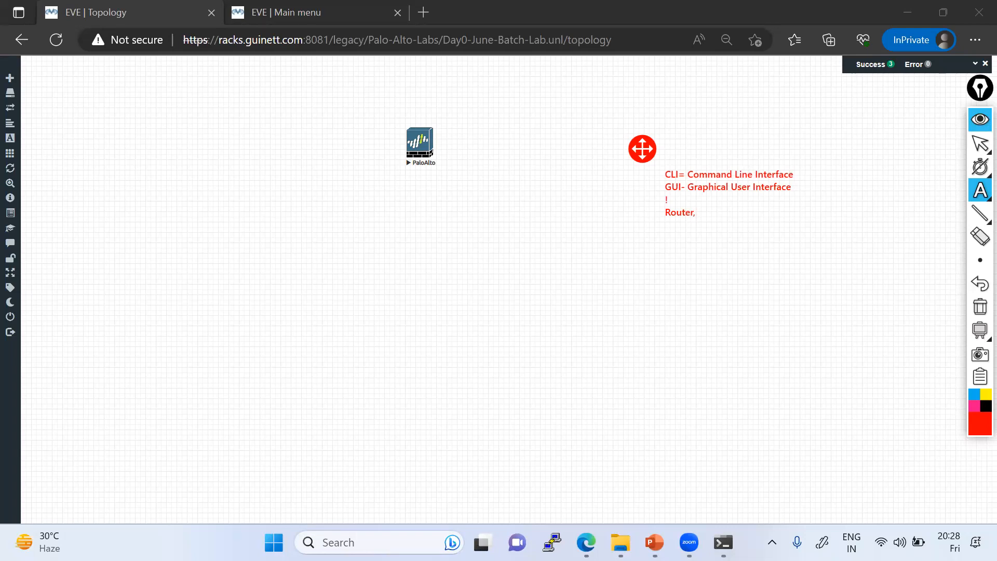
type(" Switch, Firewall")
type(" SDWAN")
key("Left")
key("Left")
left_click(764, 212)
type(",")
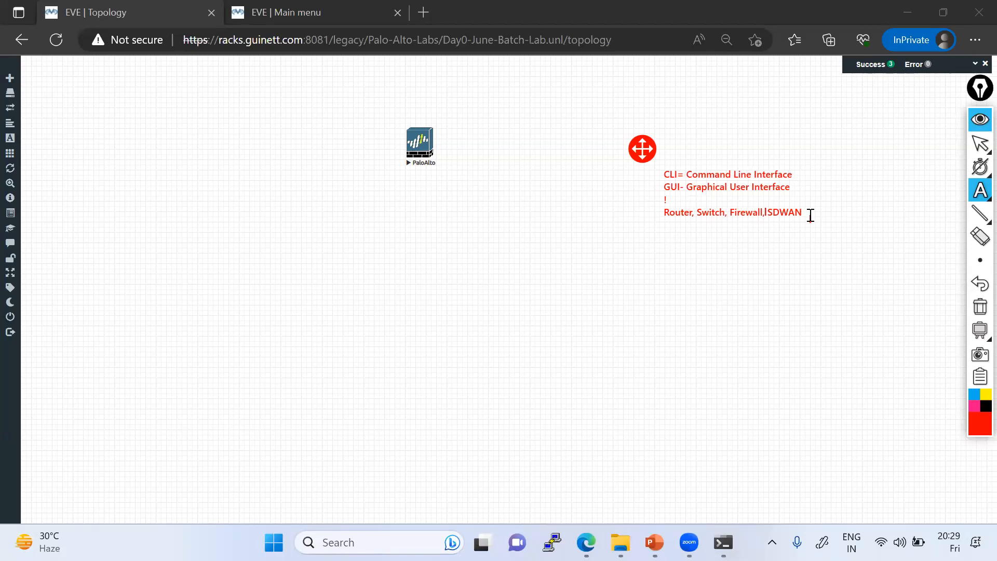
Step: Add a '!' separator and the line 'NextGen - SDWAN, SD-Access, ACI'
key("Return")
type("!")
key("Return")
type("Nex")
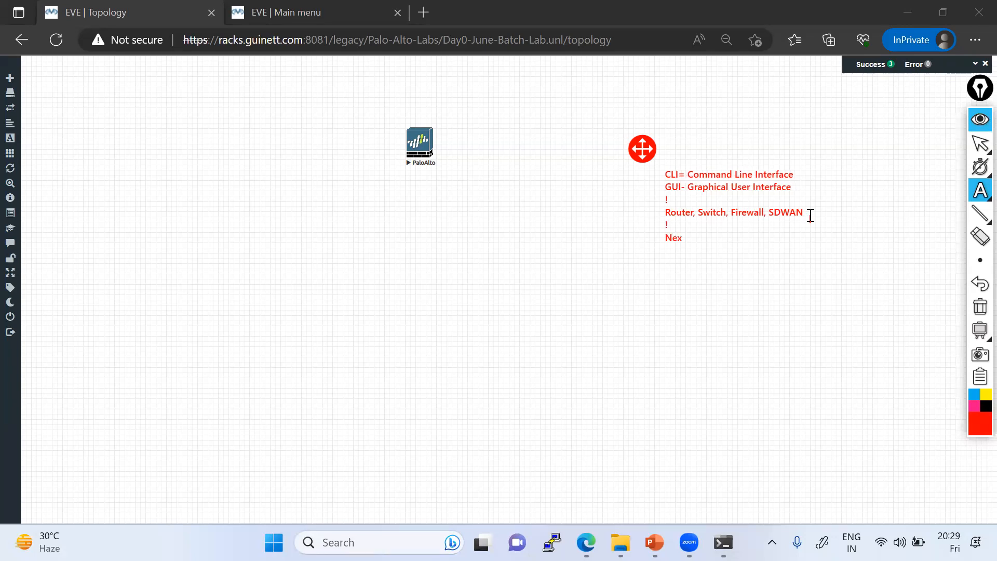
type("tGen - SDWAN, SD-Access, ACI")
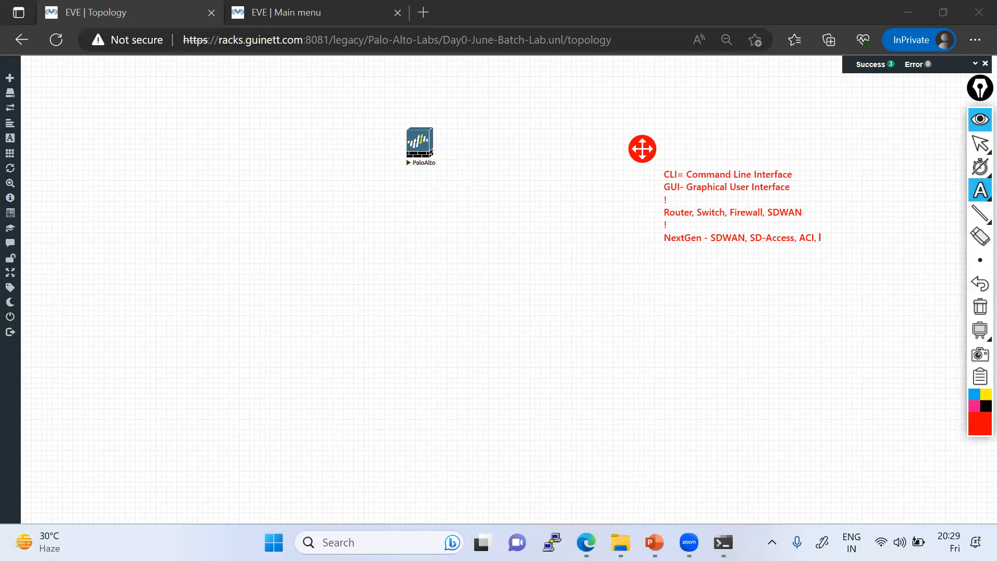
Step: Append '-Gui', 'Firewall- GUI' and 'SASE- GUI' lines, then finish the note
type(", -Gui Firewall")
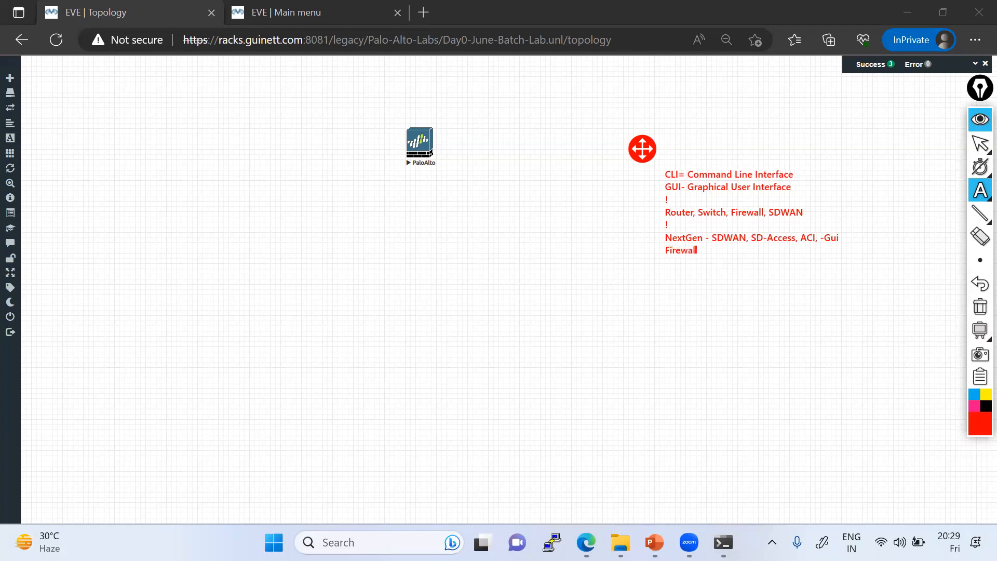
type("- G")
type("UI")
key("Return")
type("SASE- GUI")
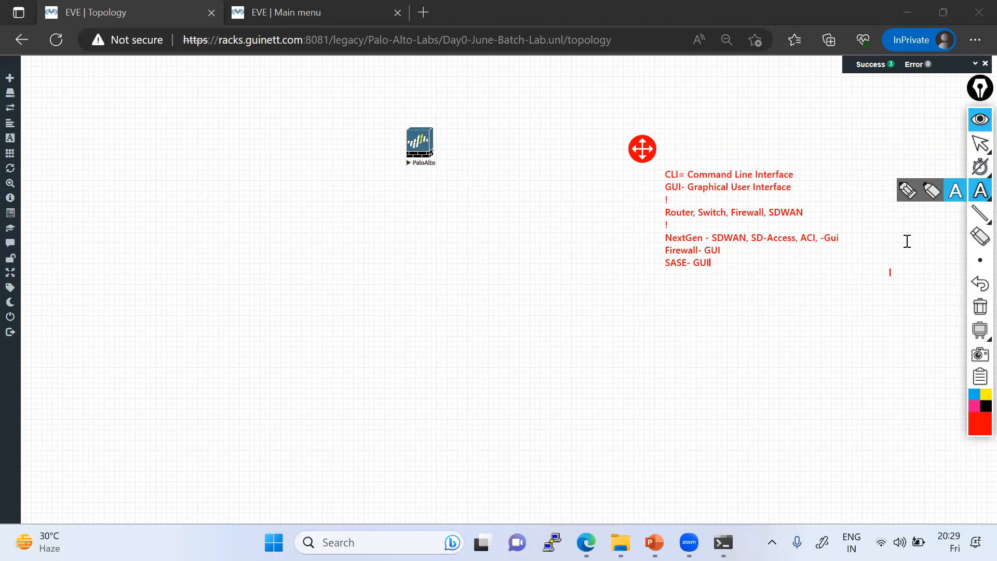
left_click(980, 144)
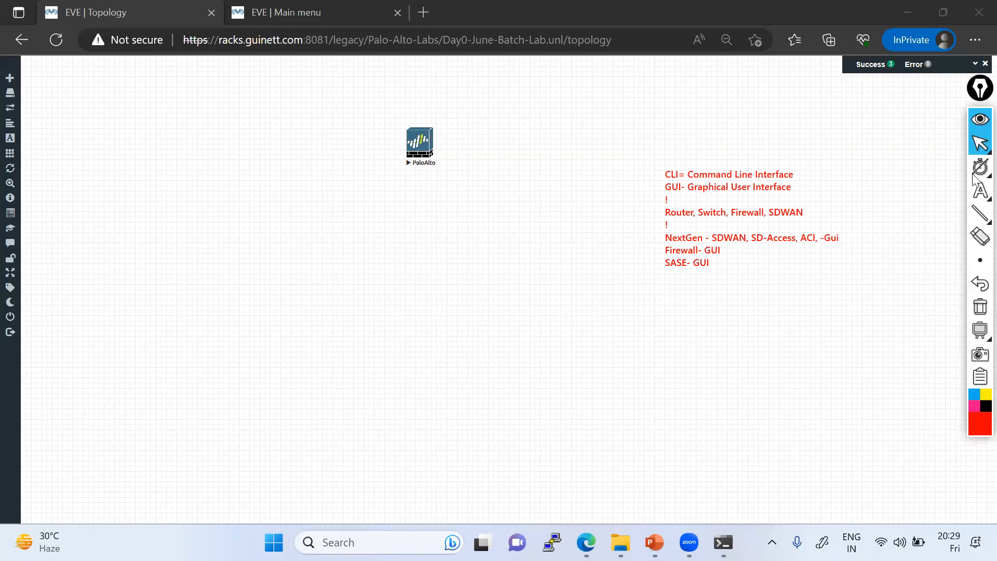
mouse_move(979, 221)
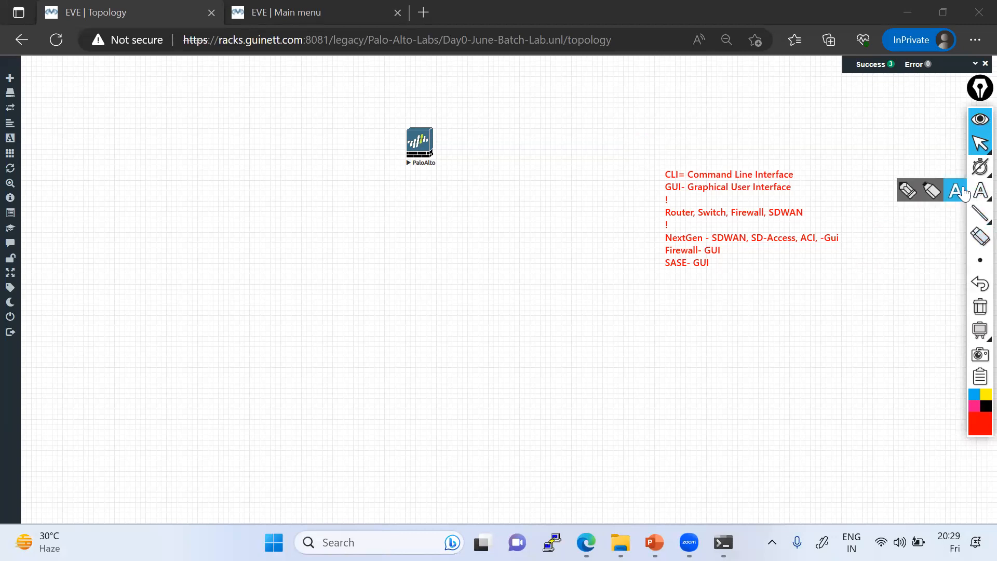
Step: Add '----> Console Connection' after CLI and '-----> http, https -- 80, 443 (Browser)' after GUI
left_click(964, 194)
left_click(804, 175)
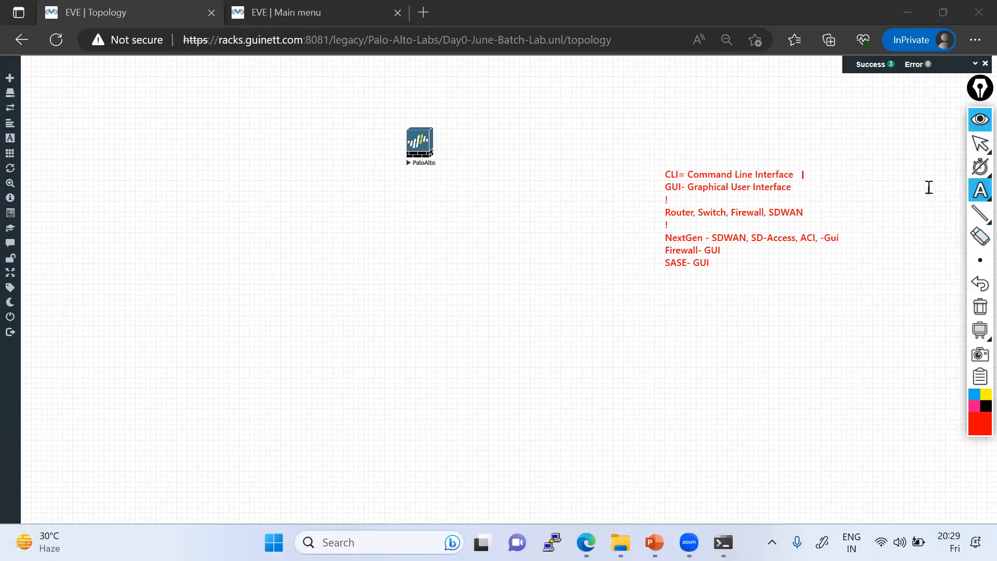
type("----> Console")
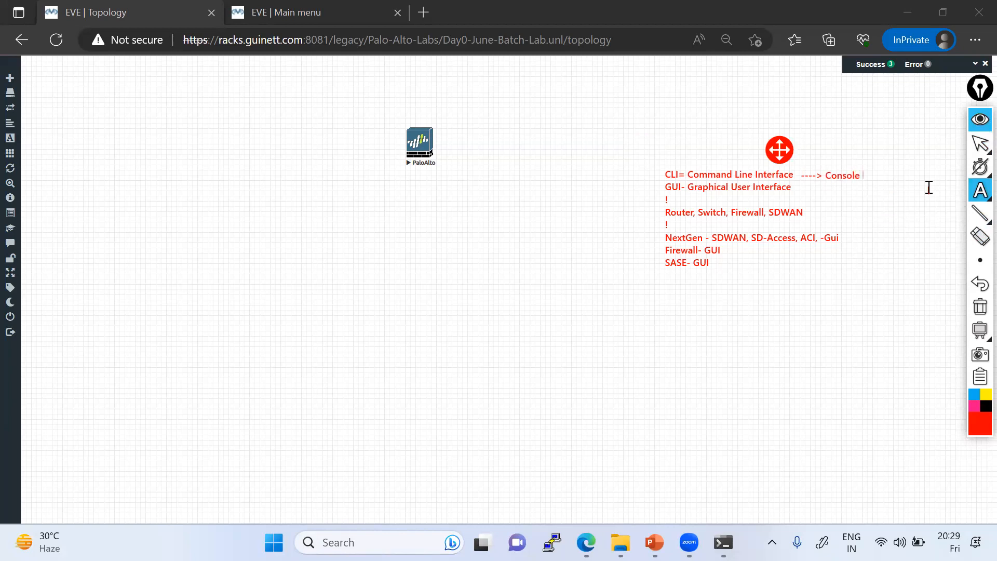
type(" Connection")
left_click(863, 180)
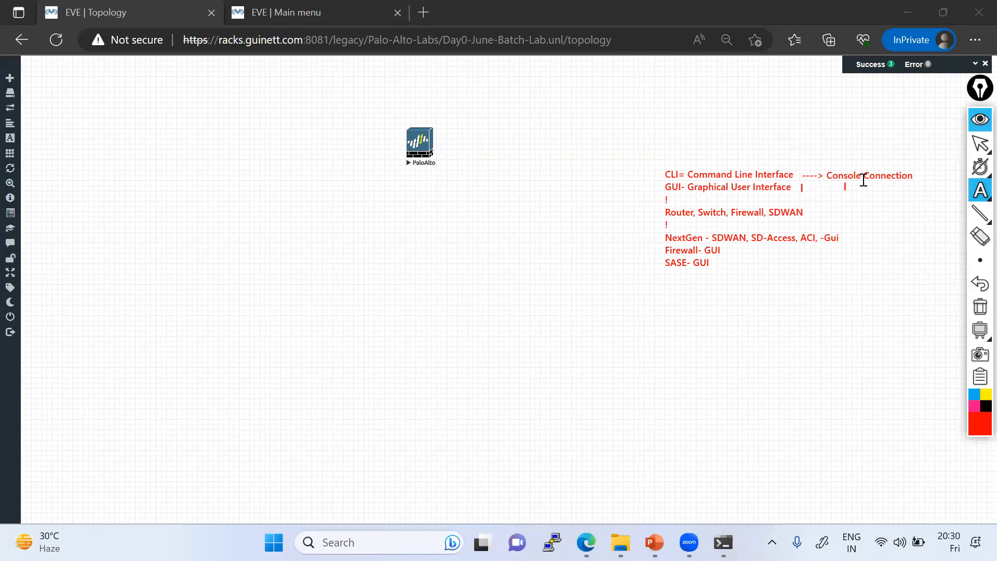
type("---")
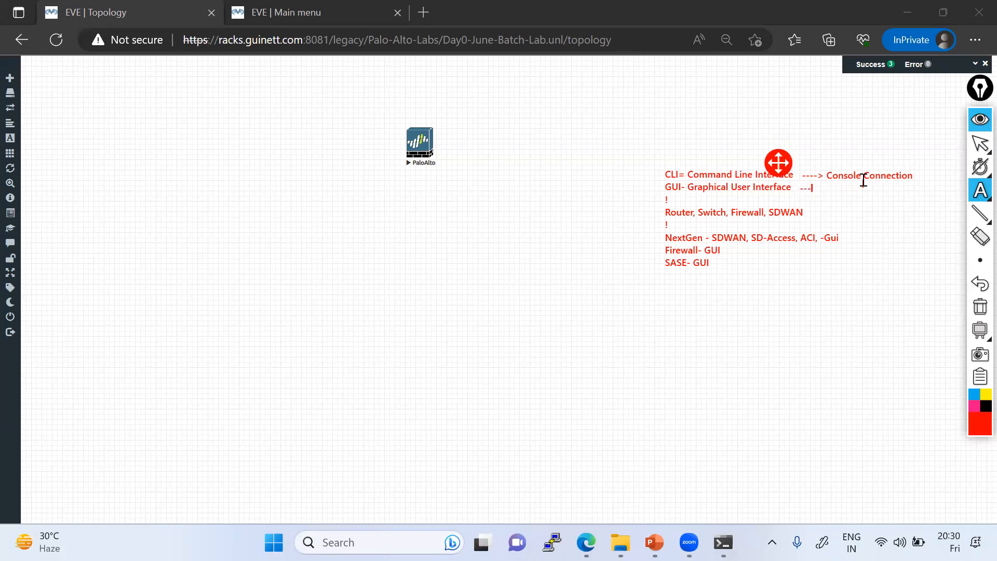
type("--> http, https -- 80, 443 (Brows")
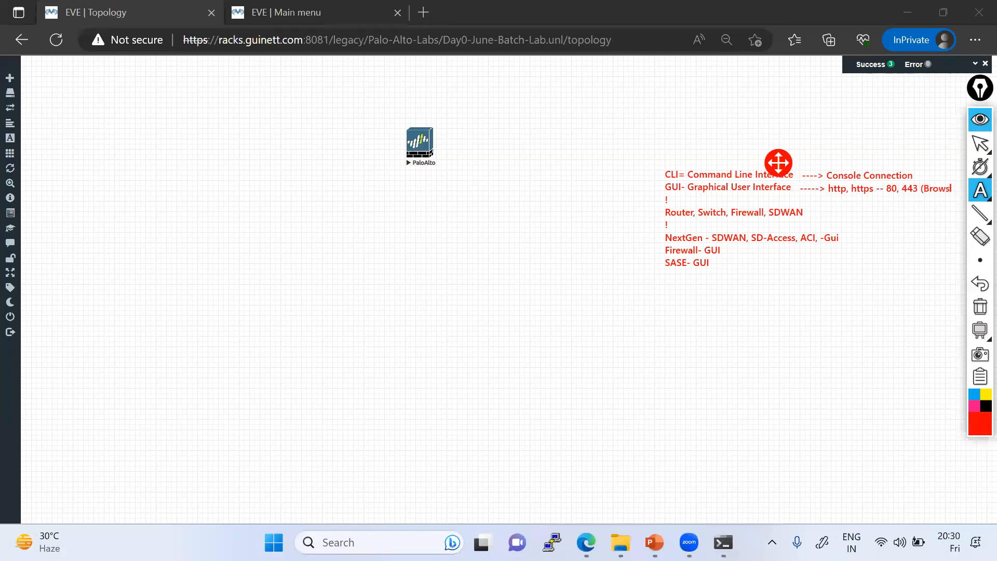
type("er)")
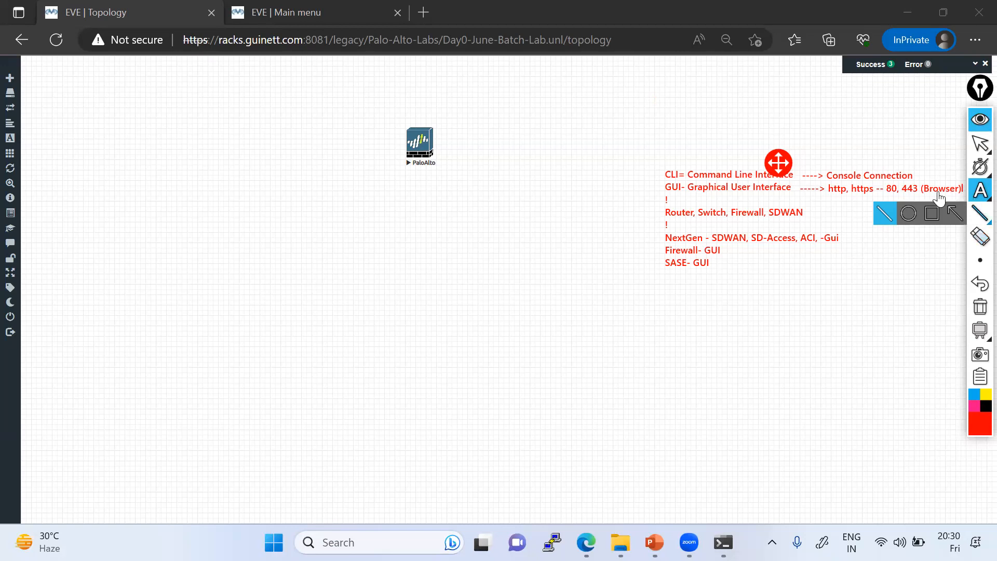
Step: Box https, underline the racks.guinett.com host, and draw a red line to PaloAlto
mouse_move(974, 198)
left_click(910, 192)
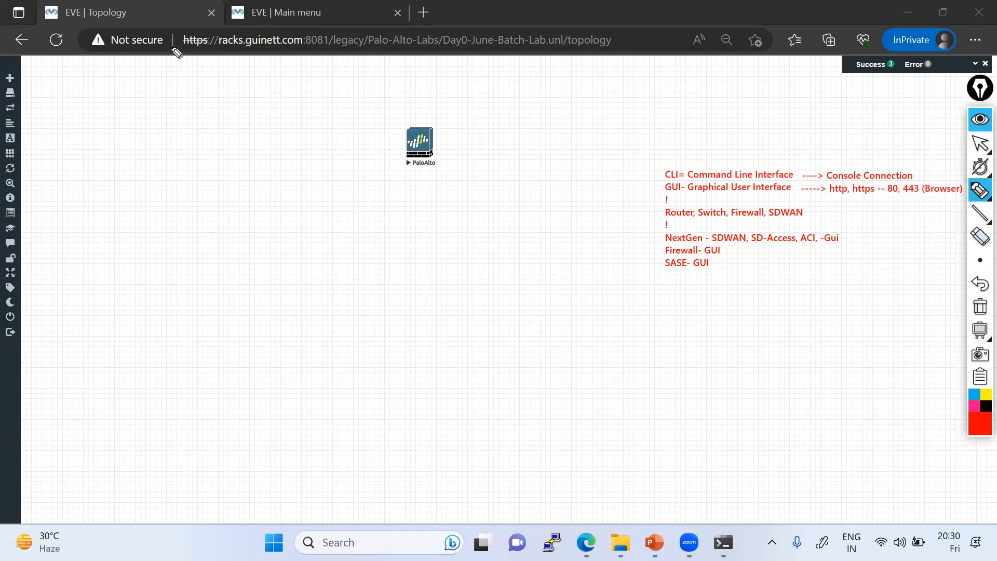
mouse_move(216, 52)
left_mouse_down()
mouse_move(213, 33)
mouse_move(190, 33)
mouse_move(175, 49)
left_mouse_up()
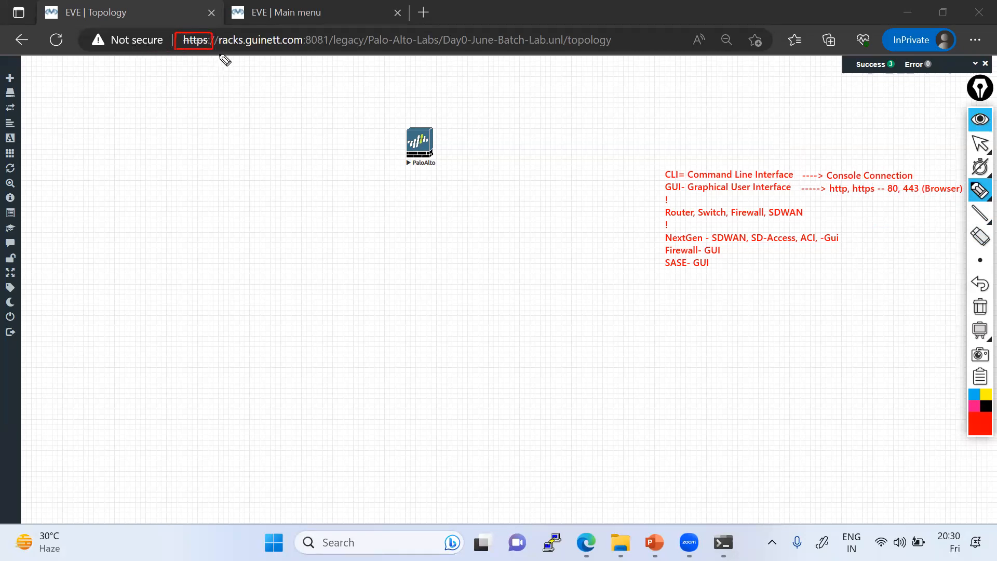
left_click_drag(192, 49, 293, 49)
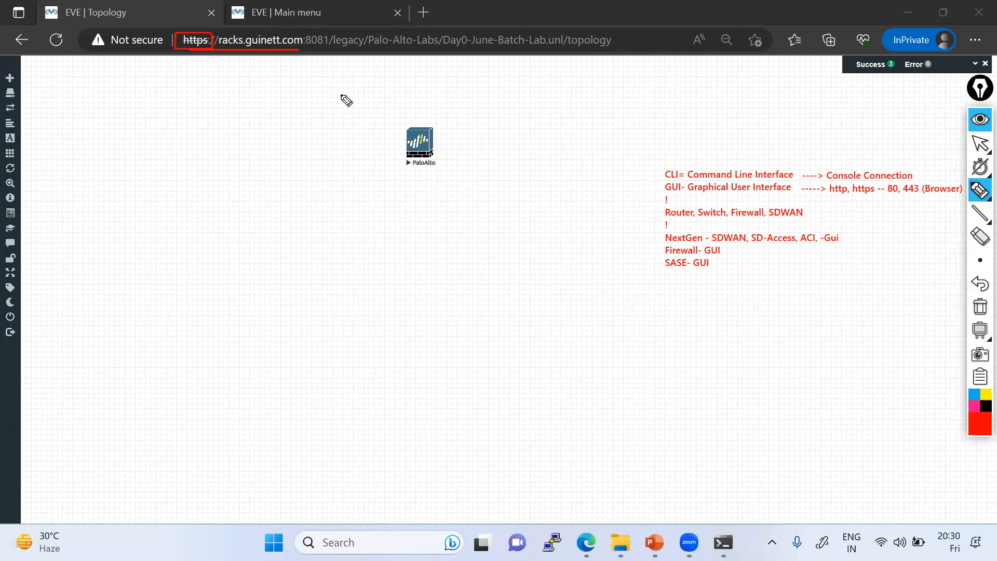
left_click_drag(409, 153, 327, 137)
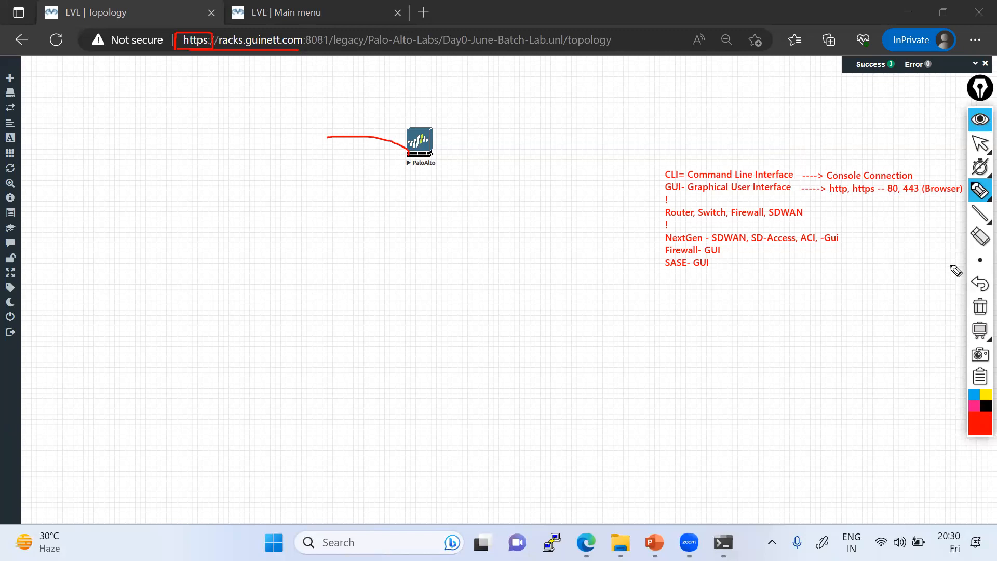
Step: Wipe all earlier red ink and write a new note 'PC1 - CLI, GUI' beside PaloAlto
left_click(978, 320)
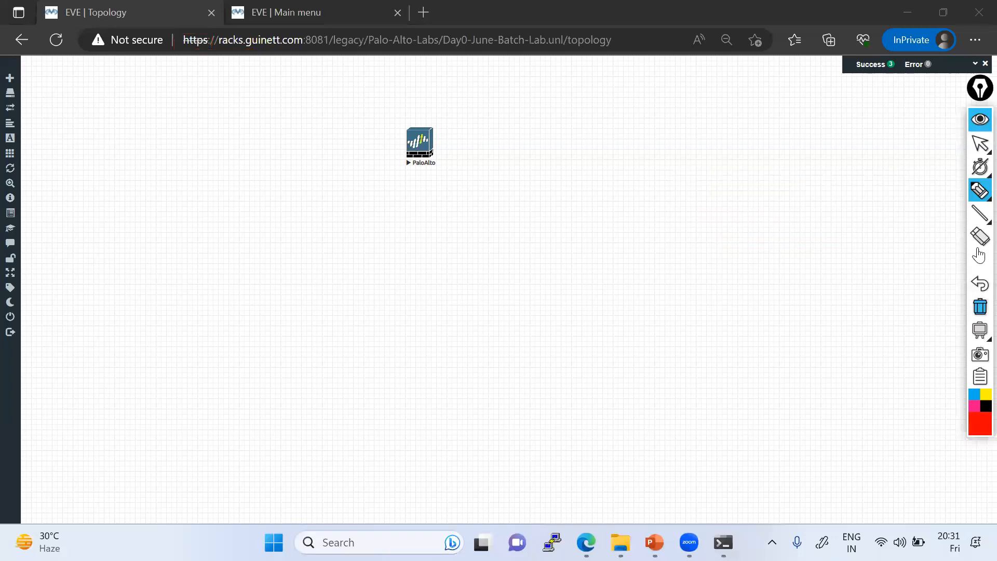
left_click(957, 194)
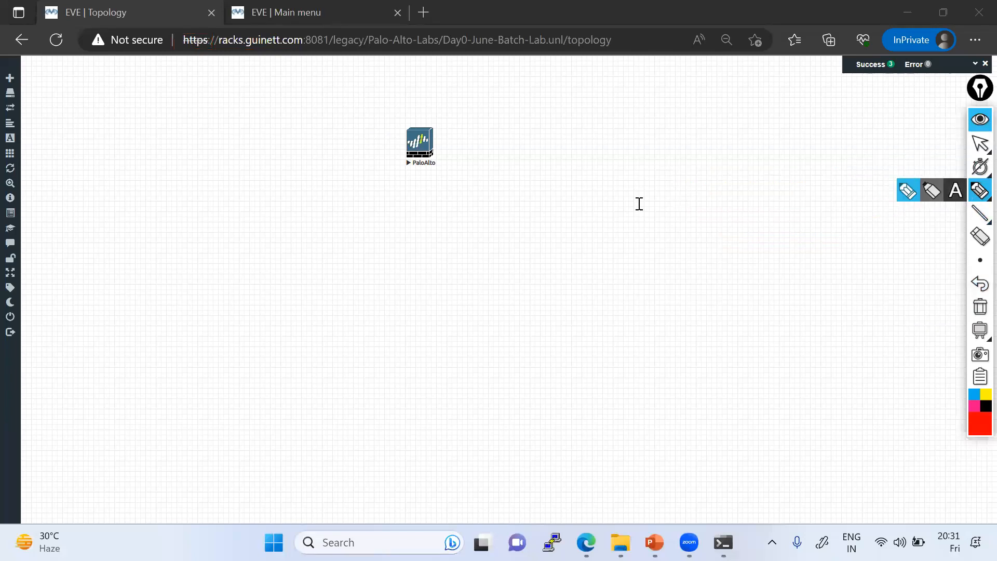
left_click(610, 188)
type("PC1")
type(" - CLI")
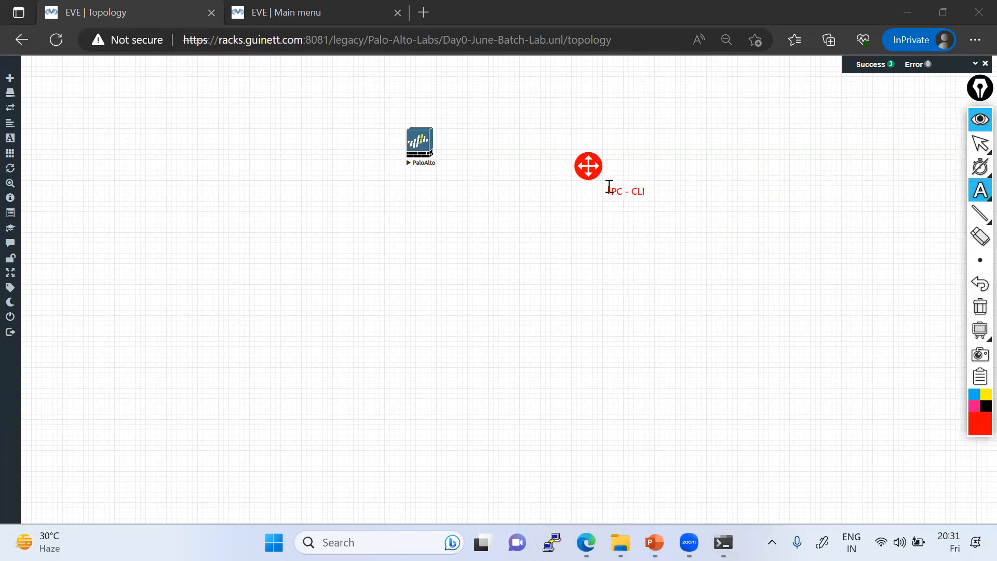
key("BackSpace")
type(", GUI")
left_click(979, 147)
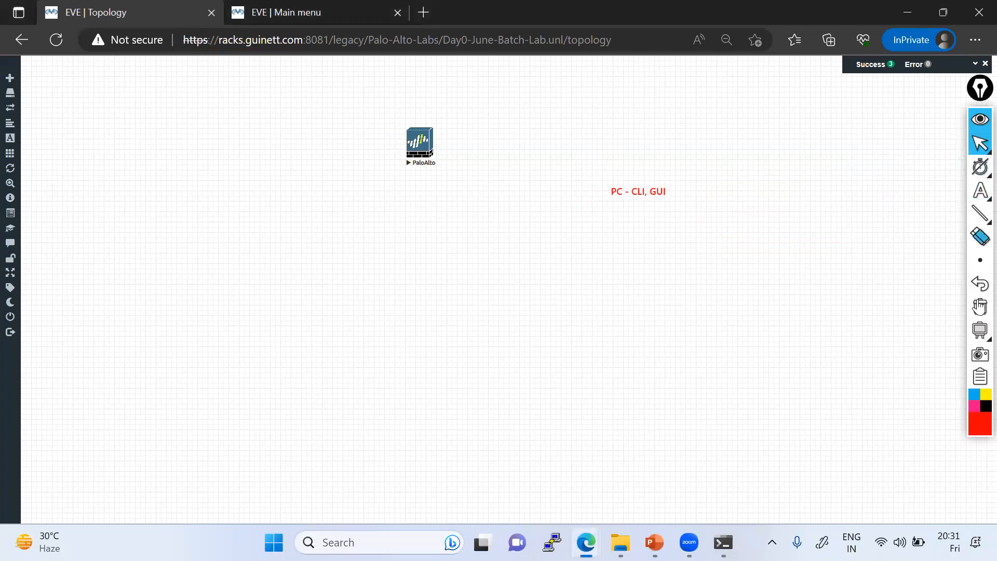
Step: Add a Windows node with the Desktop4.png icon to the lab
right_click(446, 234)
left_click(470, 255)
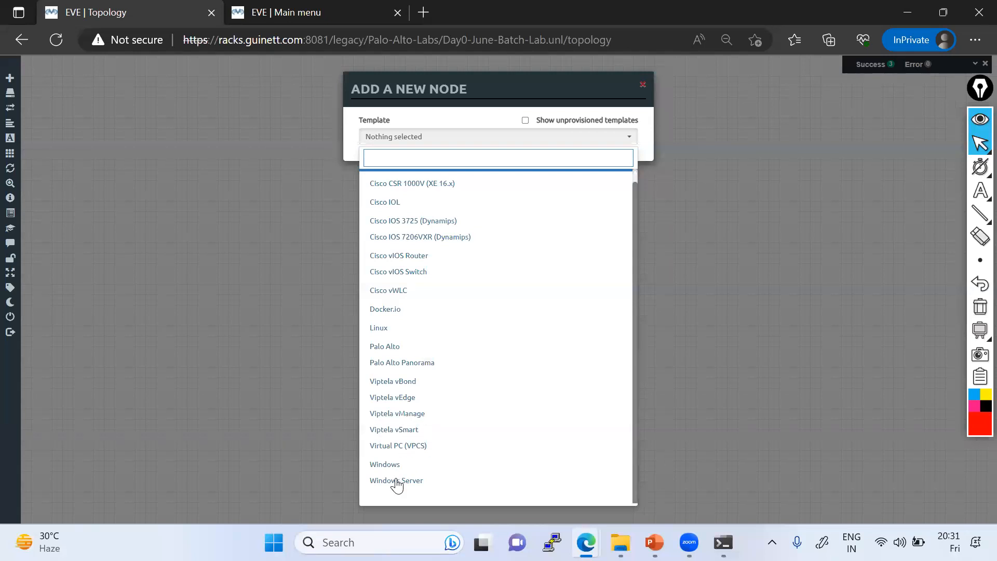
left_click(387, 464)
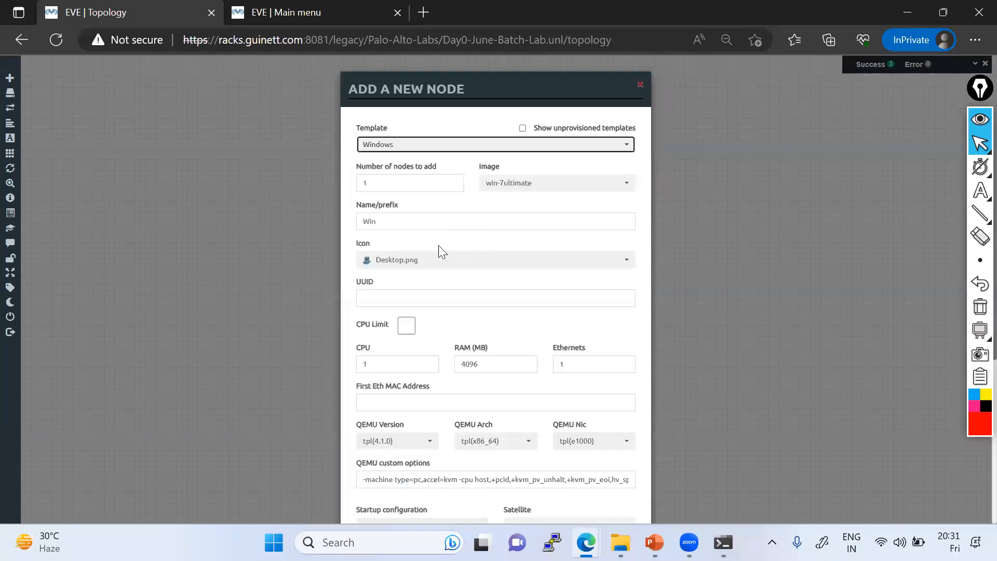
left_click(422, 261)
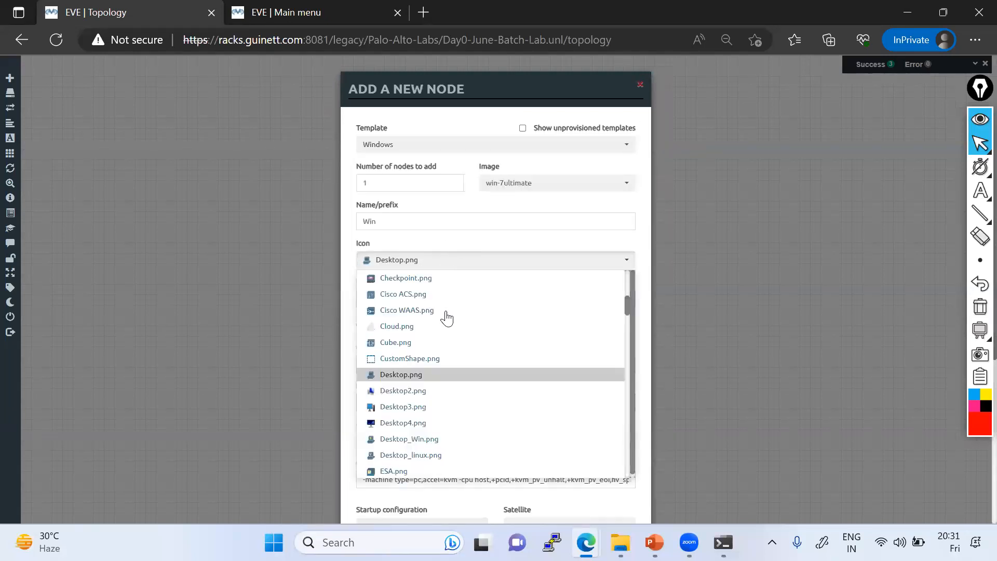
left_click(403, 423)
scroll(460, 364, "down", 5)
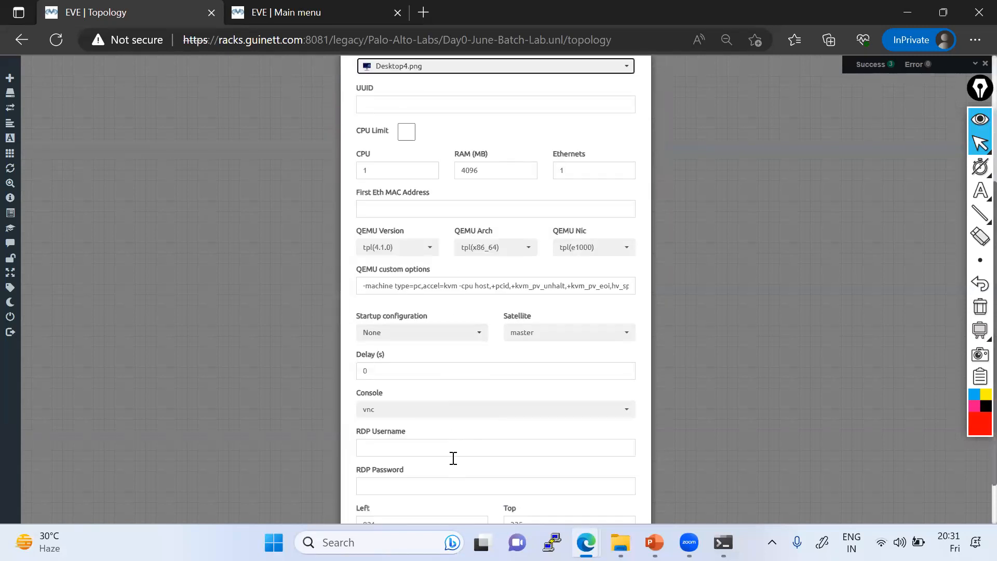
left_click(444, 491)
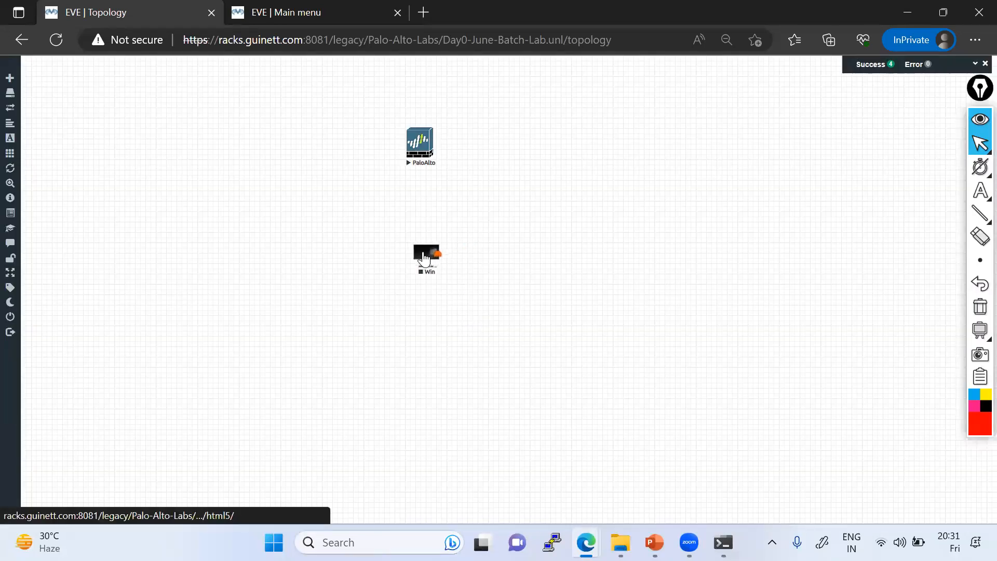
Step: Start the Win node and position it below the PaloAlto node
right_click(427, 259)
left_click(447, 271)
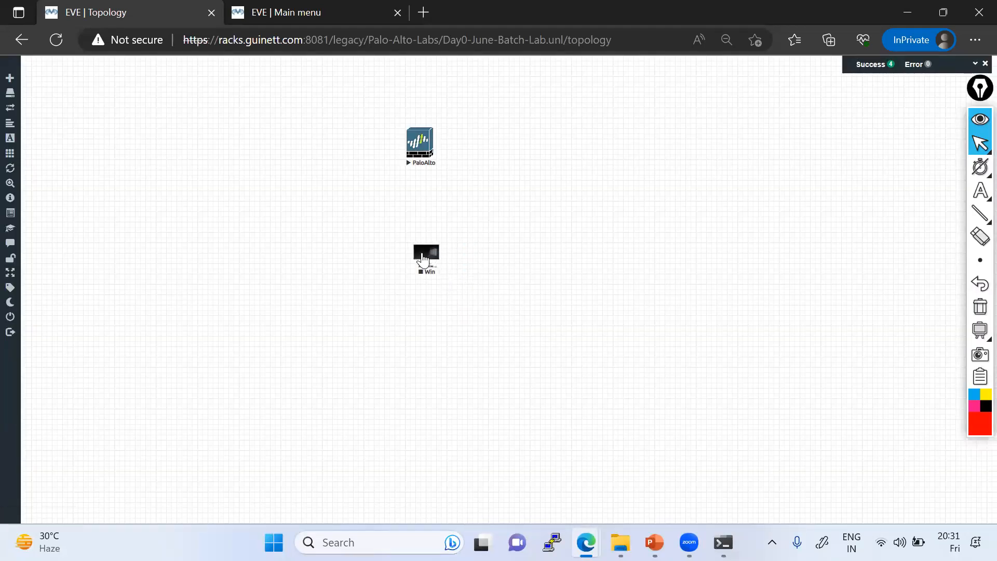
left_click_drag(429, 247, 415, 251)
left_click_drag(406, 262, 413, 265)
Step: Replace the 'networking rack' Google Images query with 'palo alto firewall' and search
mouse_move(586, 542)
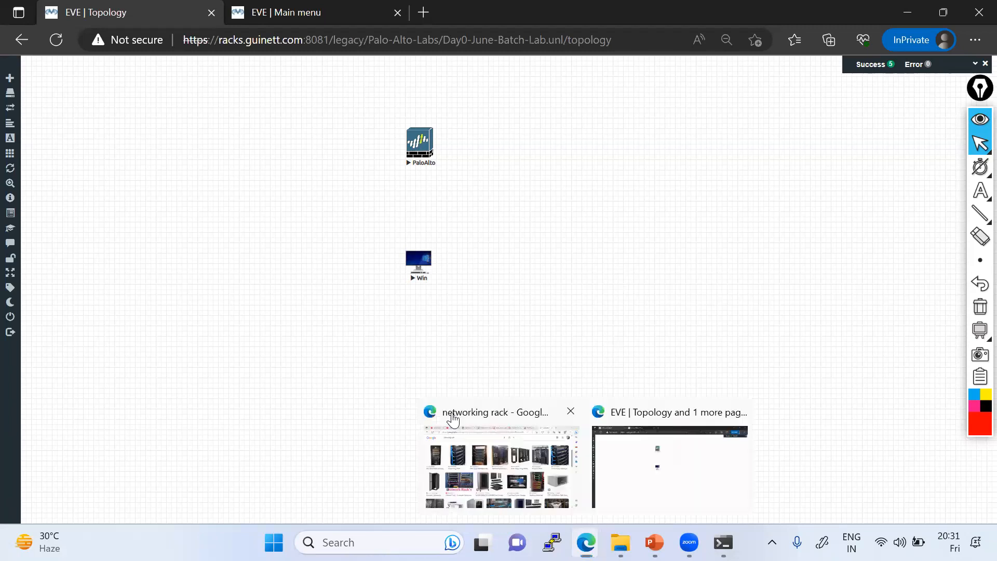
left_click(524, 470)
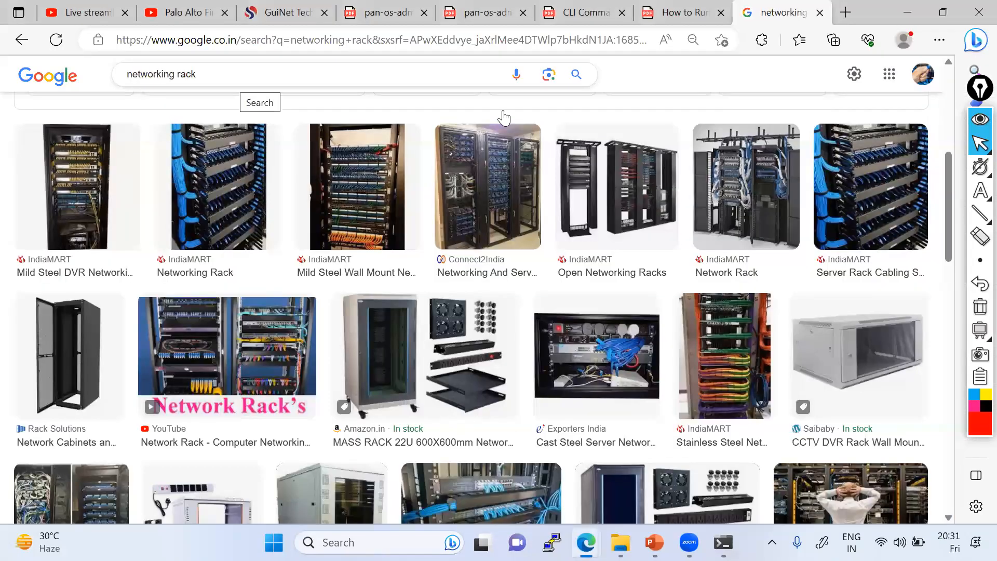
mouse_move(654, 542)
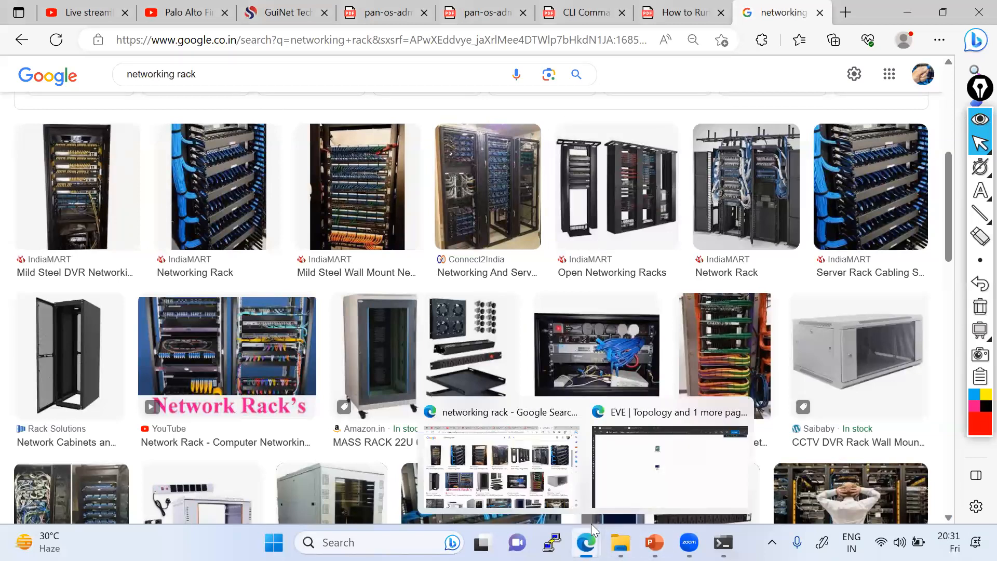
key("alt+Tab")
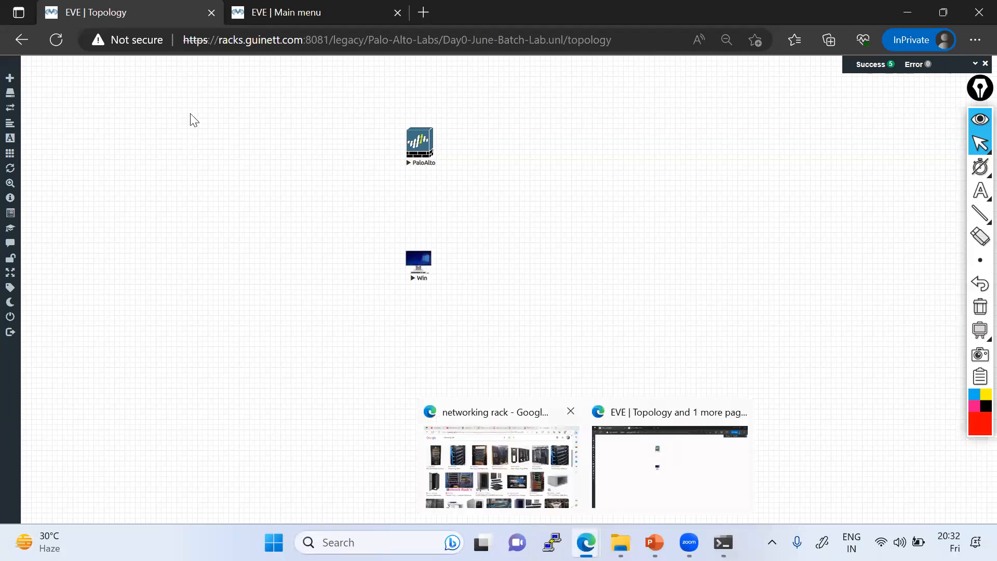
left_click_drag(221, 78, 132, 76)
key("BackSpace")
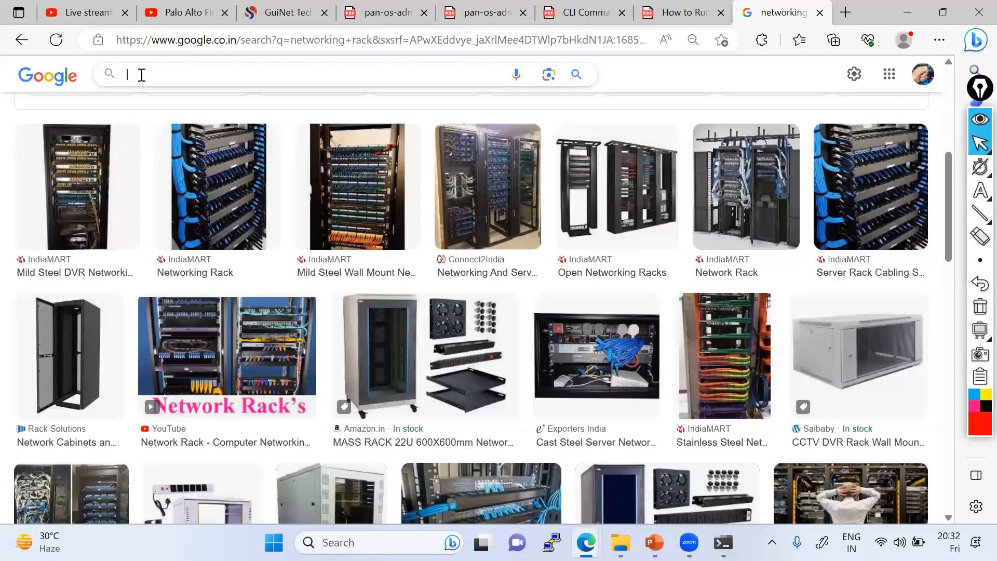
type("palo al")
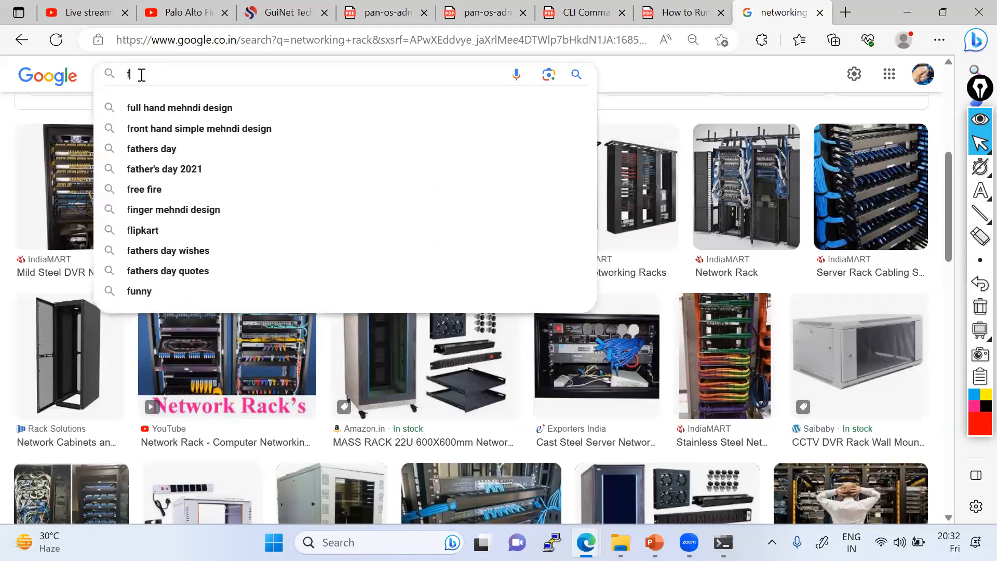
type("to")
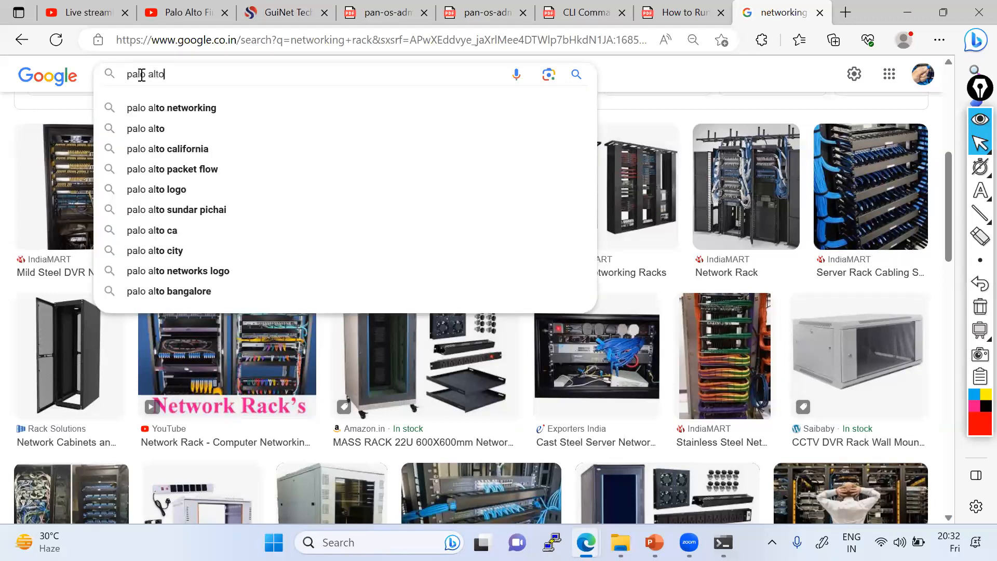
type(" firewall")
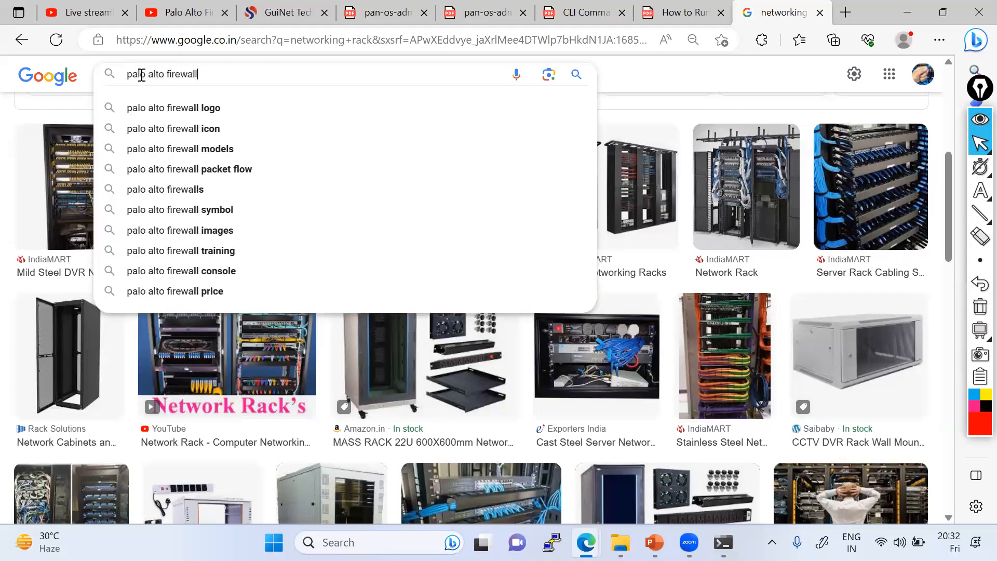
key("Return")
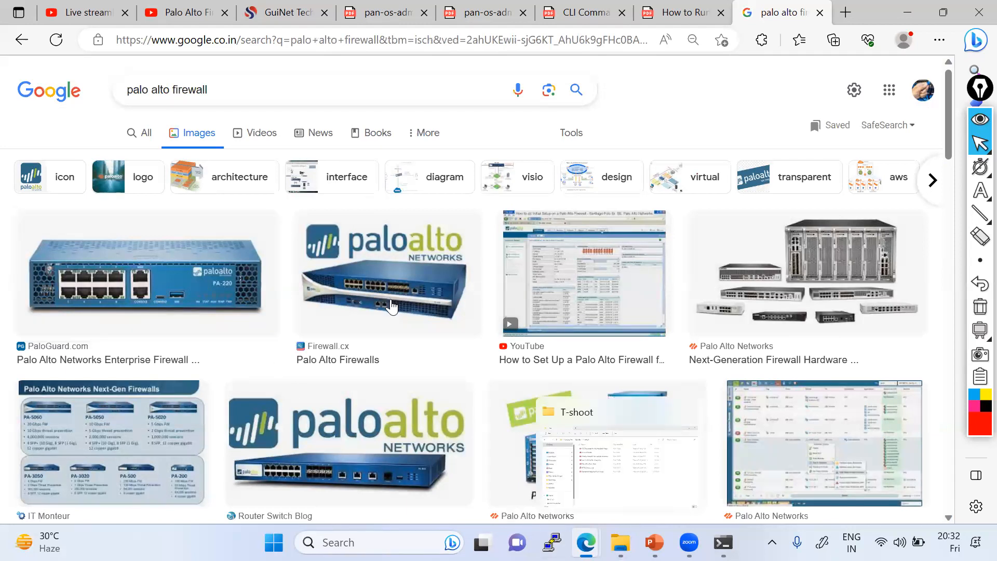
Step: Frame the PA-220 photo with red rectangles, then erase all the annotations
scroll(391, 307, "down", 7)
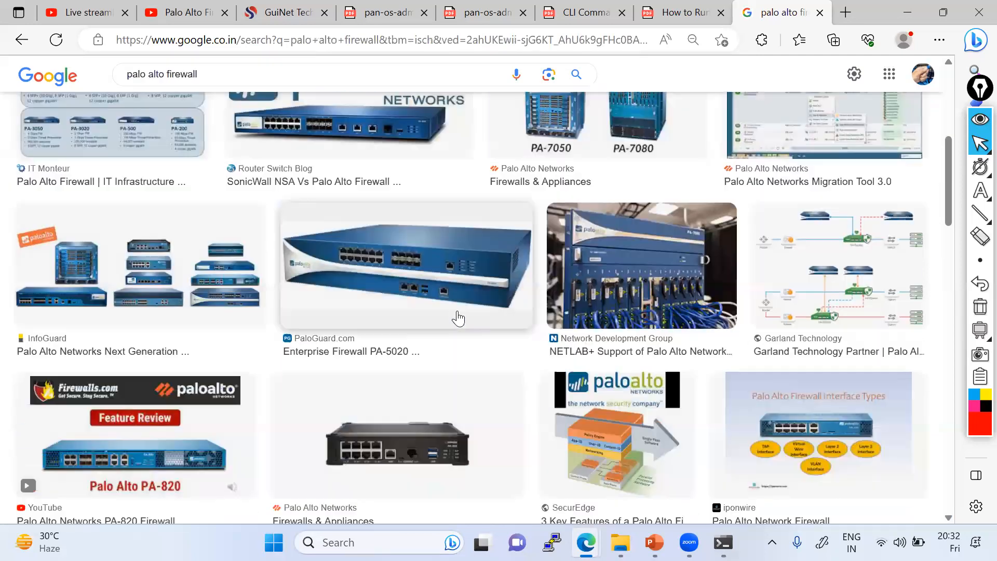
scroll(294, 254, "up", 2)
scroll(147, 281, "up", 5)
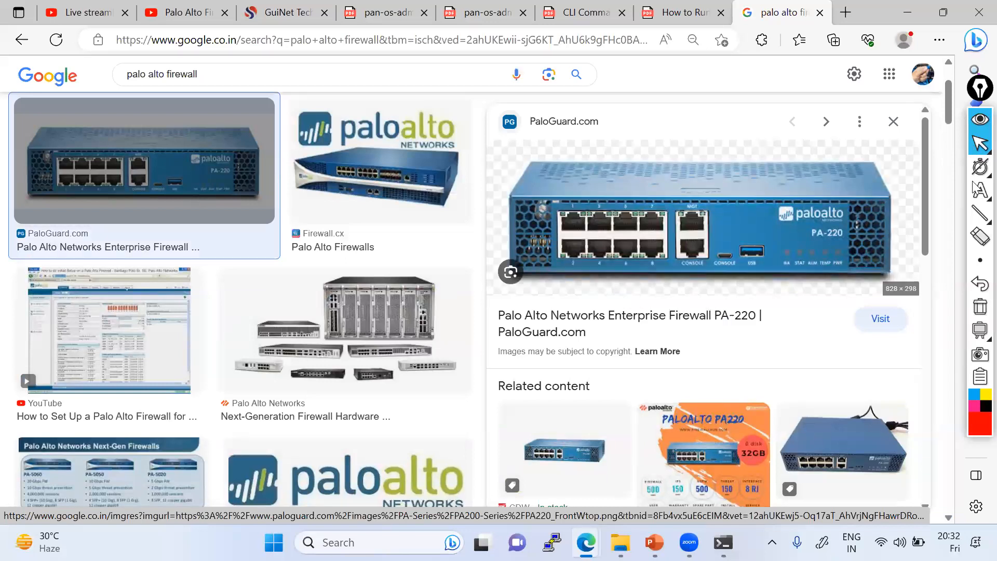
left_click(979, 214)
left_click(930, 214)
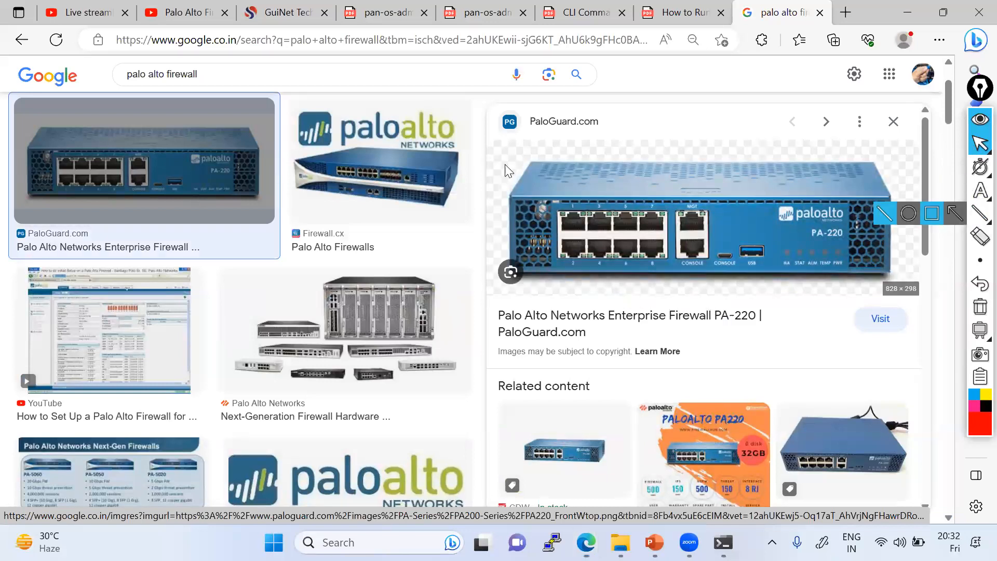
left_click_drag(620, 253, 893, 276)
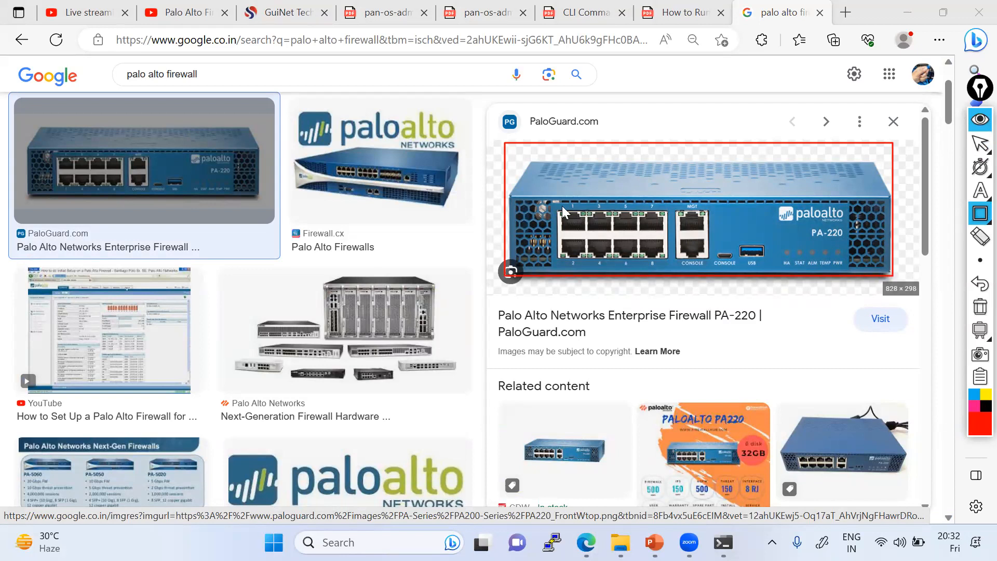
left_click_drag(505, 162, 882, 167)
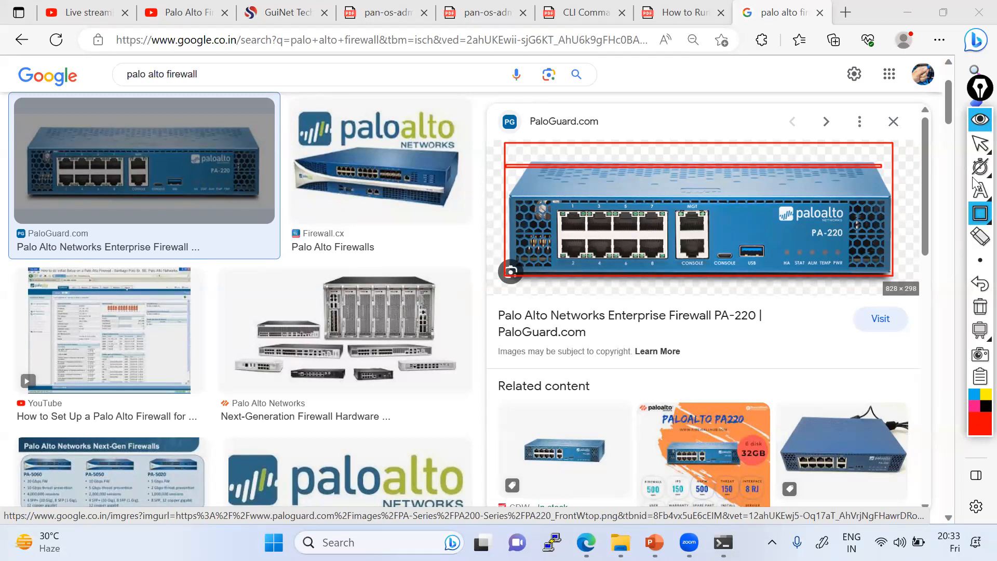
left_click(980, 306)
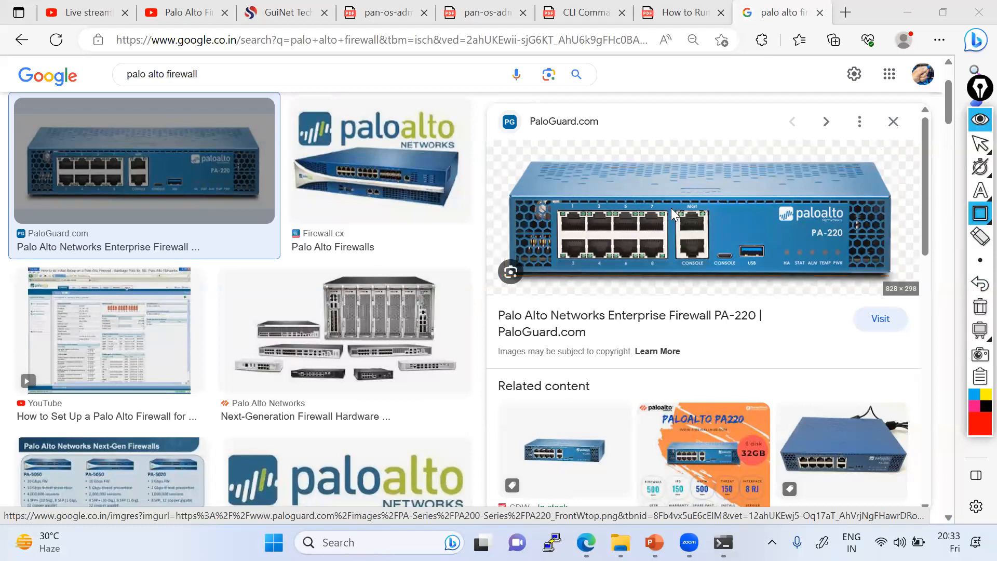
left_click(975, 149)
left_click(513, 274)
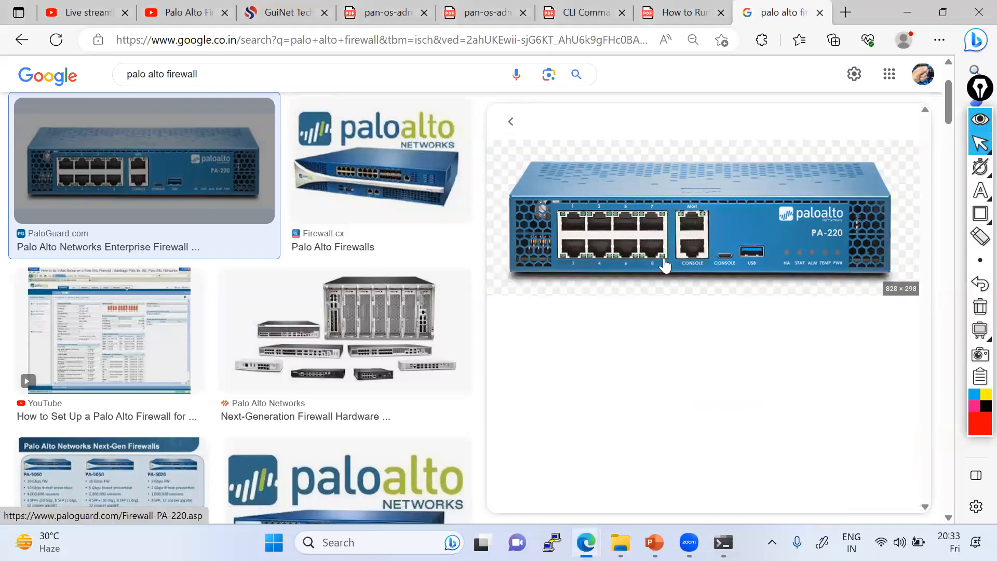
scroll(645, 257, "up", 2)
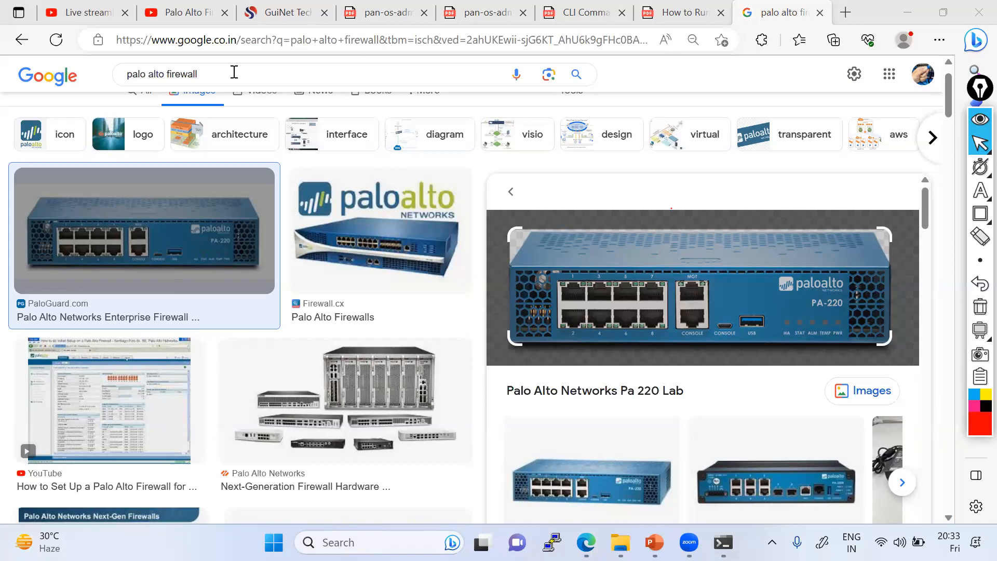
left_click(488, 289)
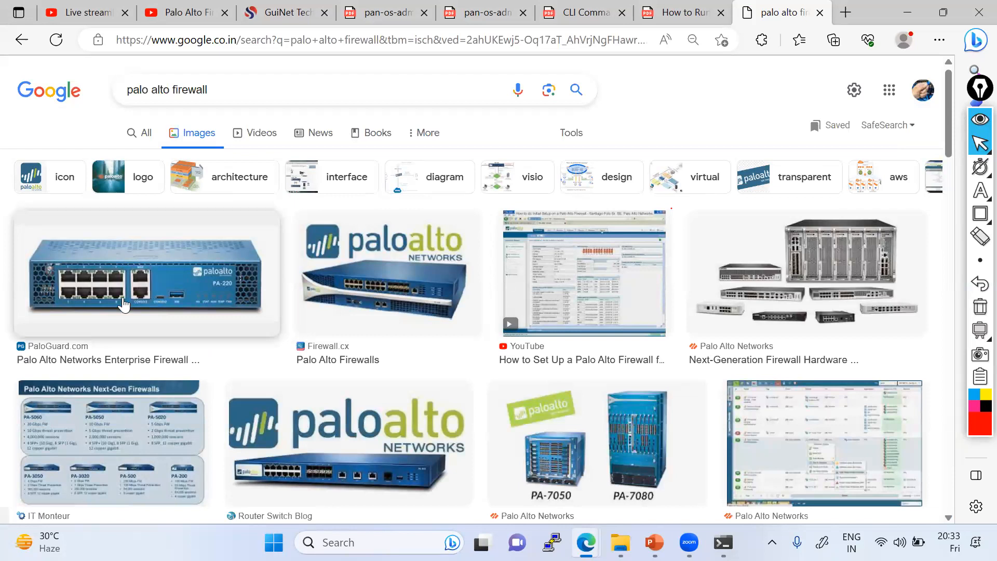
left_click(229, 272)
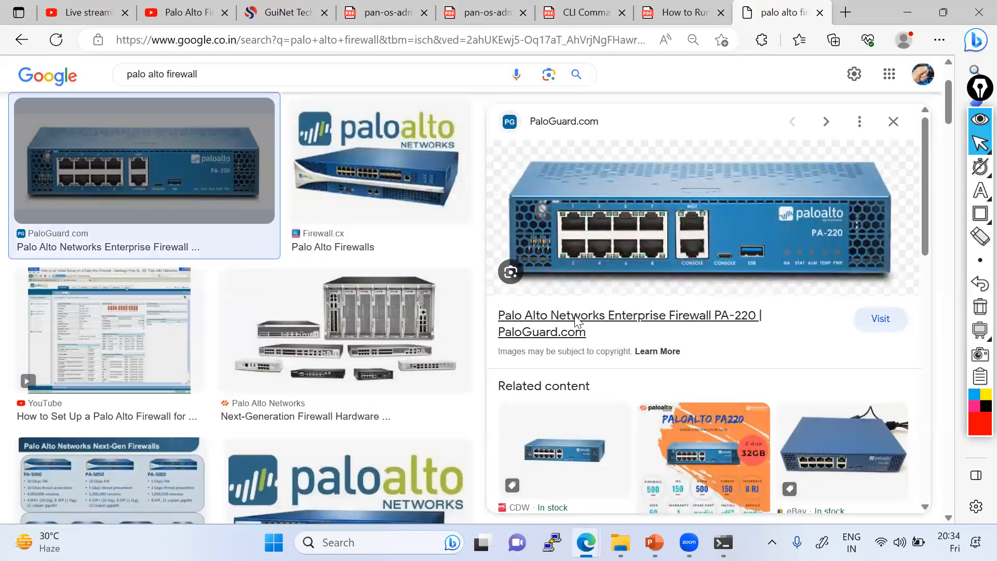
Step: Open the PaloGuard PA-220 product page, scroll to the photo, and dismiss the pricing popup
left_click(576, 321)
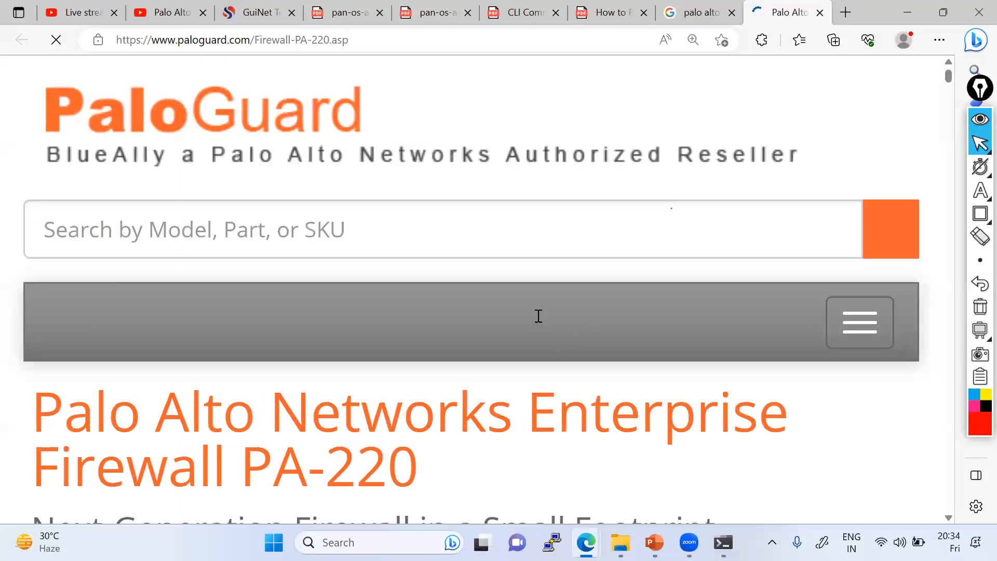
scroll(537, 316, "down", 10)
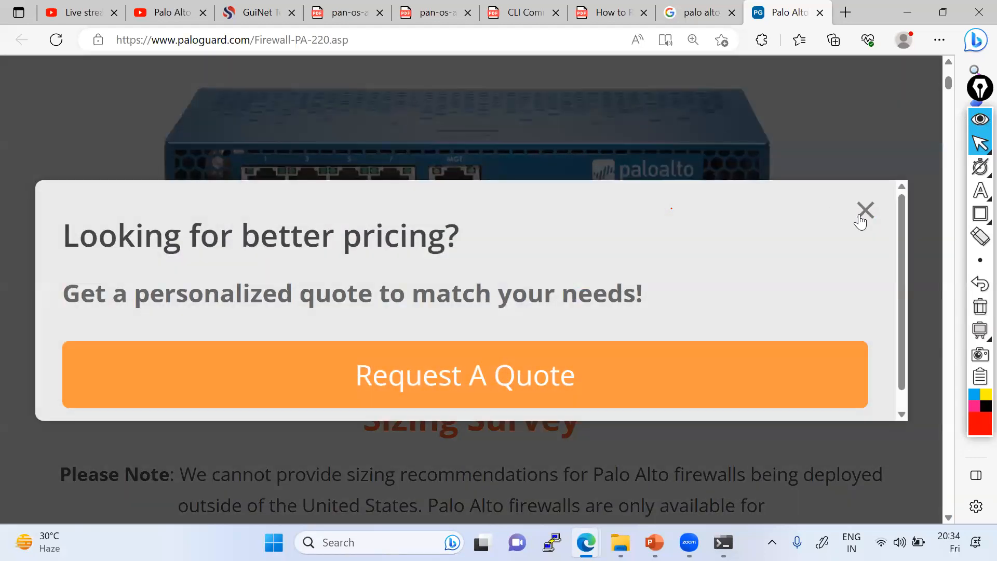
left_click(860, 217)
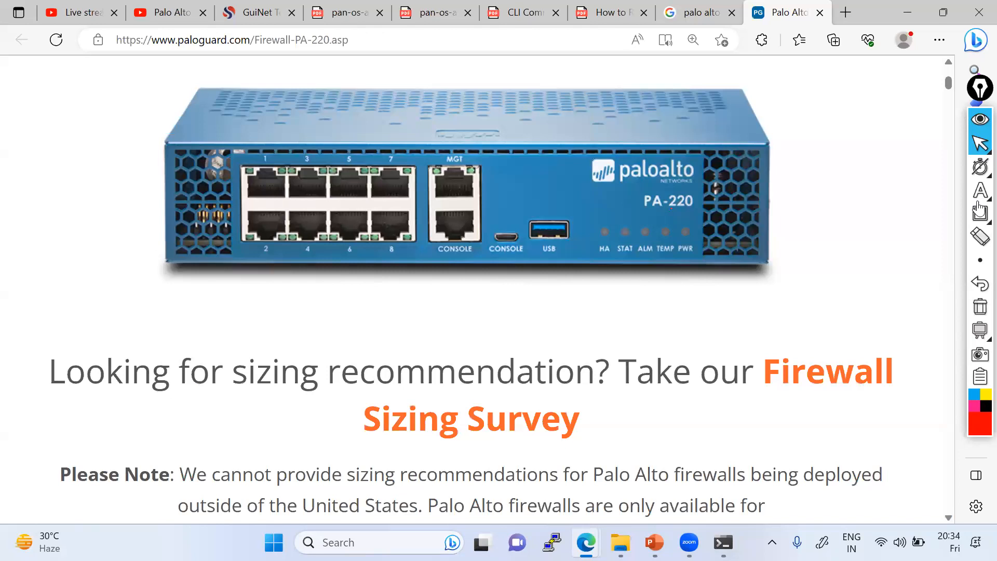
Step: Outline the eight ports in red and draw lines from port 1 and port 2
mouse_move(980, 192)
left_click(906, 192)
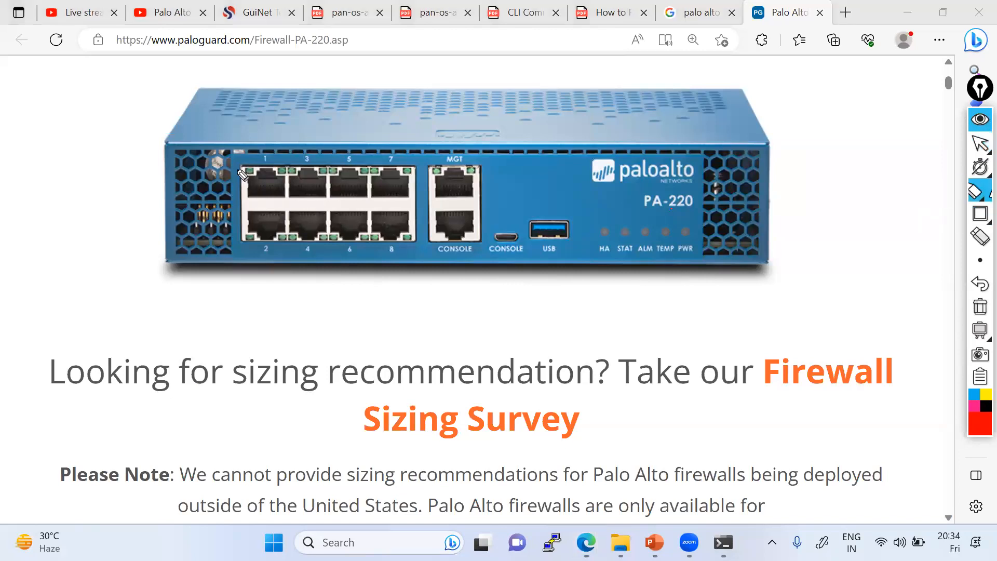
mouse_move(239, 166)
left_mouse_down()
mouse_move(237, 237)
mouse_move(415, 255)
mouse_move(430, 179)
mouse_move(420, 156)
left_mouse_up()
left_click_drag(296, 161, 240, 169)
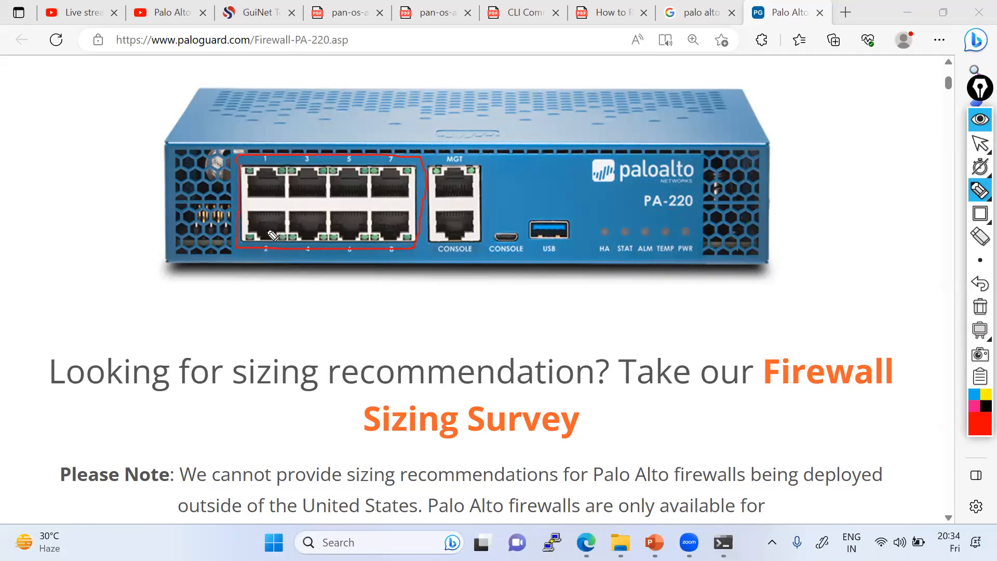
mouse_move(268, 273)
left_mouse_down()
mouse_move(268, 230)
mouse_move(271, 321)
left_mouse_up()
mouse_move(270, 183)
left_mouse_down()
mouse_move(278, 96)
mouse_move(269, 181)
left_mouse_up()
Step: Label the lines 'WAN- Connection' above the device and 'LAN Connection' below it
left_click(973, 197)
left_click(954, 192)
left_click(278, 78)
type("wAN- Connection")
left_click(266, 327)
type("LA")
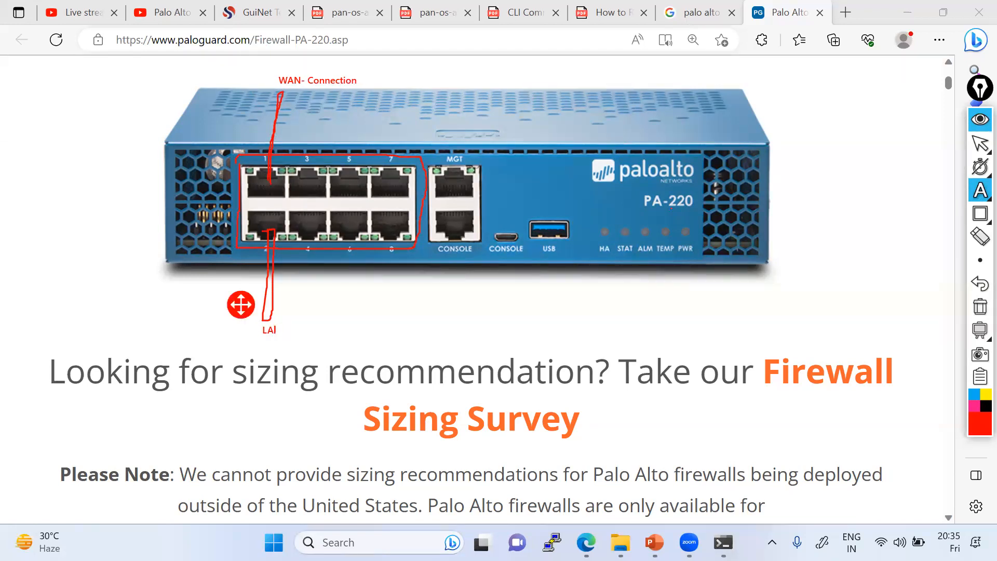
type("N Connection")
Step: Draw another red line down from the ports
mouse_move(980, 191)
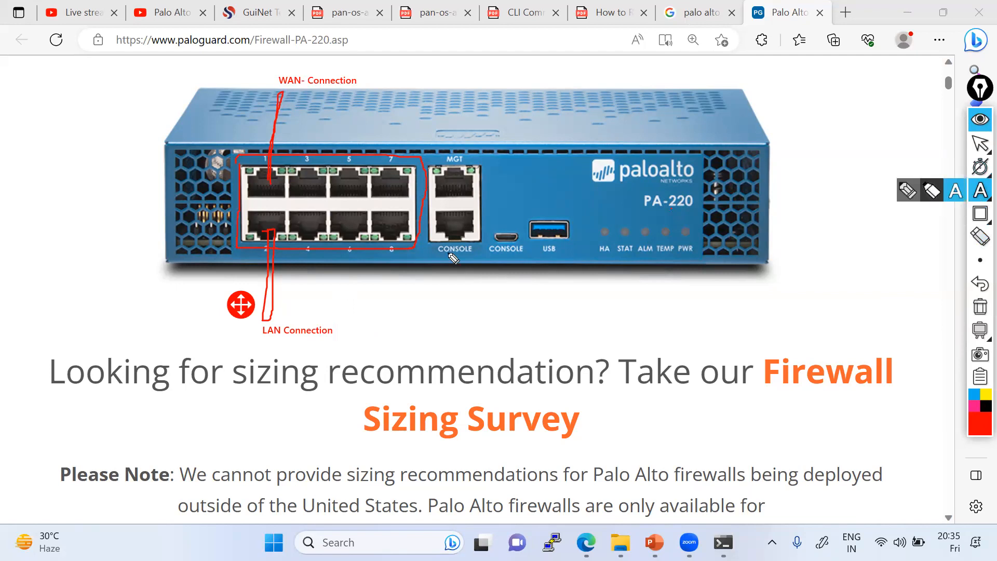
left_click(908, 191)
left_click_drag(347, 240, 380, 320)
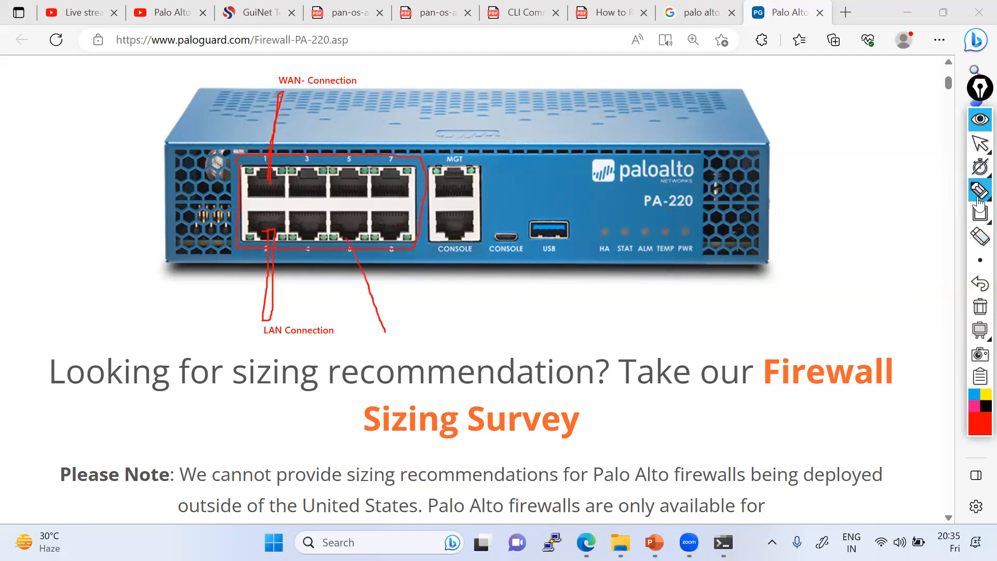
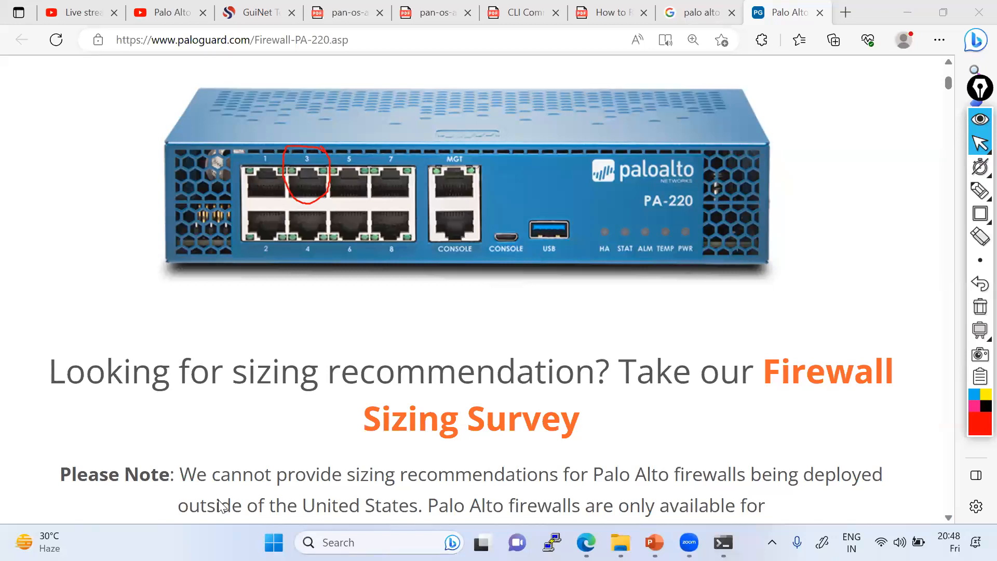
Step: Erase the red circle drawn around port 3 in the diagram
mouse_move(979, 150)
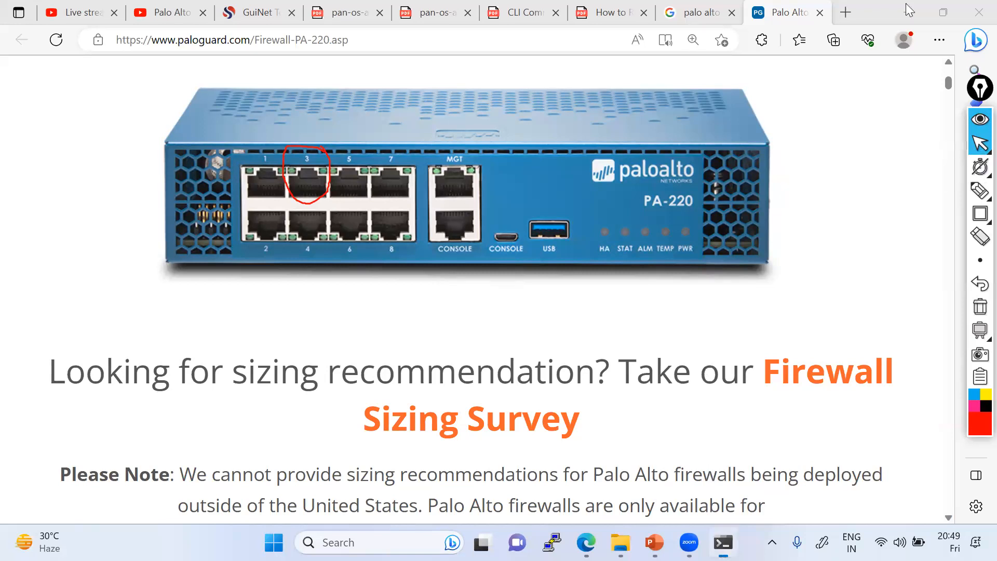
left_click(845, 208)
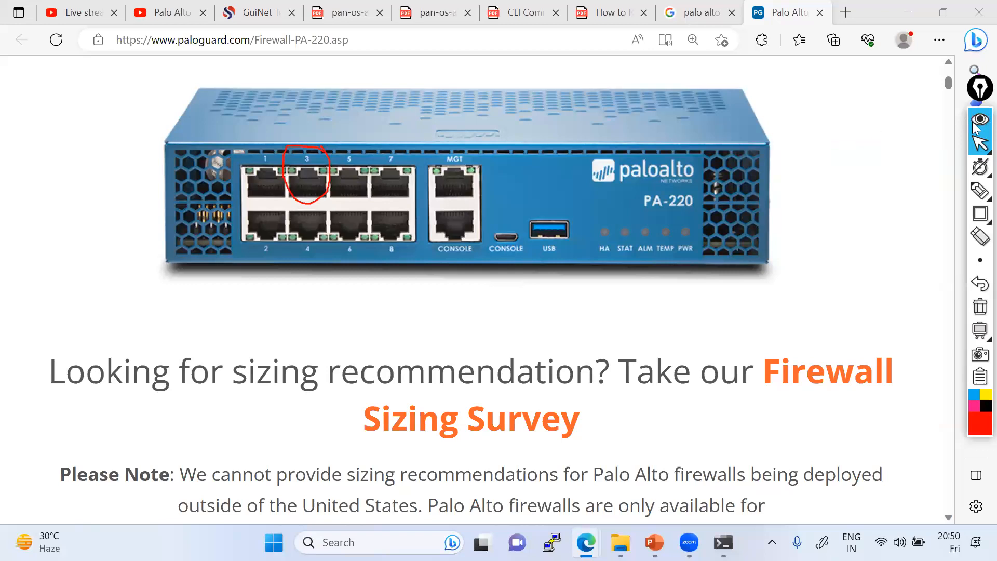
left_click(979, 148)
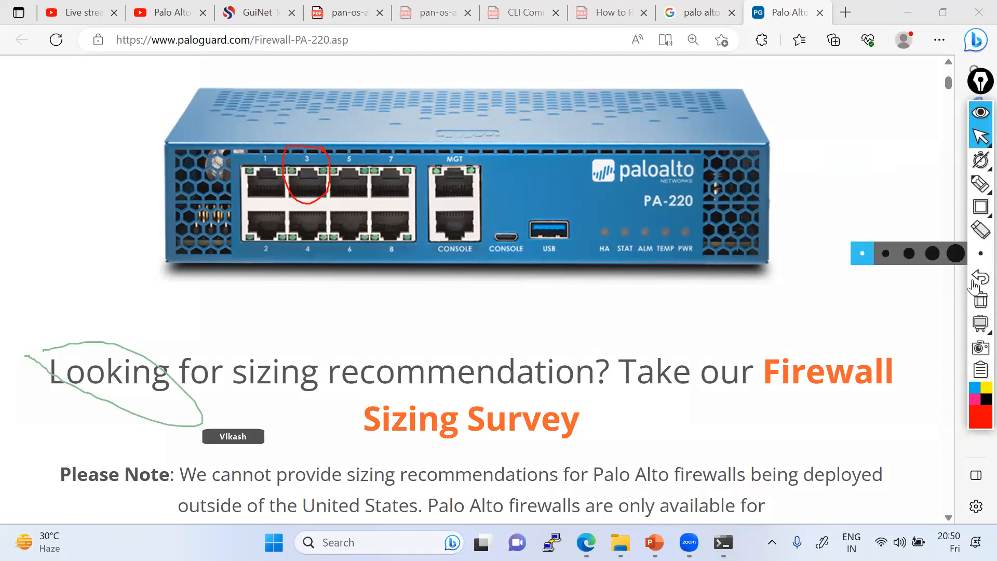
left_click(981, 301)
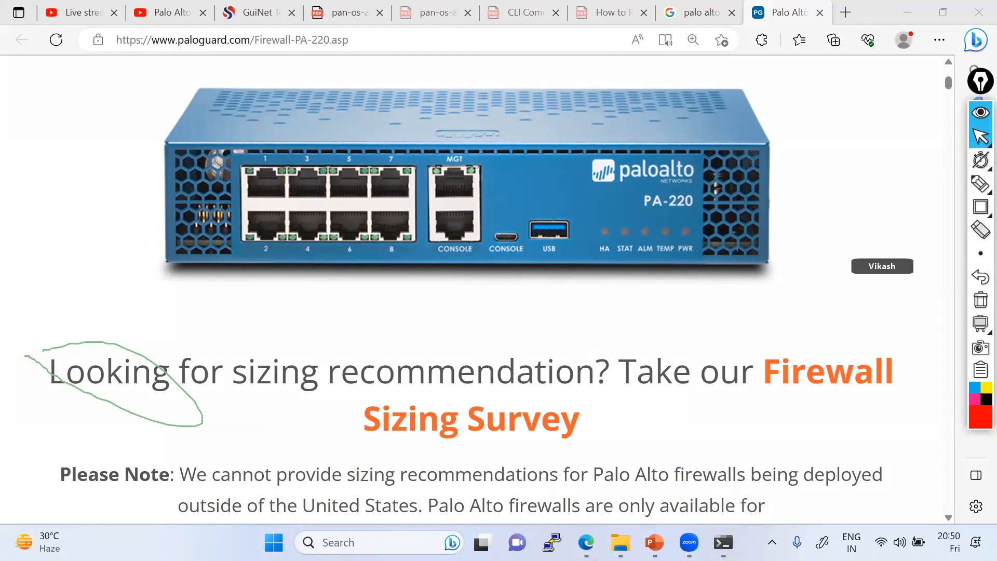
Step: Connect PaloAlto's mgmt interface to Win's e0 interface and save the link
key("alt+Tab")
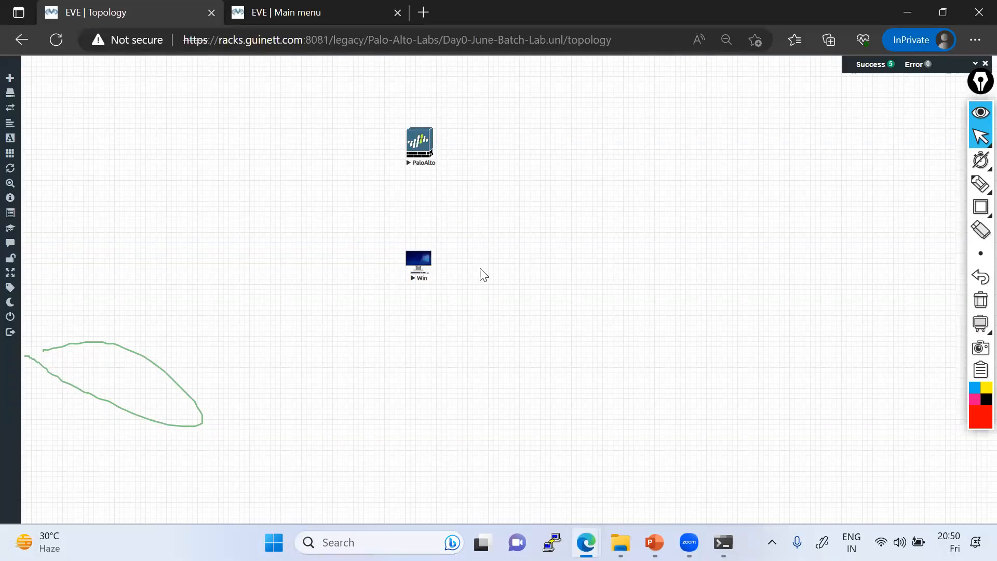
left_click(980, 302)
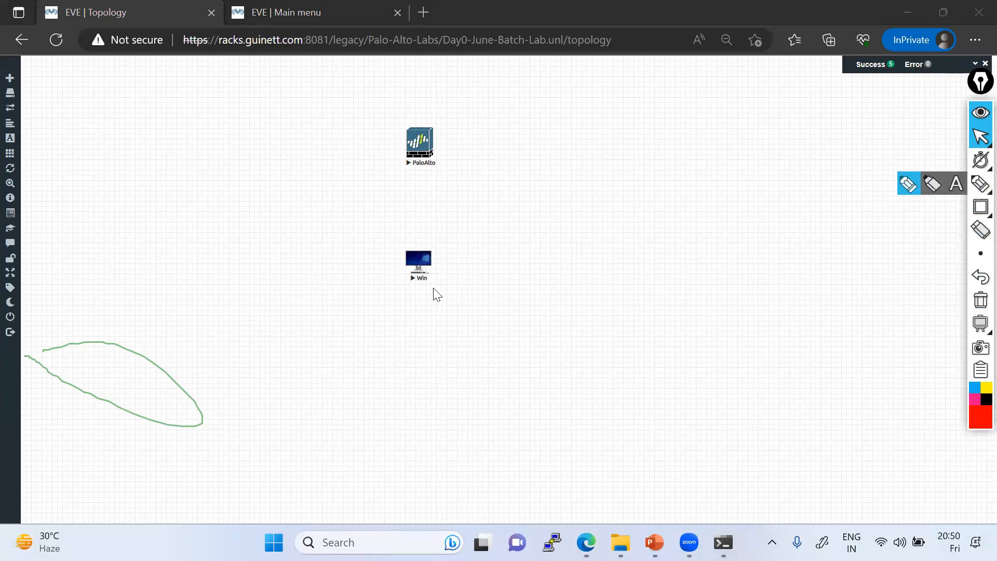
mouse_move(979, 137)
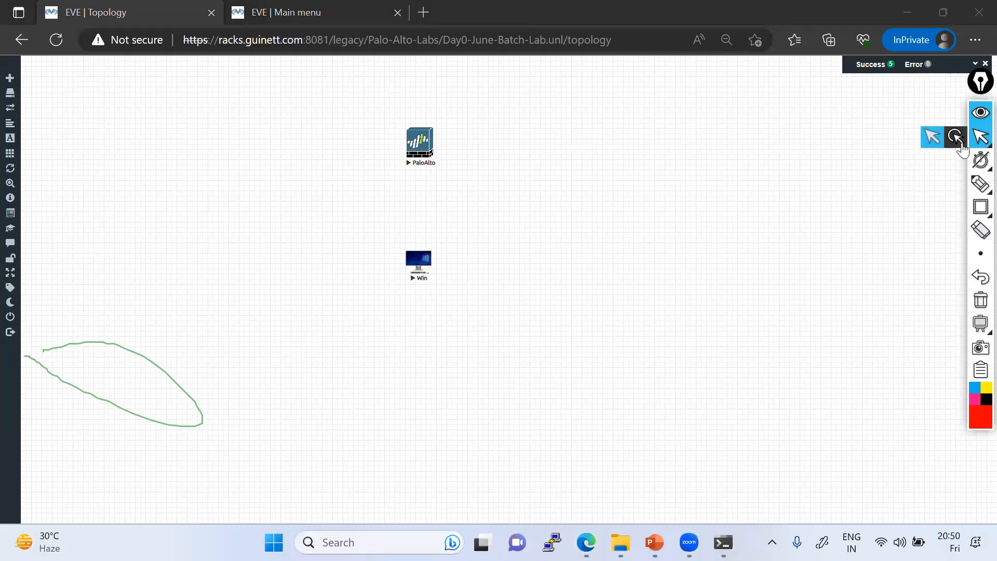
mouse_move(974, 154)
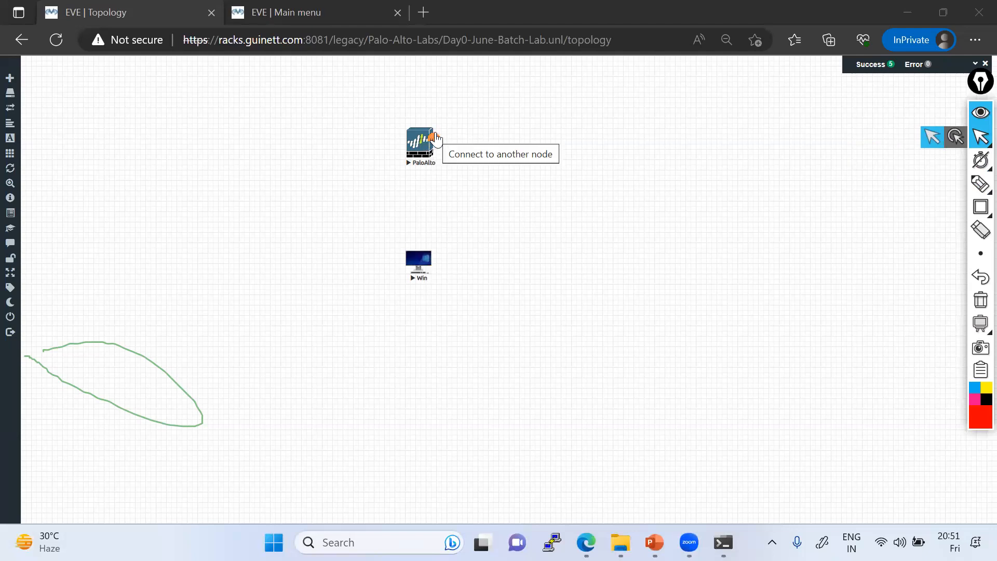
left_click_drag(436, 145, 419, 274)
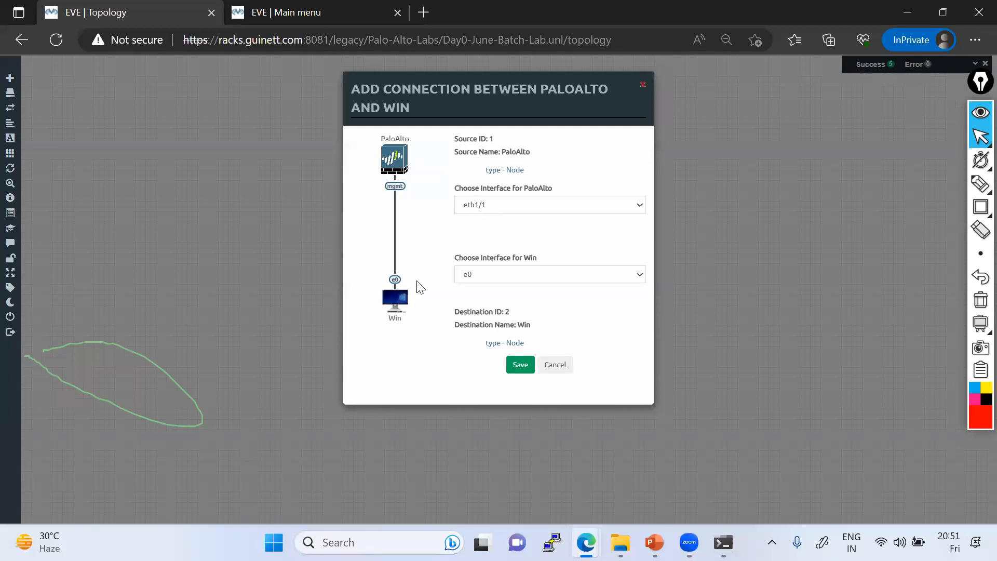
left_click(506, 206)
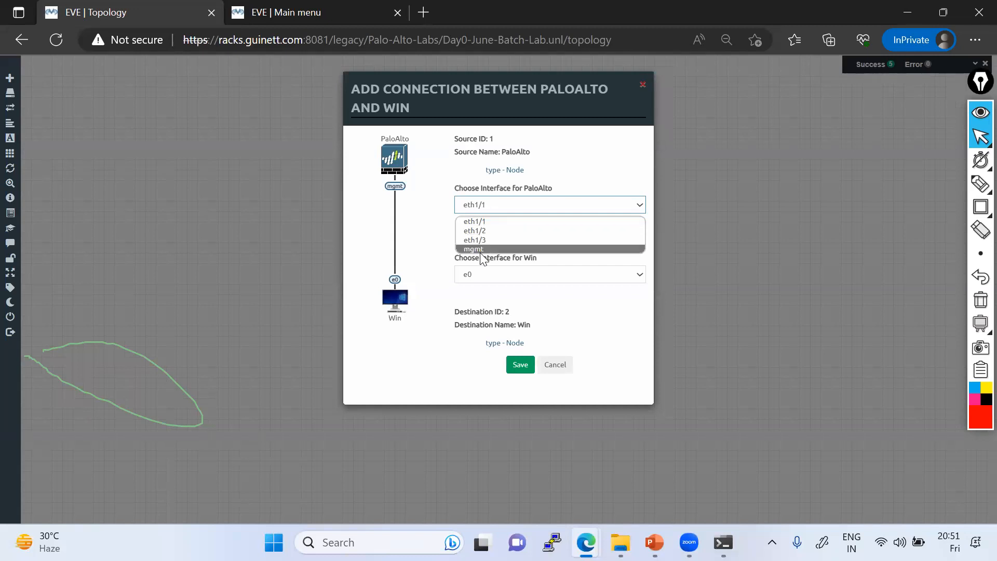
left_click(482, 250)
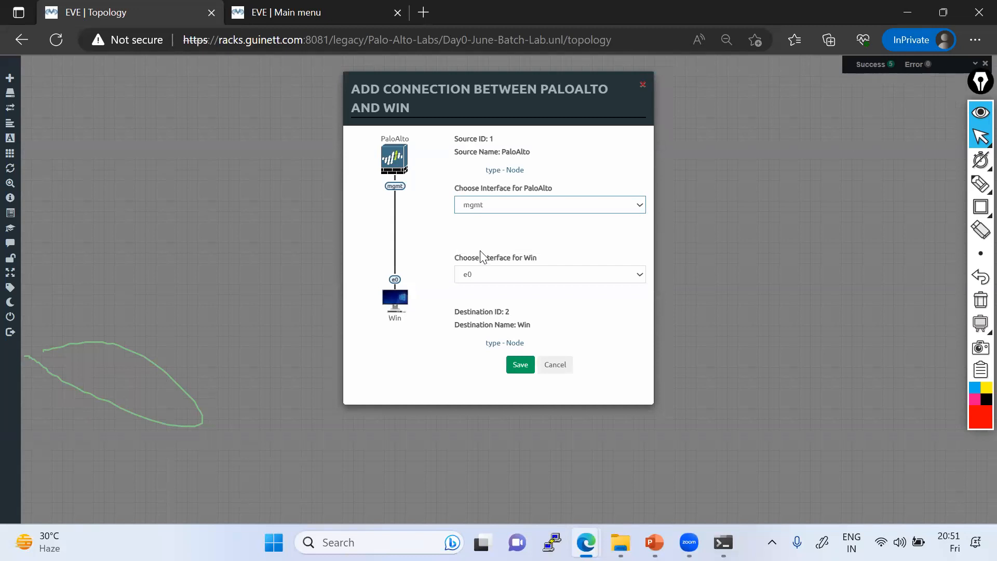
left_click(497, 281)
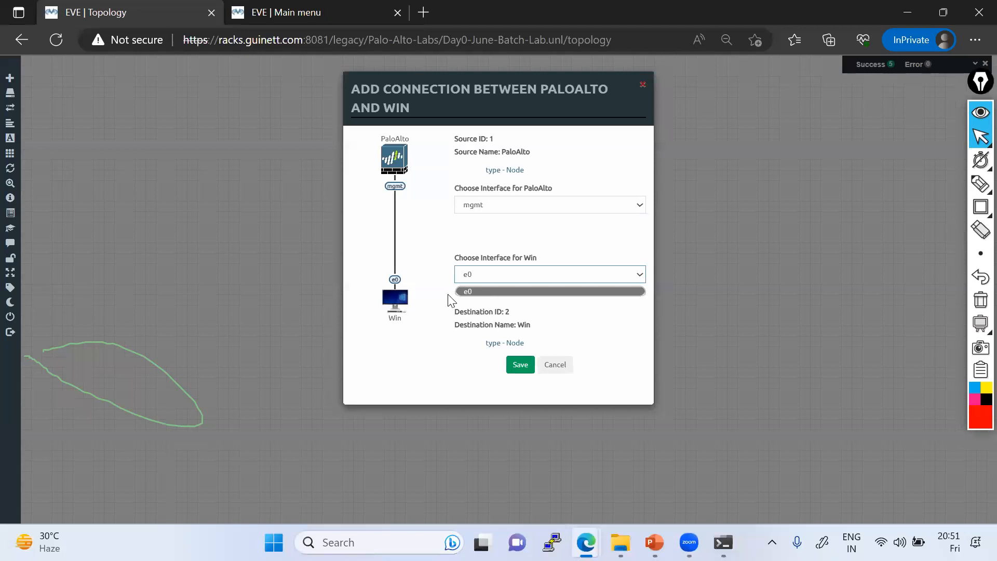
left_click(517, 366)
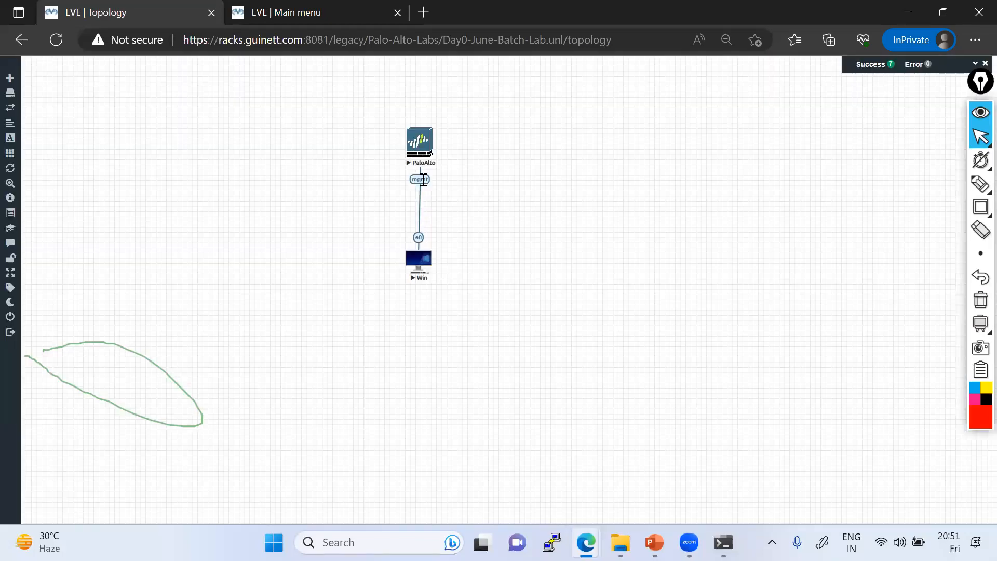
mouse_move(980, 186)
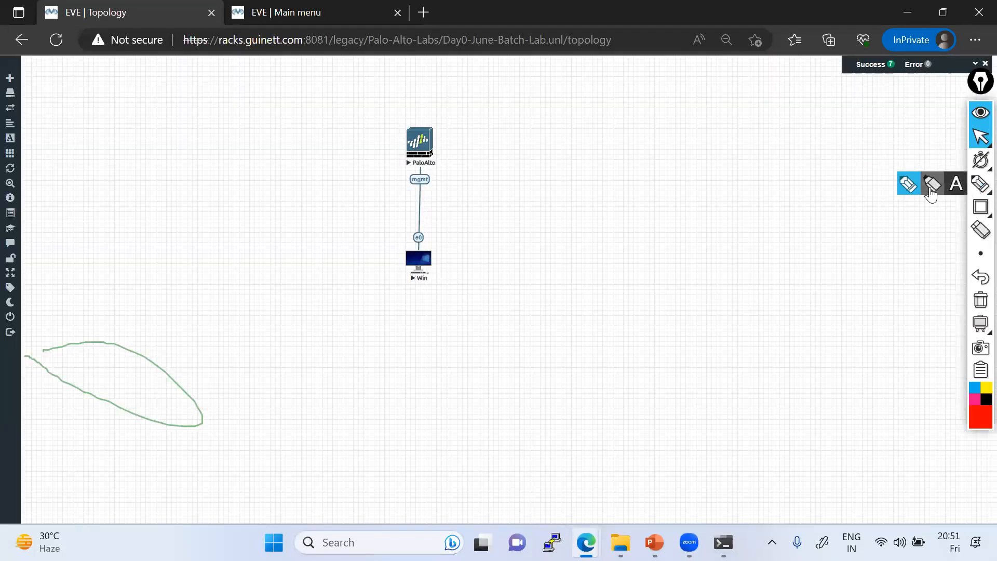
left_click(909, 189)
left_click_drag(423, 179, 461, 161)
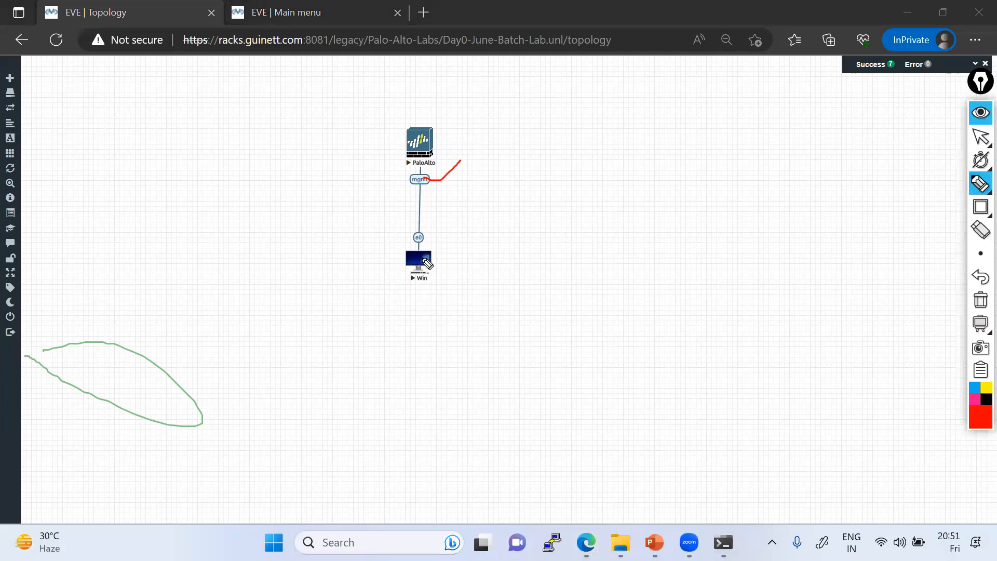
left_click_drag(424, 241, 446, 227)
left_click(981, 136)
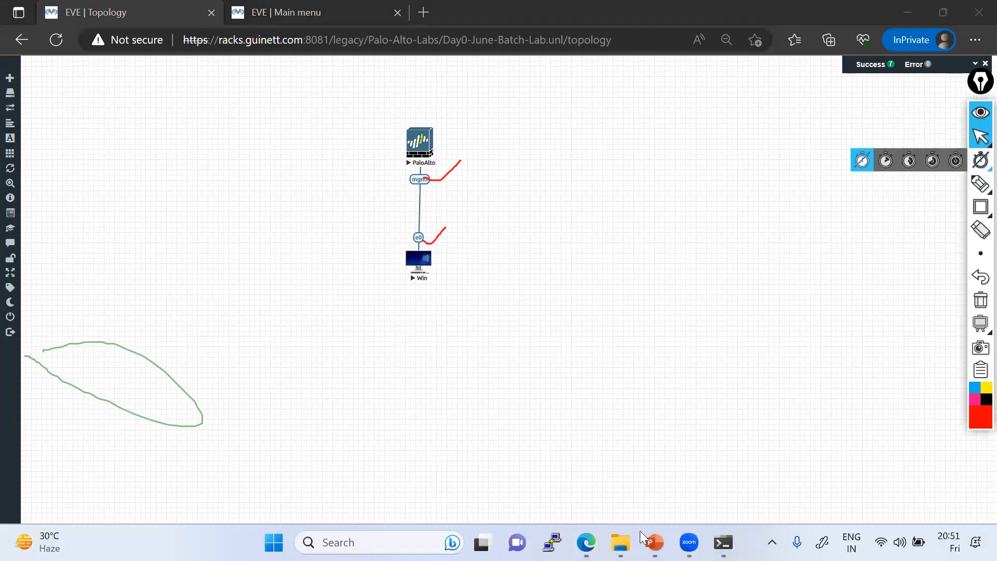
mouse_move(587, 543)
left_click(529, 456)
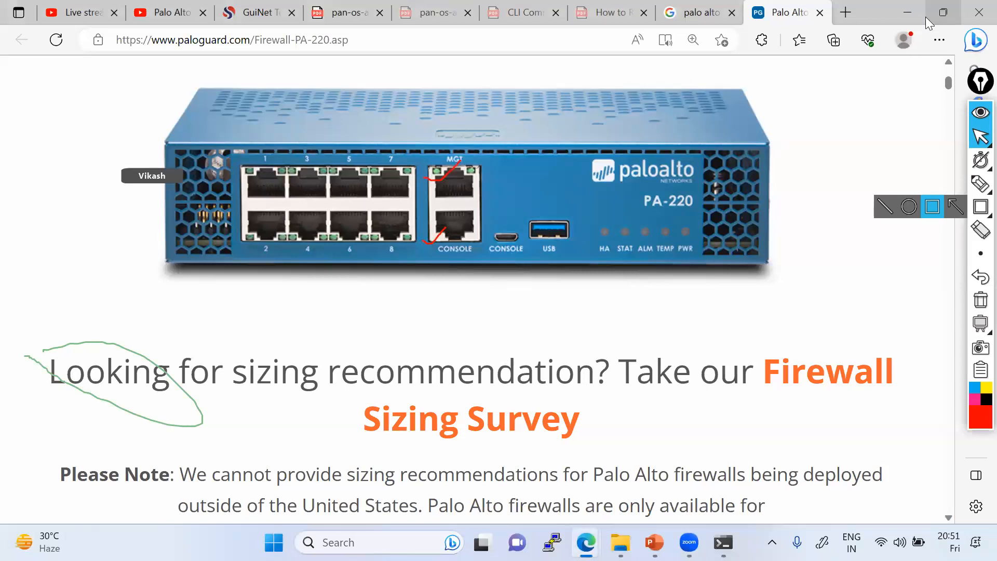
left_click(910, 10)
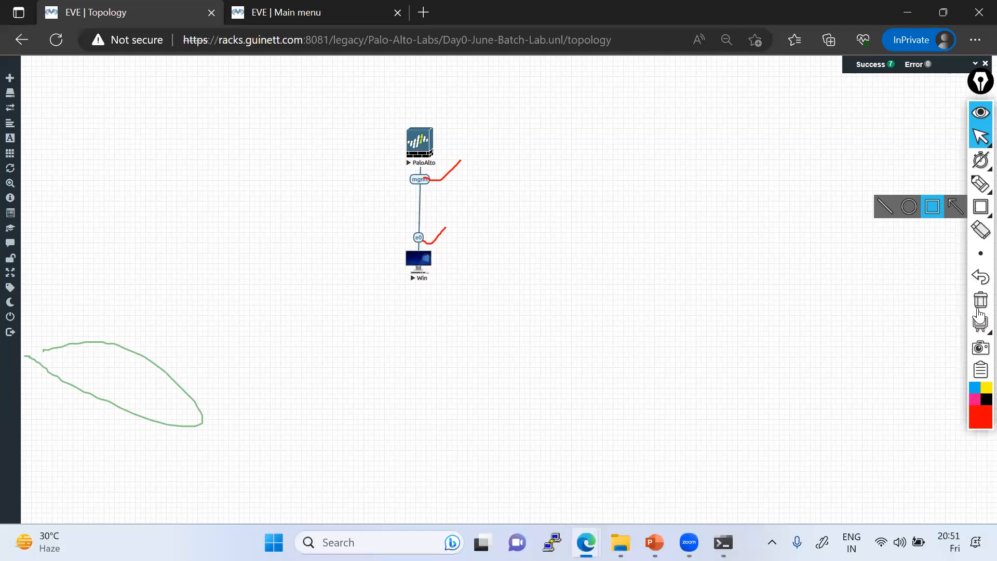
left_click(980, 306)
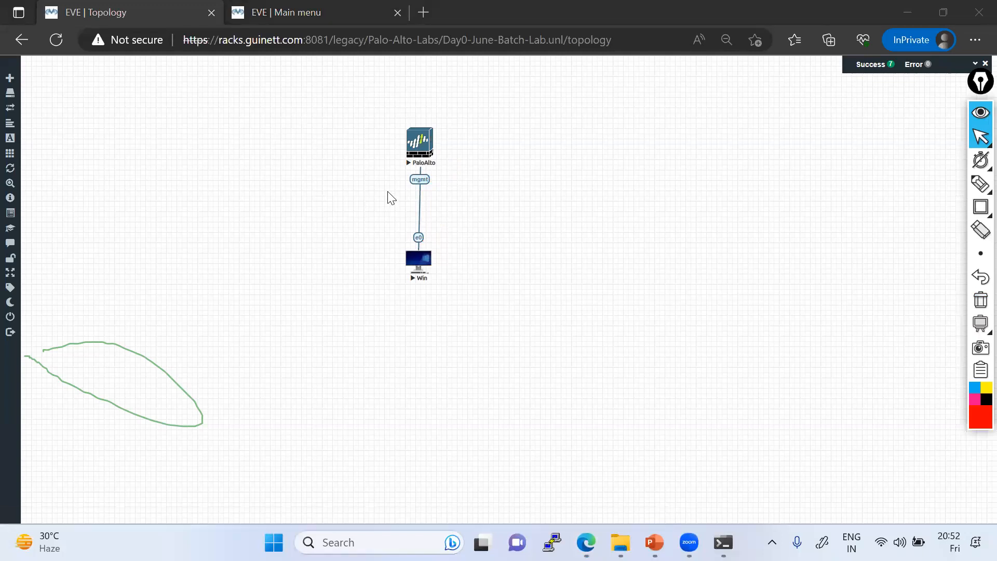
Step: Open the PaloAlto HTML console and move its window left, clear of the nodes
left_click(416, 150)
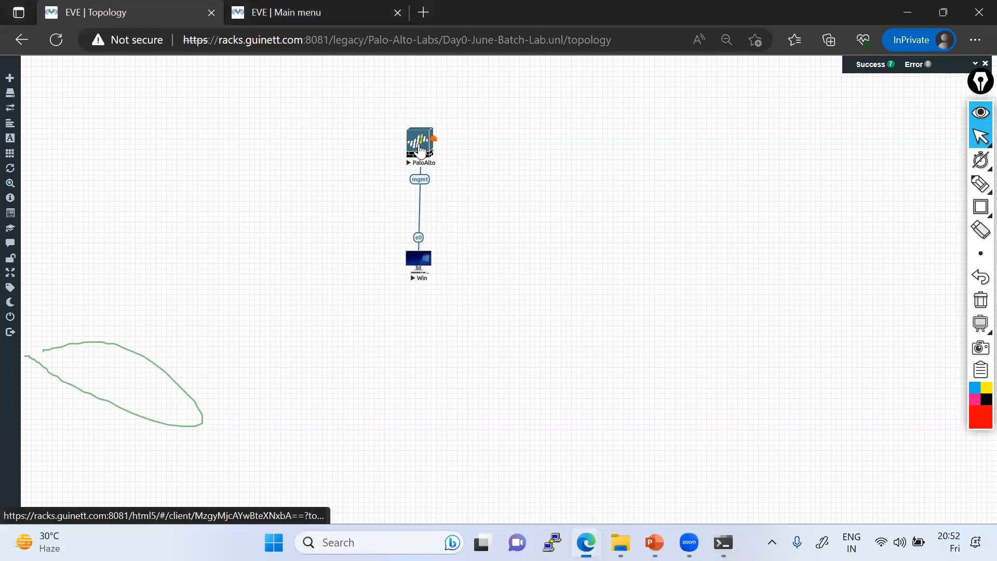
left_click_drag(140, 68, 442, 179)
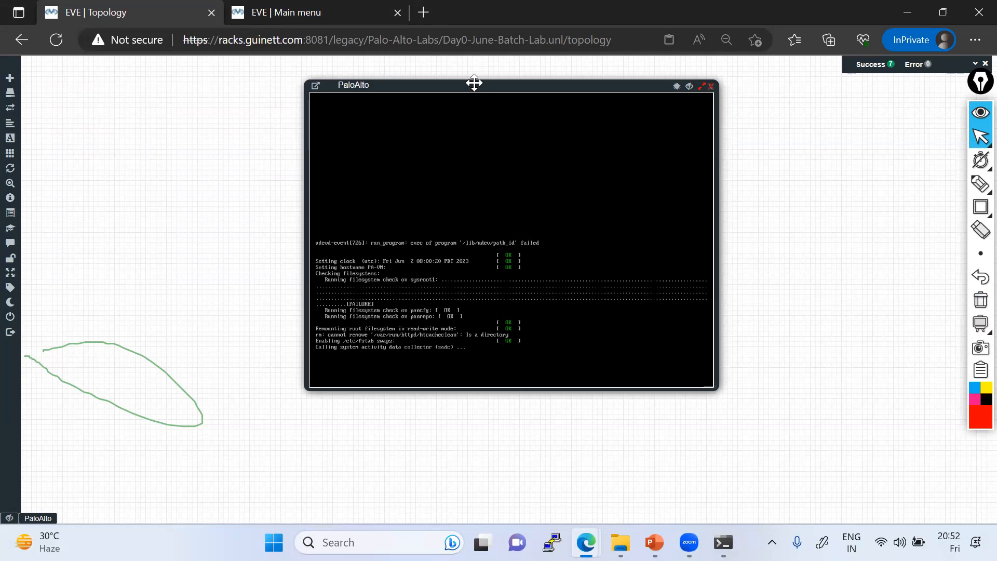
left_click_drag(353, 89, 235, 89)
left_click_drag(408, 91, 292, 86)
Step: Add a new node from the Palo Alto template and save it
right_click(759, 155)
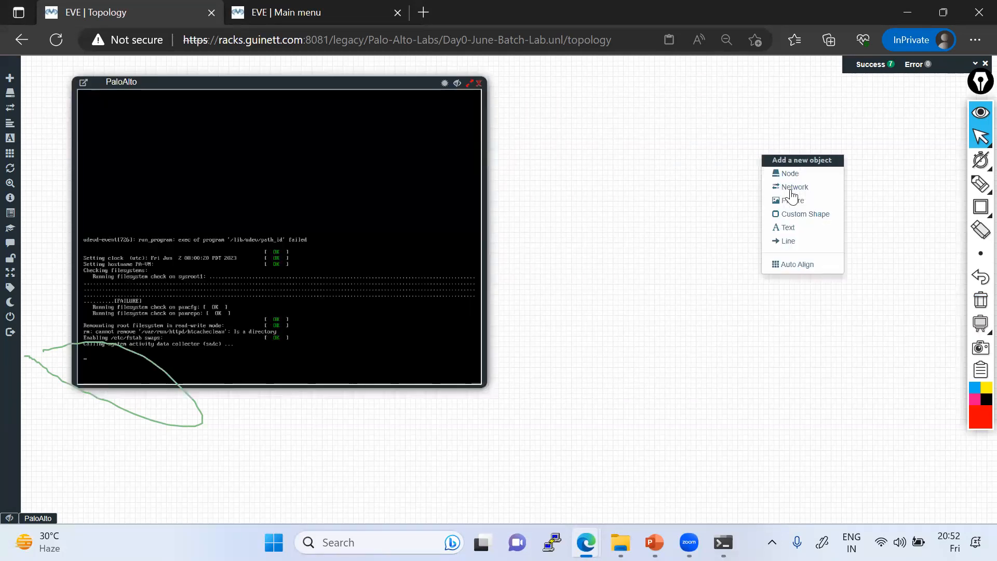
left_click(788, 174)
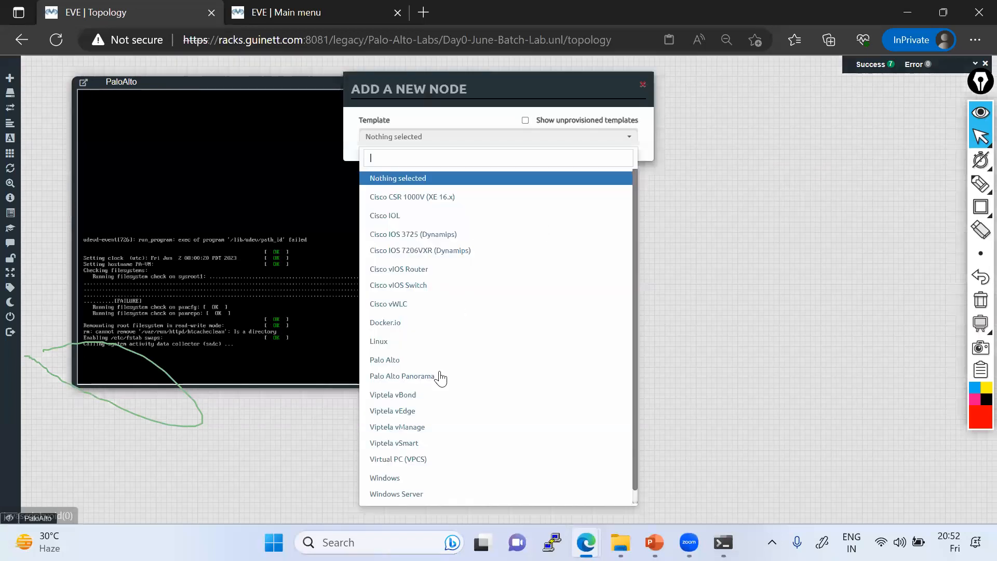
scroll(446, 383, "down", 1)
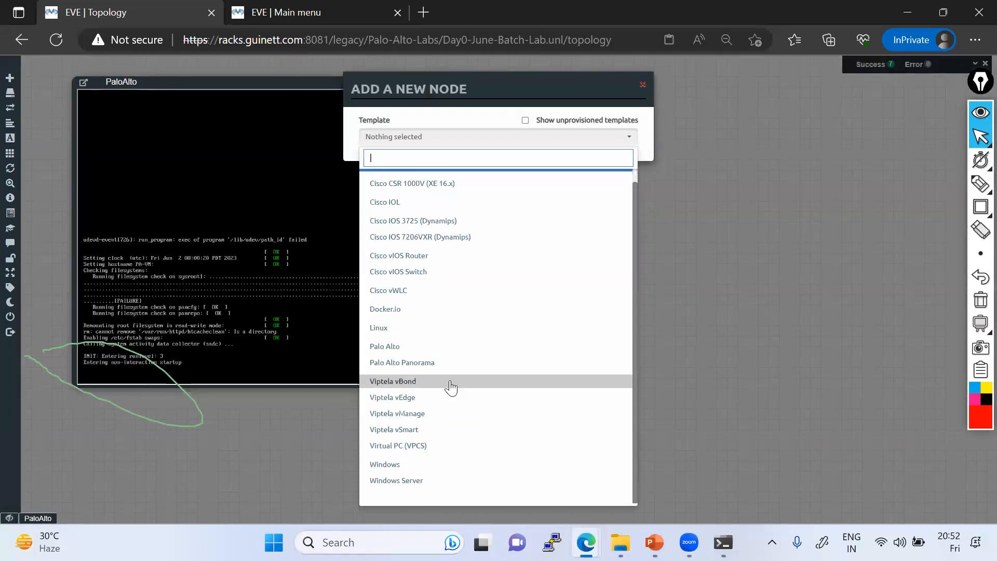
left_click(402, 347)
scroll(494, 434, "down", 2)
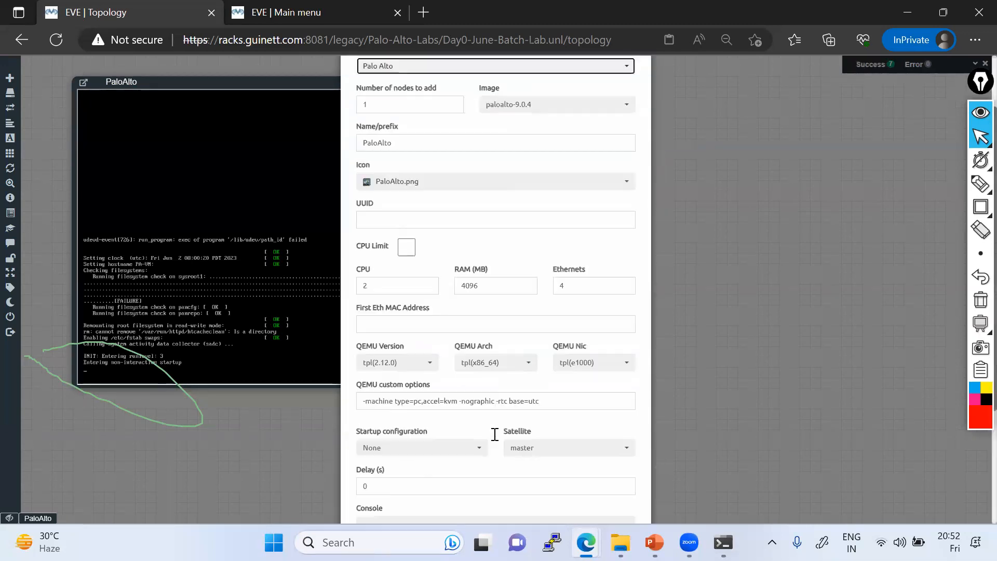
scroll(494, 435, "down", 3)
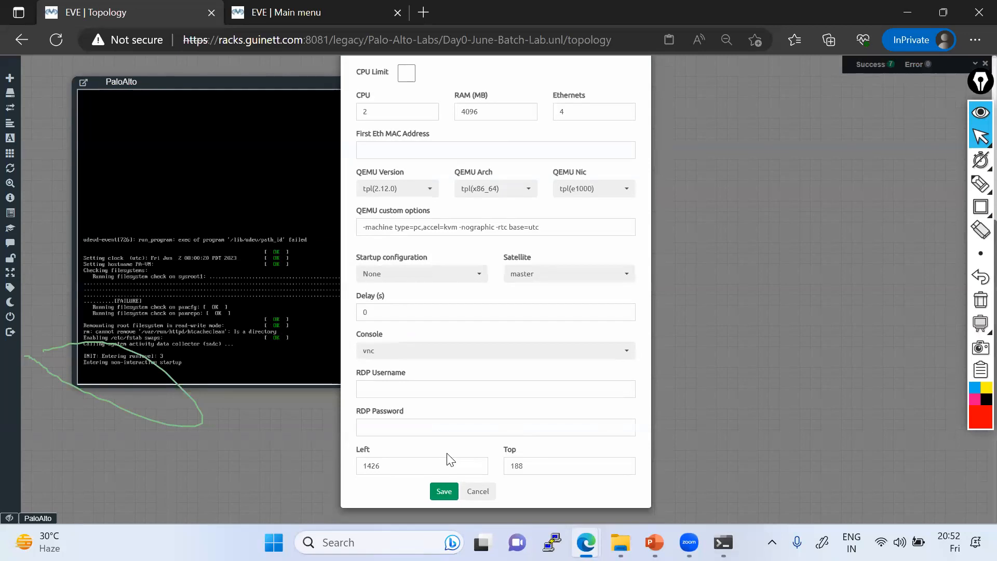
left_click(444, 492)
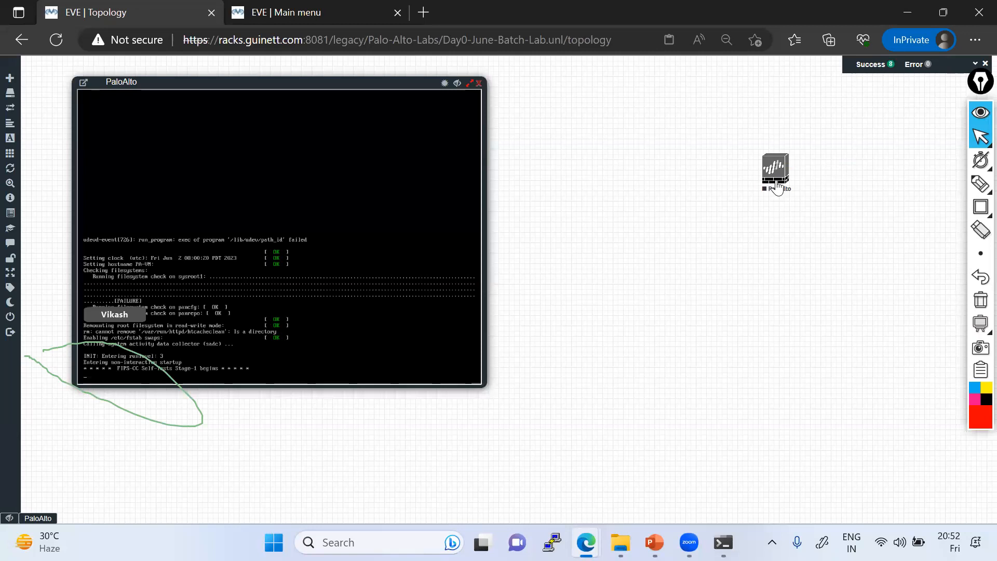
Step: Move the PaloAlto console window to the centre of the canvas
right_click(777, 186)
left_click(719, 292)
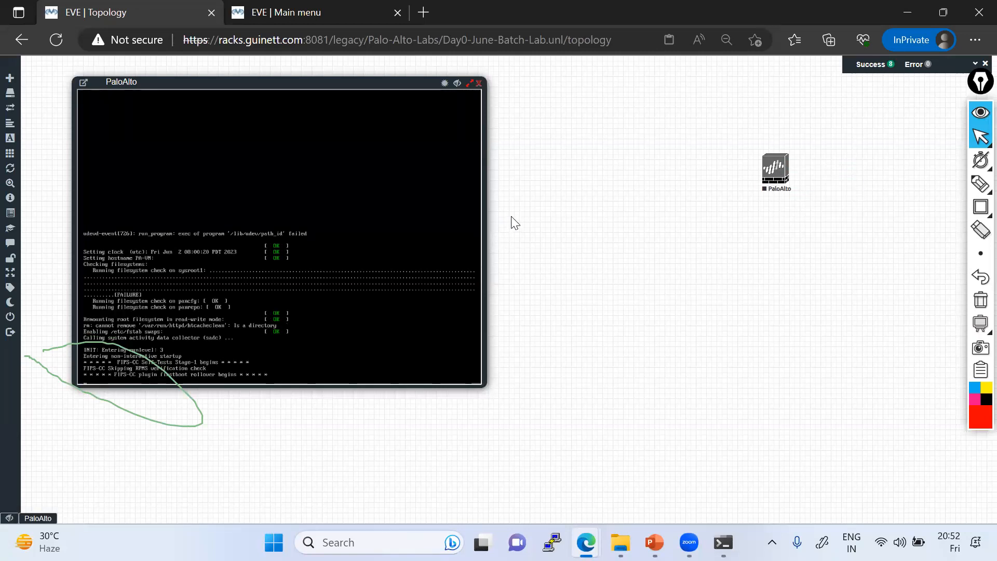
left_click_drag(254, 83, 478, 120)
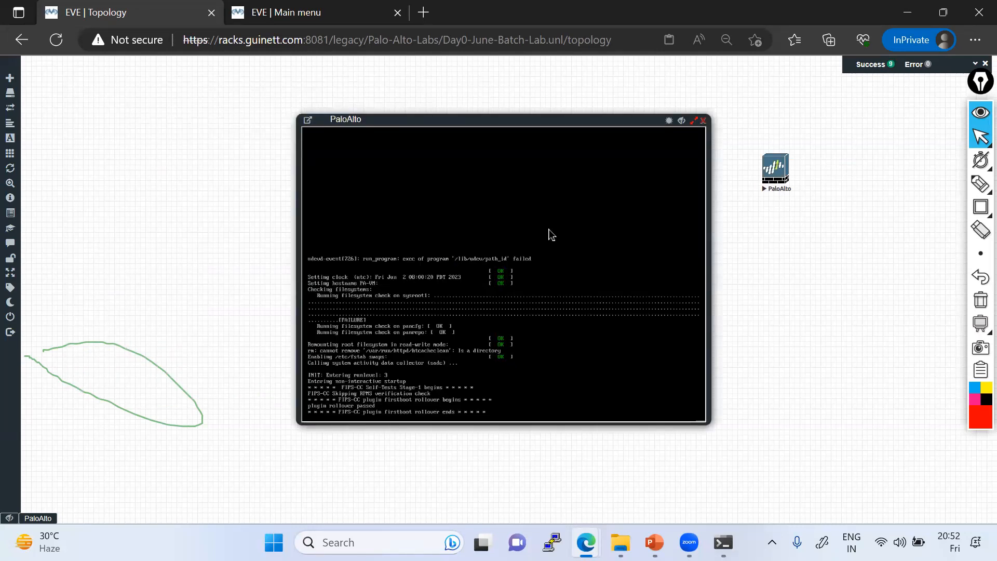
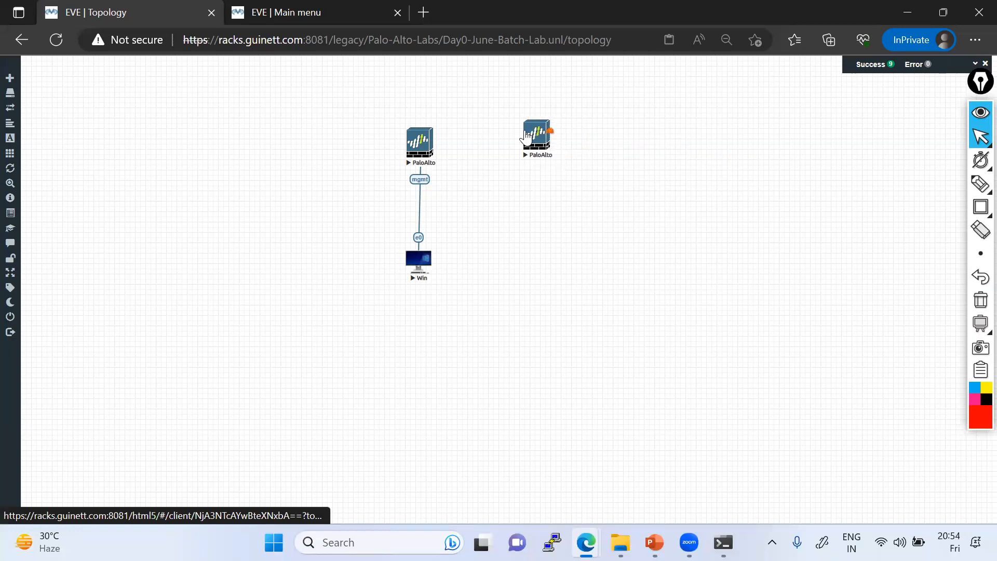
Step: Open the HTML5 console of the left PaloAlto node
left_click(419, 147)
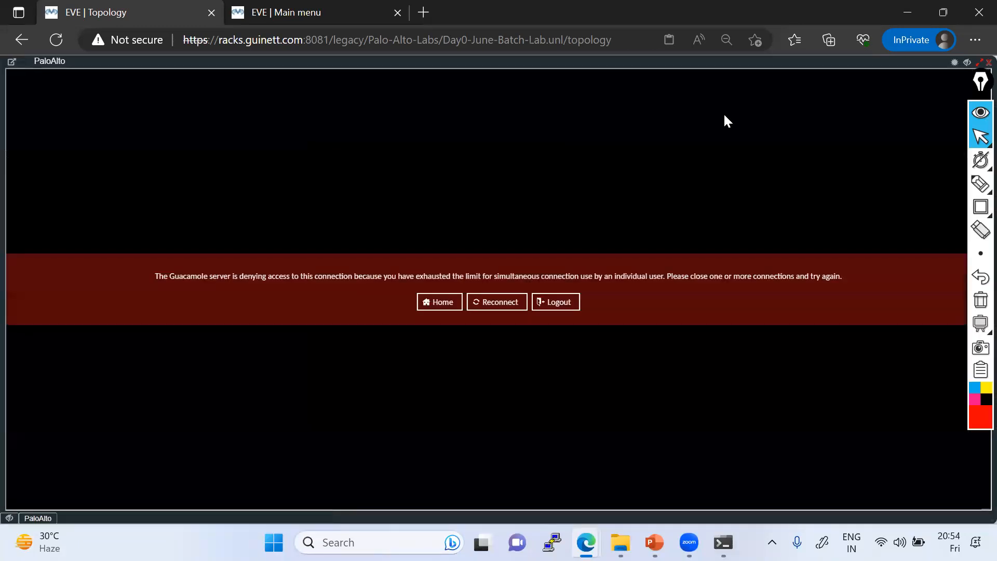
Step: Close the refused PaloAlto console, reopen it, and place it right of the topology
left_click(493, 304)
left_click(989, 61)
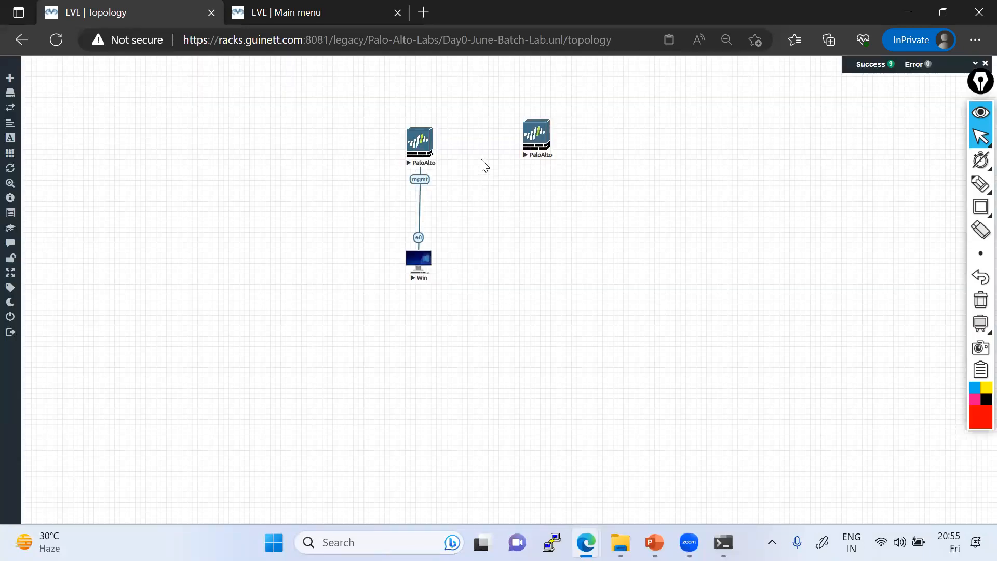
right_click(417, 140)
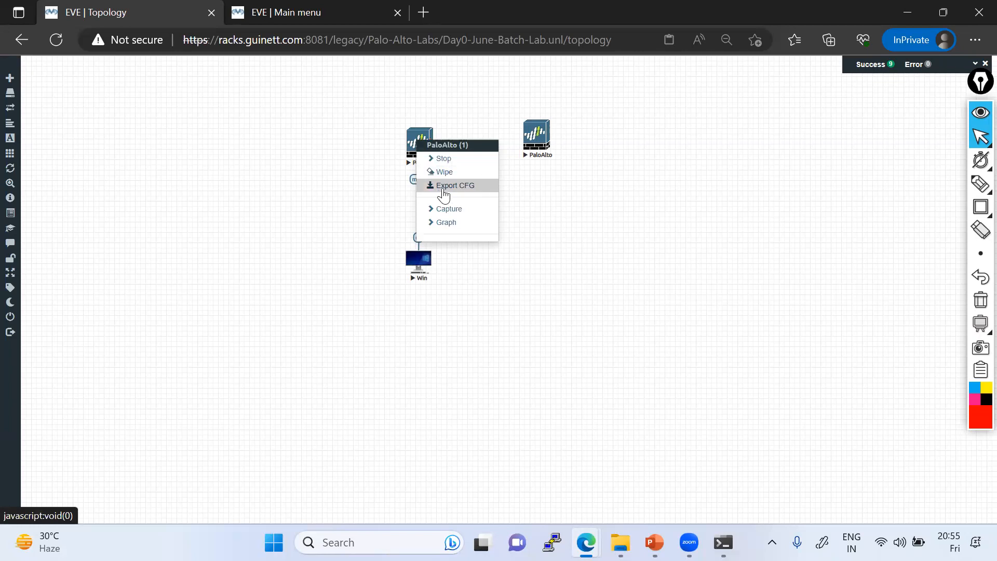
left_click(552, 204)
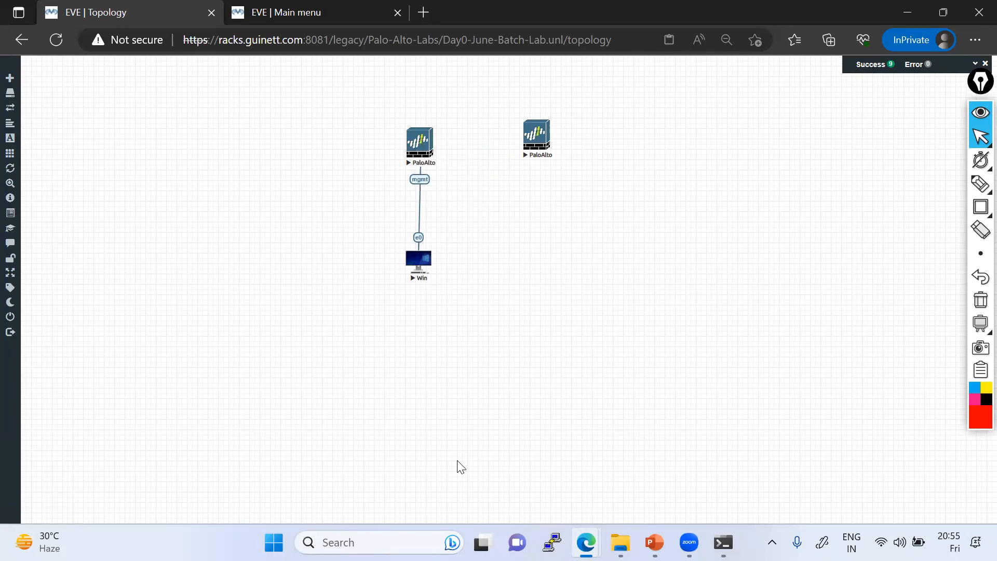
left_click(529, 156)
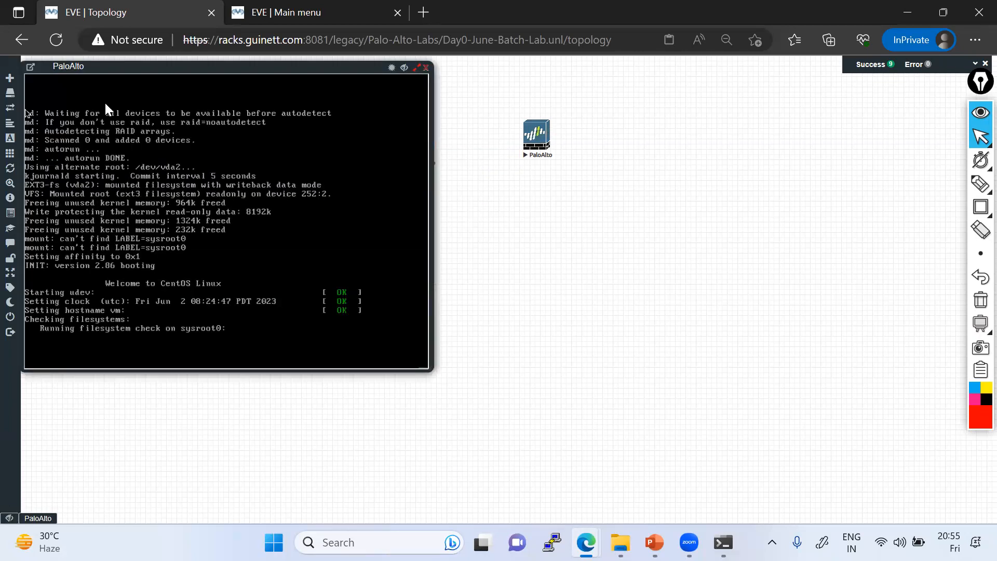
left_click_drag(136, 68, 675, 127)
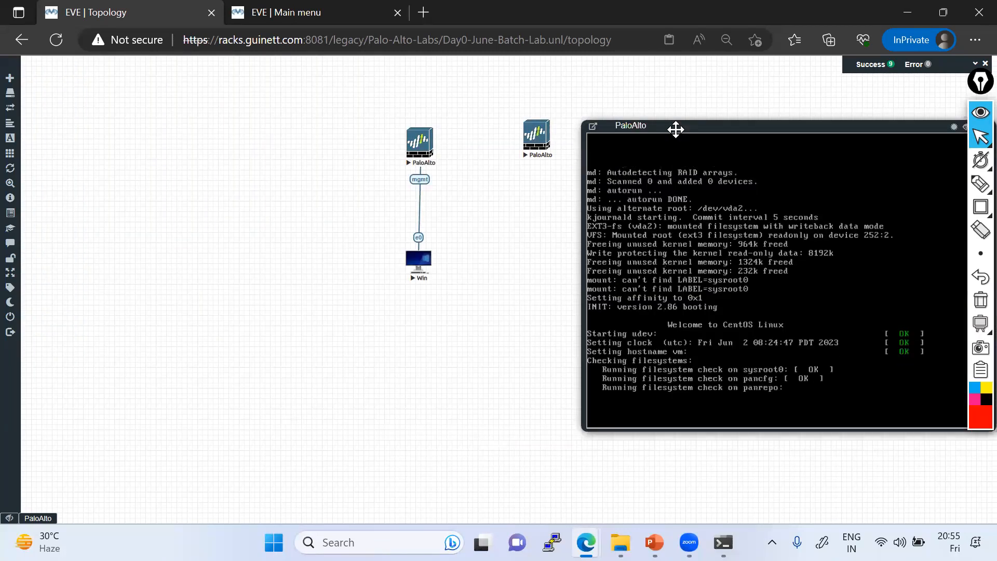
left_click(981, 183)
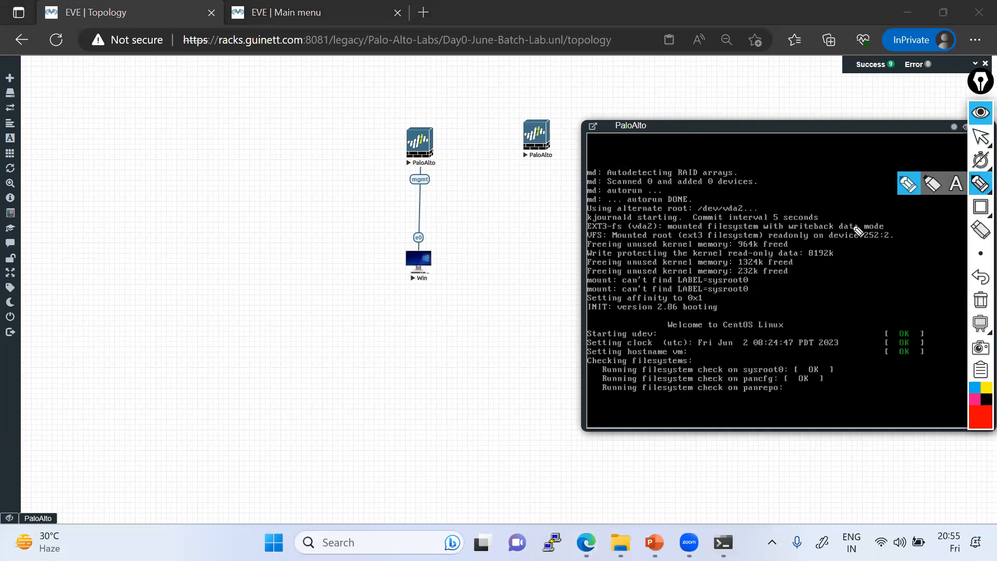
left_click_drag(347, 333, 343, 351)
left_click_drag(357, 335, 364, 335)
left_click_drag(367, 326, 368, 327)
left_click(379, 321)
left_click_drag(383, 316, 382, 317)
left_click_drag(347, 369, 422, 316)
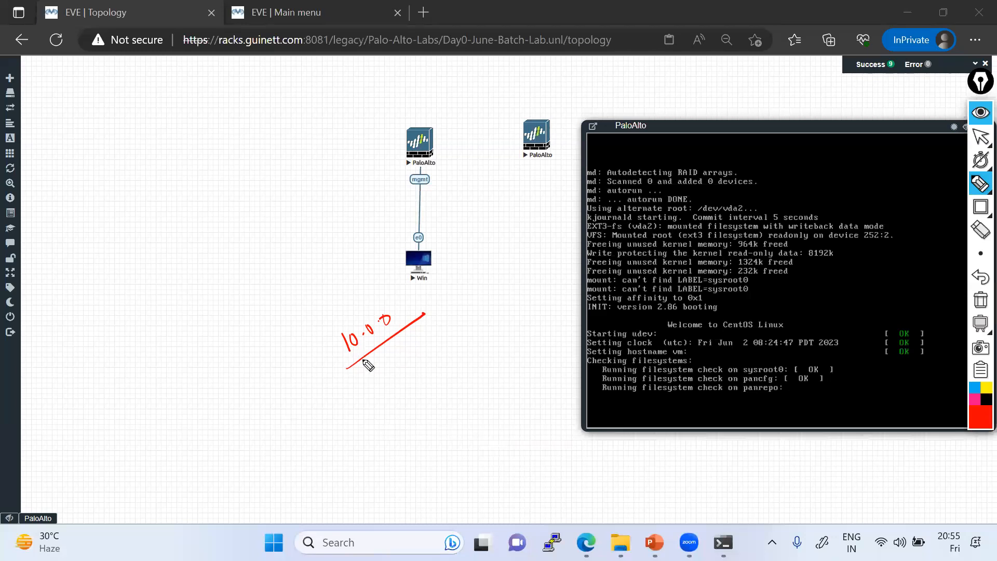
left_click_drag(336, 306, 349, 326)
left_click(348, 311)
mouse_move(352, 299)
left_mouse_down()
mouse_move(364, 286)
mouse_move(321, 281)
mouse_move(341, 266)
left_mouse_up()
left_click(331, 281)
left_click_drag(341, 261, 311, 270)
left_click_drag(304, 266, 322, 235)
left_click_drag(244, 247, 360, 392)
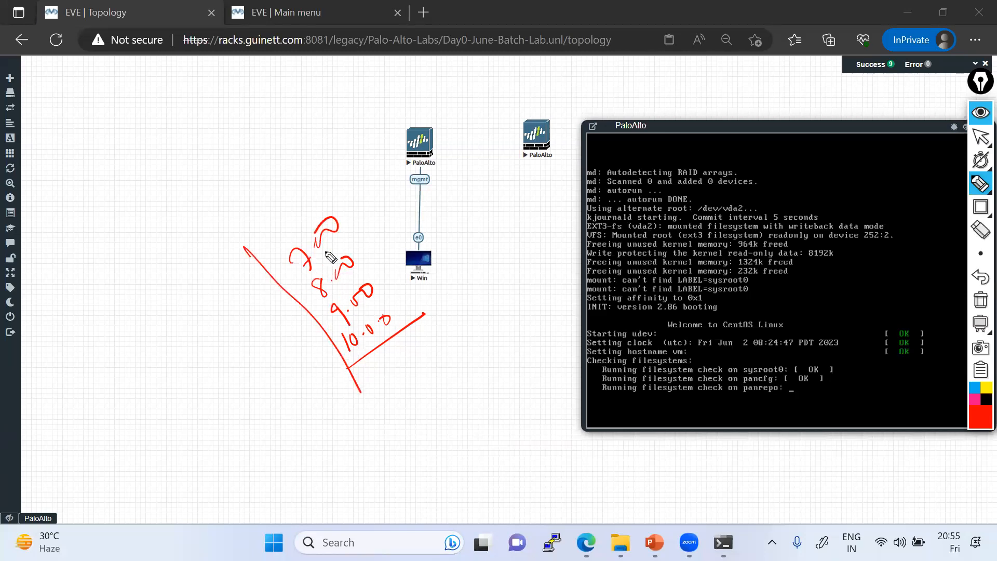
left_click_drag(383, 357, 448, 303)
left_click_drag(545, 107, 571, 106)
left_click_drag(435, 177, 522, 96)
left_click_drag(537, 199, 550, 253)
left_click(558, 217)
left_click_drag(564, 218, 578, 198)
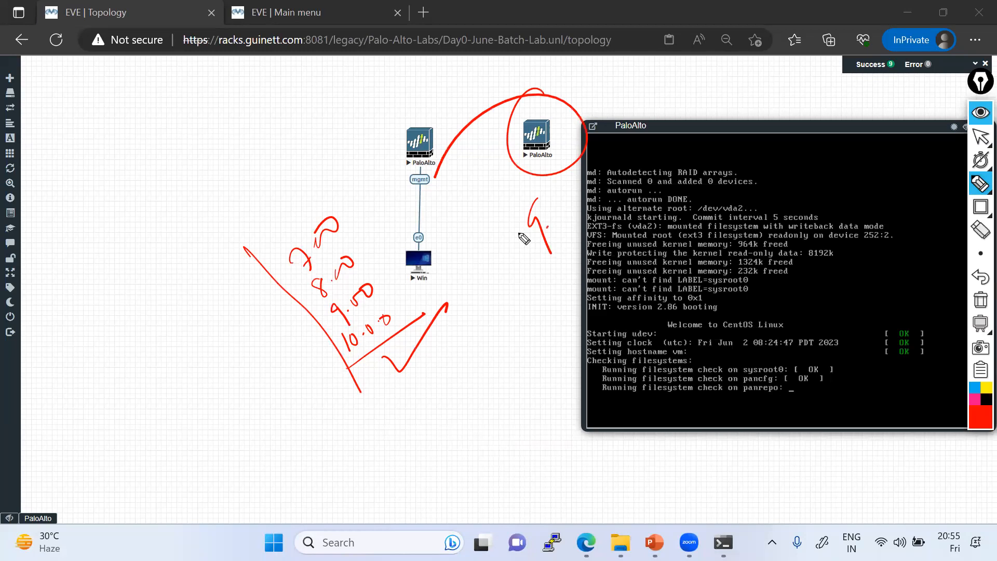
left_click_drag(417, 155, 328, 188)
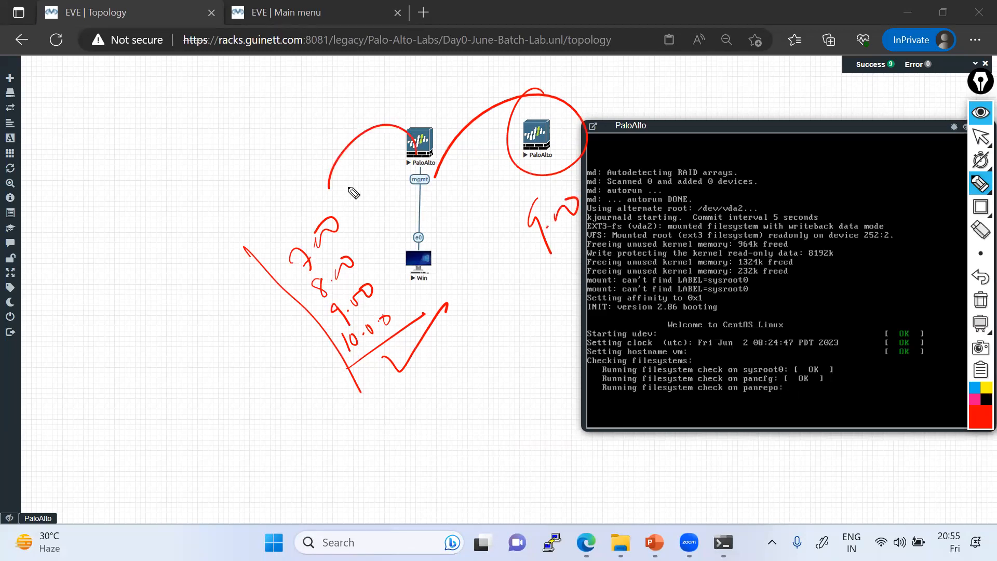
mouse_move(263, 172)
left_mouse_down()
mouse_move(285, 195)
mouse_move(317, 132)
left_mouse_up()
left_click_drag(269, 211, 353, 125)
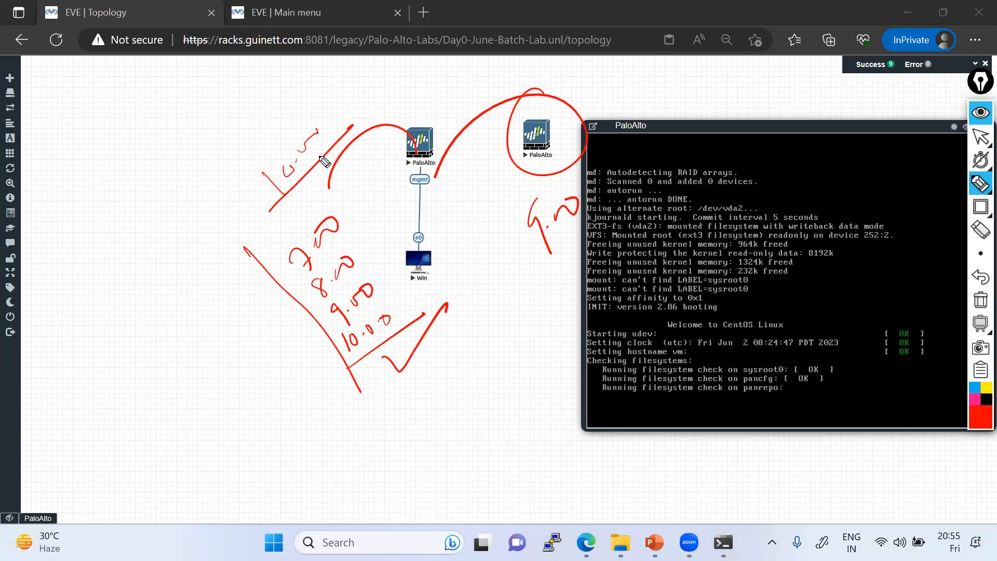
mouse_move(981, 139)
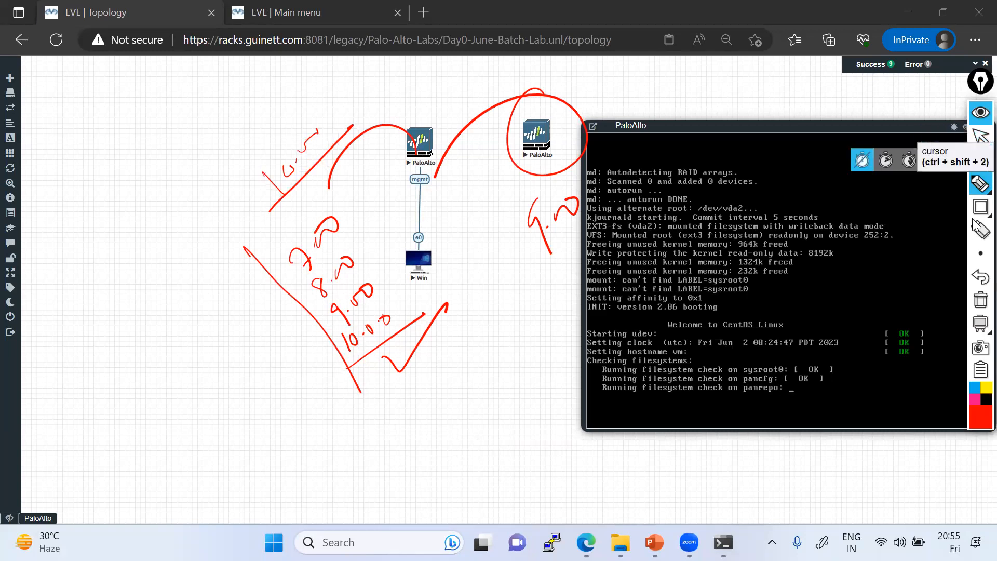
left_click(980, 301)
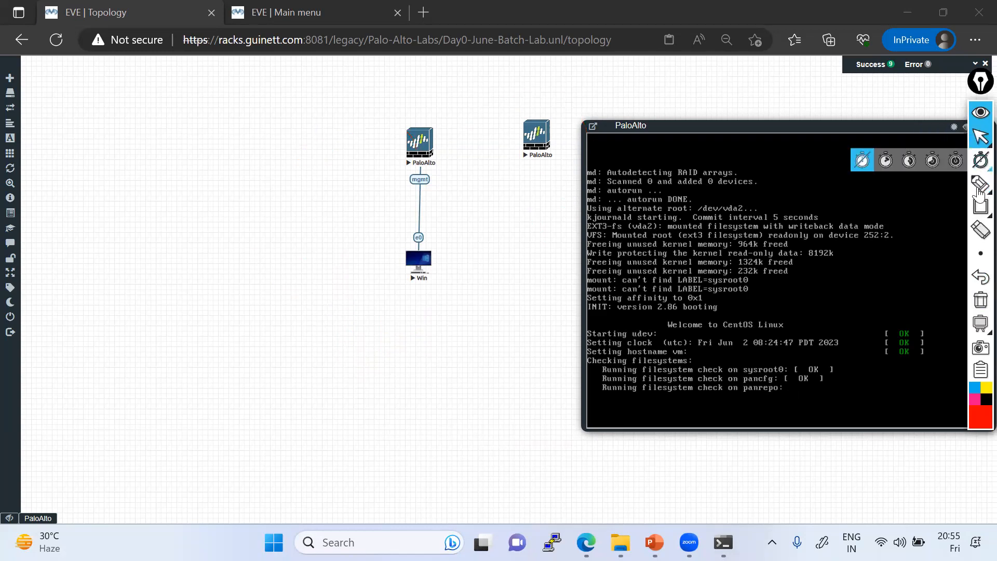
Step: Add a red note: '5-10 Minutes', versions 9.0.0/10.0.0 with their default admin login and password line
left_click(955, 186)
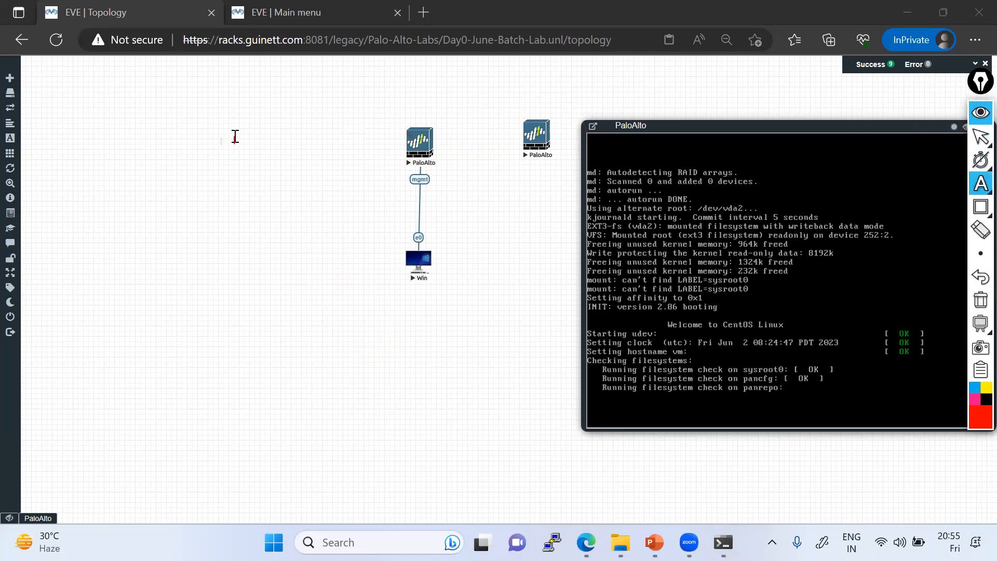
left_click(235, 136)
type("5-10")
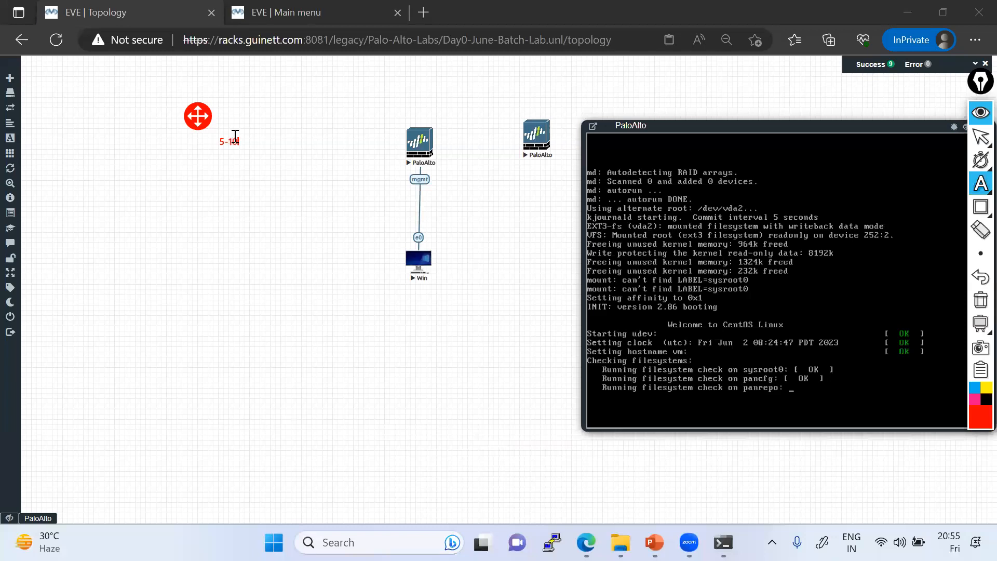
type(" Minutes")
key("Return")
type("!")
type("9.0.0 ")
type("10.0.0 ")
type("! ")
type("admin")
type("/admin")
key("Return")
type("!")
key("Return")
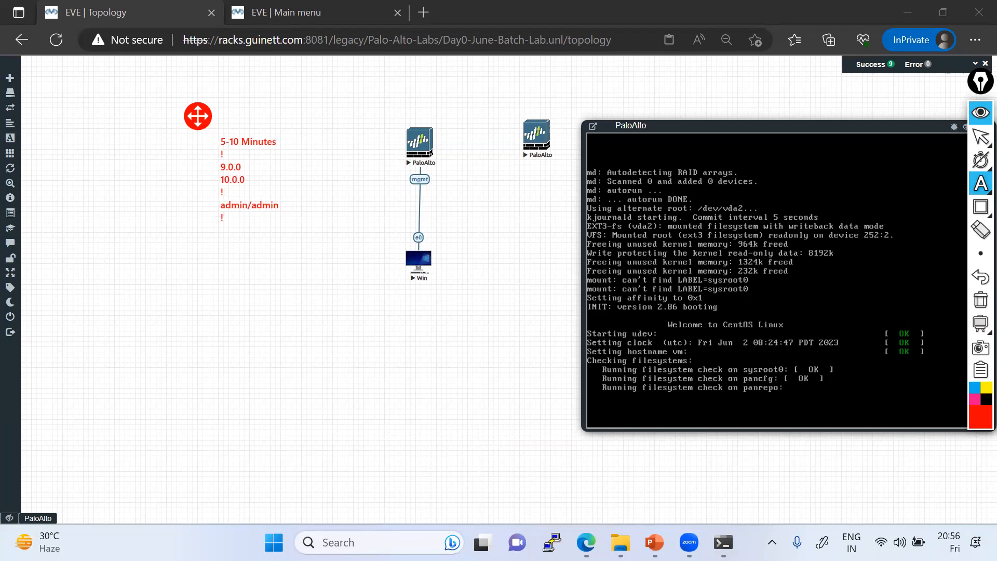
type("Password: PAss")
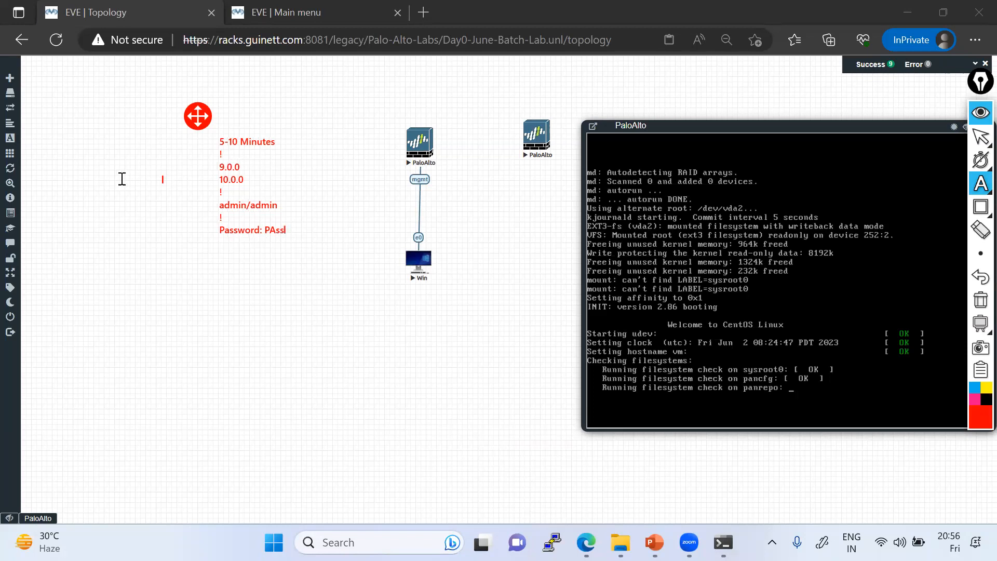
Step: Add a second note further left listing versions 7.0.0 and 8.0.0 with their default admin login
left_click(74, 151)
type("7.0.0.")
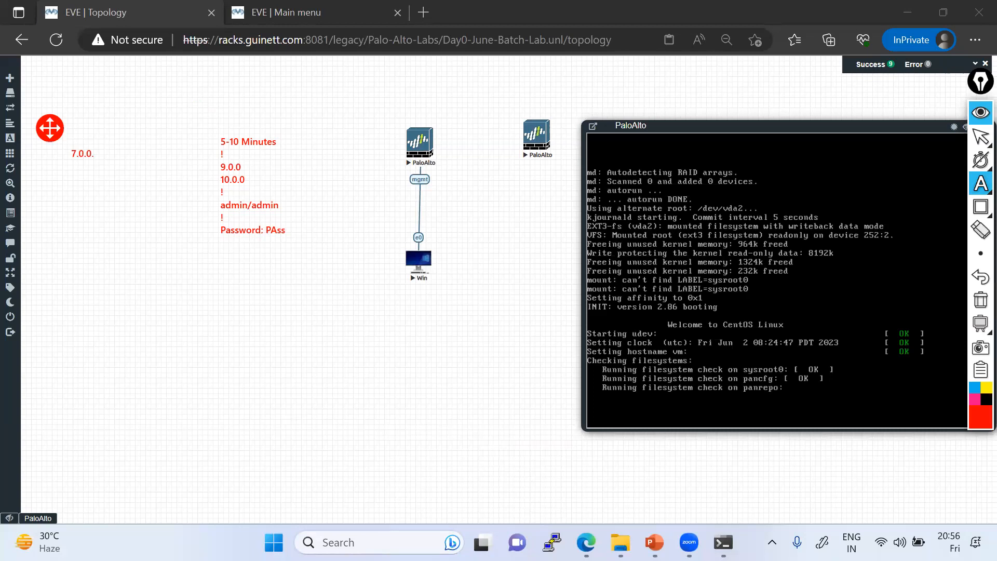
key("Return")
type("8.0.0")
key("Return")
type("!")
key("Return")
type("am")
key("BackSpace")
type("dmin/admin")
key("Return")
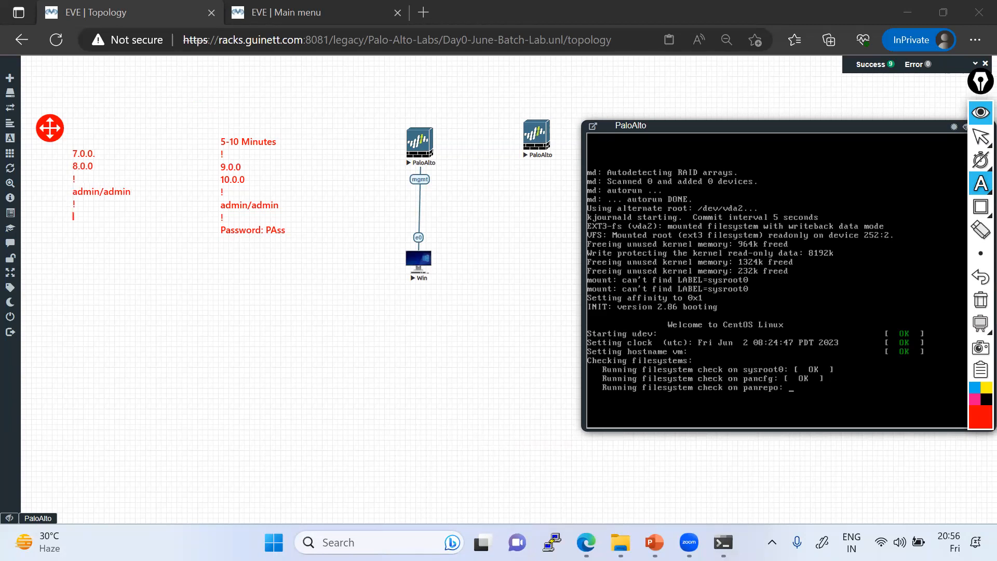
type("!")
key("Return")
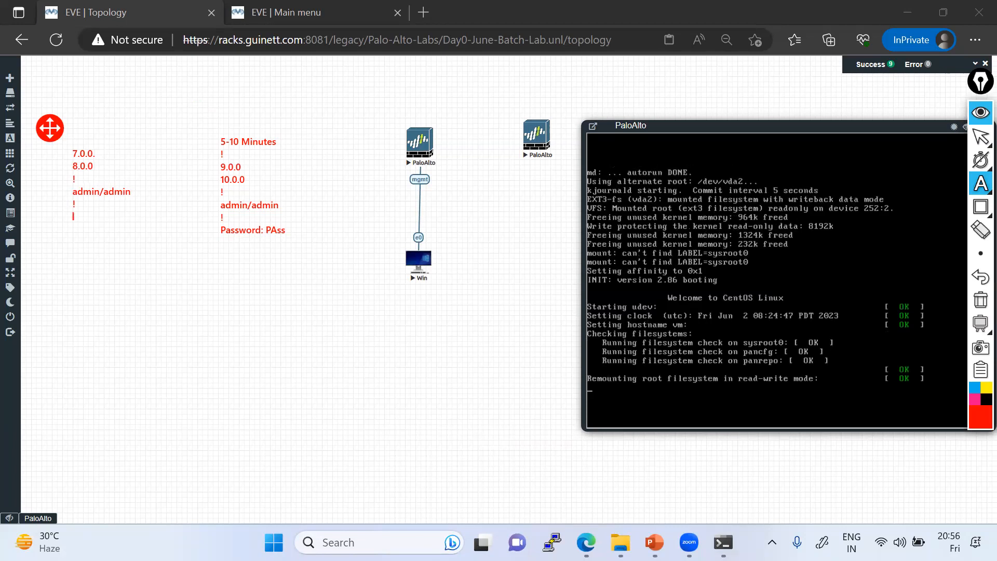
left_click(197, 149)
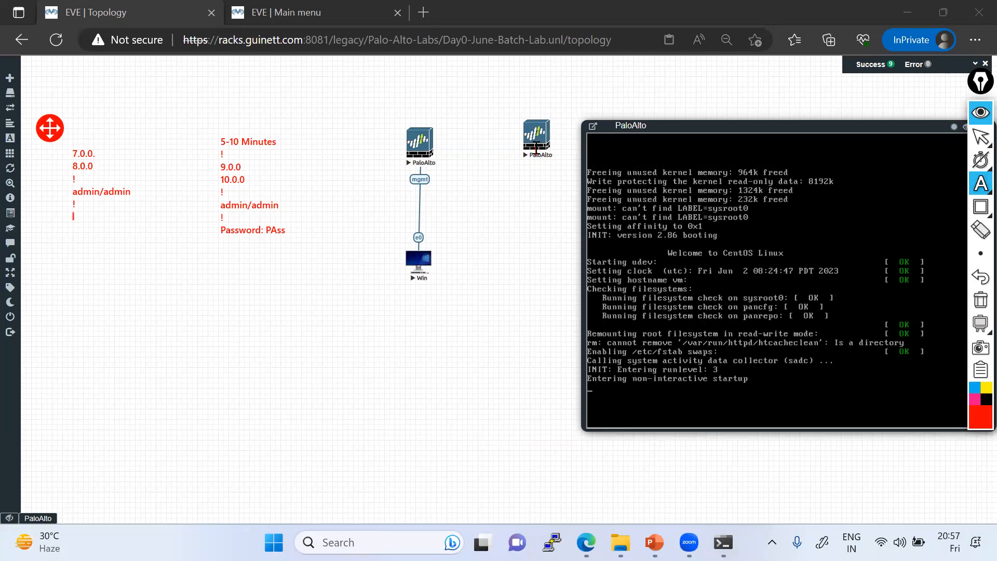
Step: Leave annotation mode, clear the red notes, and reposition the console and second PaloAlto node
left_click(979, 142)
left_click_drag(743, 132, 719, 124)
left_click_drag(530, 143, 335, 108)
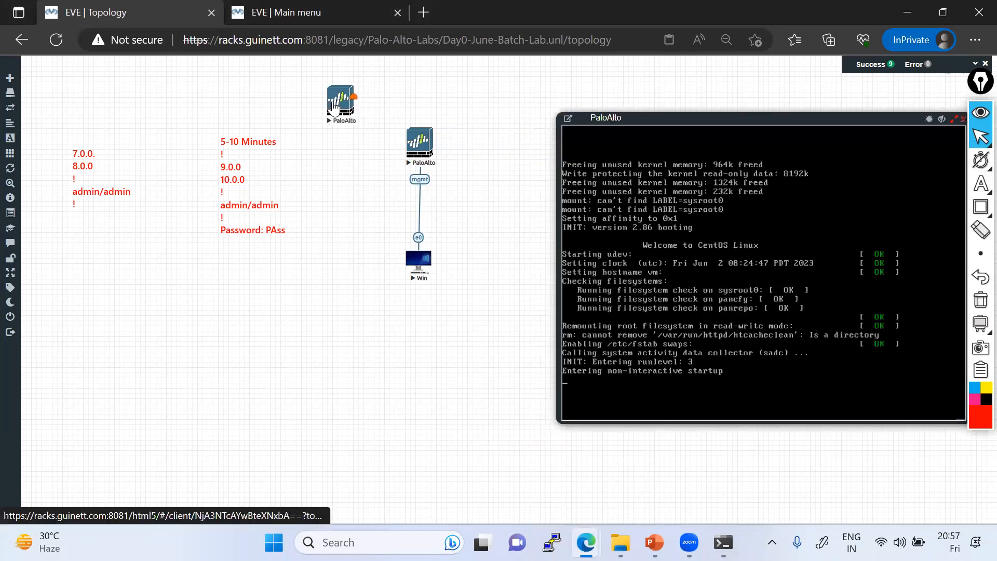
left_click(980, 304)
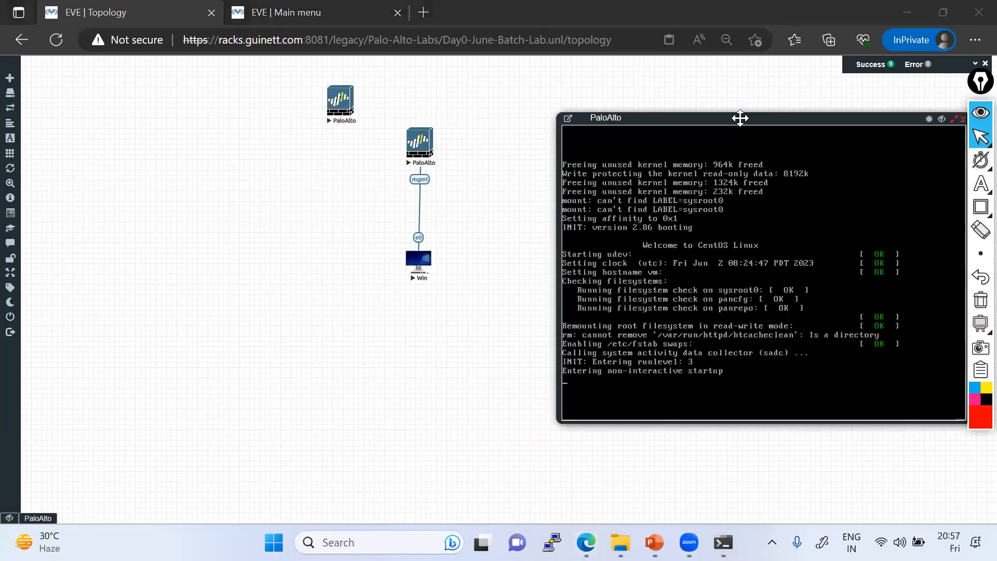
left_click_drag(739, 118, 695, 110)
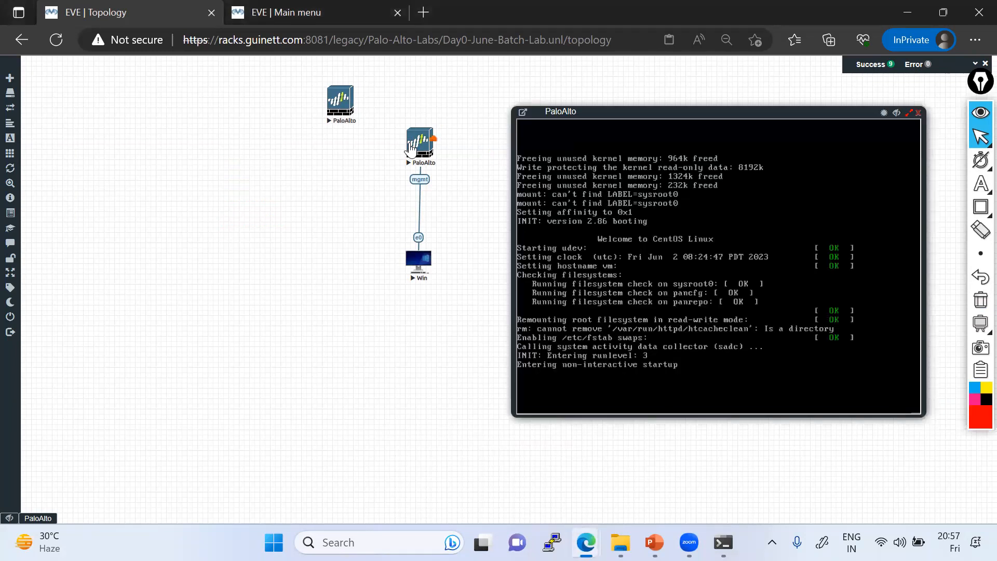
Step: Open the other PaloAlto console as a floating window and arrange both consoles side by side
left_click(416, 148)
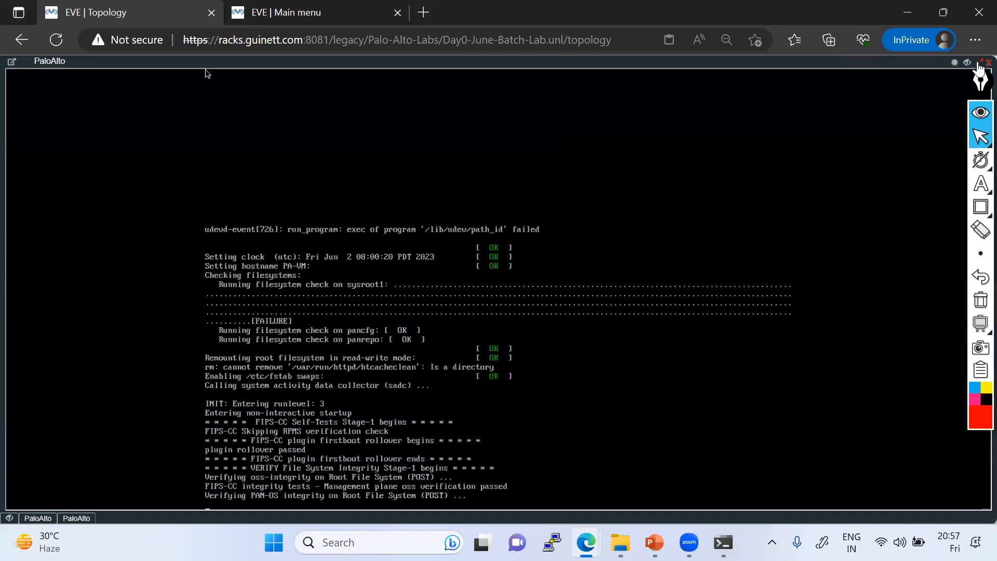
left_click(982, 62)
left_click_drag(278, 120, 189, 136)
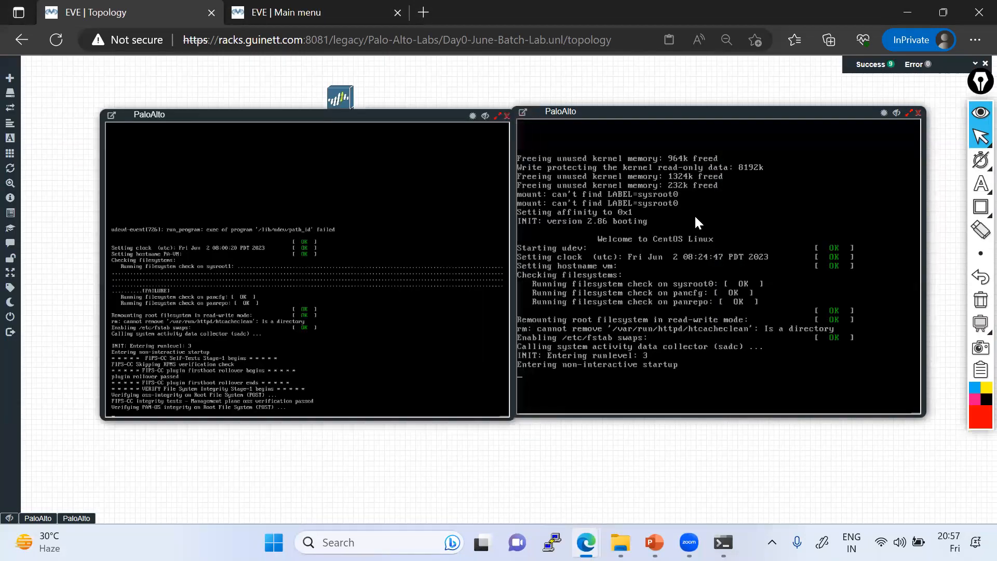
left_click_drag(623, 111, 638, 106)
left_click_drag(262, 114, 252, 278)
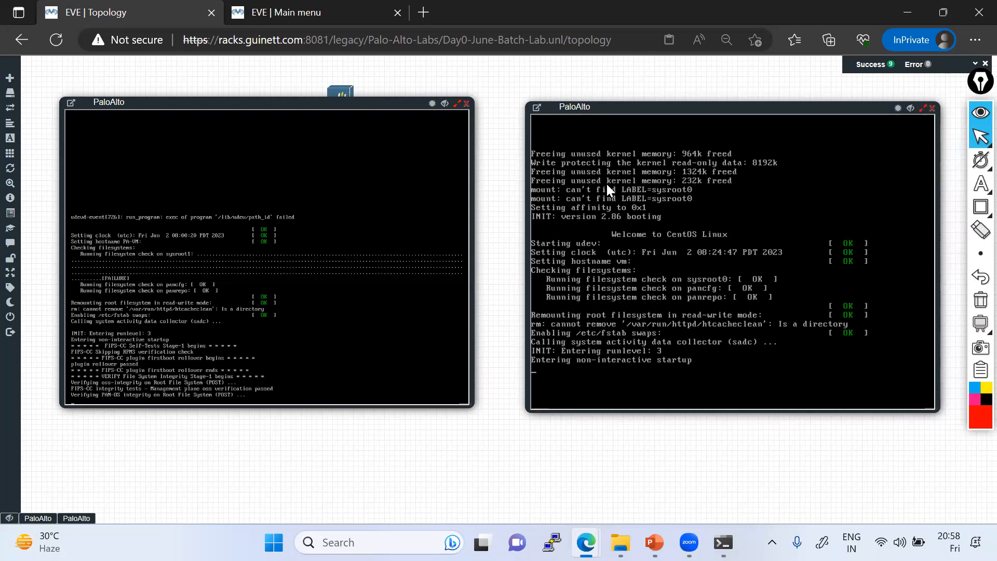
left_click(637, 326)
key("alt+Tab")
key("alt+Tab")
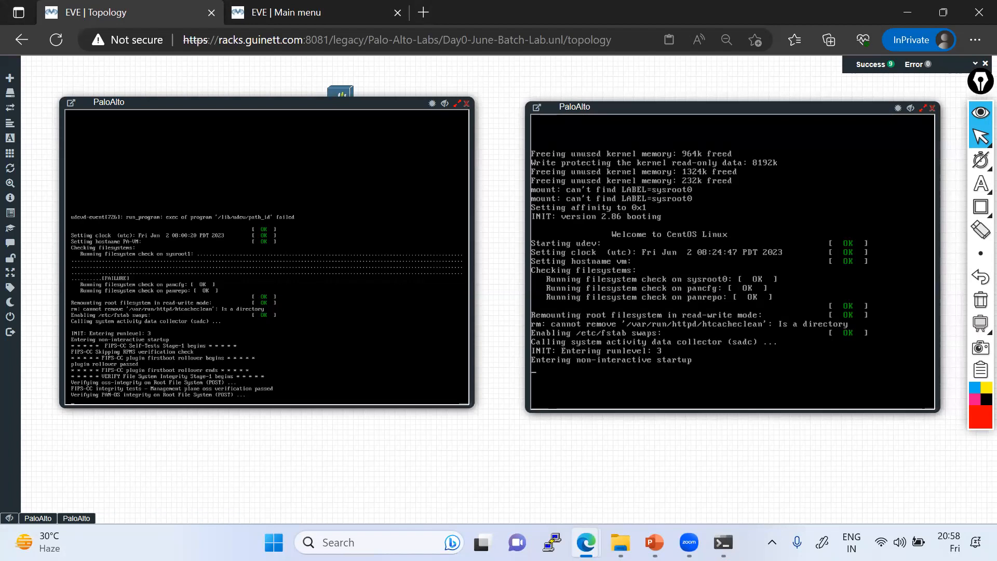
left_click_drag(621, 105, 611, 88)
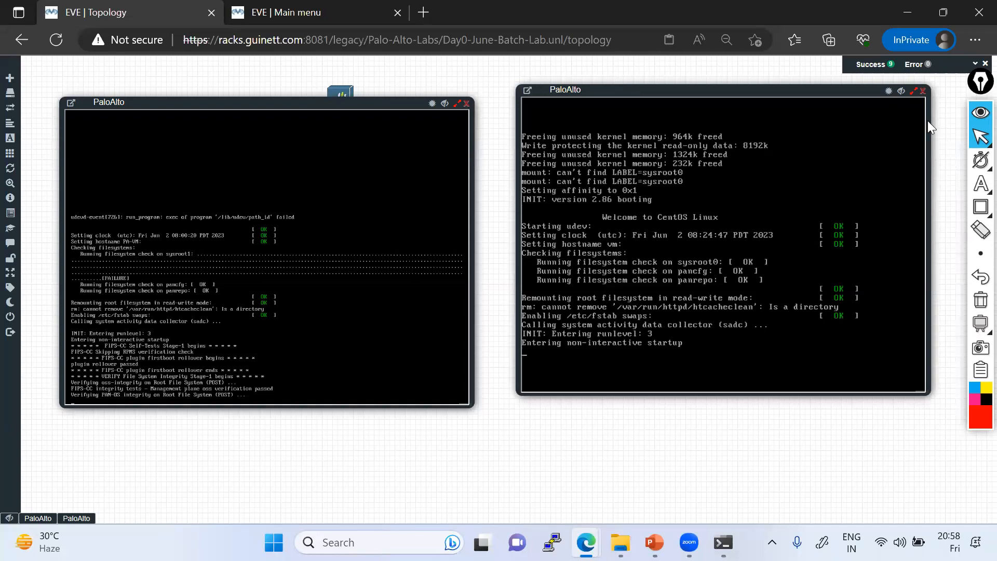
key("alt+Tab")
key("alt+Tab")
mouse_move(655, 543)
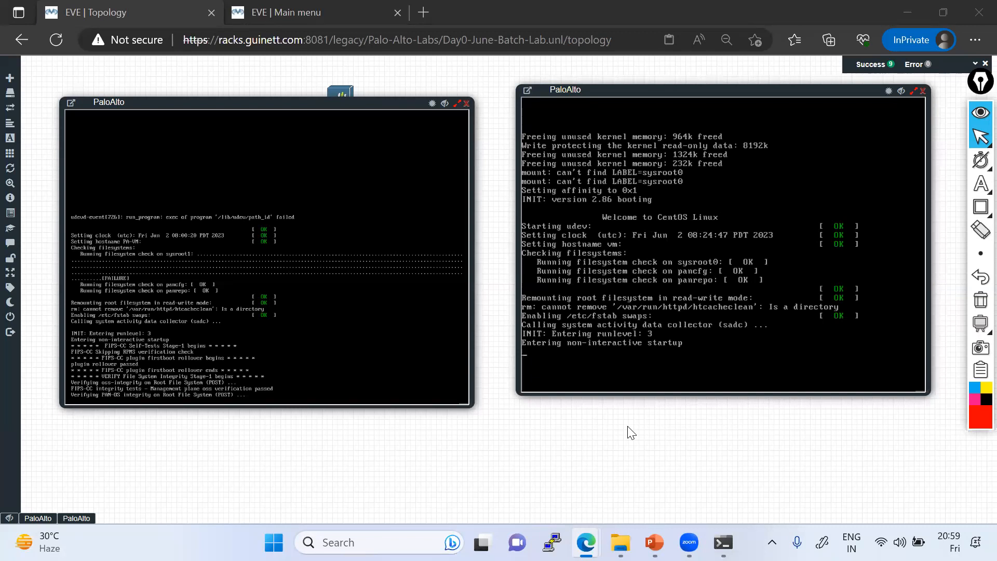
left_click(633, 307)
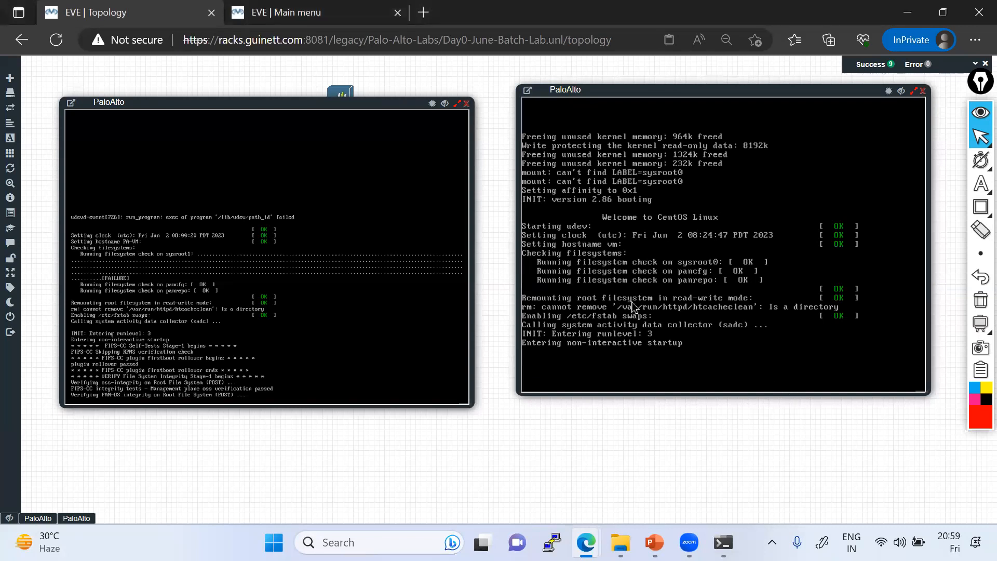
Step: Close the left console, then stop and delete that PaloAlto node
left_click(466, 104)
right_click(425, 151)
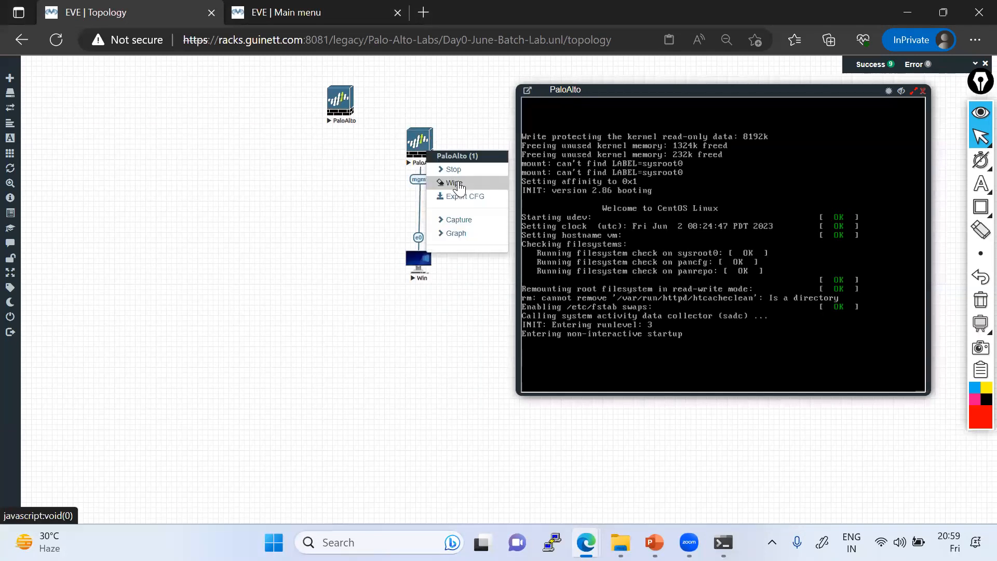
left_click(453, 170)
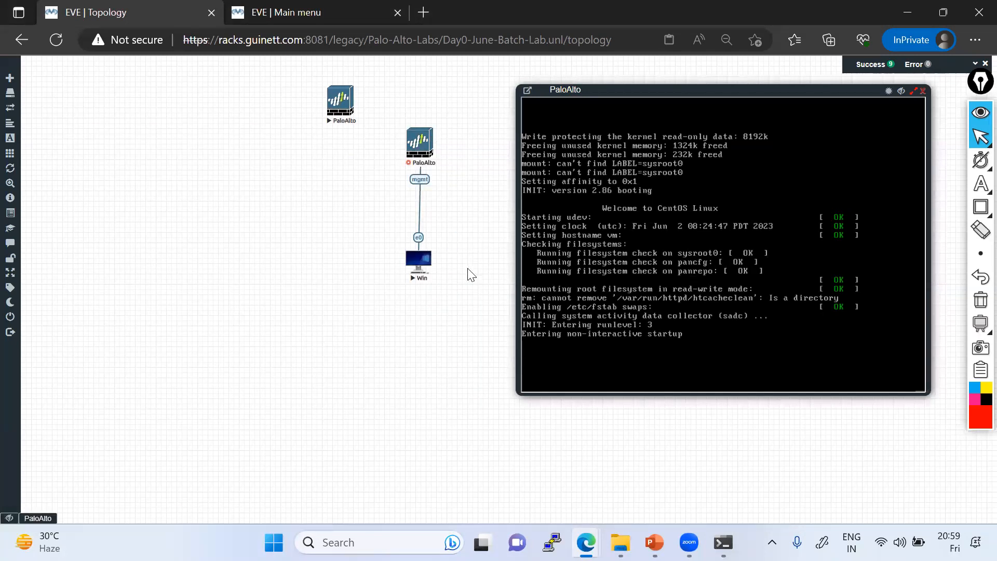
right_click(425, 149)
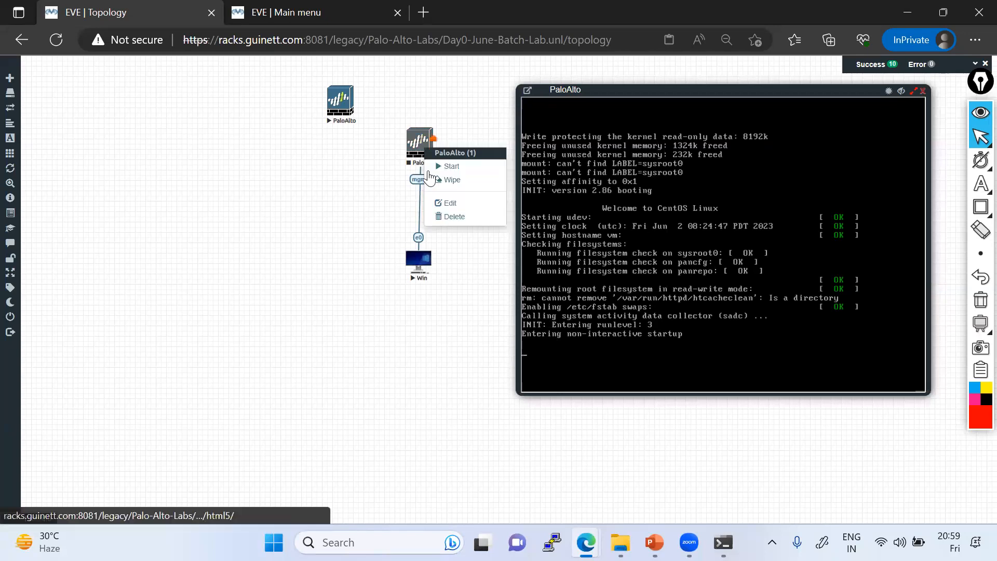
left_click(451, 216)
left_click(465, 140)
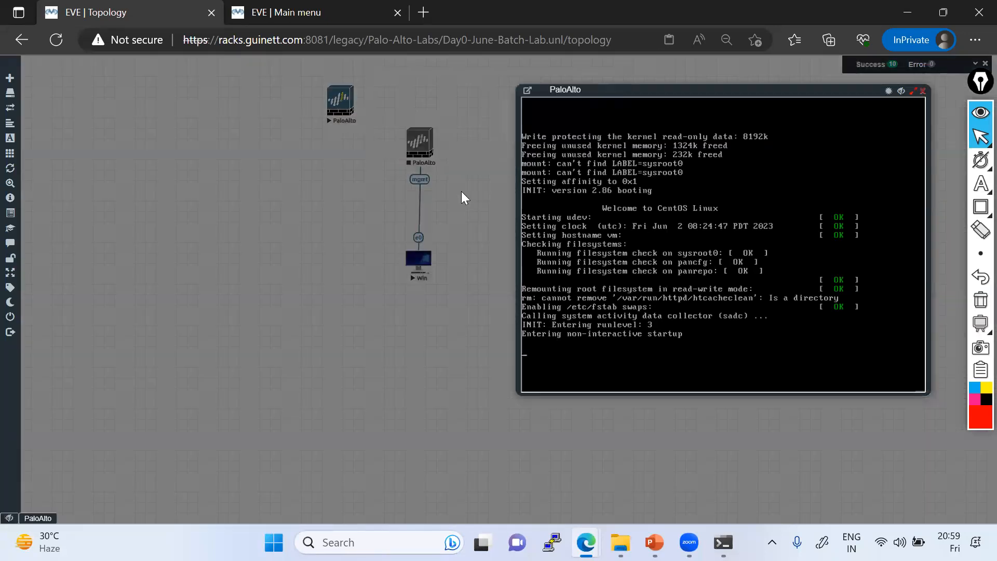
Step: Link the remaining PaloAlto's mgmt interface to Win e0, save, and move Win beneath it
left_click_drag(343, 109, 435, 260)
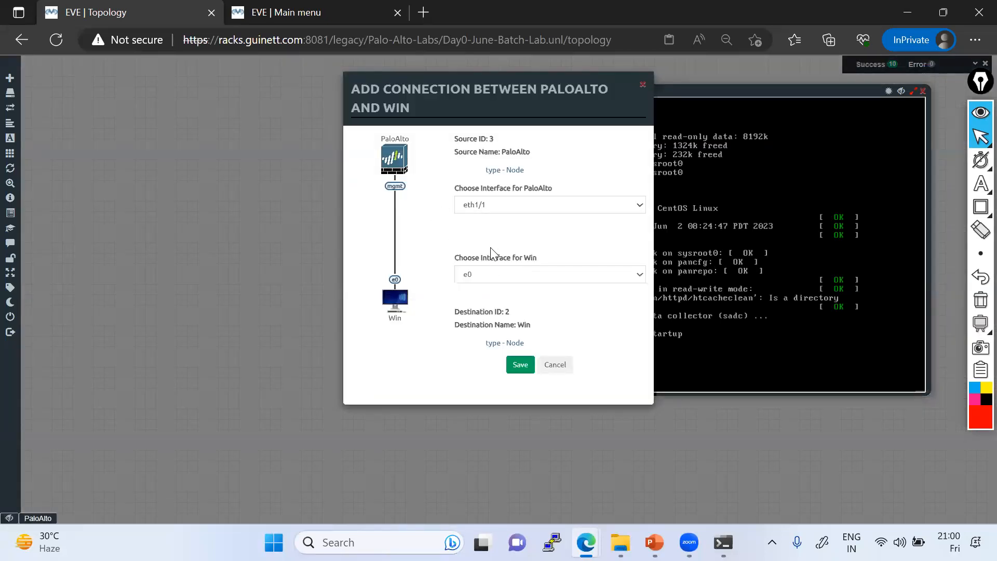
left_click(502, 206)
left_click(481, 250)
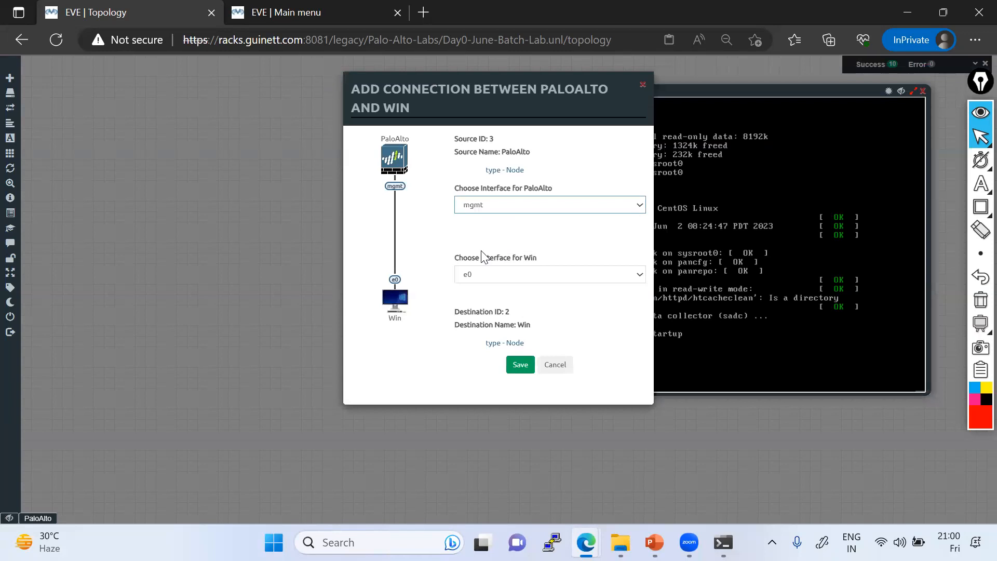
left_click(519, 364)
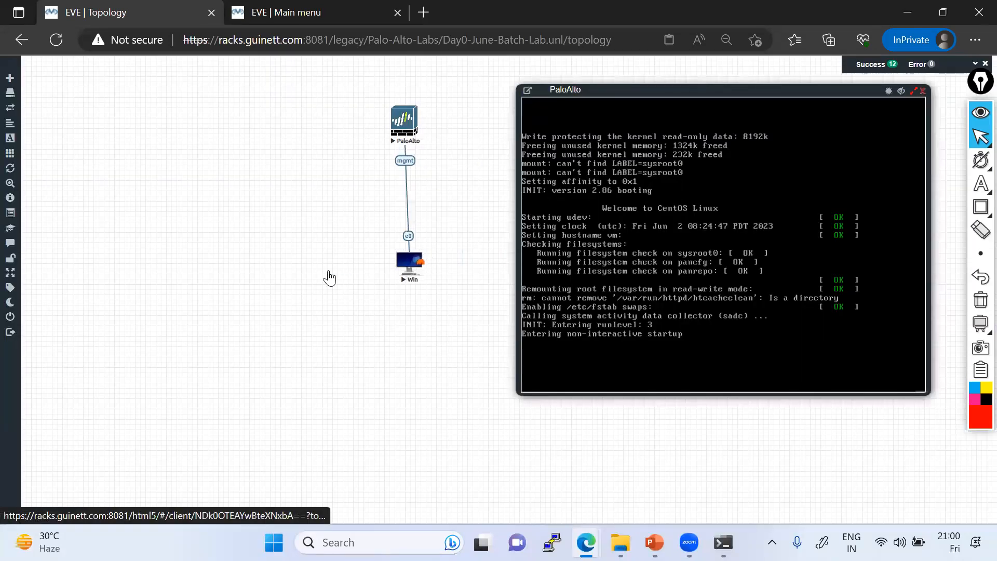
left_click_drag(409, 263, 298, 269)
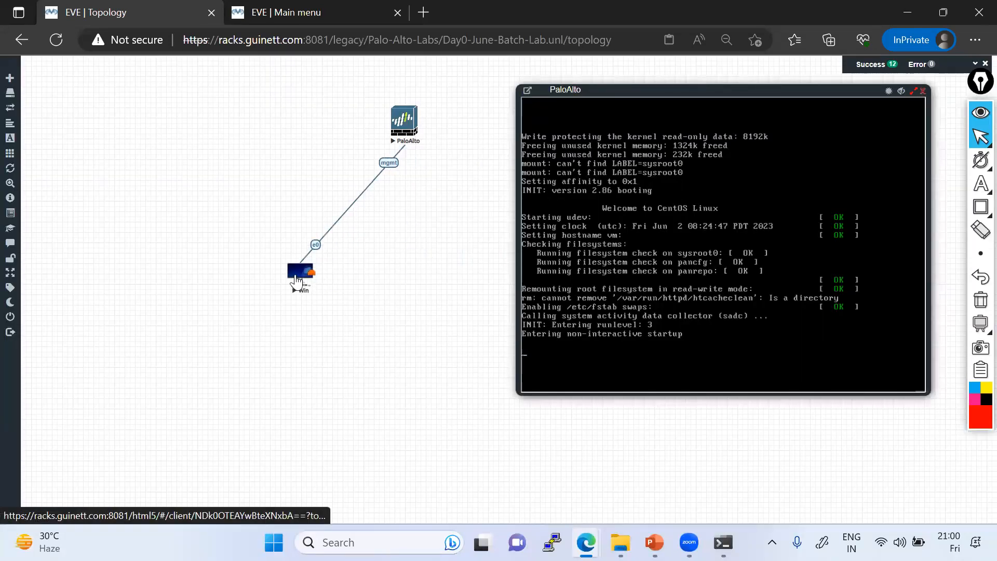
Step: Move the PaloAlto node directly above Win, then begin adding a new canvas node
left_click_drag(399, 126, 298, 120)
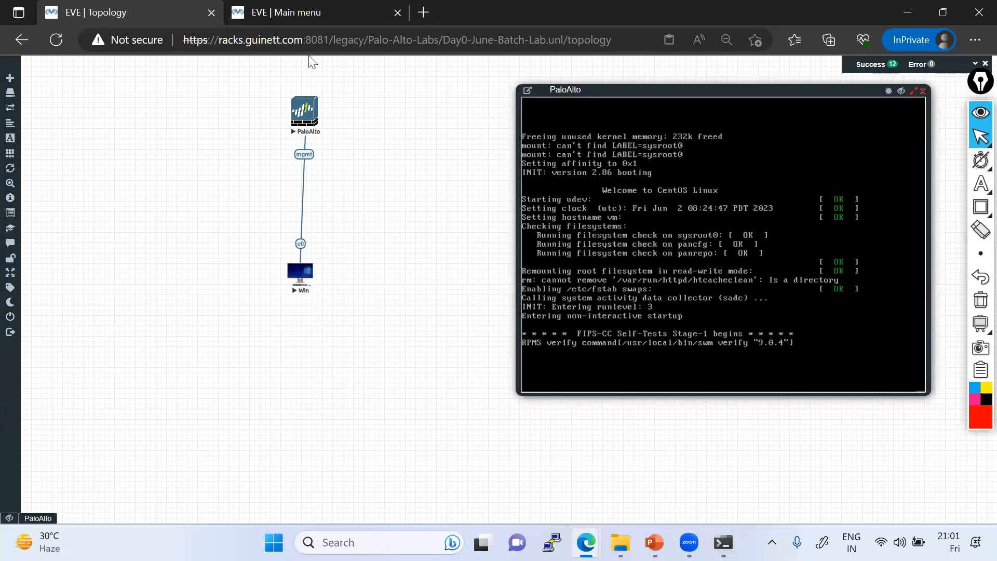
right_click(113, 99)
left_click(150, 119)
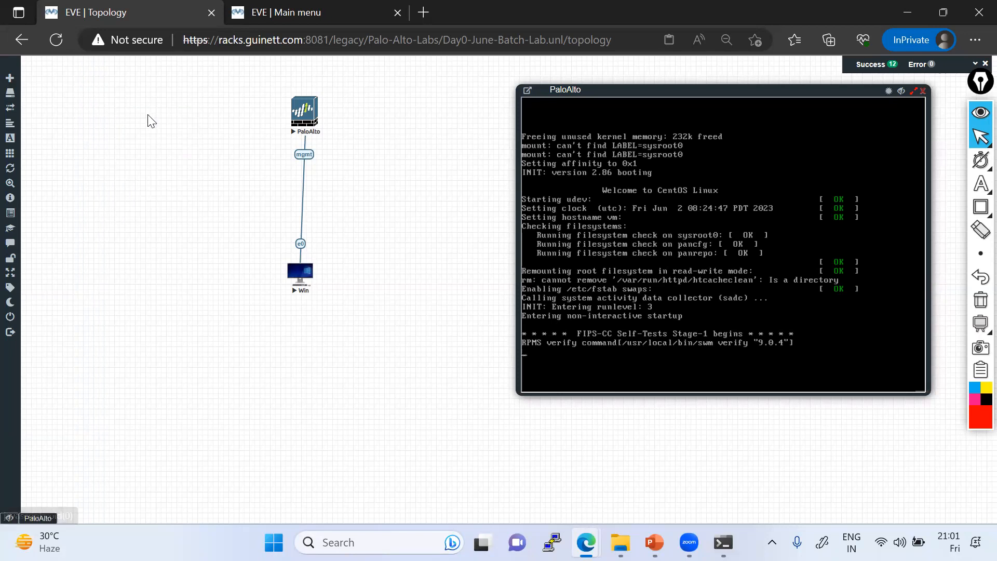
Step: Create a Palo Alto template node with the paloalto-9.0.4 image and start it
scroll(481, 336, "down", 1)
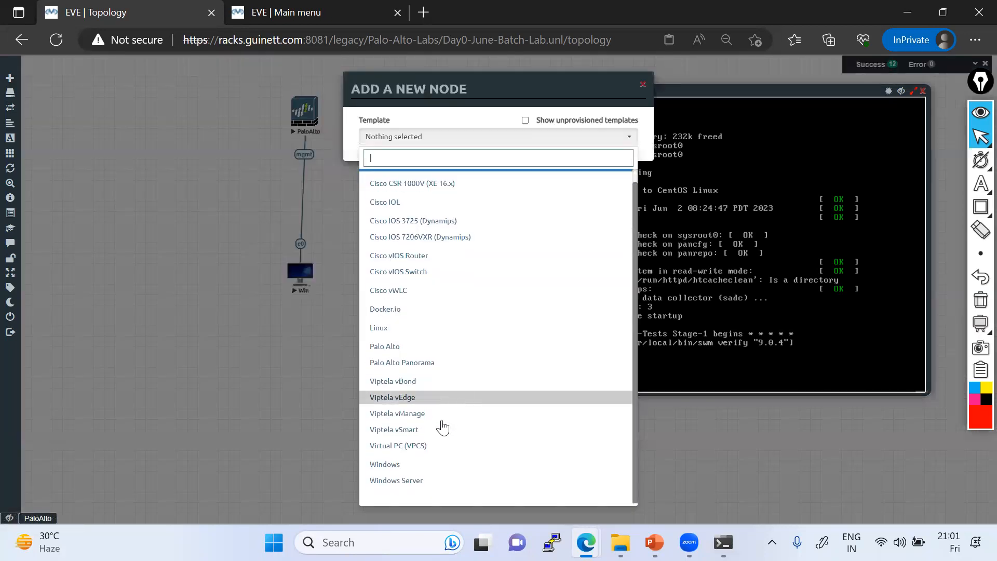
left_click(393, 351)
left_click(512, 183)
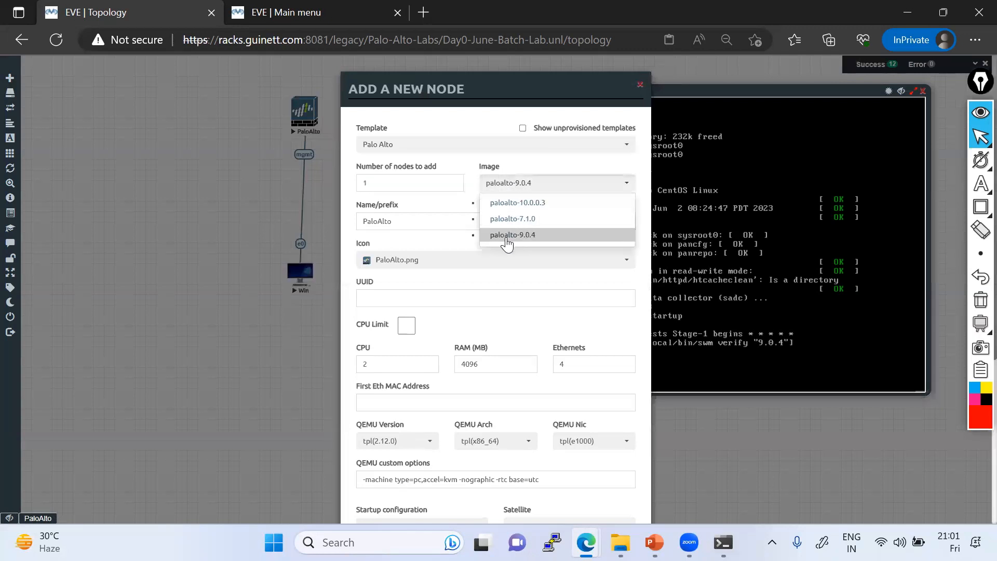
left_click(501, 217)
scroll(512, 245, "down", 5)
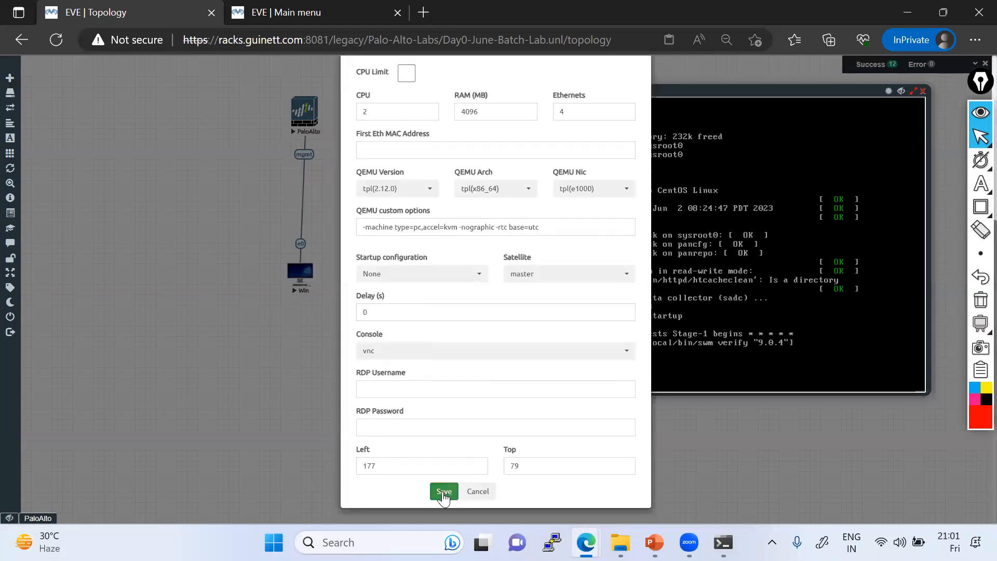
left_click(443, 491)
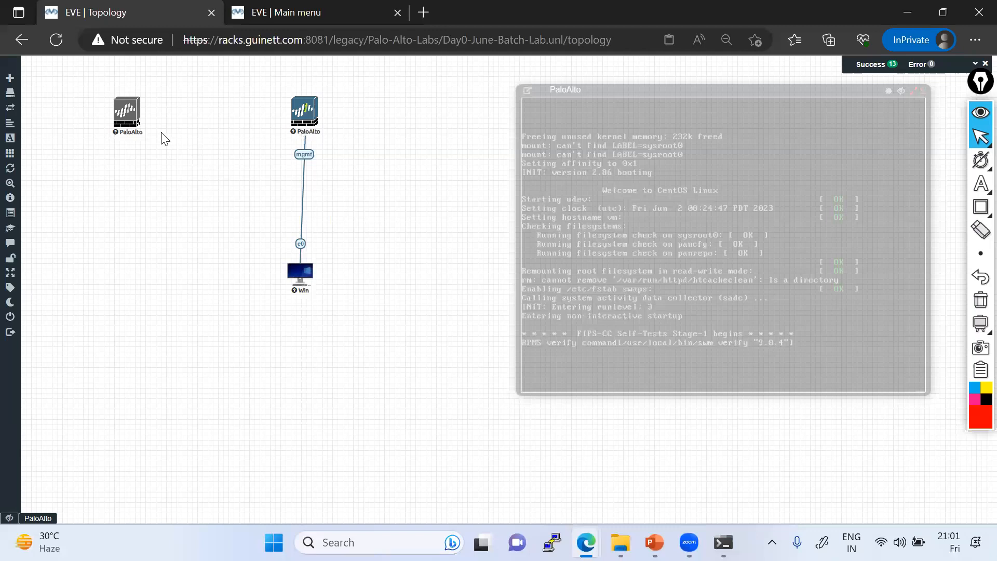
left_click(125, 112)
left_click(161, 136)
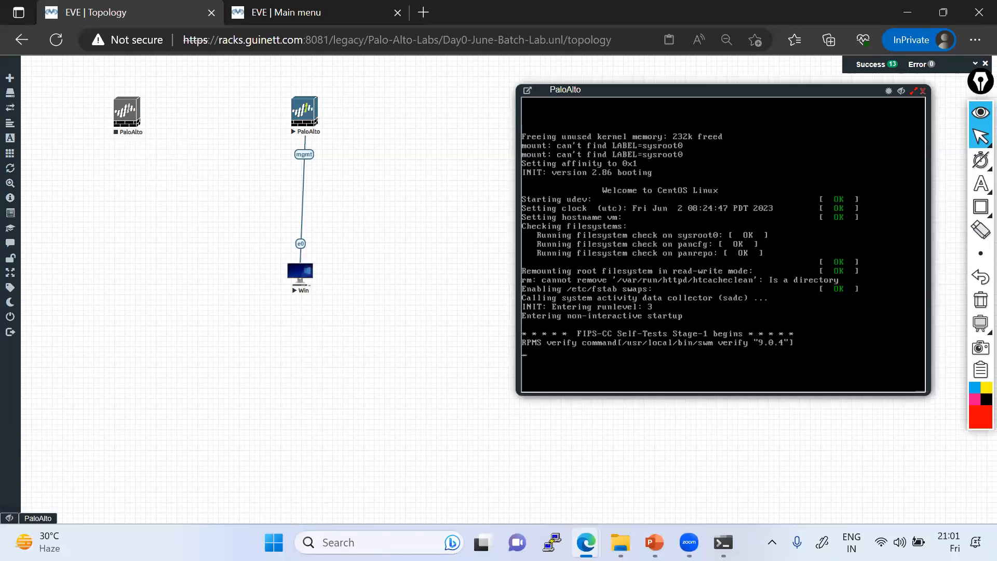
Step: Switch to the PowerPoint training deck and open slide 10 on PCNSA and PCNSE exam fees
left_click(655, 543)
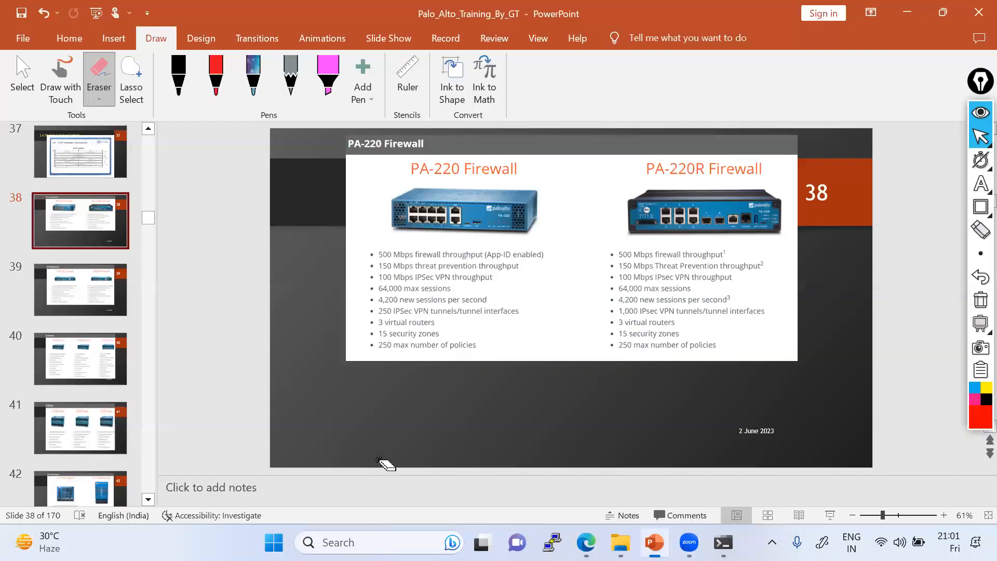
scroll(65, 280, "up", 10)
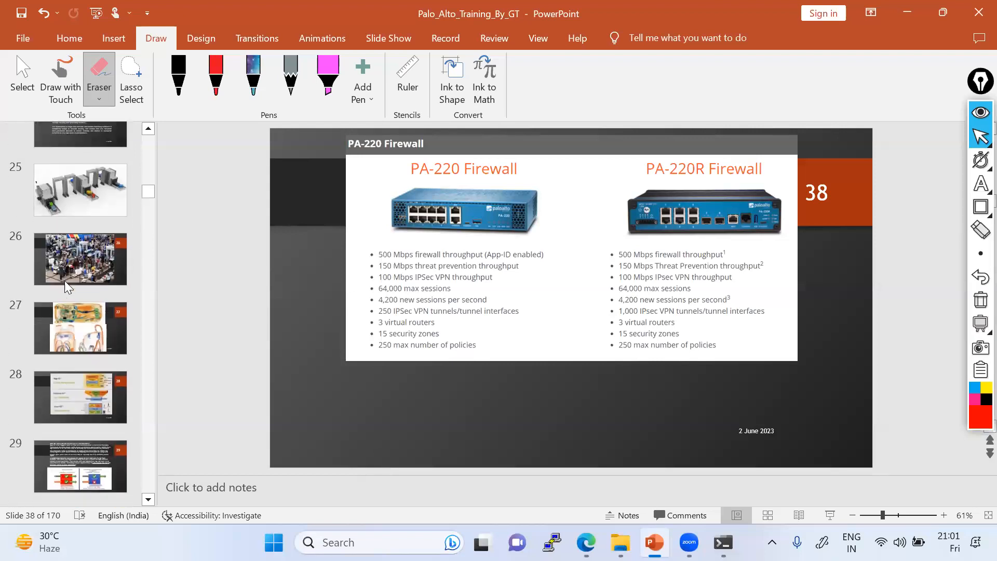
scroll(65, 279, "up", 5)
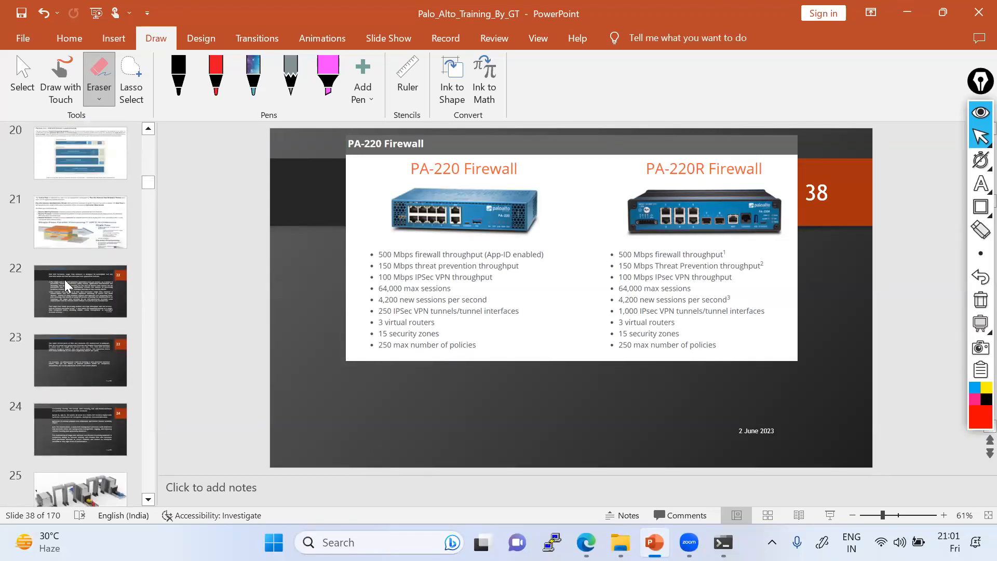
scroll(74, 213, "up", 8)
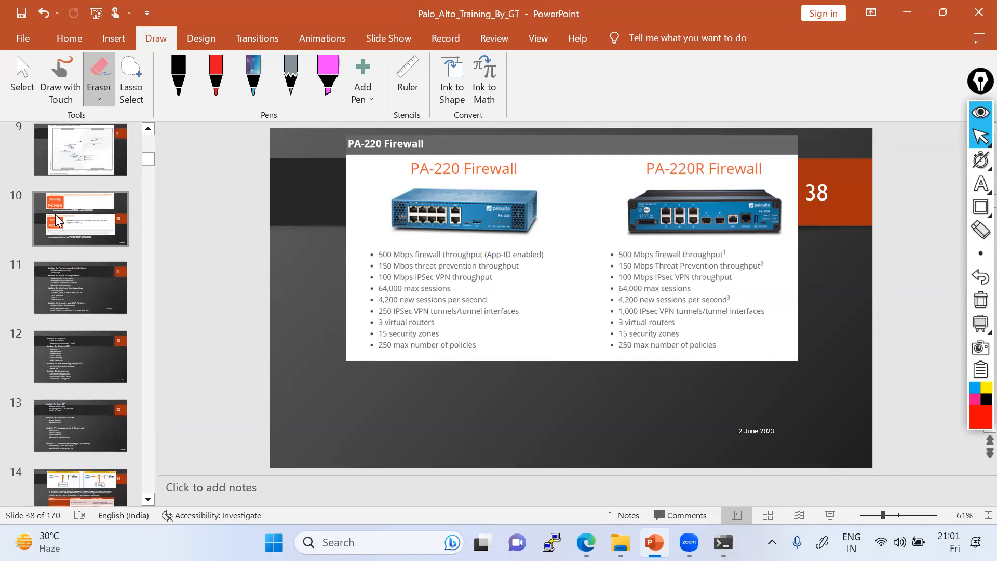
left_click(55, 214)
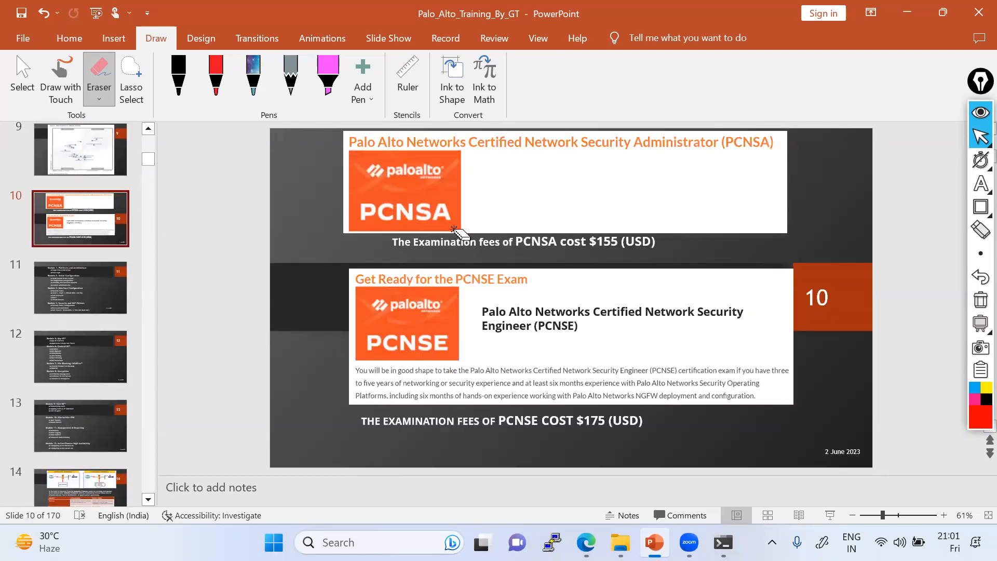
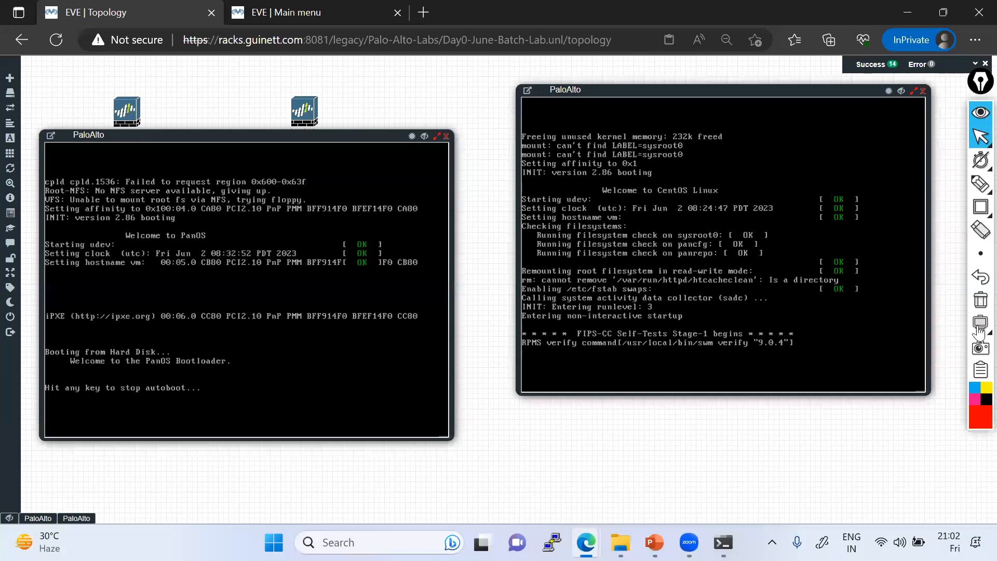
Step: Pick the highlighter and handwrite an underlined SASE note over the right PaloAlto console
left_click(981, 184)
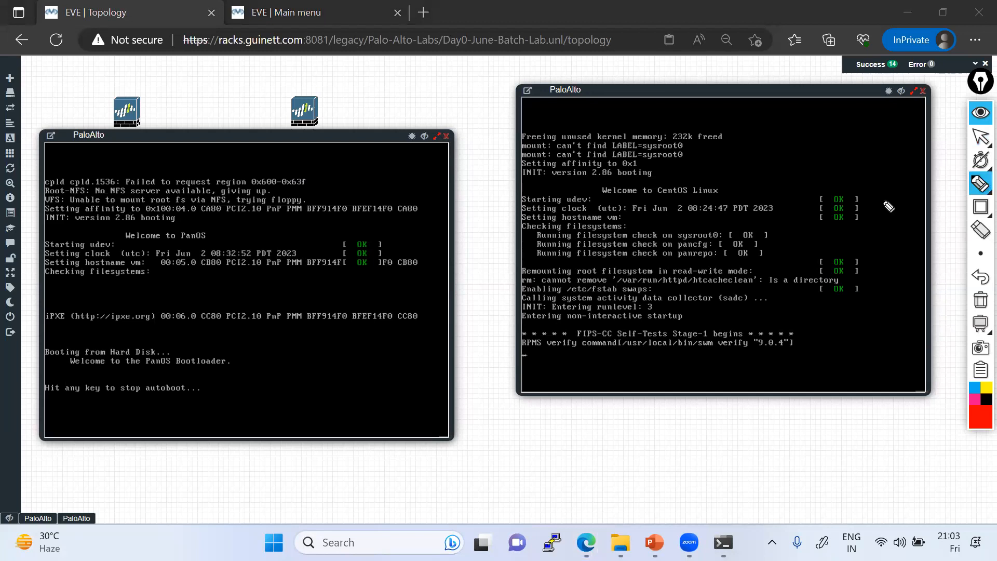
mouse_move(722, 364)
left_mouse_down()
mouse_move(705, 386)
mouse_move(763, 364)
mouse_move(761, 356)
left_mouse_up()
left_click_drag(751, 354, 764, 340)
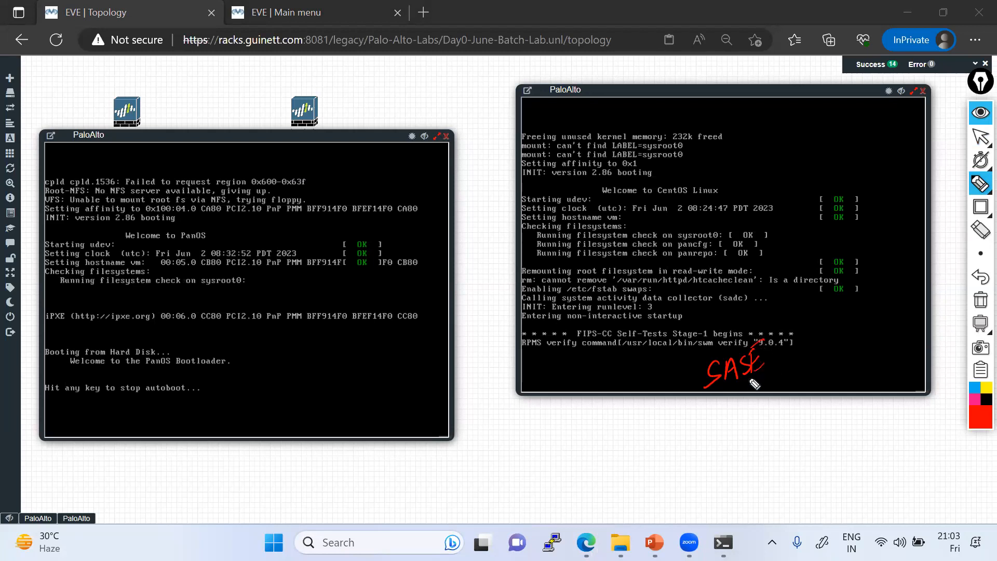
mouse_move(699, 413)
left_mouse_down()
mouse_move(782, 370)
mouse_move(672, 375)
mouse_move(729, 403)
left_mouse_up()
left_click(770, 328)
Step: Write 'firewall cloud' beneath SASE and bracket the 9.0.4 text
mouse_move(723, 443)
left_mouse_down()
mouse_move(734, 472)
mouse_move(730, 439)
mouse_move(739, 450)
mouse_move(788, 410)
mouse_move(796, 418)
left_mouse_up()
mouse_move(765, 466)
left_mouse_down()
mouse_move(756, 483)
mouse_move(825, 424)
mouse_move(839, 429)
mouse_move(894, 372)
left_mouse_up()
mouse_move(894, 350)
left_mouse_down()
mouse_move(899, 366)
mouse_move(908, 357)
mouse_move(805, 473)
mouse_move(735, 499)
mouse_move(903, 319)
mouse_move(878, 423)
left_mouse_up()
mouse_move(785, 324)
left_mouse_down()
mouse_move(803, 328)
mouse_move(796, 351)
left_mouse_up()
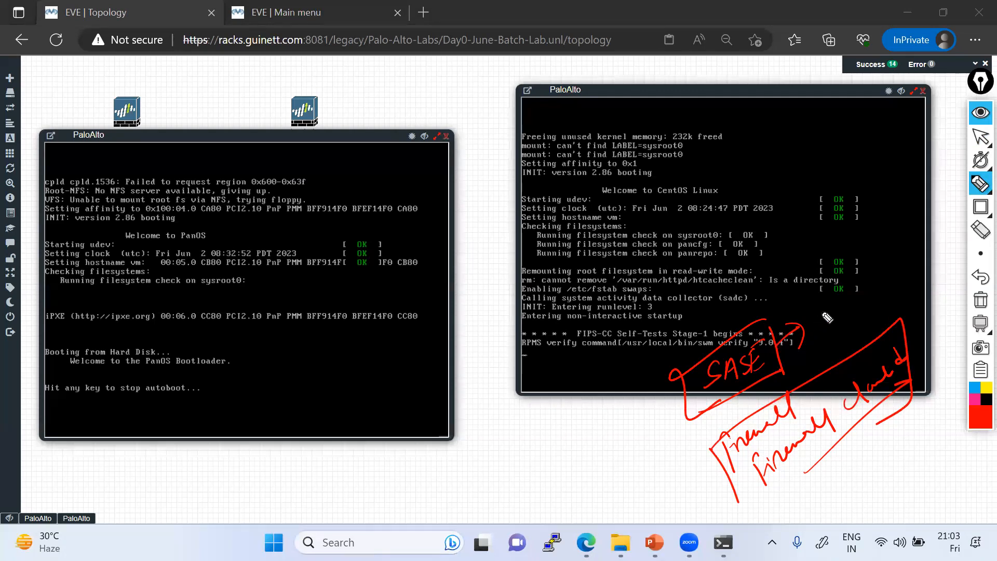
Step: Write a circled vendor list including Palo Alto and Netskope
mouse_move(797, 289)
left_mouse_down()
mouse_move(814, 297)
mouse_move(874, 254)
left_mouse_up()
mouse_move(828, 310)
left_mouse_down()
mouse_move(825, 326)
mouse_move(887, 272)
left_mouse_up()
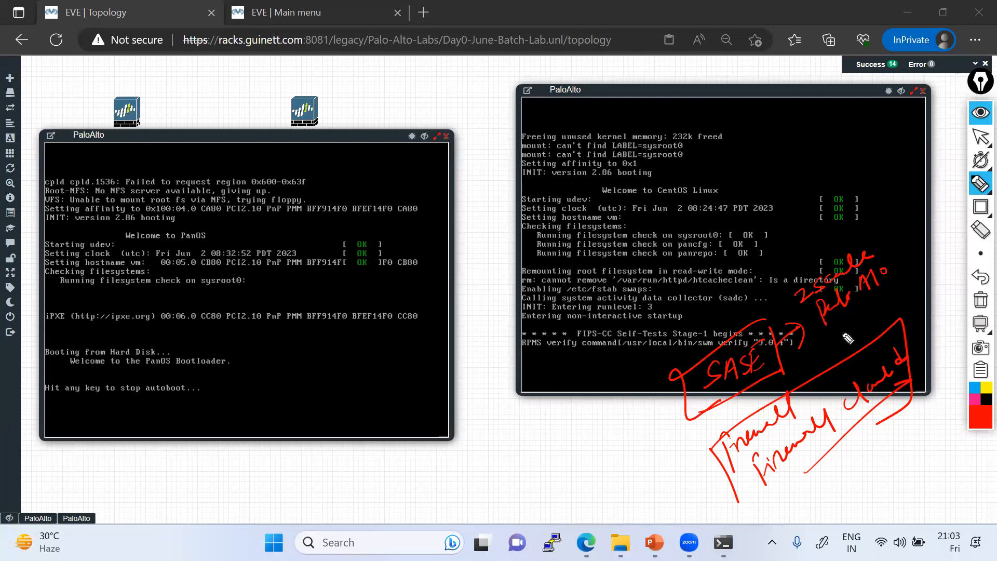
left_click_drag(833, 343, 919, 287)
mouse_move(872, 251)
left_mouse_down()
mouse_move(799, 281)
mouse_move(879, 340)
mouse_move(803, 292)
left_mouse_up()
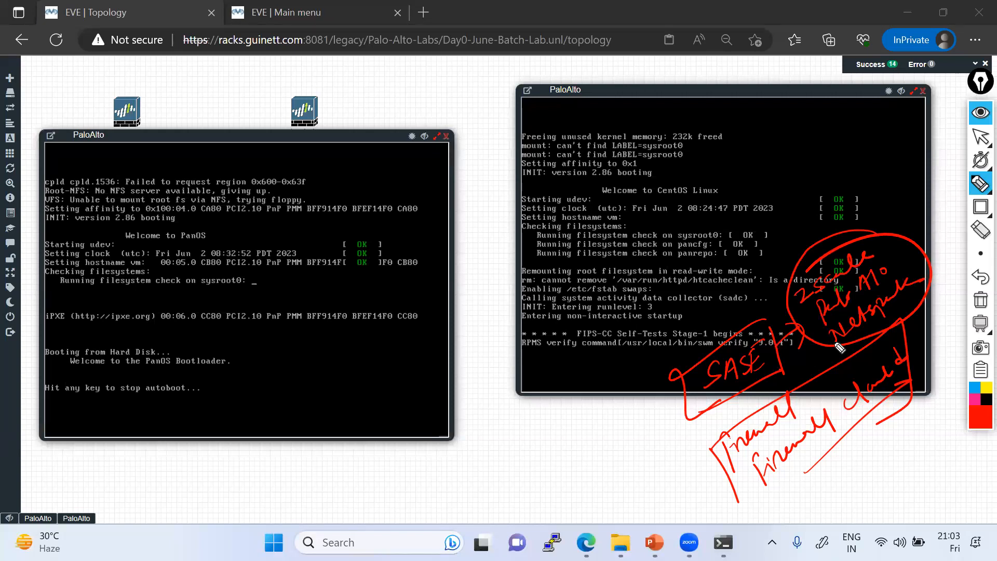
Step: Sketch a box with a small circle on top below the right console
left_click_drag(500, 408, 513, 487)
left_click_drag(489, 403, 513, 487)
mouse_move(551, 371)
left_mouse_down()
mouse_move(571, 361)
mouse_move(496, 385)
left_mouse_up()
Step: Extend the sketch with a user head outline connected to the box by curves
left_click_drag(500, 379, 501, 370)
mouse_move(498, 141)
left_mouse_down()
mouse_move(478, 172)
mouse_move(582, 205)
mouse_move(500, 141)
left_mouse_up()
mouse_move(510, 176)
left_mouse_down()
mouse_move(520, 205)
mouse_move(544, 191)
mouse_move(515, 212)
left_mouse_up()
left_click_drag(575, 159, 581, 208)
mouse_move(488, 353)
left_mouse_down()
mouse_move(474, 315)
mouse_move(520, 200)
left_mouse_up()
left_click_drag(481, 311, 528, 194)
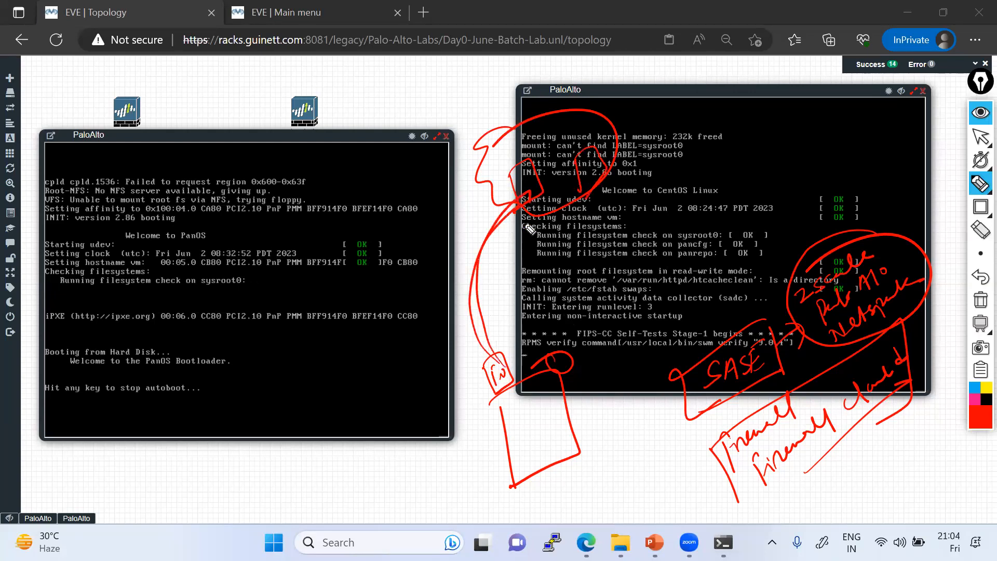
left_click_drag(554, 360, 579, 187)
left_click_drag(553, 320, 584, 197)
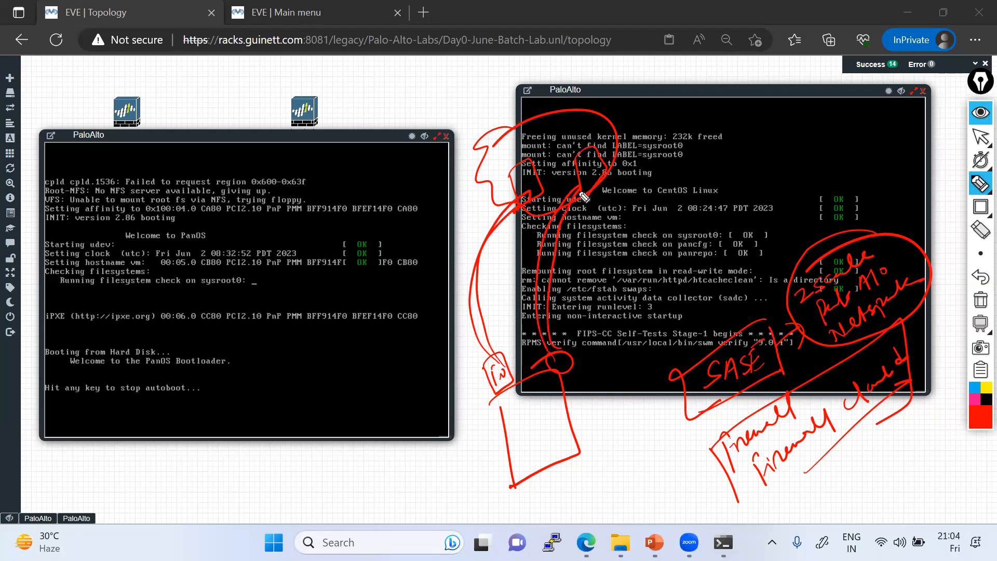
Step: Draw a labelled PC box linked into the sketch, plus arrows pointing up-right
left_click_drag(580, 454, 598, 488)
mouse_move(598, 459)
left_mouse_down()
mouse_move(594, 487)
mouse_move(656, 457)
mouse_move(498, 396)
mouse_move(494, 380)
left_mouse_up()
mouse_move(575, 470)
left_mouse_down()
mouse_move(555, 399)
mouse_move(559, 370)
left_mouse_up()
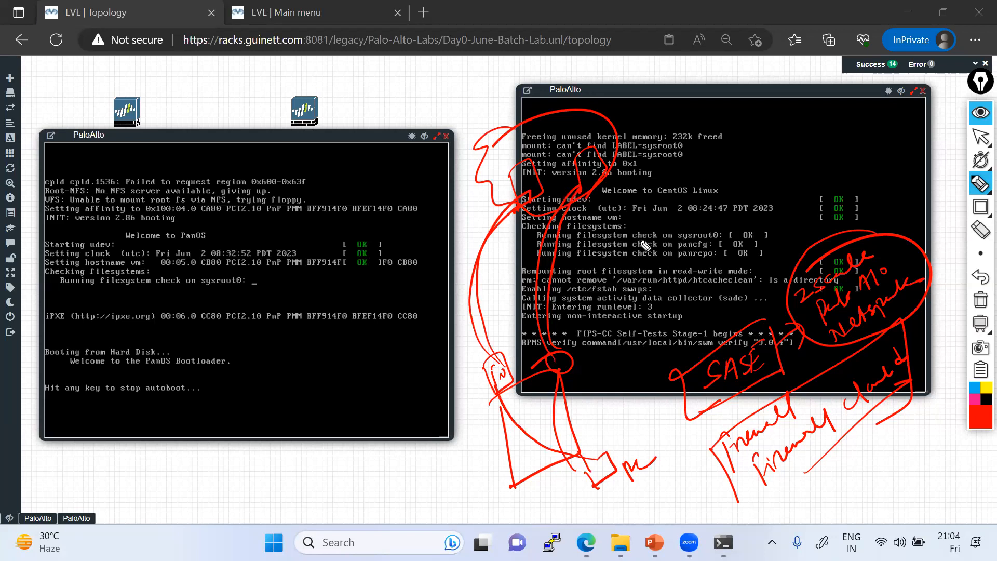
mouse_move(636, 170)
left_mouse_down()
mouse_move(657, 166)
mouse_move(652, 180)
left_mouse_up()
left_click_drag(596, 273, 621, 259)
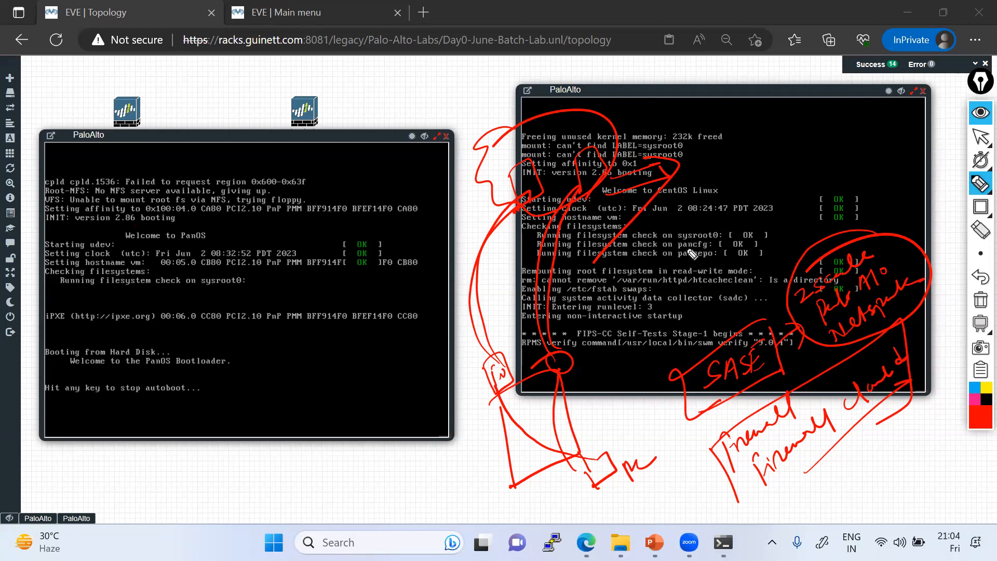
mouse_move(592, 196)
left_mouse_down()
mouse_move(618, 238)
mouse_move(658, 230)
left_mouse_up()
mouse_move(647, 224)
left_mouse_down()
mouse_move(663, 231)
mouse_move(652, 254)
left_mouse_up()
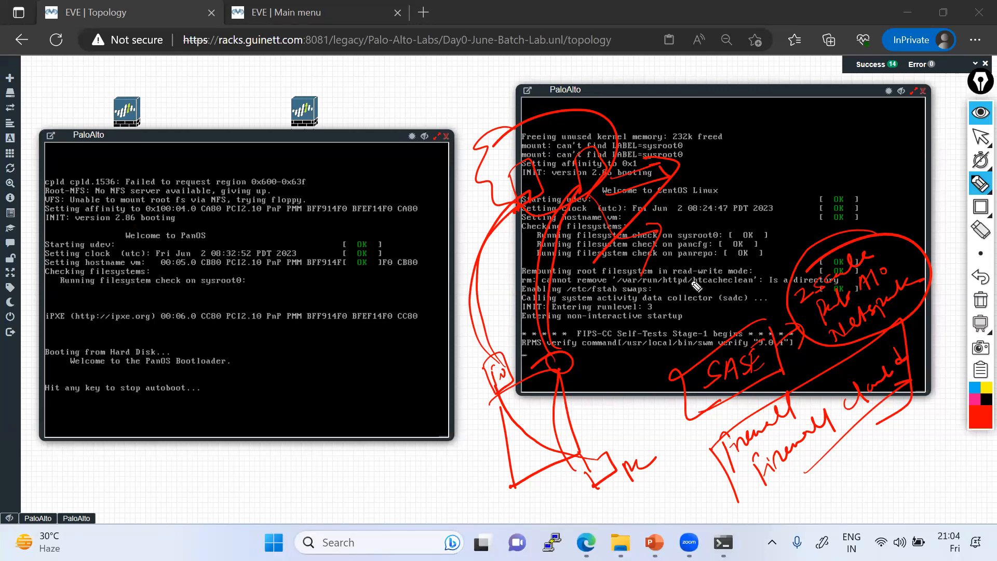
Step: Write facebook, yahoo and Google as internet sites, with Yes above the sketch
left_click_drag(740, 161, 734, 196)
mouse_move(745, 176)
left_mouse_down()
mouse_move(808, 153)
mouse_move(824, 129)
left_mouse_up()
mouse_move(758, 200)
left_mouse_down()
mouse_move(787, 197)
mouse_move(825, 167)
left_mouse_up()
mouse_move(790, 222)
left_mouse_down()
mouse_move(830, 209)
mouse_move(831, 177)
mouse_move(893, 111)
mouse_move(909, 133)
mouse_move(844, 156)
left_mouse_up()
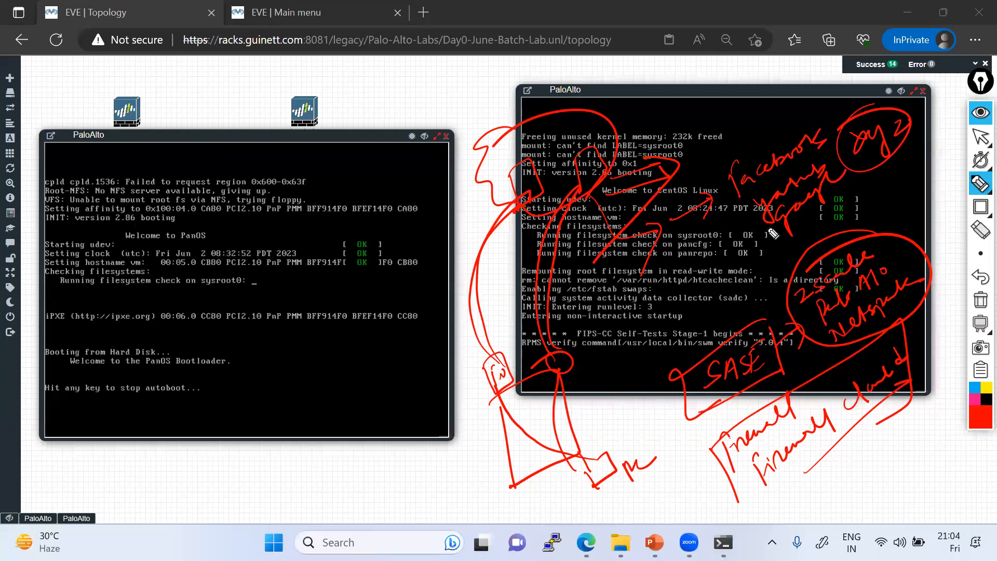
mouse_move(671, 136)
left_mouse_down()
mouse_move(676, 104)
mouse_move(691, 110)
mouse_move(708, 97)
left_mouse_up()
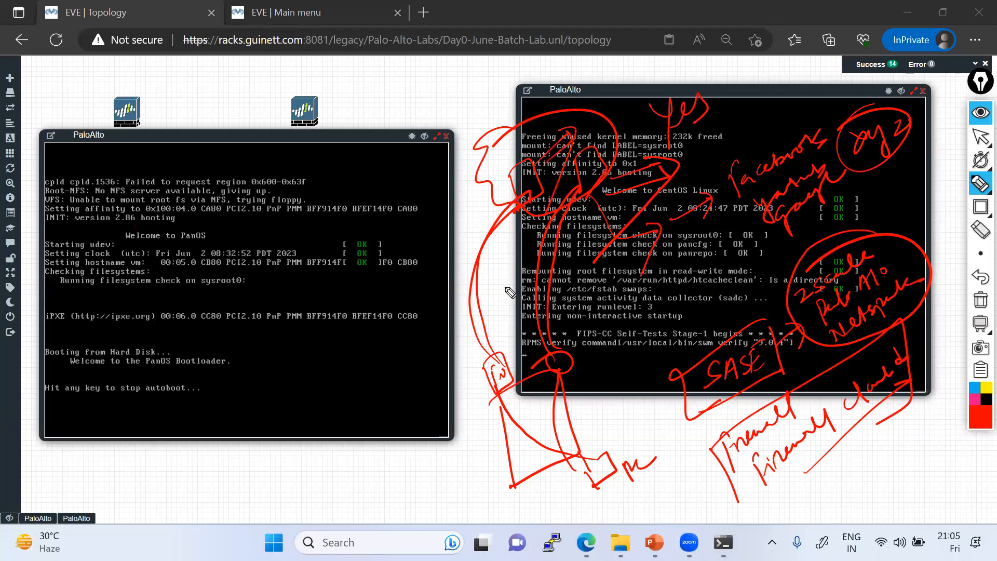
Step: Sweep a curve down to the left console and draw a box labelled Admin
left_click_drag(530, 126, 561, 134)
left_click_drag(549, 111, 535, 154)
left_click_drag(440, 179, 570, 111)
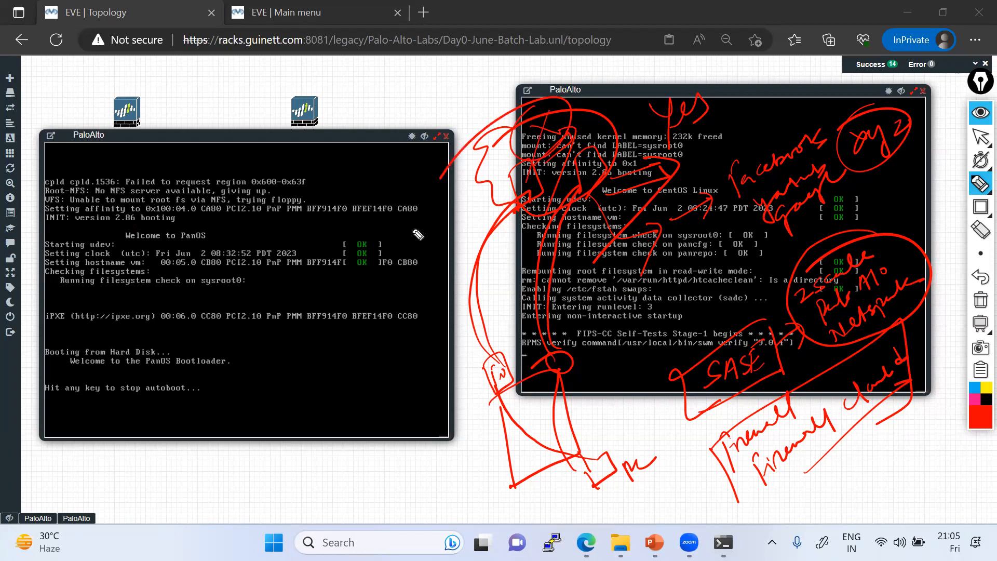
left_click_drag(524, 179, 322, 398)
mouse_move(215, 435)
left_mouse_down()
mouse_move(258, 492)
mouse_move(323, 395)
mouse_move(248, 514)
left_mouse_up()
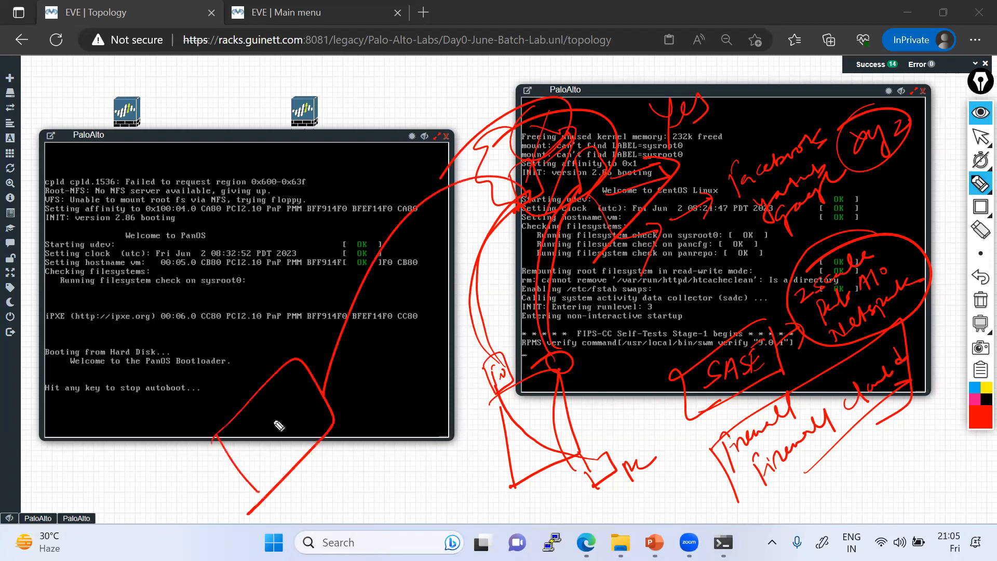
left_click_drag(198, 418, 212, 419)
mouse_move(192, 410)
left_mouse_down()
mouse_move(248, 375)
mouse_move(302, 316)
left_mouse_up()
left_click(256, 331)
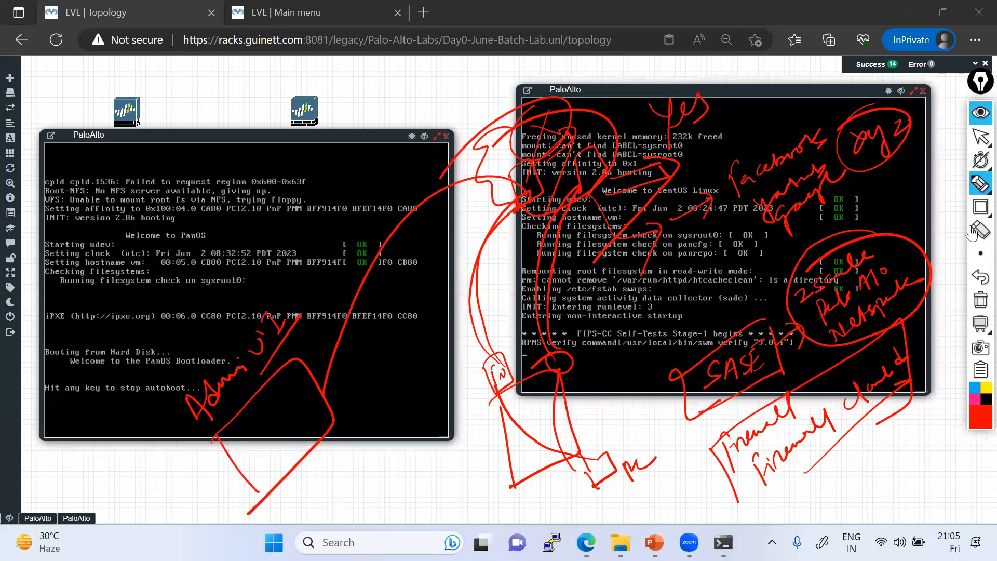
Step: Tick the filesystem check and 2023 date lines on the right console
left_click_drag(923, 210, 885, 228)
left_click_drag(696, 172, 744, 147)
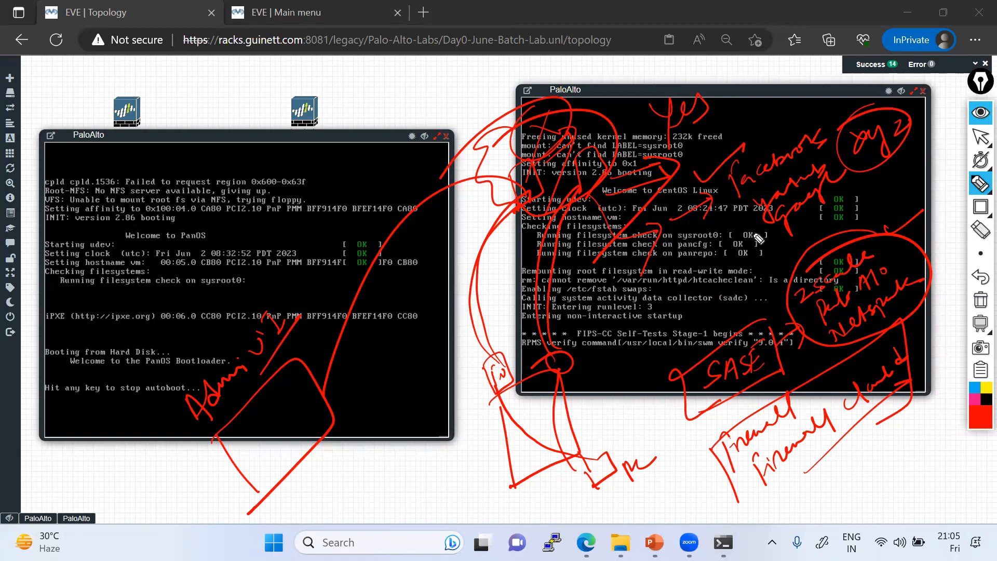
left_click_drag(748, 225, 799, 207)
Step: Clear all red annotations and return to the pointer tool
left_click(979, 300)
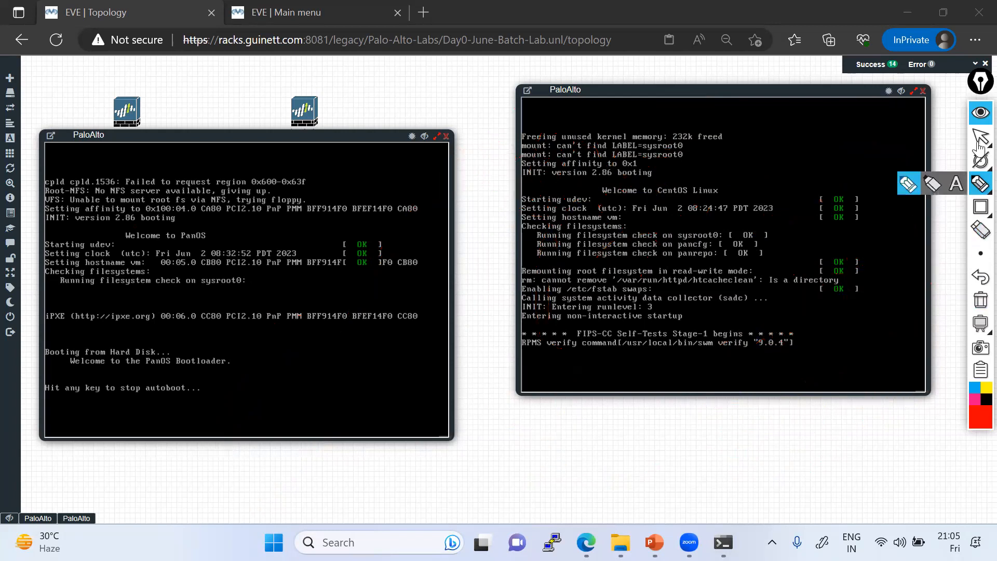
left_click(979, 142)
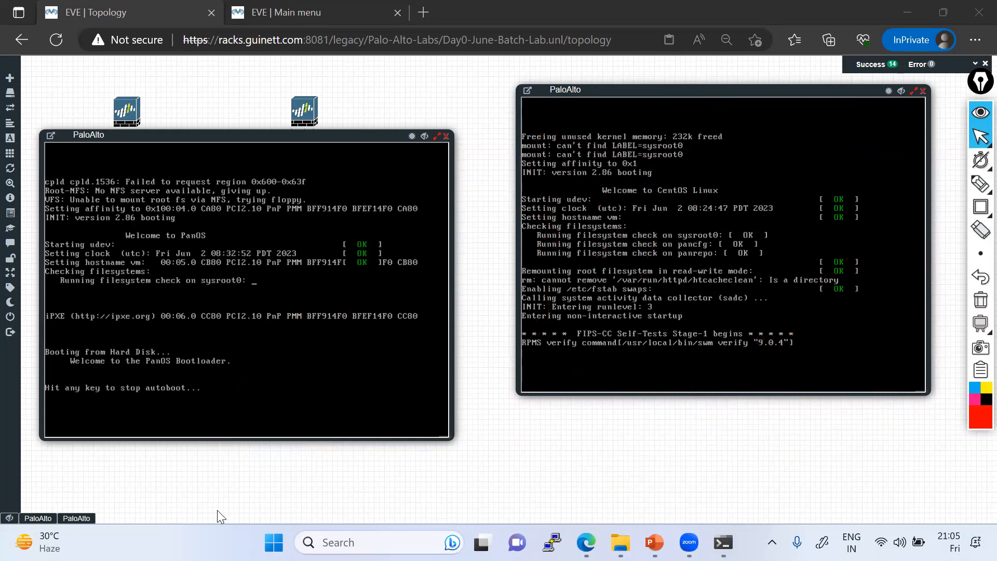
left_click(629, 326)
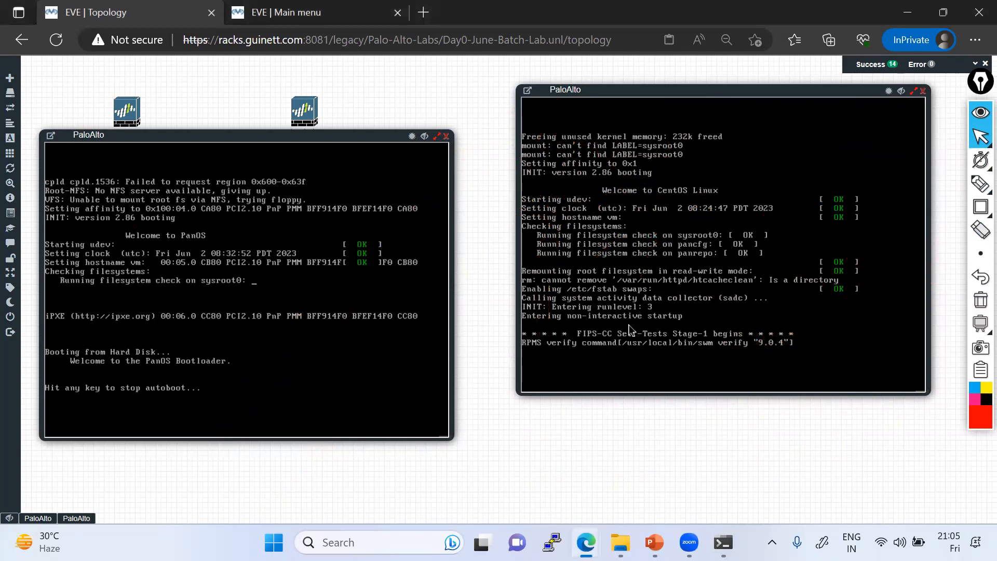
Step: Close the right console, move the second PaloAlto node right and start it
left_click(923, 91)
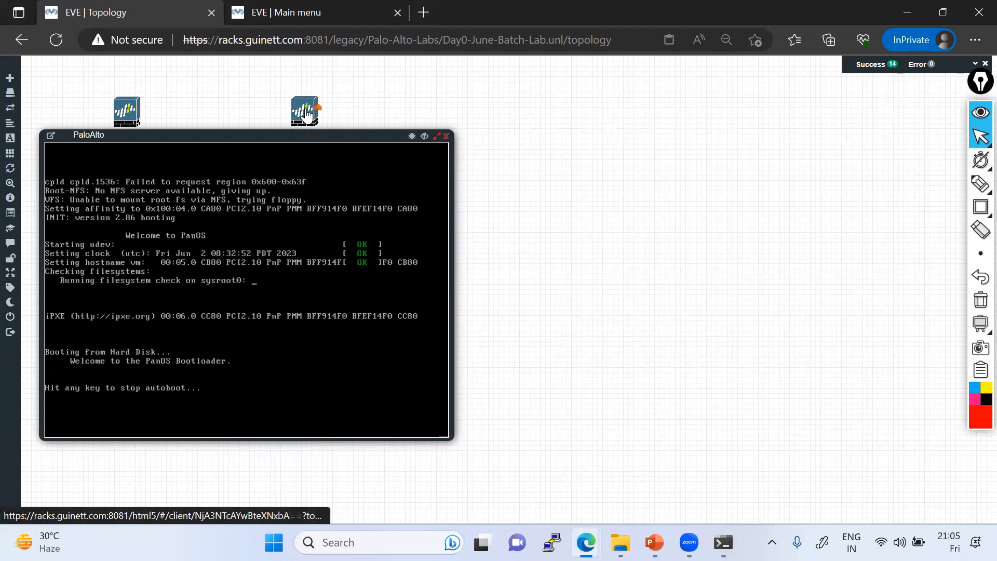
left_click_drag(310, 123, 605, 122)
right_click(604, 118)
left_click(633, 137)
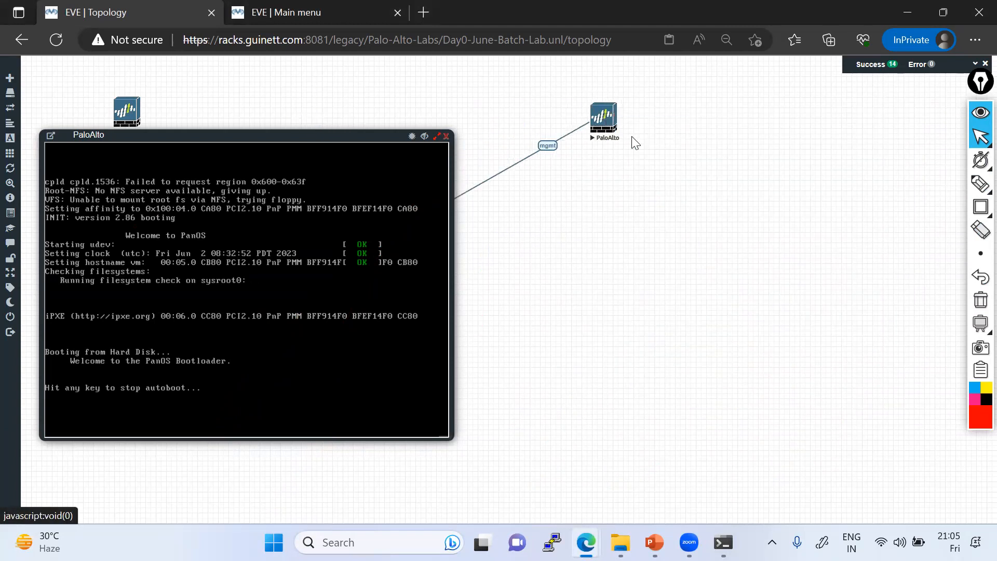
left_click_drag(211, 139, 241, 168)
Step: Delete the right PaloAlto node
right_click(608, 128)
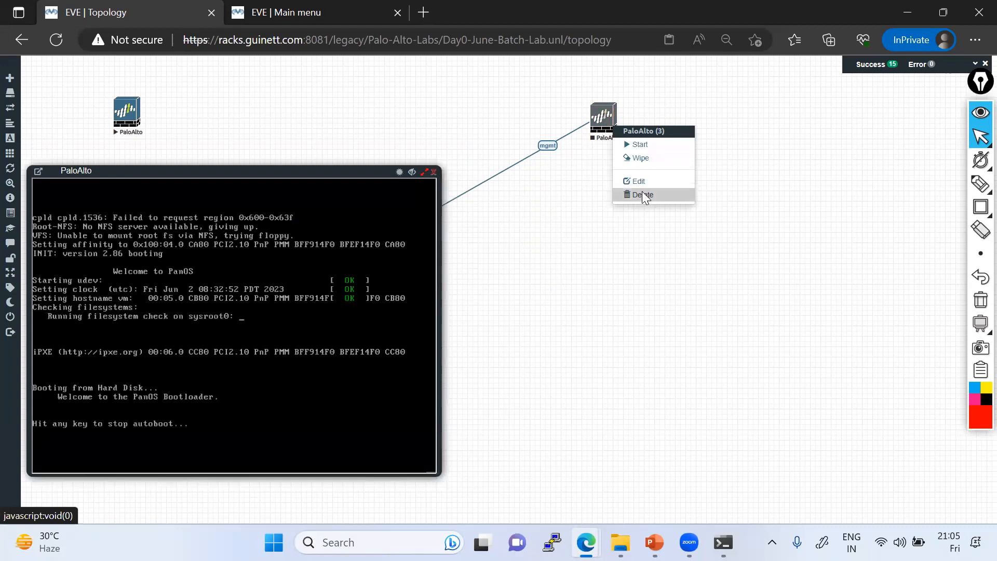
left_click(642, 191)
left_click(465, 139)
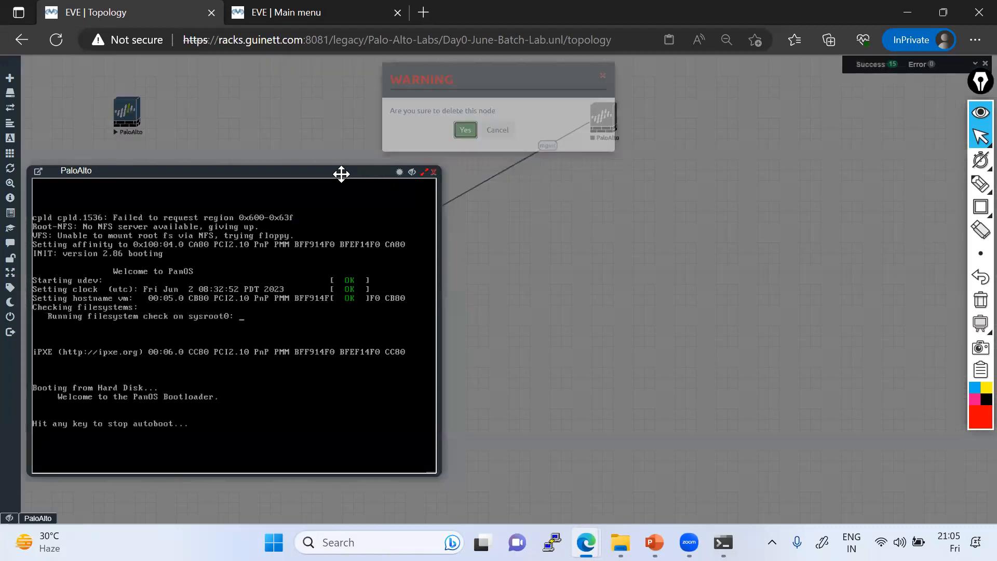
Step: Add a new Palo Alto template node with a different Palo Alto image
right_click(696, 162)
left_click(714, 180)
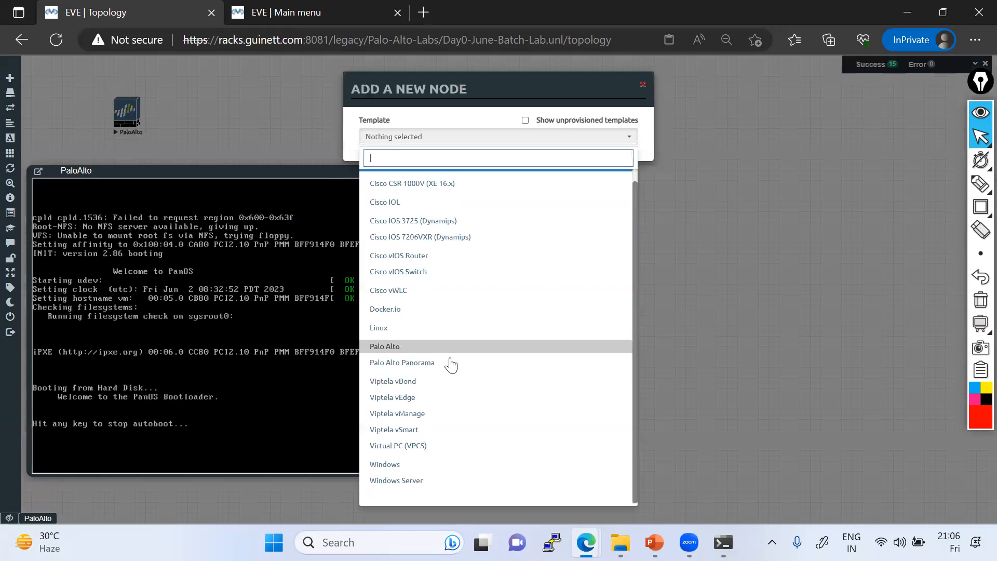
left_click(410, 346)
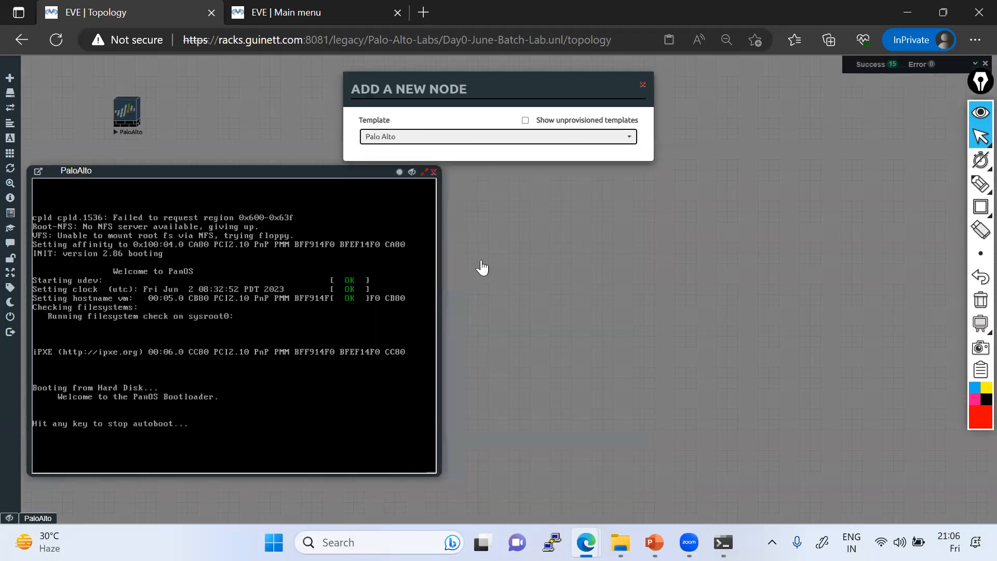
left_click(531, 183)
left_click(528, 214)
scroll(501, 419, "down", 5)
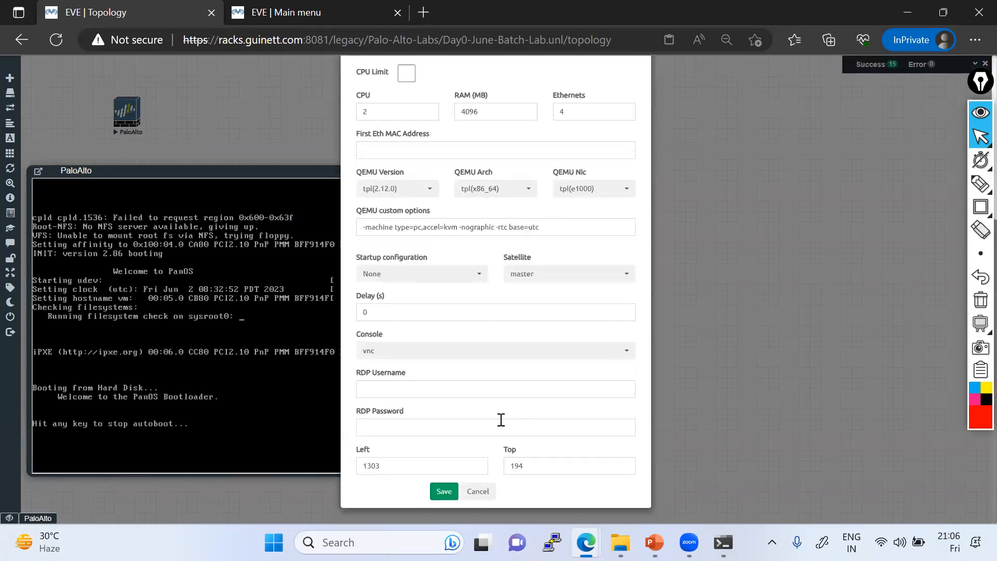
left_click(444, 491)
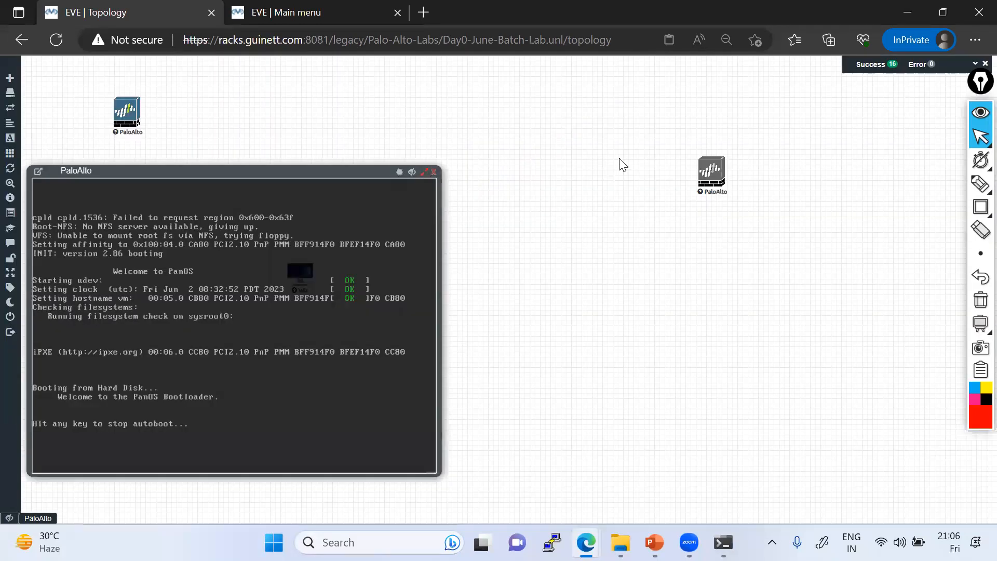
Step: Nudge the new PaloAlto node up-left and start it
left_click_drag(701, 139, 684, 131)
right_click(693, 129)
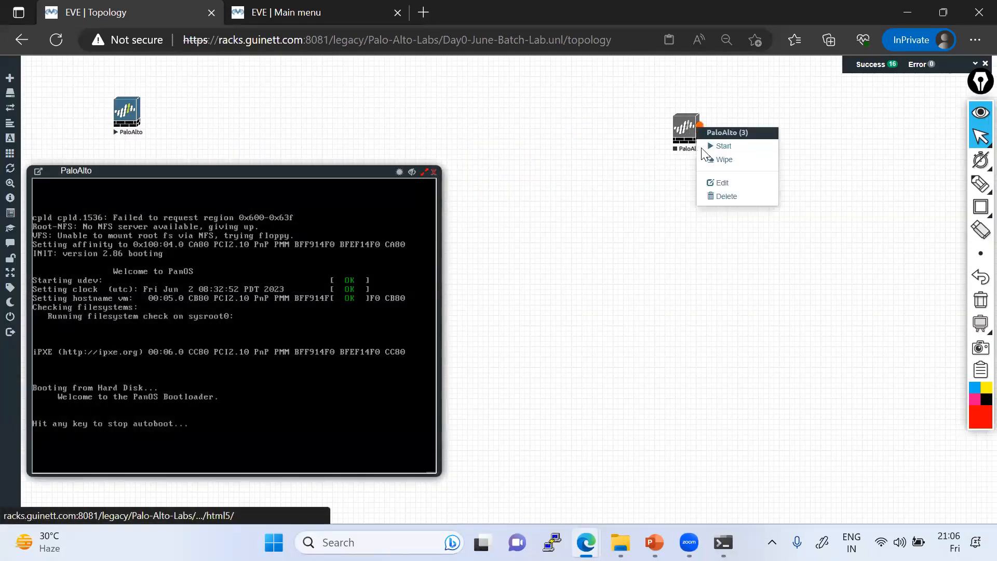
left_click(719, 148)
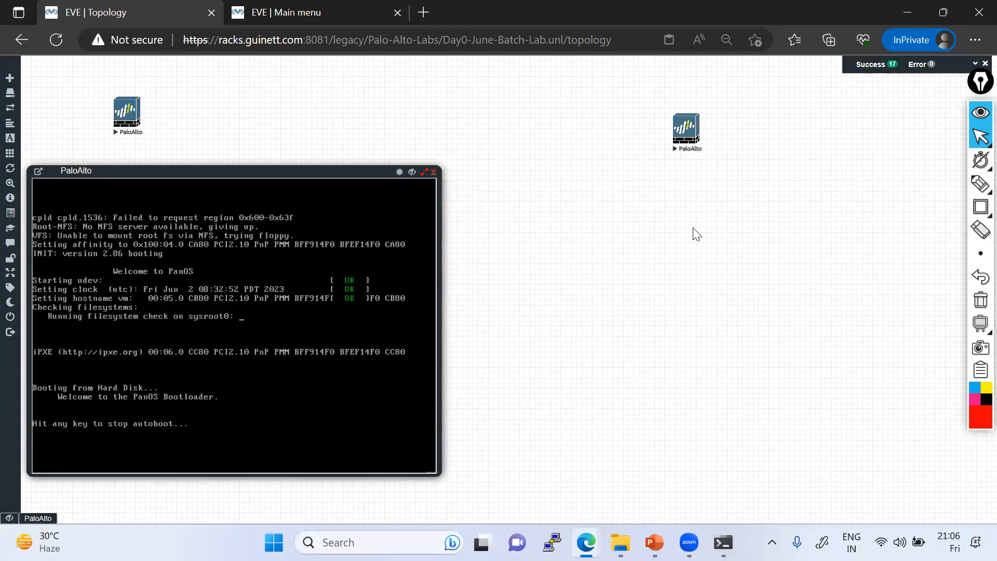
left_click(981, 183)
Step: Handwrite Certif and Rout notes plus a circled, underlined L2 Dc note
mouse_move(737, 347)
left_mouse_down()
mouse_move(756, 349)
mouse_move(788, 323)
left_mouse_up()
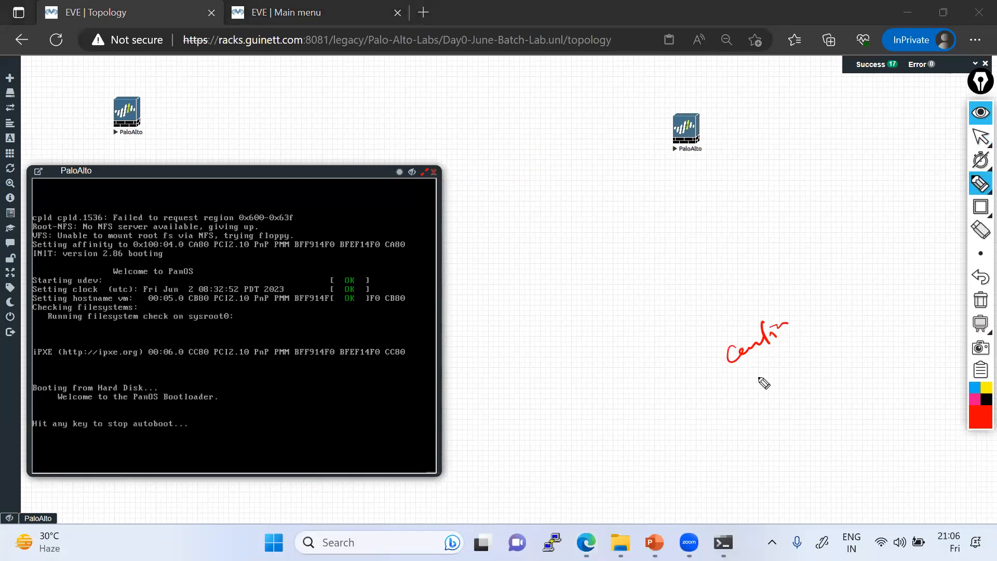
mouse_move(740, 393)
left_mouse_down()
mouse_move(844, 321)
mouse_move(754, 419)
mouse_move(790, 403)
left_mouse_up()
left_click_drag(794, 393, 846, 366)
left_click_drag(820, 403, 857, 367)
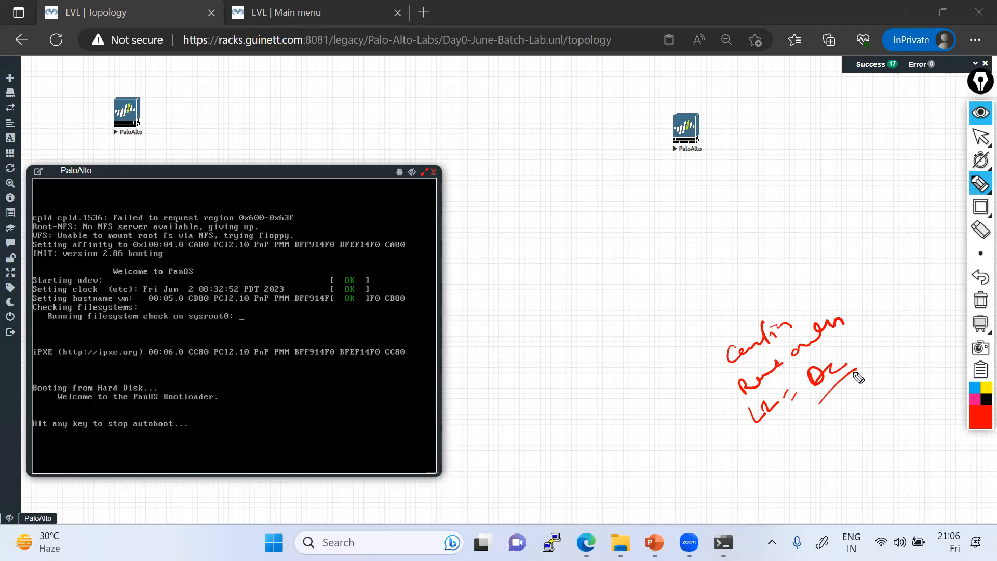
left_click_drag(761, 436, 808, 398)
mouse_move(738, 415)
left_mouse_down()
mouse_move(841, 340)
mouse_move(800, 421)
mouse_move(808, 399)
left_mouse_up()
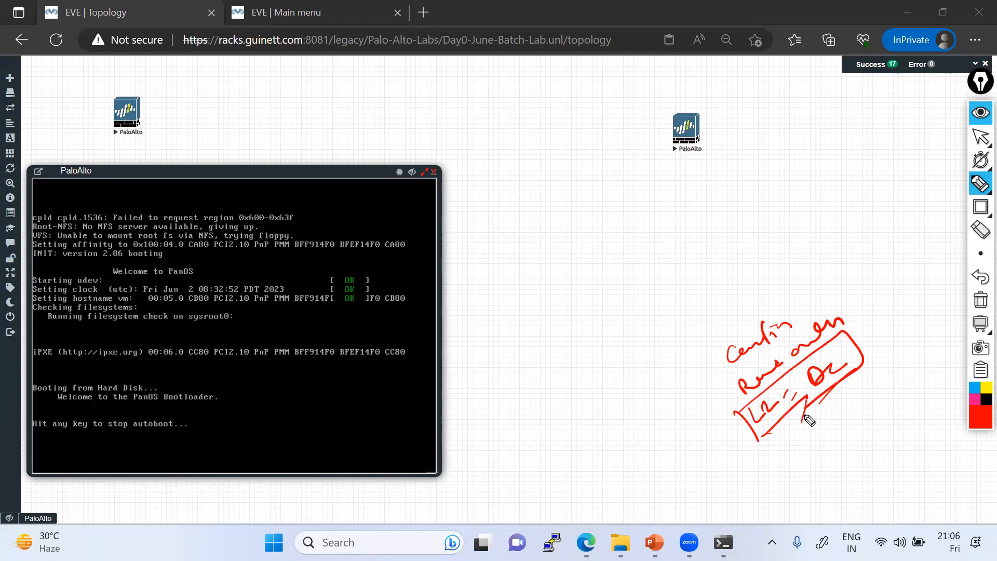
Step: Write and circle an L3 note, then move the PaloAlto console up-right
left_click_drag(777, 439, 791, 448)
mouse_move(804, 415)
left_mouse_down()
mouse_move(817, 453)
mouse_move(835, 420)
left_mouse_up()
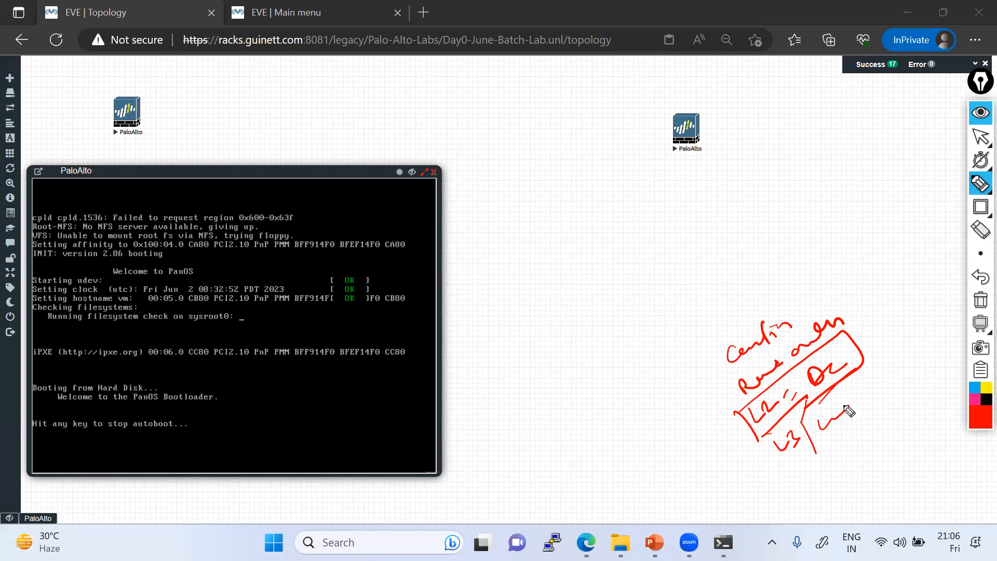
mouse_move(777, 447)
left_mouse_down()
mouse_move(785, 471)
mouse_move(800, 468)
mouse_move(813, 443)
left_mouse_up()
mouse_move(848, 402)
left_mouse_down()
mouse_move(754, 451)
mouse_move(808, 416)
left_mouse_up()
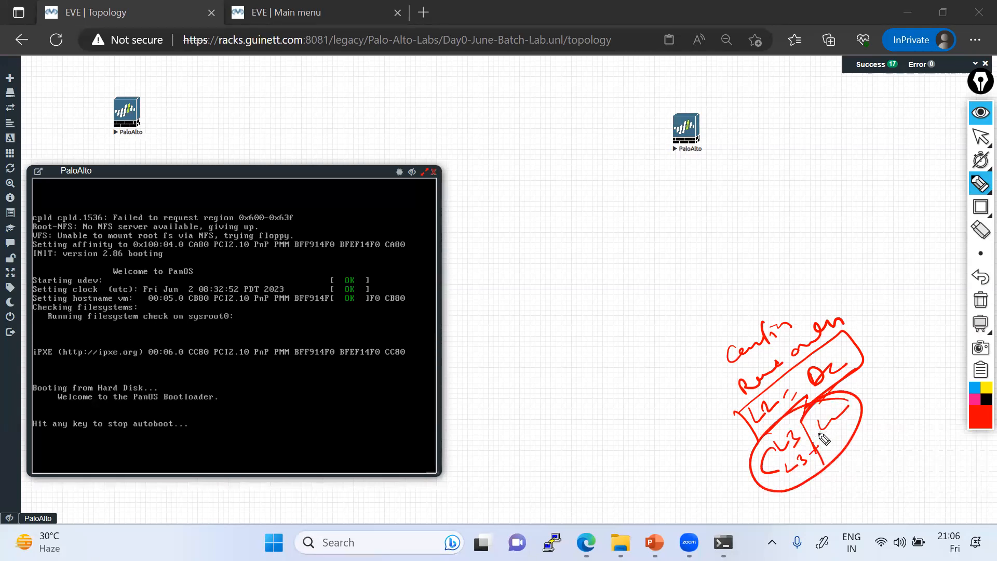
left_click(980, 137)
left_click_drag(199, 175, 298, 105)
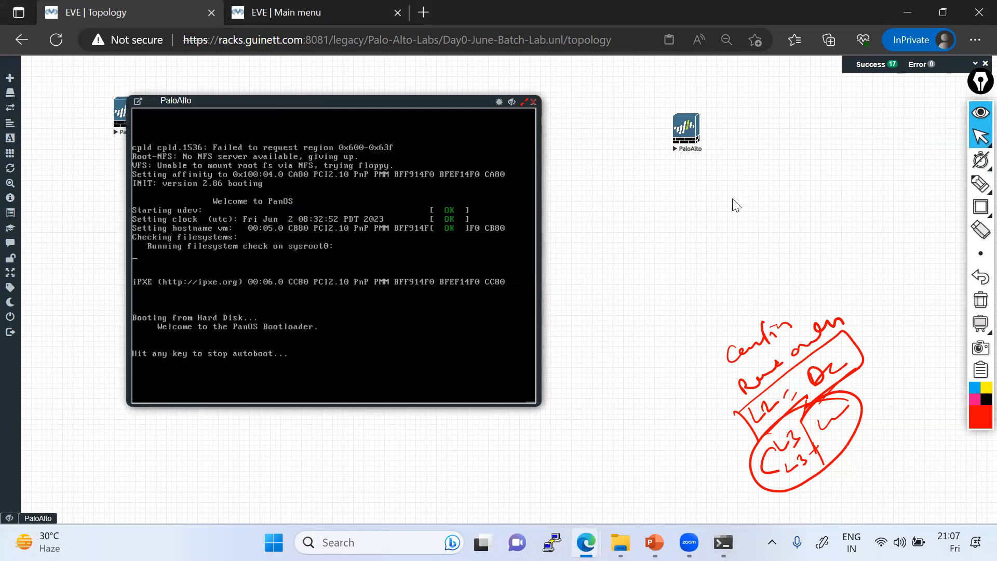
Step: Clear the red notes and nudge the first PaloAlto console up-left
left_click(980, 301)
mouse_move(980, 139)
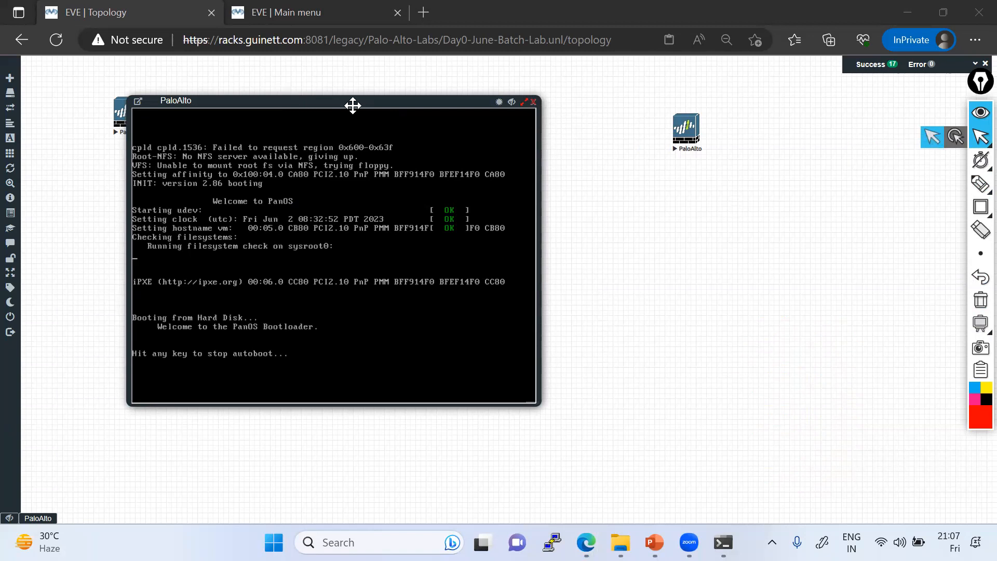
left_click_drag(265, 96, 261, 101)
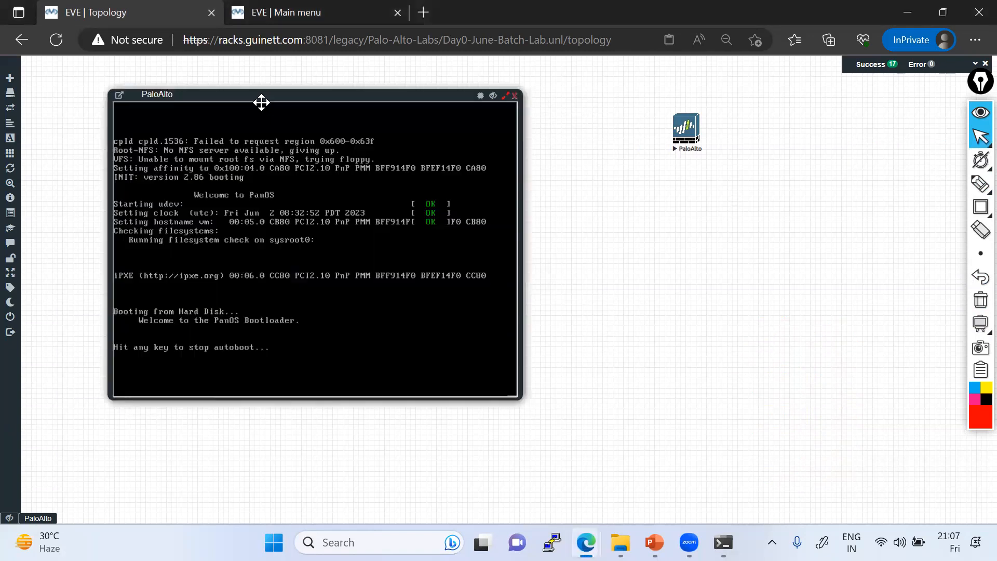
Step: Open the second PaloAlto node's console, shift it right, and move the node up-right
left_click(695, 136)
left_click_drag(139, 68, 414, 140)
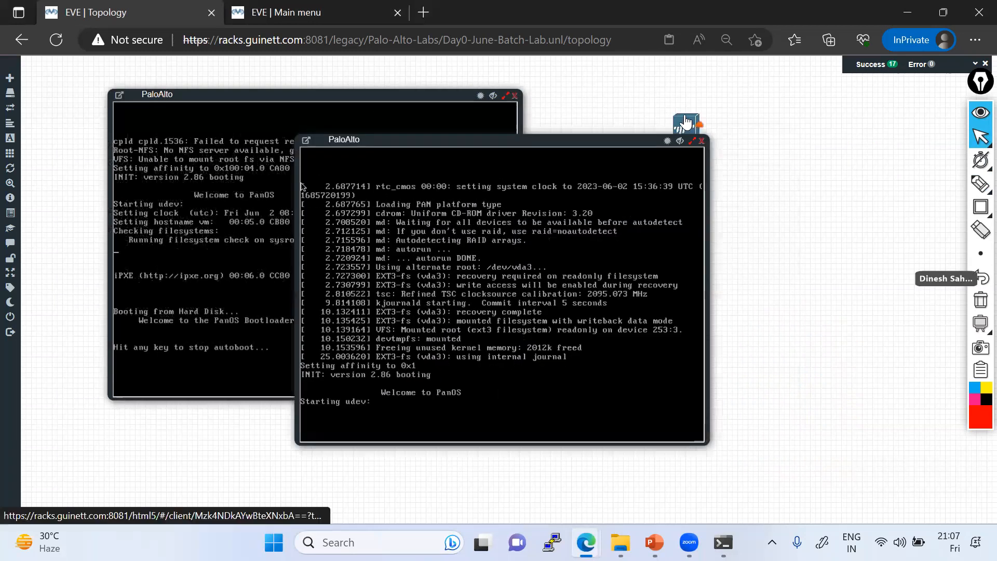
left_click_drag(685, 126, 728, 91)
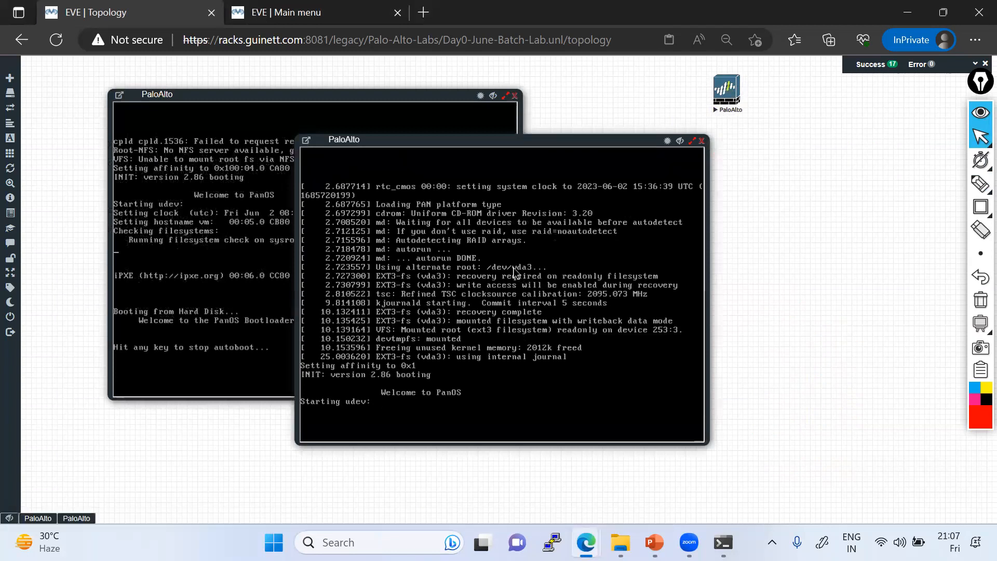
left_click_drag(416, 139, 621, 144)
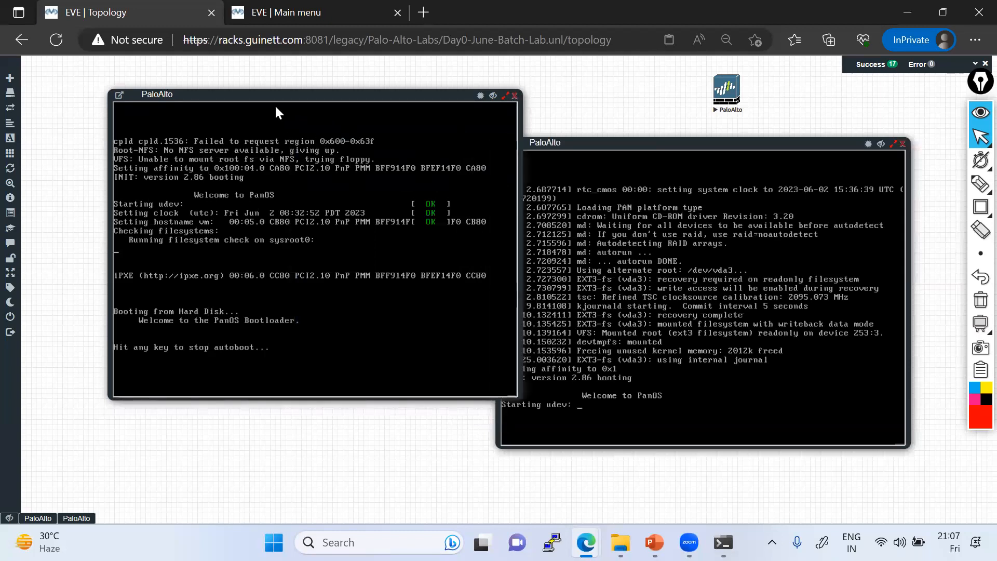
Step: Shift the left PaloAlto console slightly left so both consoles sit side by side
left_click_drag(270, 99, 203, 120)
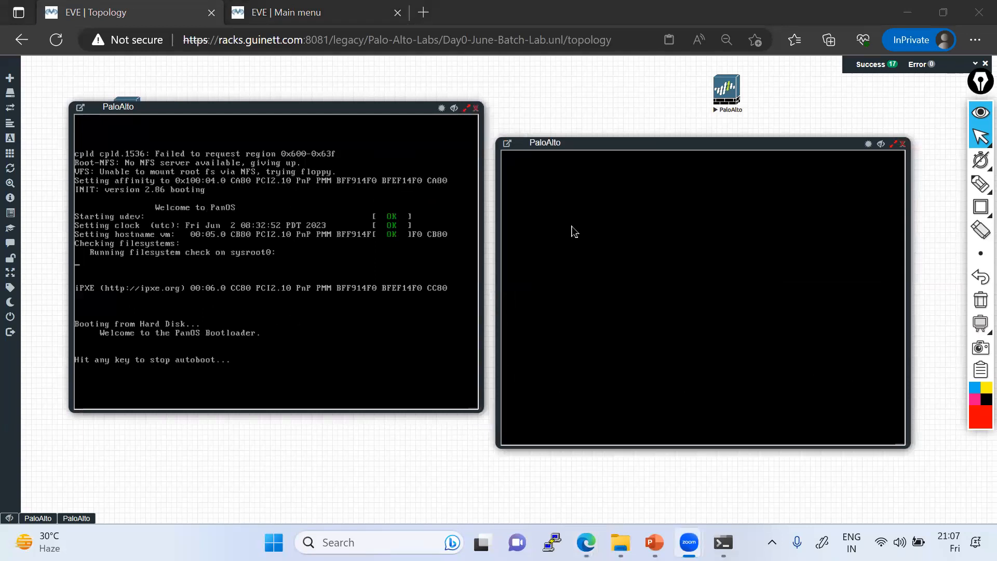
left_click(981, 183)
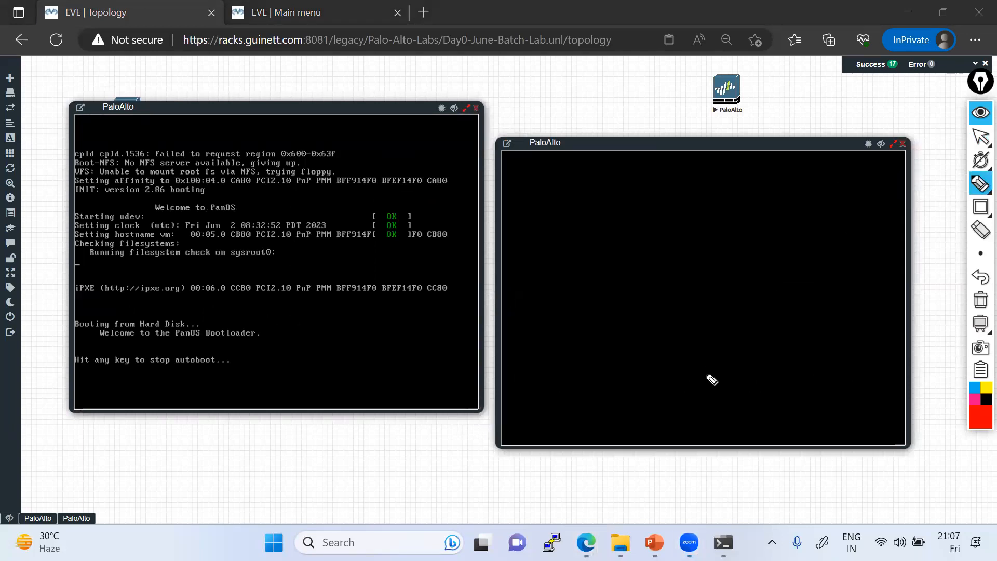
Step: Handwrite Azure, AWS and GCP in a box, with an underlined Cloud label beside it
left_click_drag(687, 399, 756, 349)
mouse_move(714, 423)
left_mouse_down()
mouse_move(732, 418)
mouse_move(740, 399)
mouse_move(756, 453)
mouse_move(780, 418)
left_mouse_up()
mouse_move(730, 480)
left_mouse_down()
mouse_move(660, 383)
mouse_move(768, 311)
mouse_move(738, 501)
left_mouse_up()
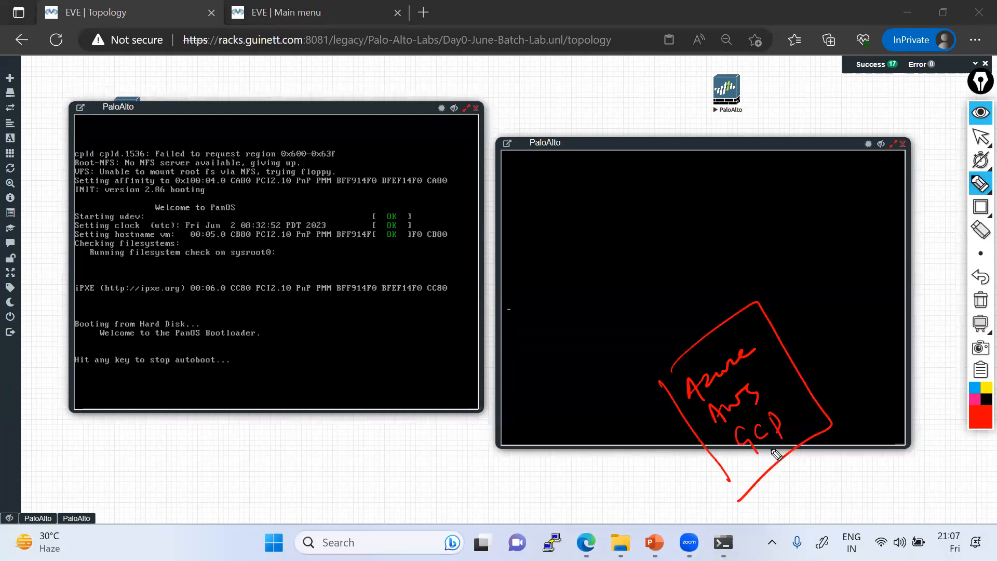
mouse_move(831, 343)
left_mouse_down()
mouse_move(832, 354)
mouse_move(846, 351)
left_mouse_up()
mouse_move(852, 340)
left_mouse_down()
mouse_move(852, 351)
mouse_move(886, 312)
left_mouse_up()
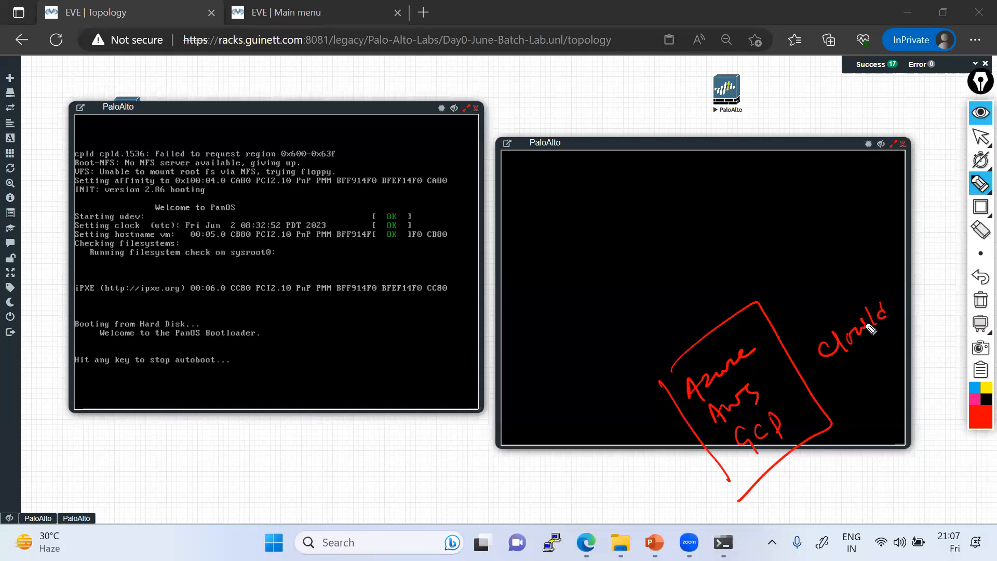
left_click_drag(828, 383, 906, 322)
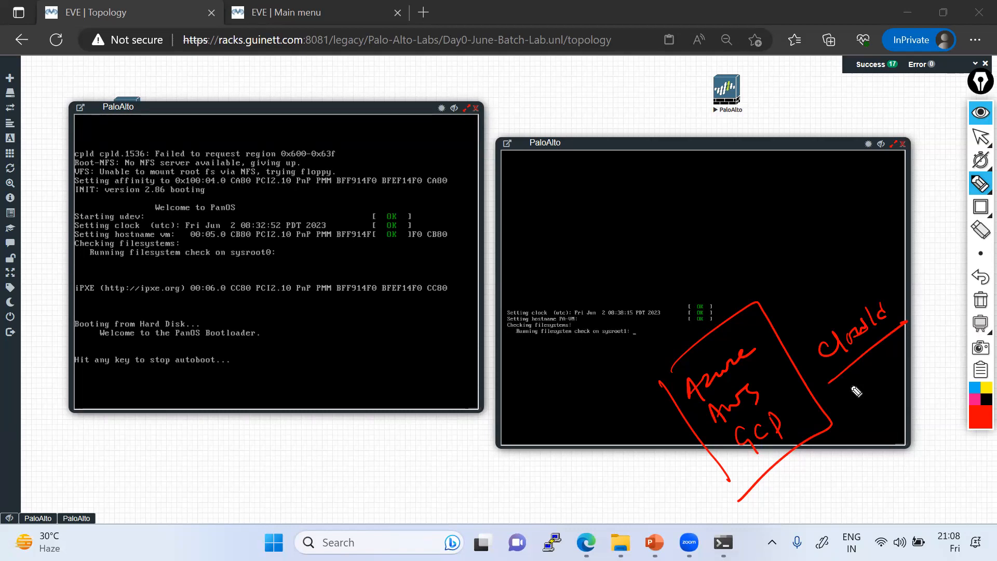
Step: Frame the right console in red and sketch a brick-wall firewall on it
mouse_move(509, 152)
left_mouse_down()
mouse_move(521, 425)
mouse_move(538, 154)
left_mouse_up()
mouse_move(839, 158)
left_mouse_down()
mouse_move(889, 307)
mouse_move(642, 455)
mouse_move(529, 441)
left_mouse_up()
left_click_drag(540, 154, 508, 196)
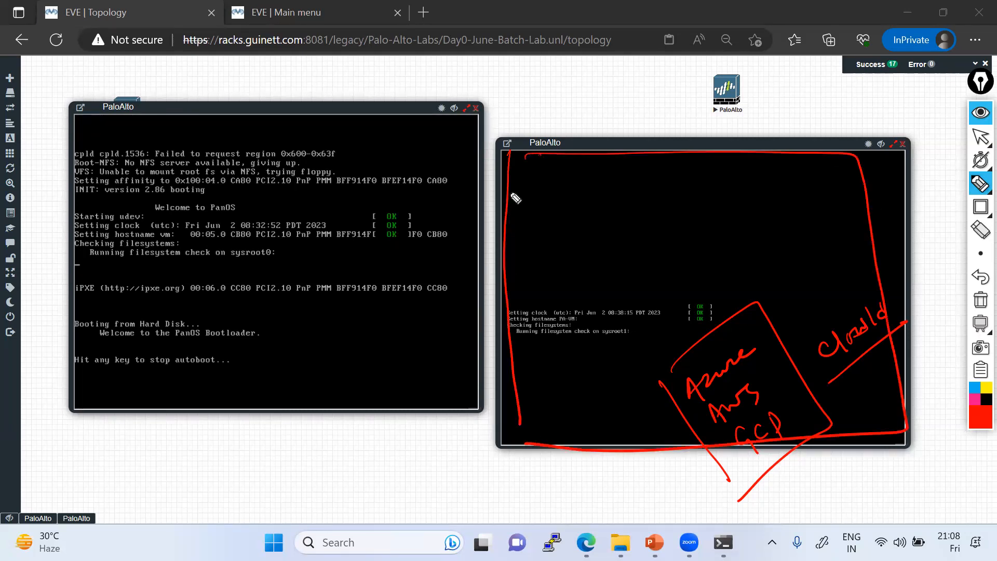
left_click_drag(599, 154, 542, 186)
left_click_drag(649, 159, 493, 235)
left_click_drag(587, 182, 588, 216)
mouse_move(644, 176)
left_mouse_down()
mouse_move(615, 215)
mouse_move(565, 225)
left_mouse_up()
mouse_move(527, 227)
left_mouse_down()
mouse_move(527, 263)
mouse_move(491, 275)
left_mouse_up()
left_click_drag(583, 221, 514, 270)
mouse_move(639, 201)
left_mouse_down()
mouse_move(634, 240)
mouse_move(566, 261)
mouse_move(506, 316)
left_mouse_up()
left_click_drag(583, 294, 524, 313)
mouse_move(636, 236)
left_mouse_down()
mouse_move(611, 281)
mouse_move(554, 307)
left_mouse_up()
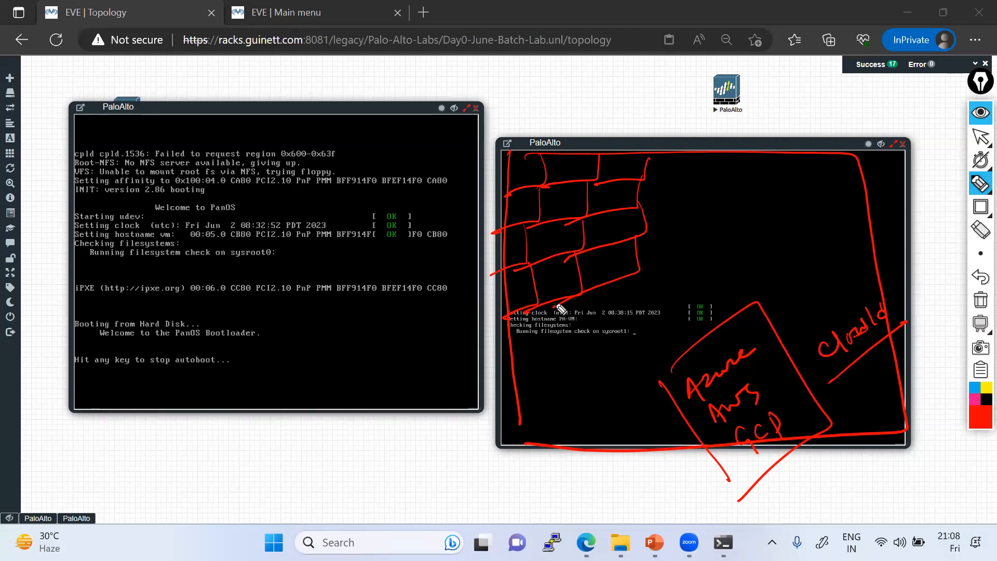
Step: Outline the left console as on-premises with circled Pm, Ac and Img notes
mouse_move(136, 208)
left_mouse_down()
mouse_move(179, 409)
mouse_move(298, 120)
mouse_move(153, 449)
left_mouse_up()
left_click_drag(217, 431, 250, 468)
mouse_move(228, 434)
left_mouse_down()
mouse_move(235, 445)
mouse_move(274, 405)
left_mouse_up()
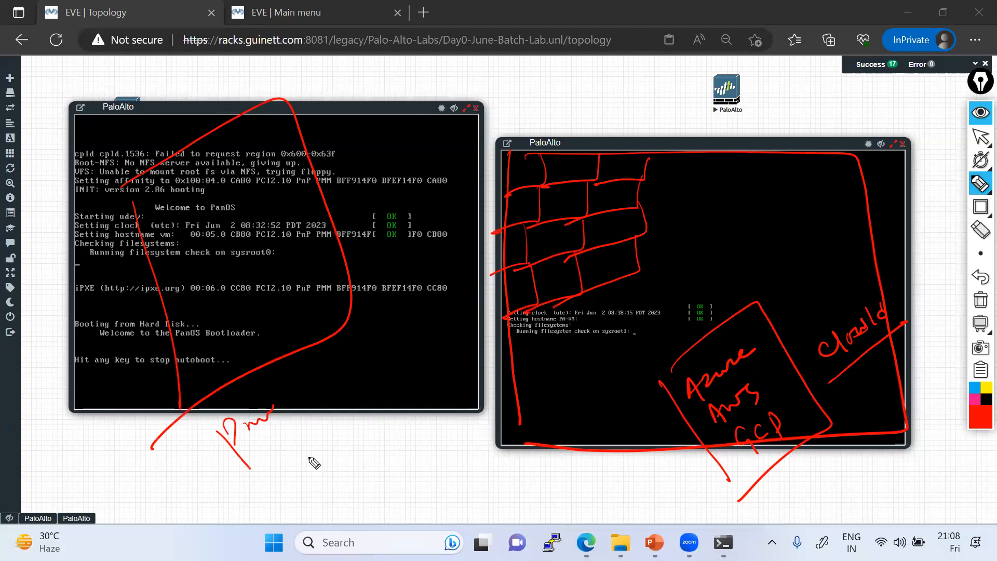
mouse_move(253, 468)
left_mouse_down()
mouse_move(274, 453)
mouse_move(292, 501)
left_mouse_up()
mouse_move(277, 492)
left_mouse_down()
mouse_move(309, 480)
mouse_move(350, 486)
mouse_move(333, 470)
left_mouse_up()
mouse_move(273, 385)
left_mouse_down()
mouse_move(379, 478)
mouse_move(363, 496)
left_mouse_up()
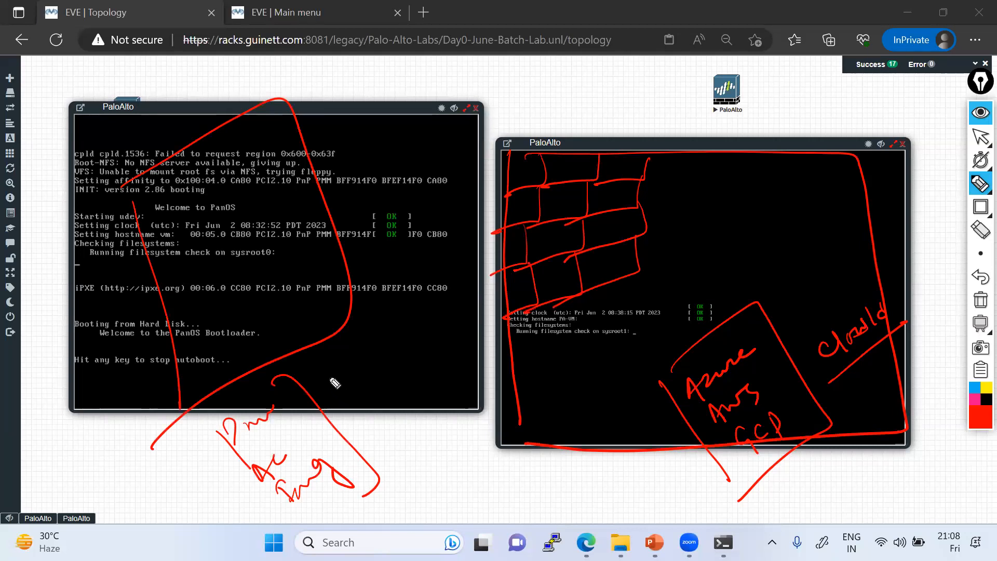
mouse_move(281, 323)
left_mouse_down()
mouse_move(294, 344)
mouse_move(276, 338)
left_mouse_up()
left_click_drag(285, 301, 294, 324)
mouse_move(296, 296)
left_mouse_down()
mouse_move(331, 367)
mouse_move(362, 328)
mouse_move(377, 335)
mouse_move(374, 326)
mouse_move(214, 491)
mouse_move(347, 307)
mouse_move(263, 393)
left_mouse_up()
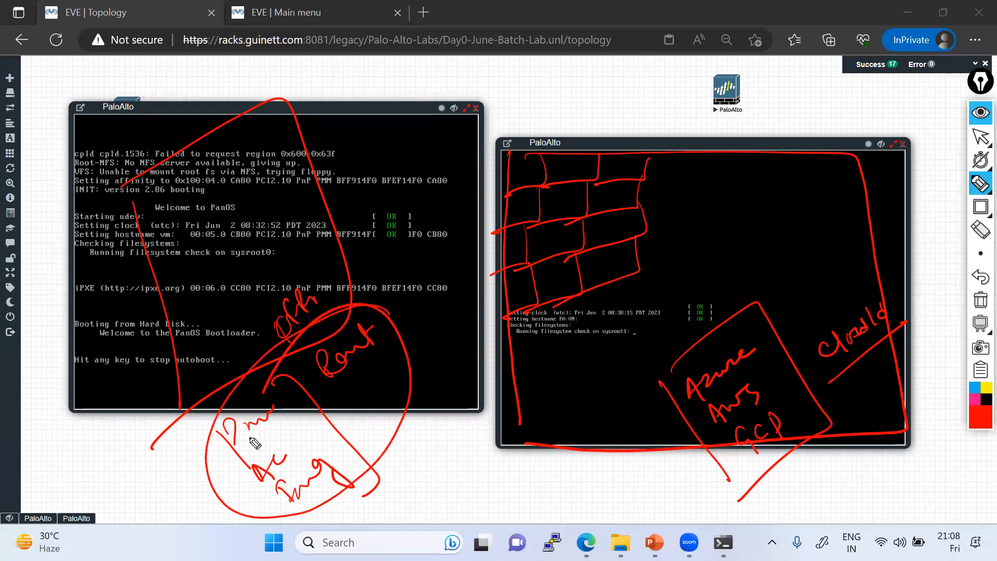
Step: Link the wall sketch toward the left console with an arrow and write an underlined Pasgo note
mouse_move(413, 448)
left_mouse_down()
mouse_move(406, 483)
mouse_move(457, 423)
left_mouse_up()
mouse_move(636, 151)
left_mouse_down()
mouse_move(630, 275)
mouse_move(461, 309)
left_mouse_up()
left_click_drag(681, 208, 643, 270)
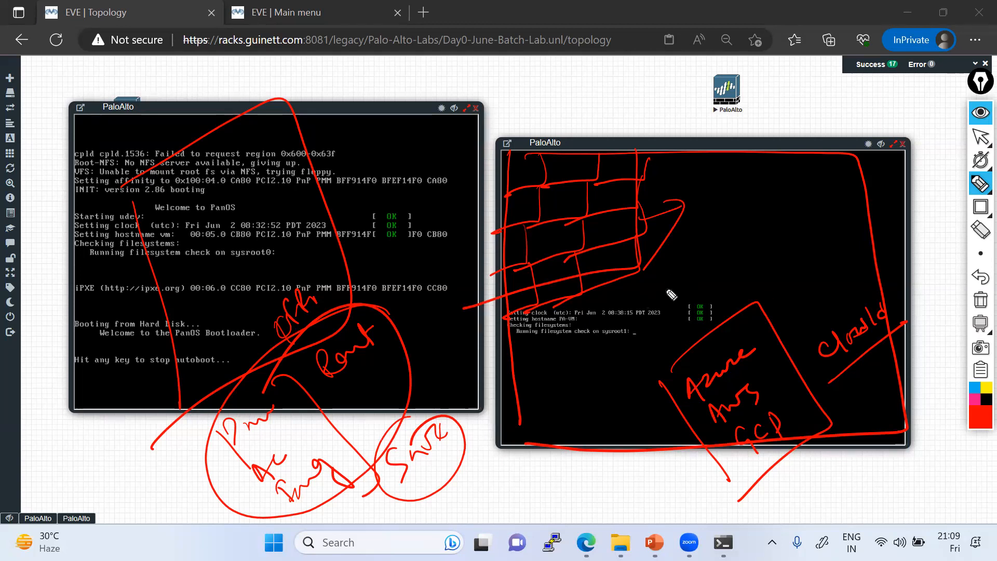
mouse_move(524, 376)
left_mouse_down()
mouse_move(537, 408)
mouse_move(553, 385)
mouse_move(606, 371)
mouse_move(595, 387)
left_mouse_up()
left_click_drag(534, 431, 579, 393)
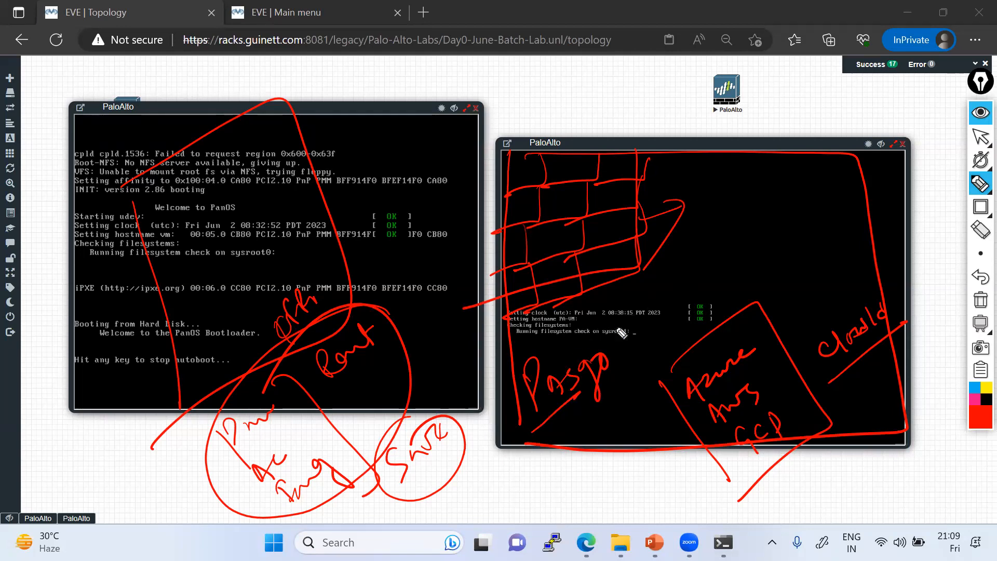
Step: Tick Azure, AWS and GCP, then clear all annotations from both consoles
left_click_drag(736, 344, 764, 311)
left_click_drag(771, 375, 792, 359)
left_click_drag(799, 409, 818, 388)
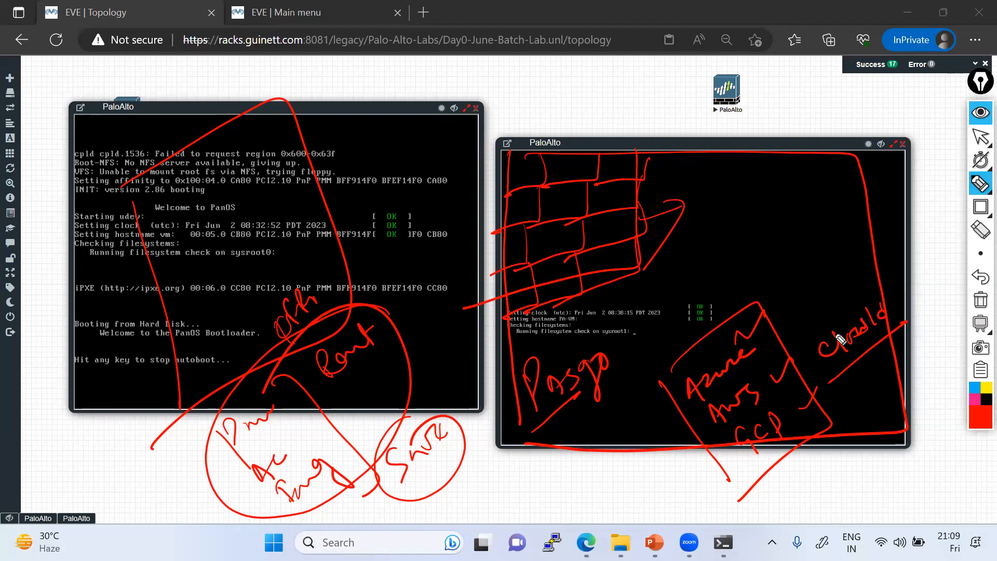
left_click(980, 303)
Step: Handwrite a red 'USB (pen drive)' note on the right console and box it
mouse_move(730, 391)
left_mouse_down()
mouse_move(739, 404)
mouse_move(746, 388)
mouse_move(759, 396)
left_mouse_up()
left_click_drag(767, 379, 772, 387)
left_click_drag(738, 427, 800, 386)
mouse_move(777, 348)
left_mouse_down()
mouse_move(713, 400)
mouse_move(770, 412)
left_mouse_up()
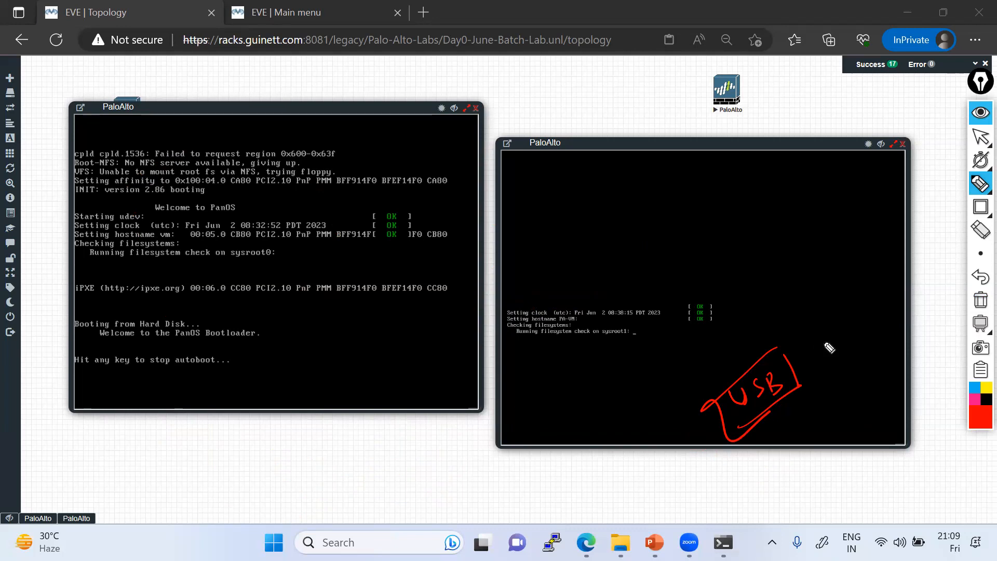
Step: Write 'google - Drive' at the console's top-left and underline it
mouse_move(526, 182)
left_mouse_down()
mouse_move(558, 182)
mouse_move(616, 151)
mouse_move(651, 160)
mouse_move(710, 151)
mouse_move(733, 136)
mouse_move(730, 142)
left_mouse_up()
left_click_drag(545, 225, 747, 146)
left_click_drag(674, 339, 707, 411)
left_click_drag(685, 393, 714, 388)
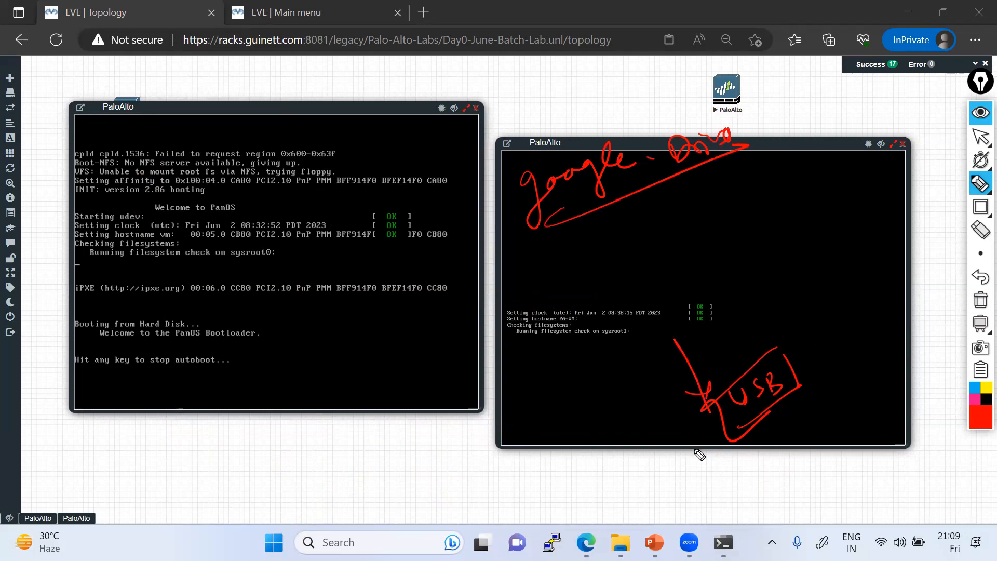
Step: Add a bracketed side note to the right of the USB note
mouse_move(820, 319)
left_mouse_down()
mouse_move(819, 389)
mouse_move(870, 324)
mouse_move(880, 340)
mouse_move(865, 394)
left_mouse_up()
left_click_drag(874, 372, 896, 358)
left_click_drag(860, 403, 875, 410)
left_click_drag(880, 397, 883, 411)
left_click_drag(856, 378, 863, 366)
left_click_drag(892, 395, 916, 385)
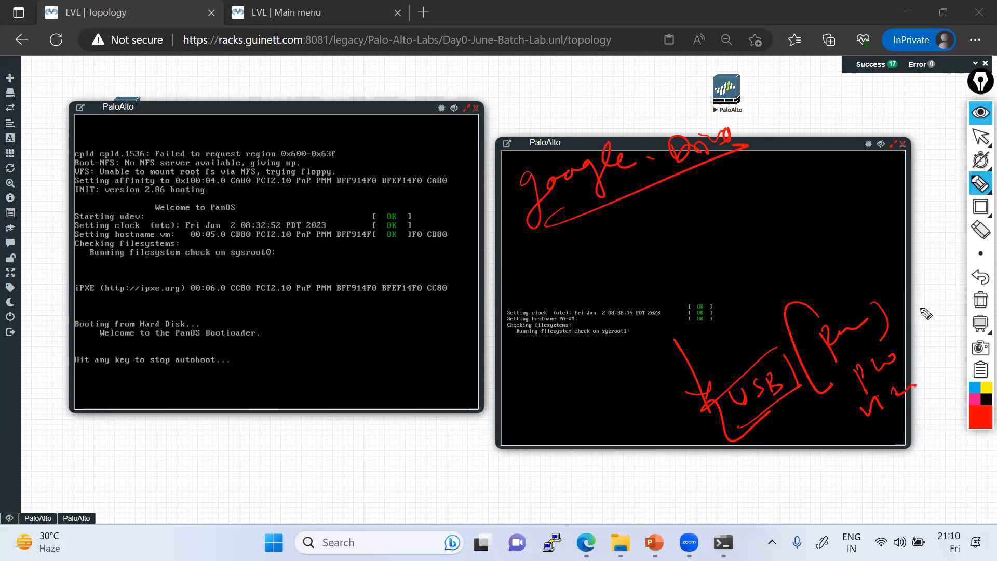
Step: Add a check mark and loops under USB, then circle the google - Drive note
left_click_drag(633, 412, 671, 394)
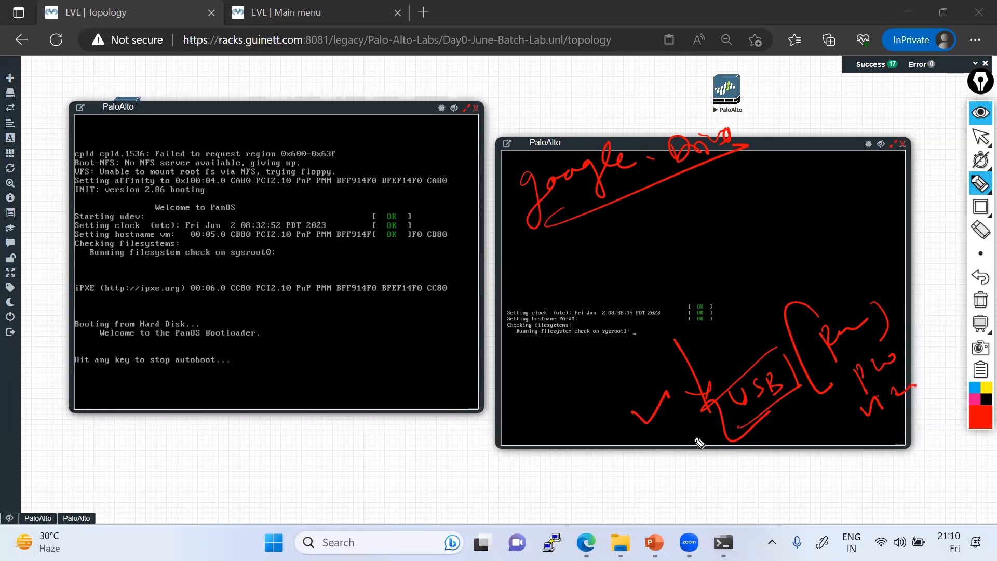
left_click_drag(643, 452, 696, 415)
left_click_drag(663, 455, 703, 439)
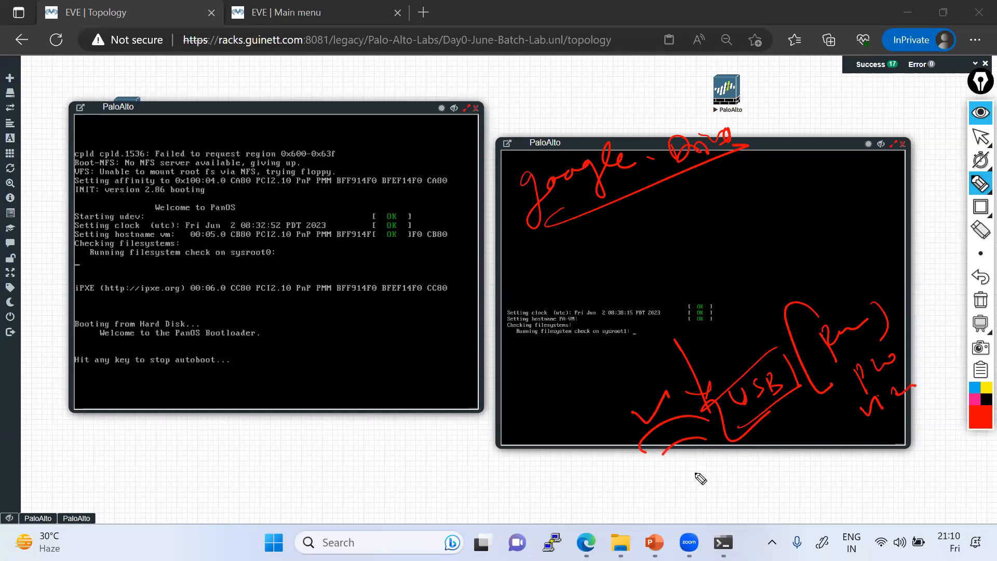
mouse_move(617, 441)
left_mouse_down()
mouse_move(675, 470)
mouse_move(697, 440)
left_mouse_up()
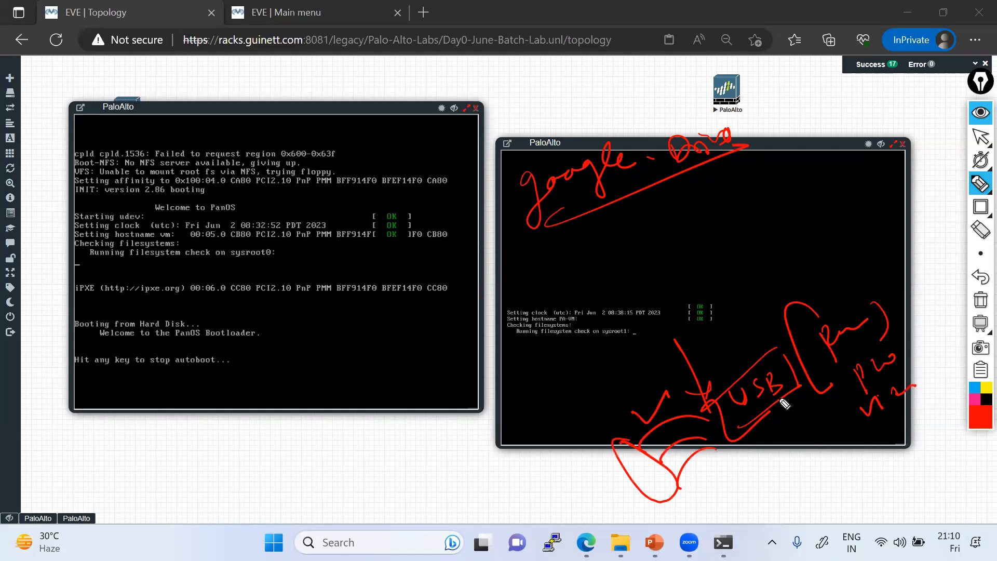
mouse_move(742, 98)
left_mouse_down()
mouse_move(692, 215)
mouse_move(780, 123)
left_mouse_up()
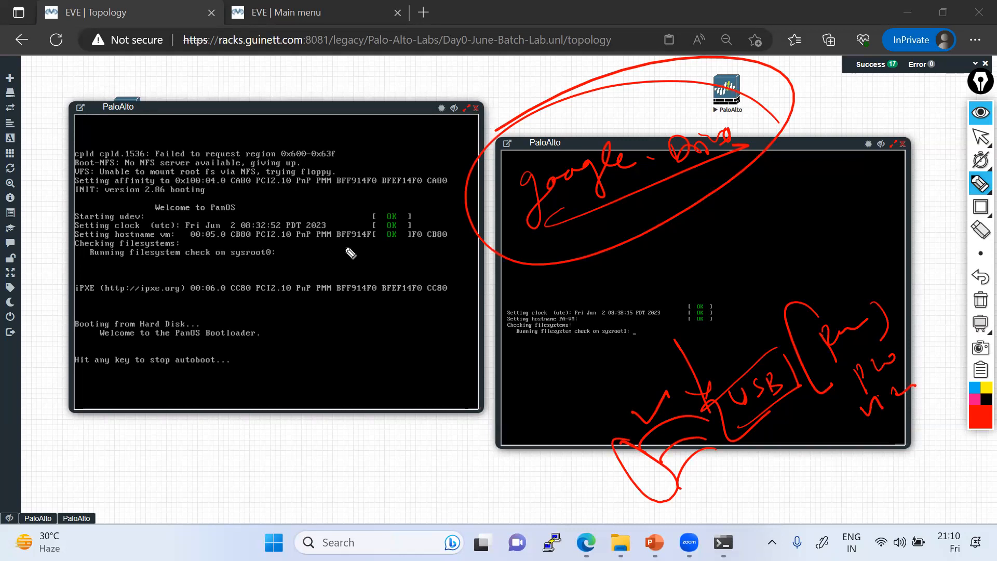
Step: Write an underlined note under the Google Drive circle and link the left console to it
mouse_move(690, 222)
left_mouse_down()
mouse_move(699, 263)
mouse_move(727, 226)
mouse_move(771, 207)
left_mouse_up()
left_click_drag(698, 269, 779, 208)
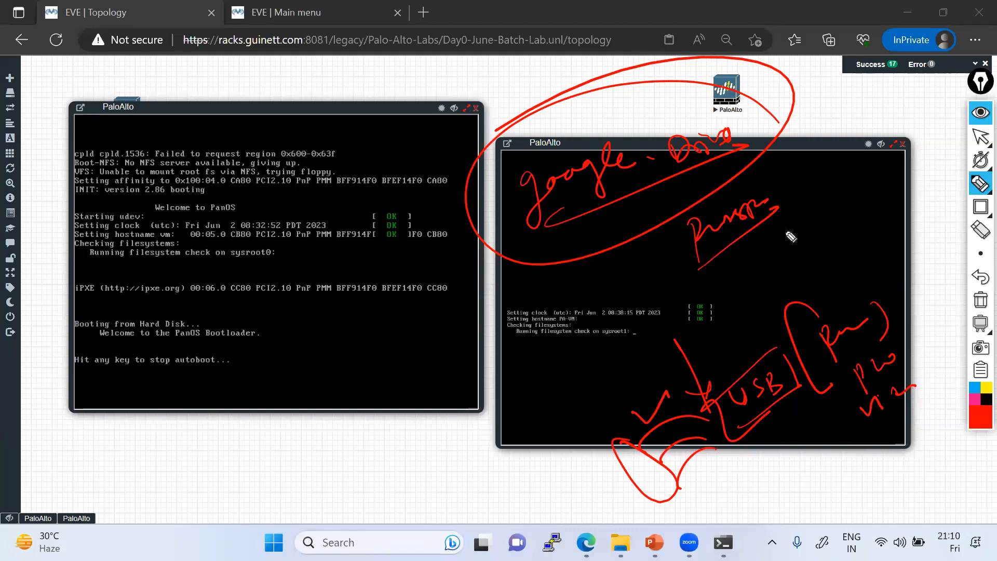
mouse_move(430, 225)
left_mouse_down()
mouse_move(458, 240)
mouse_move(525, 180)
left_mouse_up()
Step: Sweep two large arcs down from the USB note, with a label and tick mark
mouse_move(752, 405)
left_mouse_down()
mouse_move(727, 372)
mouse_move(743, 358)
mouse_move(551, 442)
left_mouse_up()
mouse_move(476, 449)
left_mouse_down()
mouse_move(489, 460)
mouse_move(507, 446)
mouse_move(499, 456)
mouse_move(531, 427)
mouse_move(504, 481)
left_mouse_up()
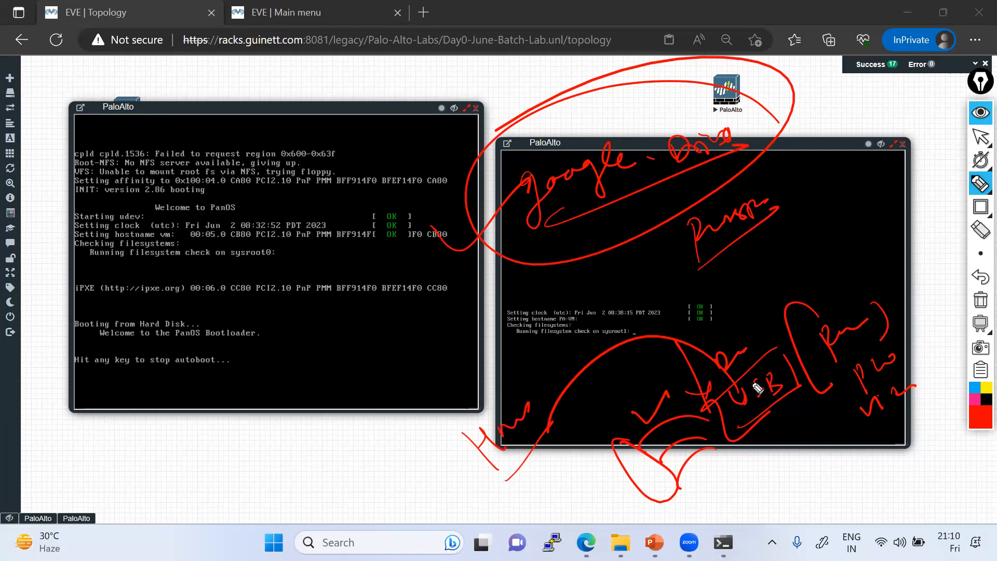
mouse_move(742, 392)
left_mouse_down()
mouse_move(552, 383)
mouse_move(527, 438)
left_mouse_up()
left_click_drag(741, 383, 533, 441)
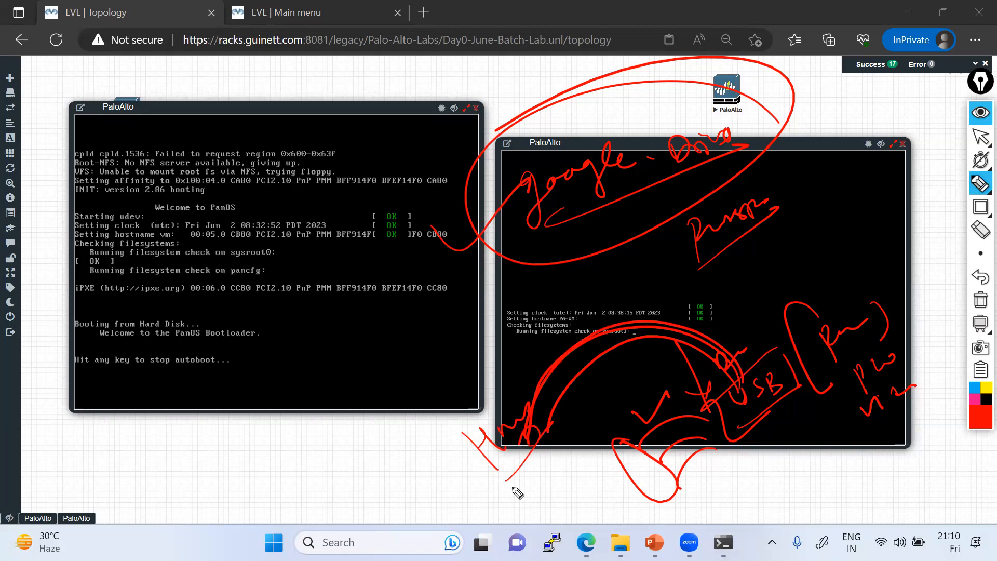
mouse_move(509, 469)
left_mouse_down()
mouse_move(524, 467)
mouse_move(535, 443)
mouse_move(583, 435)
mouse_move(605, 398)
left_mouse_up()
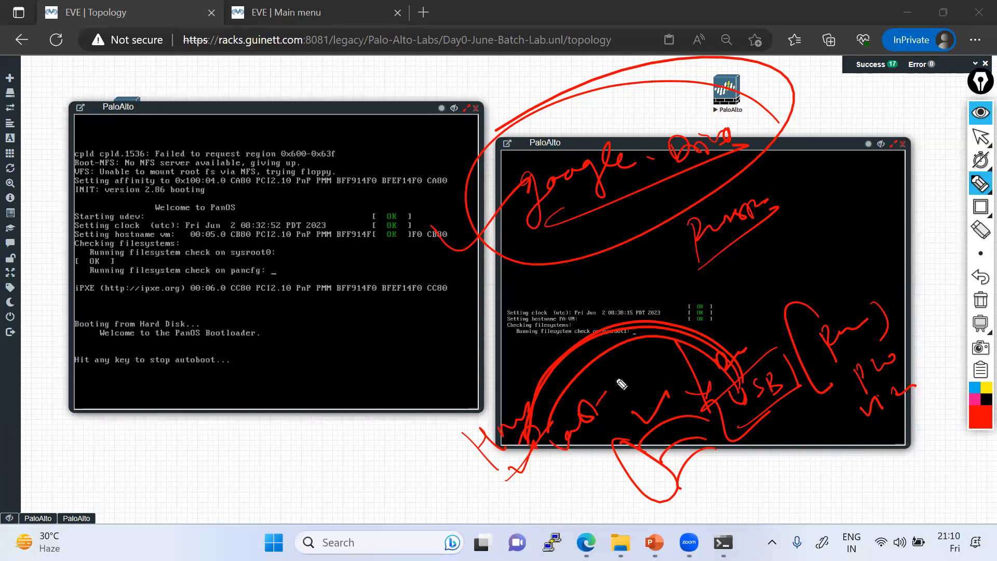
Step: Check the Google Drive ellipse and draw lines from it over the left console
left_click_drag(605, 215, 677, 186)
mouse_move(605, 218)
left_mouse_down()
mouse_move(446, 327)
mouse_move(402, 374)
left_mouse_up()
mouse_move(262, 458)
left_mouse_down()
mouse_move(291, 446)
mouse_move(345, 391)
mouse_move(293, 485)
left_mouse_up()
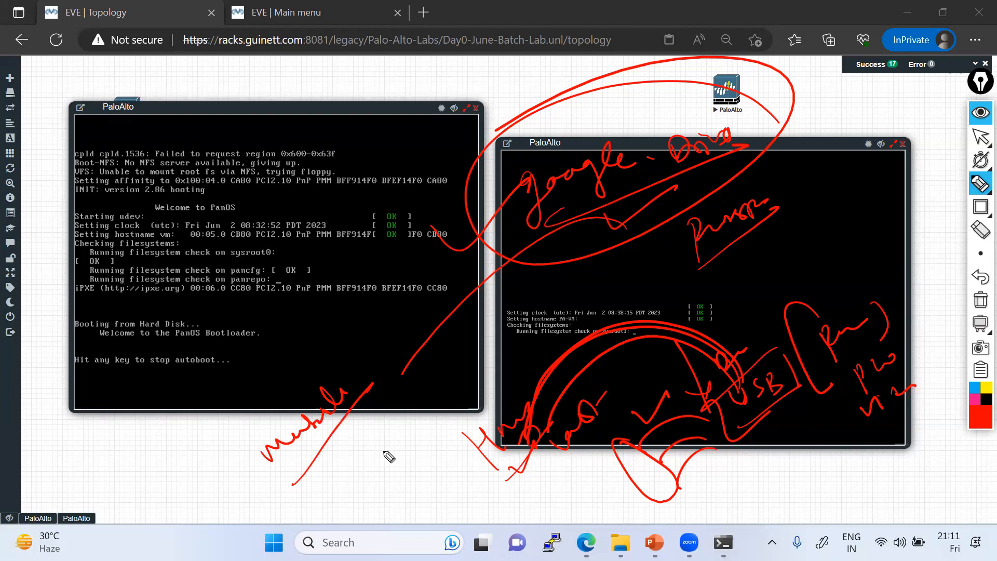
left_click_drag(546, 240, 395, 379)
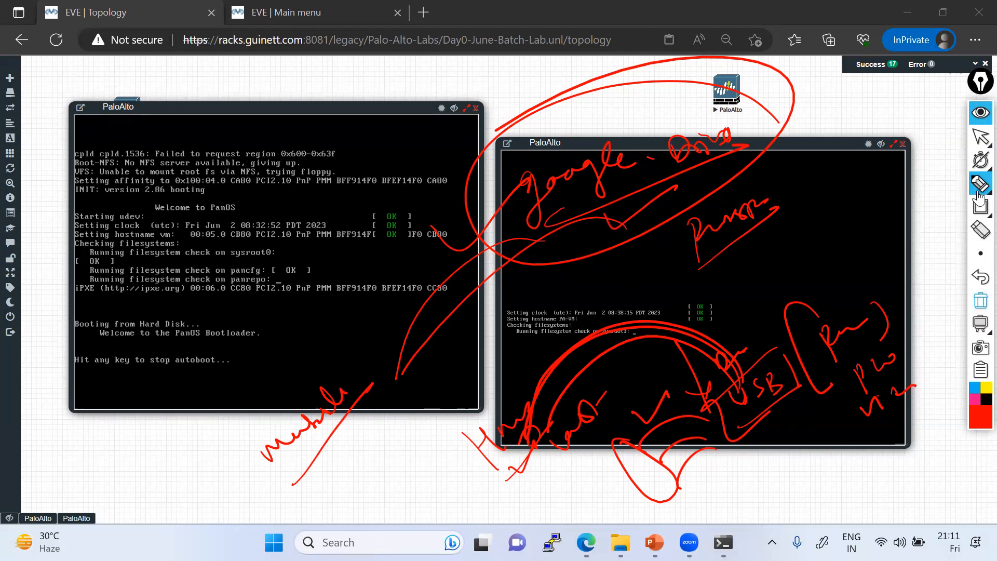
Step: Clear all red ink and shift both PaloAlto consoles up and to the left
left_click(979, 138)
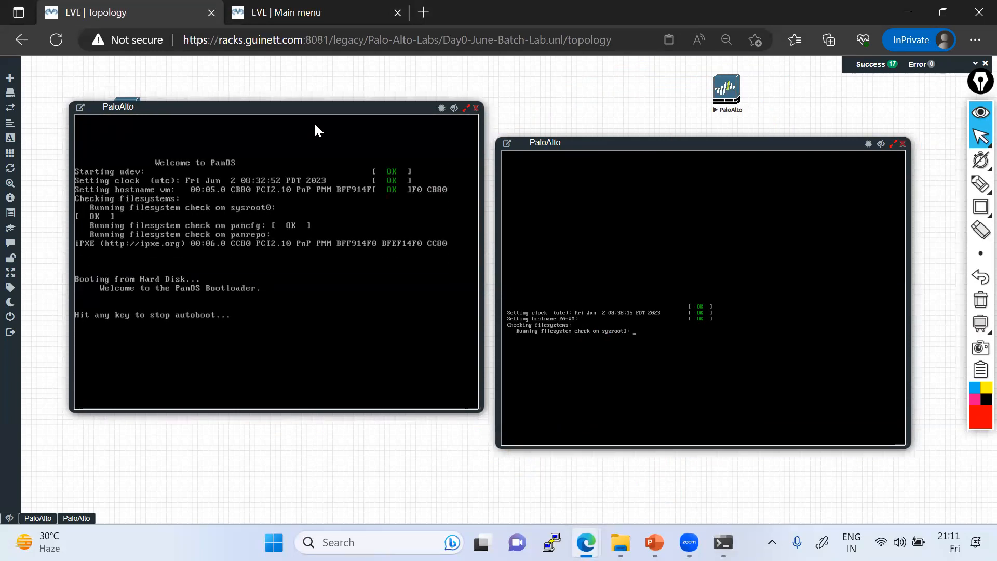
left_click_drag(296, 109, 265, 100)
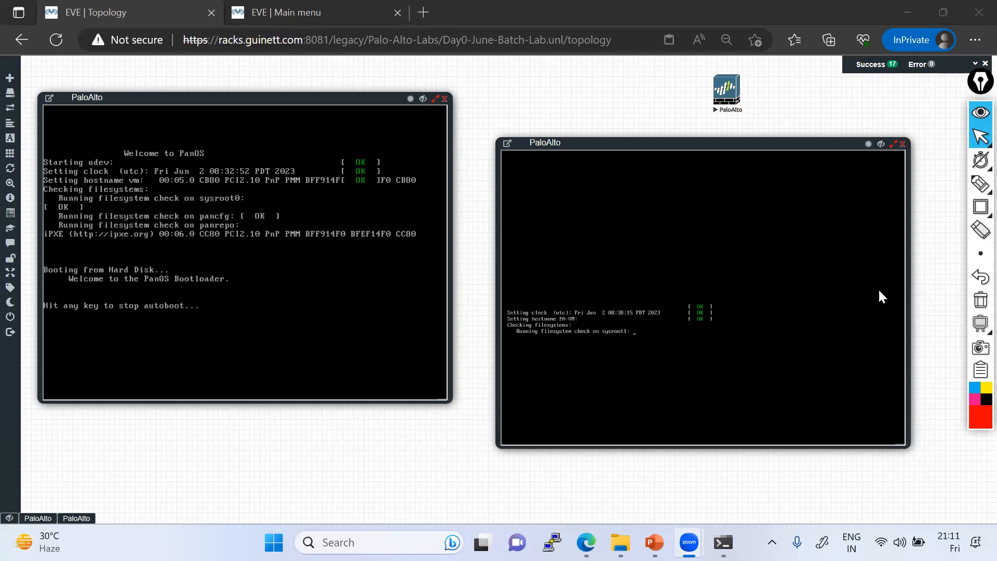
left_click_drag(681, 149, 656, 138)
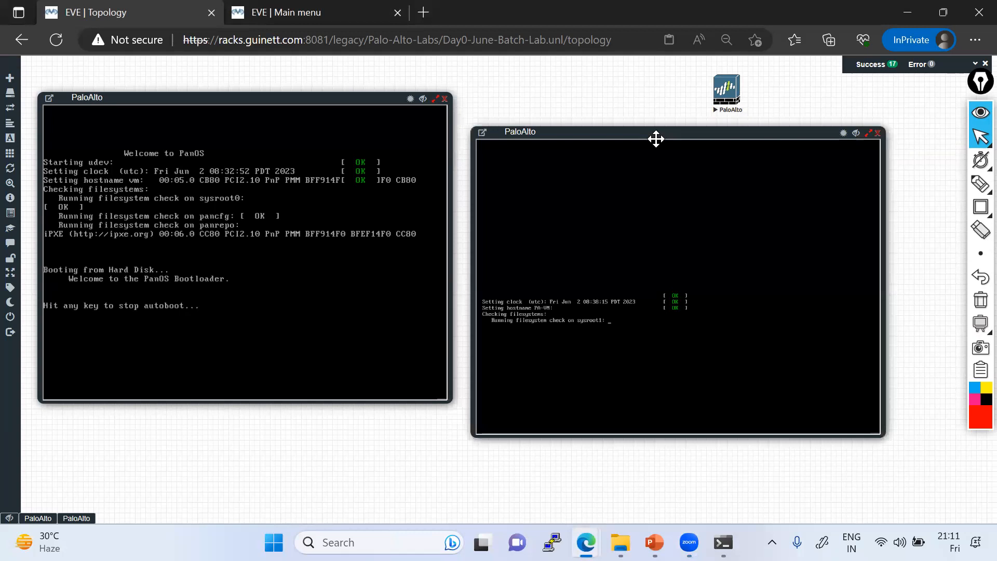
mouse_move(979, 334)
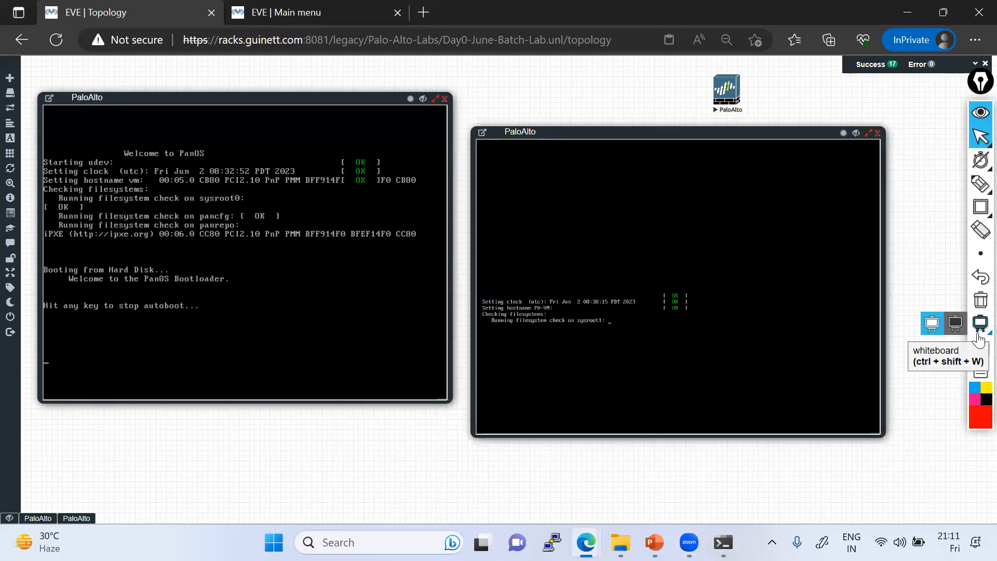
Step: Sketch a first boxed 'Cloud' label with the pen, then erase it
left_click(978, 188)
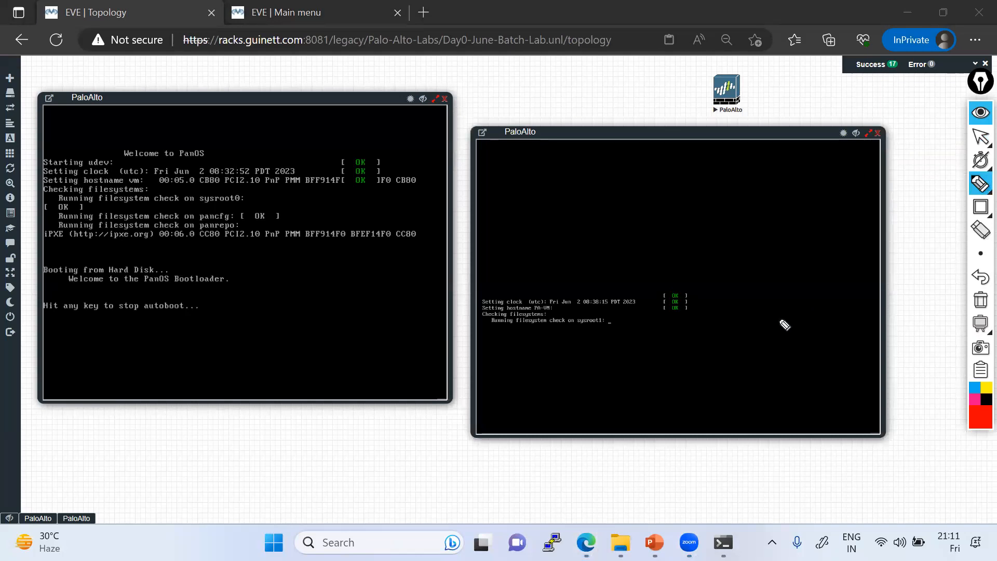
mouse_move(788, 331)
left_mouse_down()
mouse_move(824, 318)
mouse_move(843, 287)
mouse_move(845, 300)
left_mouse_up()
left_click_drag(784, 358, 862, 306)
left_click_drag(739, 318, 766, 379)
mouse_move(742, 321)
left_mouse_down()
mouse_move(857, 271)
mouse_move(796, 366)
left_mouse_up()
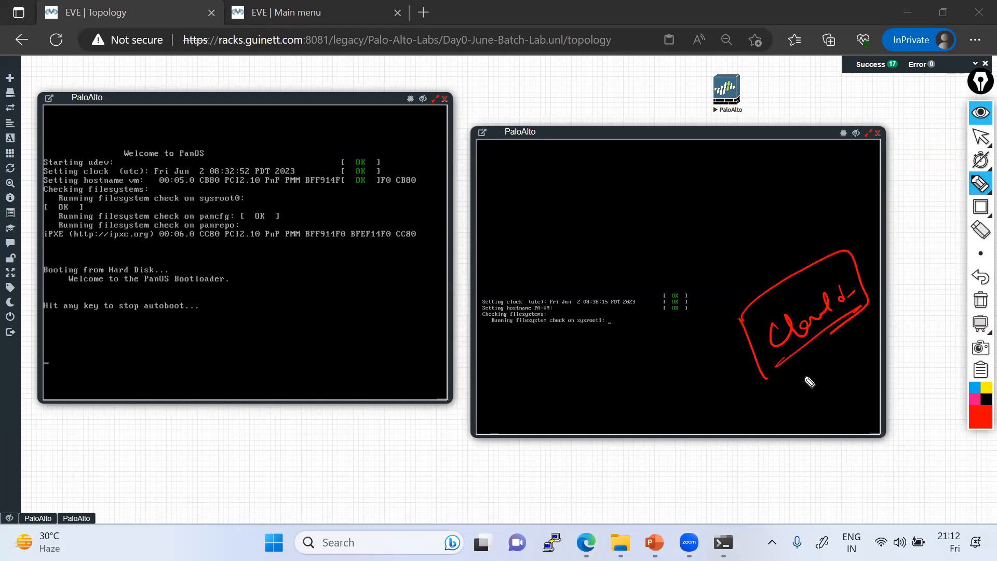
left_click(981, 300)
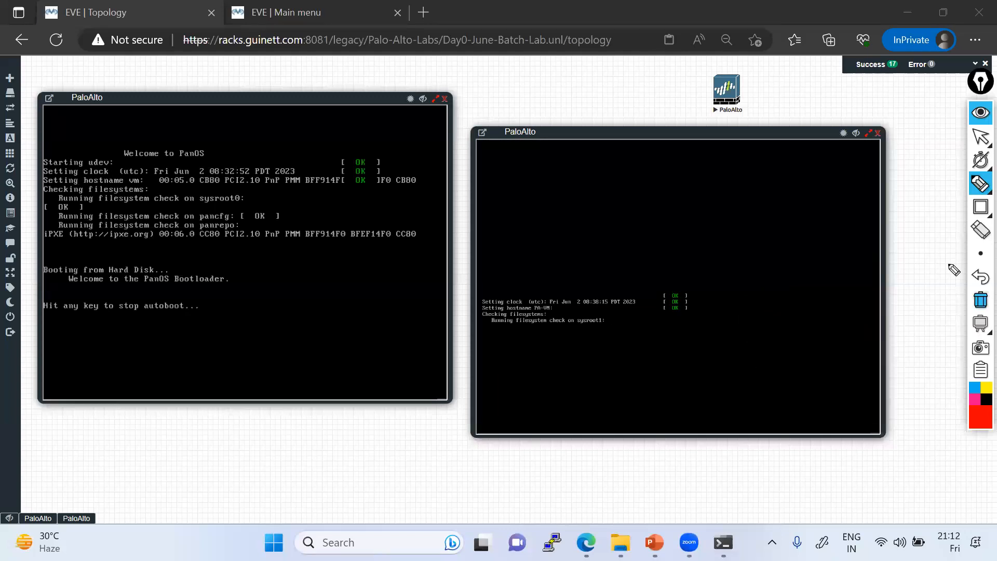
Step: Redraw a boxed 'Cloud' with an arrow down-left to 'Private Cloud'
mouse_move(644, 173)
left_mouse_down()
mouse_move(656, 190)
mouse_move(703, 171)
mouse_move(603, 212)
mouse_move(722, 150)
mouse_move(637, 219)
mouse_move(486, 268)
left_mouse_up()
left_click_drag(653, 216, 777, 218)
left_click_drag(499, 265, 483, 318)
mouse_move(462, 358)
left_mouse_down()
mouse_move(462, 345)
mouse_move(464, 384)
mouse_move(484, 347)
left_mouse_up()
mouse_move(488, 359)
left_mouse_down()
mouse_move(491, 347)
mouse_move(548, 335)
mouse_move(552, 313)
left_mouse_up()
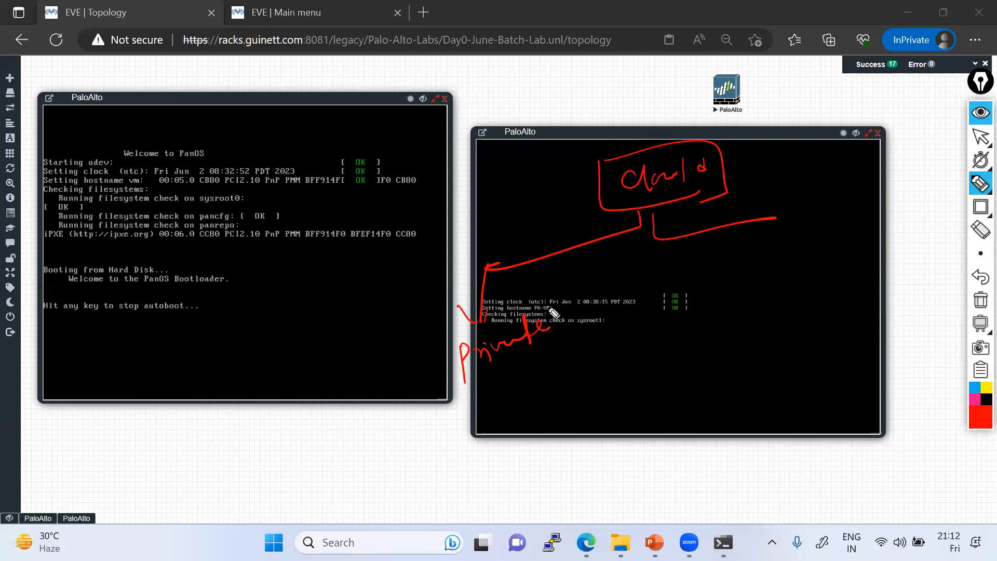
mouse_move(492, 364)
left_mouse_down()
mouse_move(530, 372)
mouse_move(570, 354)
left_mouse_up()
Step: Add the 'Public Cloud' branch, box both cloud labels, and return to the pointer
left_click_drag(772, 219, 784, 349)
mouse_move(782, 312)
left_mouse_down()
mouse_move(823, 323)
mouse_move(867, 294)
mouse_move(902, 287)
mouse_move(918, 263)
mouse_move(956, 264)
left_mouse_up()
left_click_drag(789, 351, 951, 291)
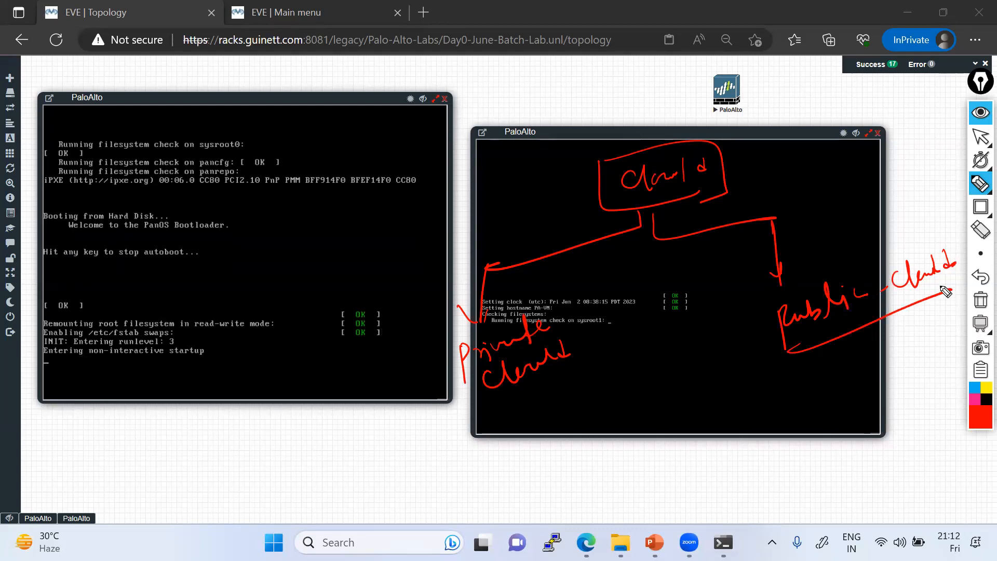
left_click_drag(486, 410, 569, 373)
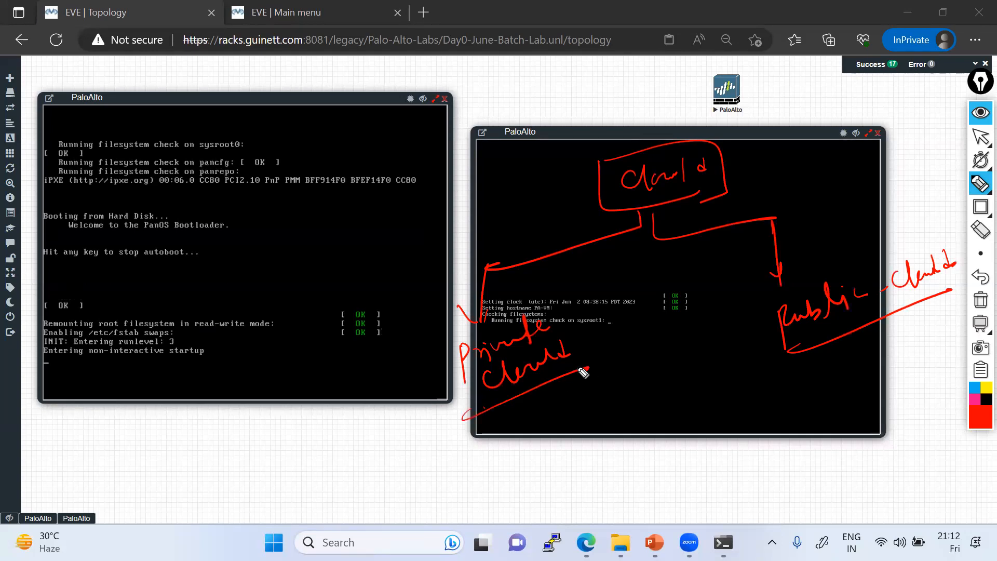
mouse_move(762, 291)
left_mouse_down()
mouse_move(959, 216)
mouse_move(946, 313)
mouse_move(786, 345)
left_mouse_up()
left_click_drag(428, 363, 441, 417)
mouse_move(424, 352)
left_mouse_down()
mouse_move(581, 326)
mouse_move(544, 413)
left_mouse_up()
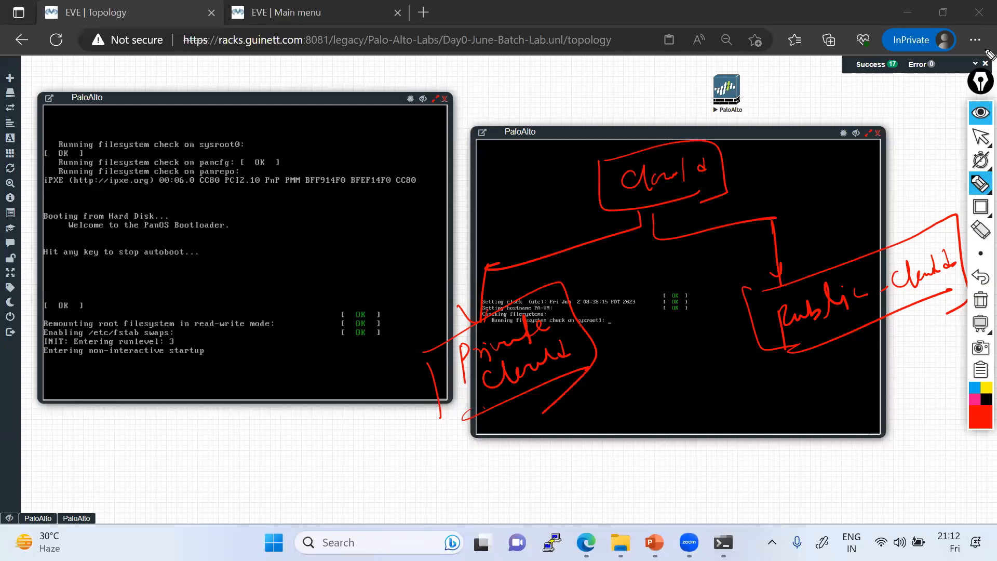
mouse_move(981, 142)
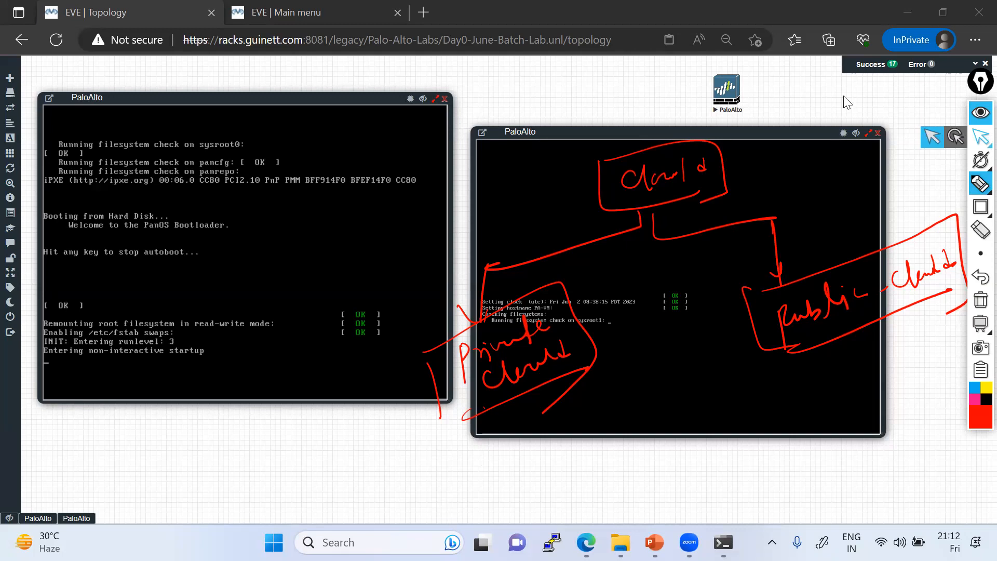
left_click(980, 140)
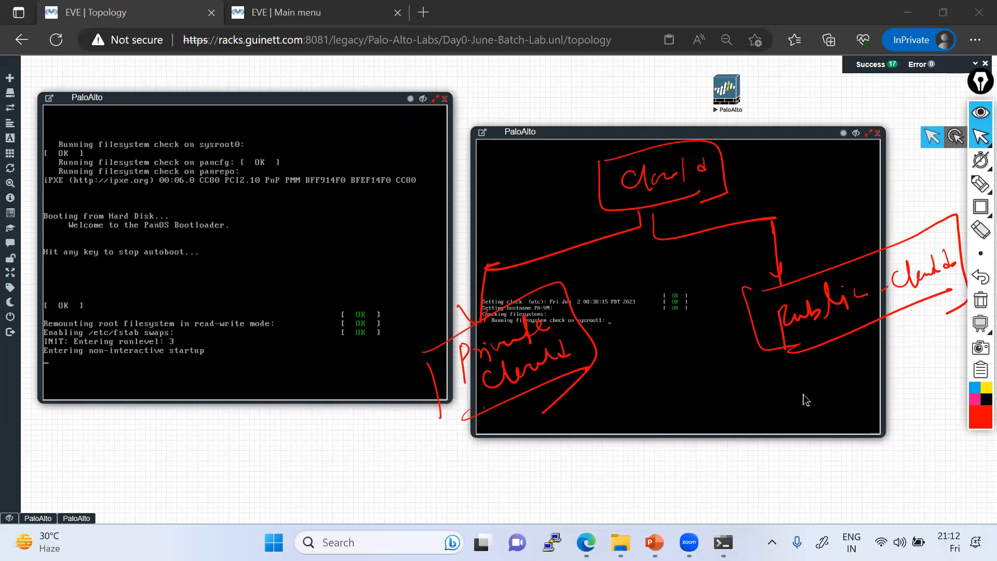
mouse_move(981, 184)
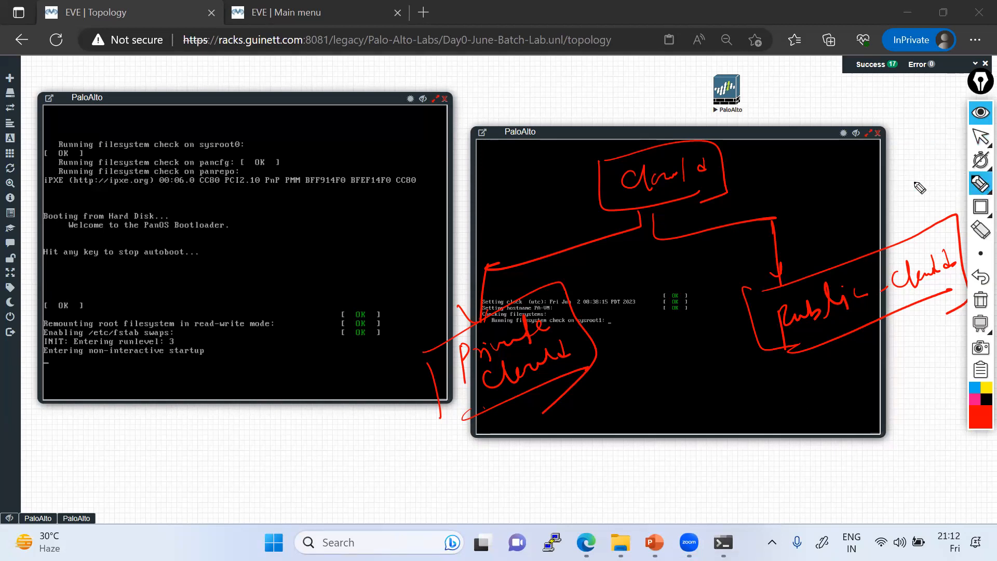
Step: Go back to the pen and trace a second outline around the Private cloud box
left_click(981, 137)
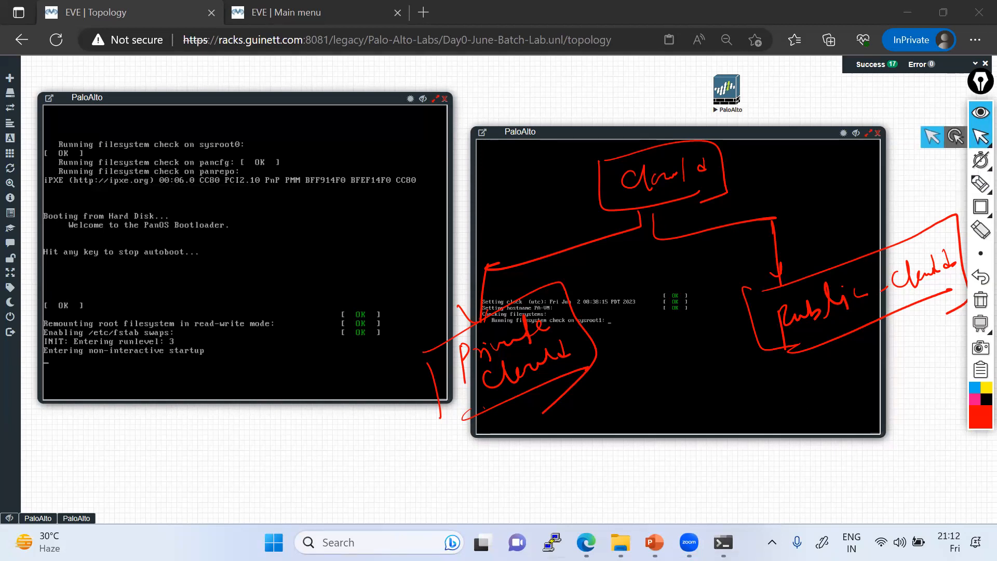
left_click(664, 179)
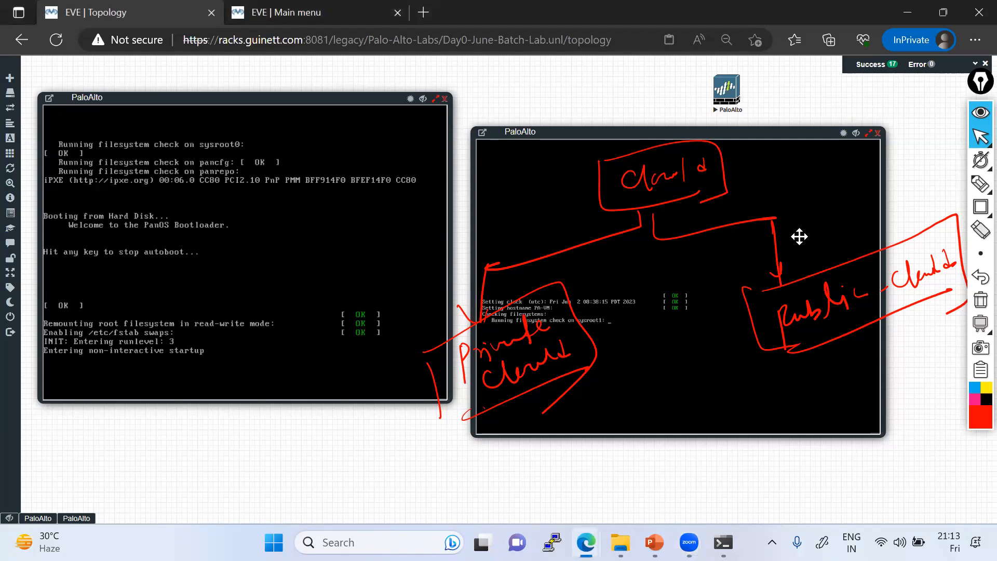
left_click(978, 187)
mouse_move(467, 354)
left_mouse_down()
mouse_move(456, 358)
mouse_move(447, 434)
mouse_move(509, 399)
left_mouse_up()
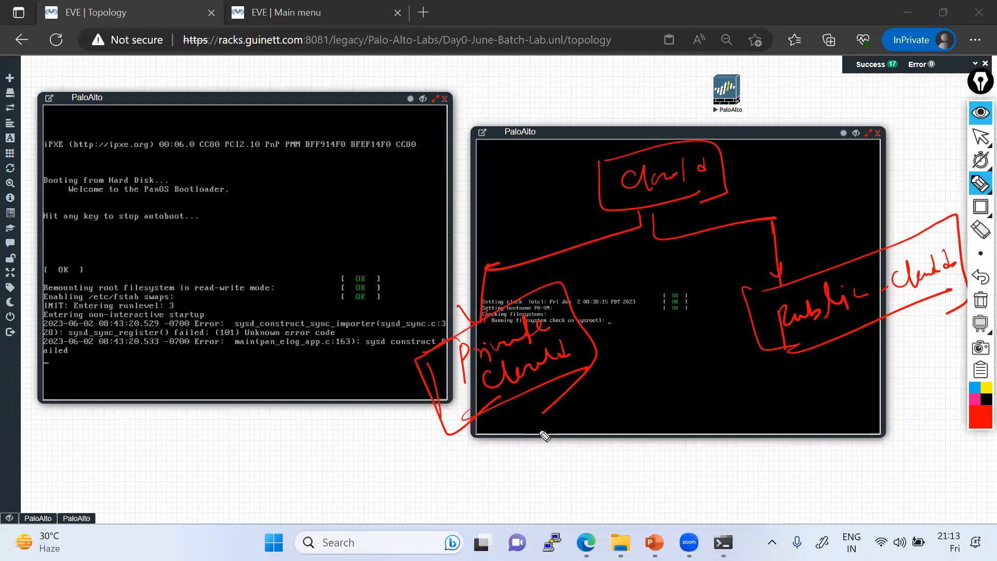
Step: Label Private cloud as 'Dedicated Data Center' and underline it
mouse_move(491, 427)
left_mouse_down()
mouse_move(501, 446)
mouse_move(597, 392)
left_mouse_up()
mouse_move(511, 460)
left_mouse_down()
mouse_move(534, 467)
mouse_move(592, 451)
mouse_move(605, 426)
mouse_move(652, 410)
left_mouse_up()
left_click_drag(541, 494, 661, 409)
mouse_move(448, 401)
left_mouse_down()
mouse_move(364, 437)
mouse_move(434, 486)
left_mouse_up()
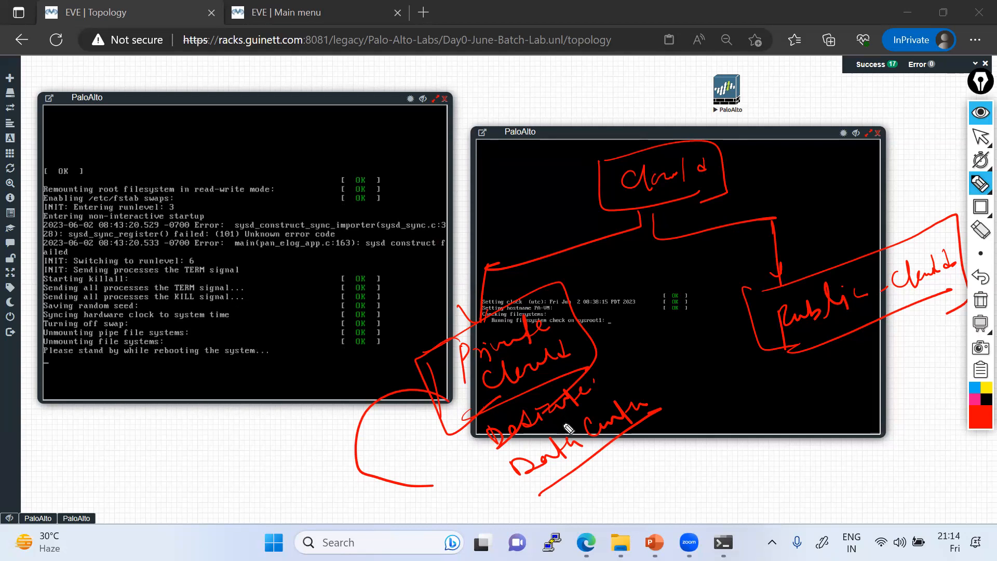
Step: Sketch a server box with small server circles below Public cloud
left_click_drag(796, 364, 807, 483)
mouse_move(803, 361)
left_mouse_down()
mouse_move(933, 351)
mouse_move(929, 496)
left_mouse_up()
mouse_move(812, 473)
left_mouse_down()
mouse_move(877, 512)
mouse_move(930, 491)
left_mouse_up()
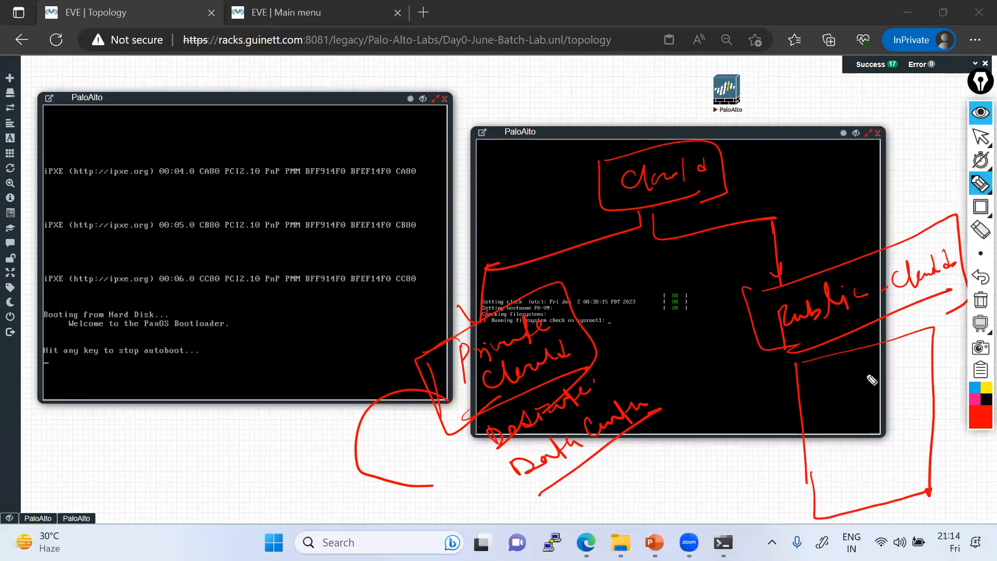
left_click_drag(837, 359, 849, 398)
left_click_drag(794, 423, 843, 399)
mouse_move(888, 353)
left_mouse_down()
mouse_move(857, 404)
mouse_move(948, 382)
left_mouse_up()
left_click_drag(801, 425, 945, 391)
left_click_drag(809, 473, 929, 429)
left_click_drag(864, 416, 874, 473)
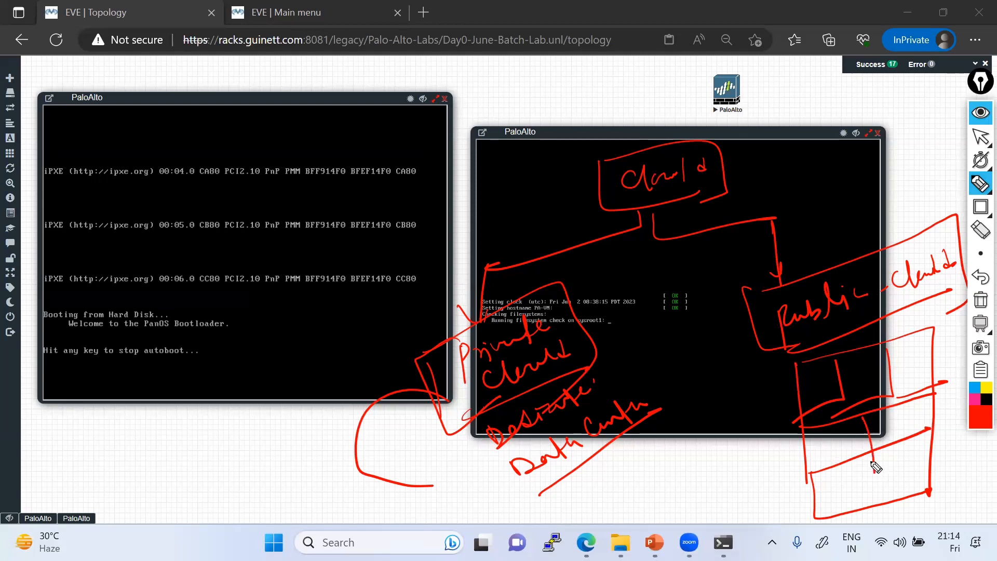
left_click_drag(834, 431, 840, 477)
left_click_drag(816, 436, 818, 460)
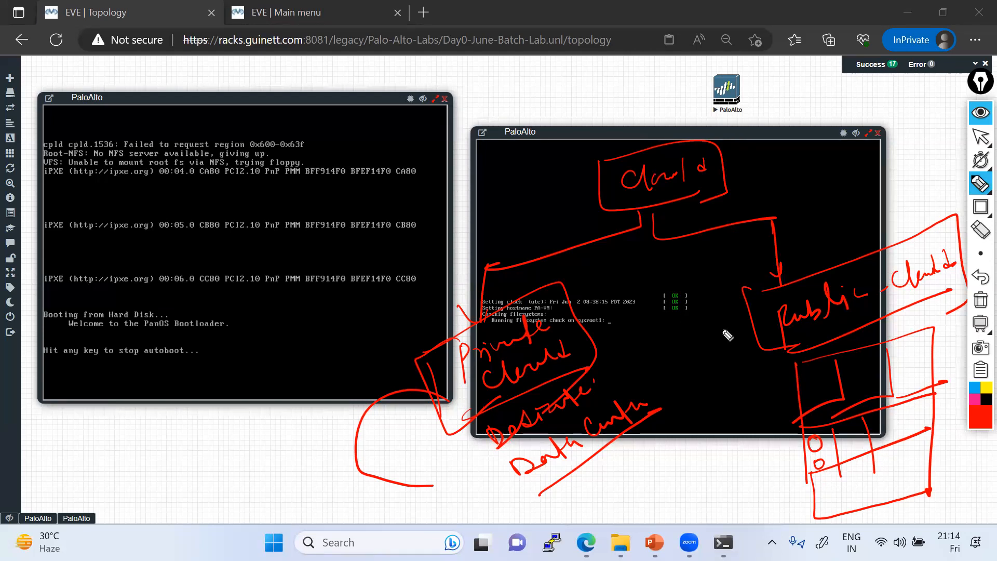
Step: Draw four arrows into Public cloud and write 'Bank' below the left console
left_click_drag(661, 325, 738, 301)
left_click_drag(682, 342, 736, 317)
left_click_drag(678, 297, 701, 292)
left_click_drag(699, 369, 746, 345)
left_click_drag(699, 405, 747, 347)
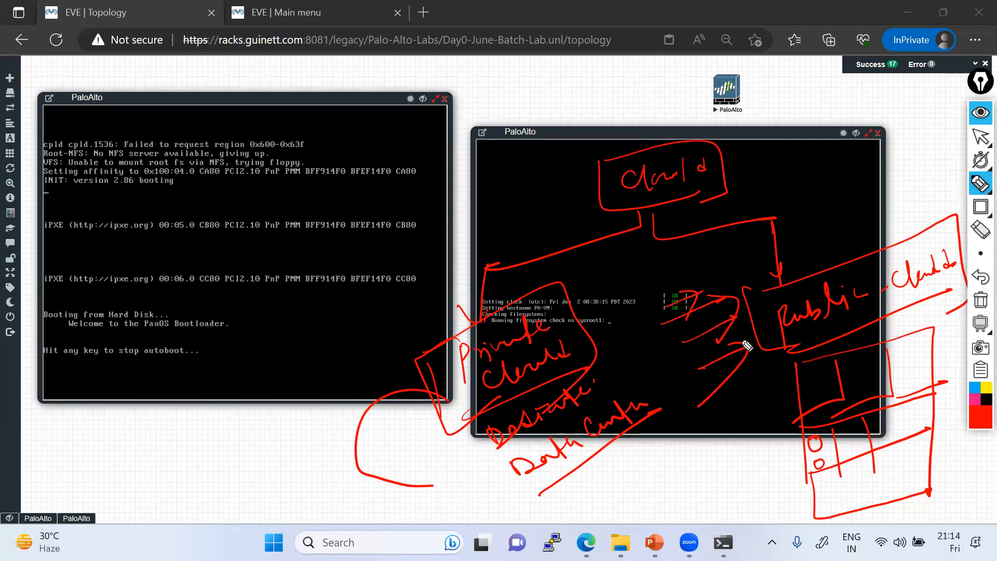
mouse_move(182, 455)
left_mouse_down()
mouse_move(213, 485)
mouse_move(244, 431)
mouse_move(291, 411)
mouse_move(306, 382)
mouse_move(312, 399)
left_mouse_up()
left_click_drag(239, 500, 323, 390)
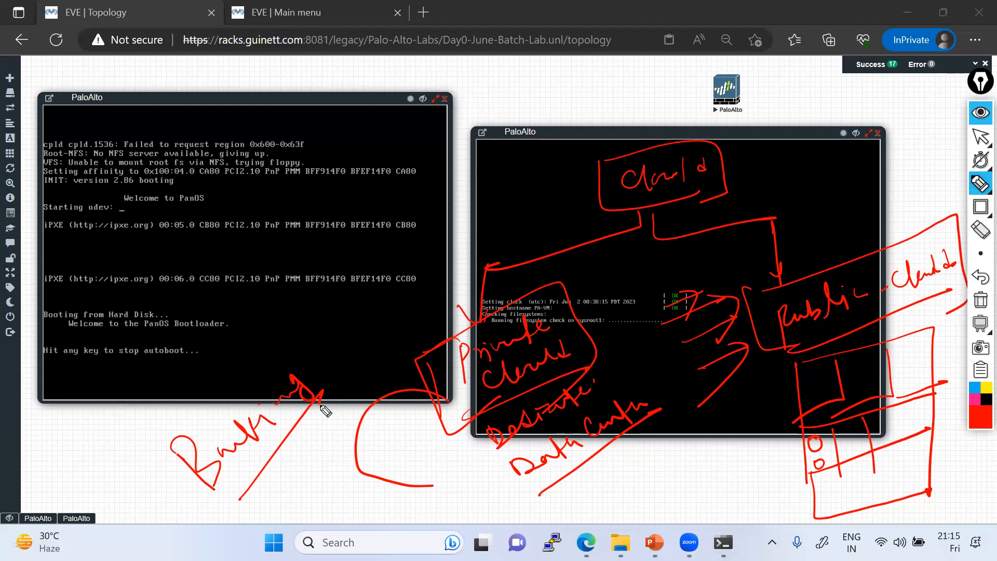
Step: Extend 'Bank' into a diagonal 'Banking - Public cloud' note linking the two consoles
mouse_move(312, 342)
left_mouse_down()
mouse_move(304, 351)
mouse_move(323, 355)
mouse_move(407, 269)
left_mouse_up()
left_click_drag(399, 306, 386, 317)
left_click(417, 245)
left_click_drag(442, 213, 503, 160)
left_click_drag(445, 254, 535, 165)
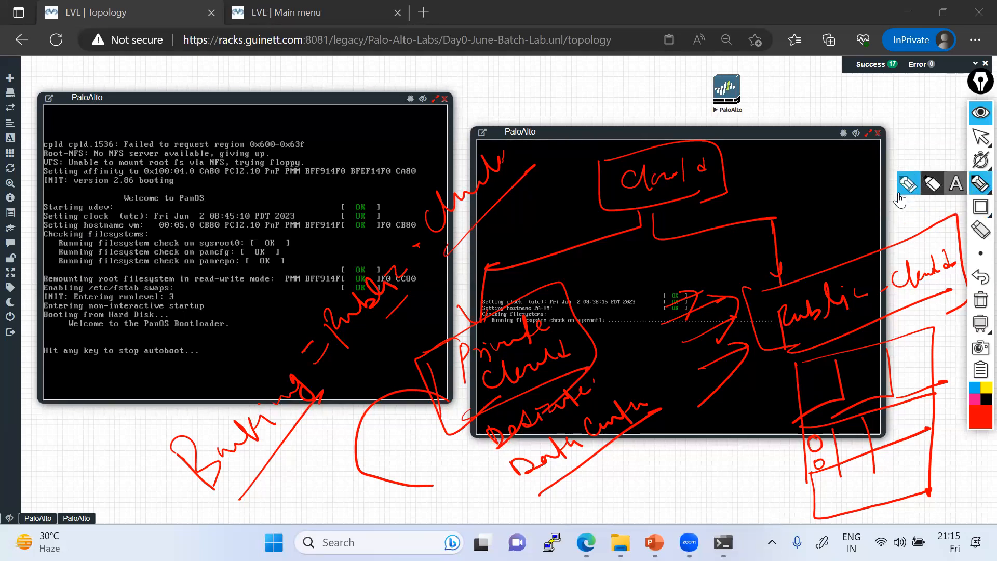
Step: Draw curved loops and arrows leading up to the Public Cloud box
left_click_drag(602, 314, 738, 242)
left_click_drag(636, 302, 738, 254)
left_click_drag(659, 246, 797, 209)
mouse_move(804, 198)
left_mouse_down()
mouse_move(783, 222)
mouse_move(720, 250)
mouse_move(737, 222)
mouse_move(697, 244)
left_mouse_up()
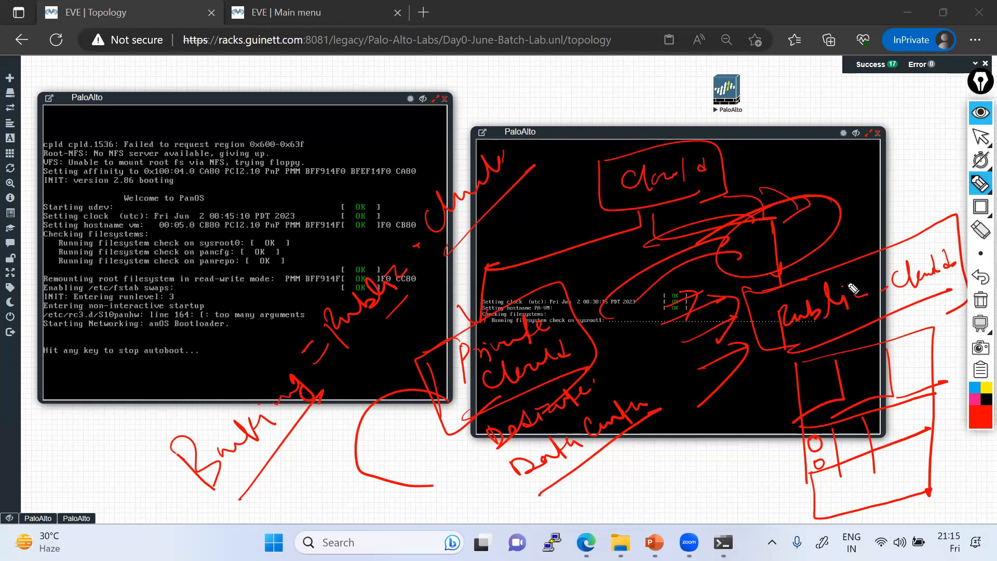
Step: Wipe the old sketch and draw a boxed, underlined 'Cloud' with a connector loop and label
left_click(981, 300)
mouse_move(764, 139)
left_mouse_down()
mouse_move(625, 156)
mouse_move(788, 198)
left_mouse_up()
left_click_drag(759, 235, 765, 129)
mouse_move(661, 179)
left_mouse_down()
mouse_move(717, 187)
mouse_move(732, 176)
left_mouse_up()
mouse_move(670, 208)
left_mouse_down()
mouse_move(748, 183)
mouse_move(841, 288)
left_mouse_up()
mouse_move(837, 250)
left_mouse_down()
mouse_move(837, 403)
mouse_move(960, 381)
mouse_move(831, 413)
mouse_move(872, 471)
left_mouse_up()
left_click_drag(868, 422, 957, 423)
left_click_drag(880, 477, 967, 443)
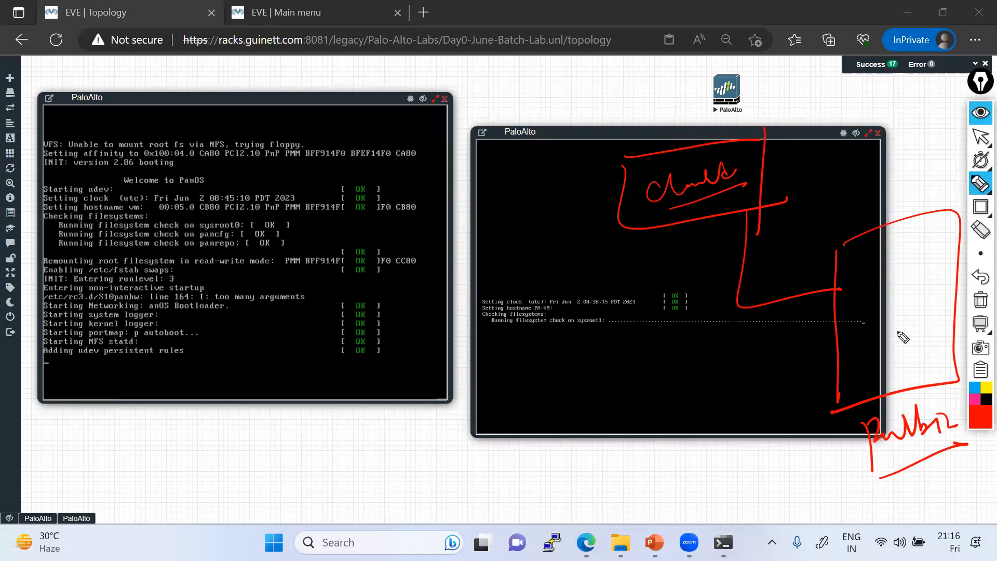
Step: Draw a line from Cloud to a lower-left box labelled 'private cloud'
mouse_move(623, 215)
left_mouse_down()
mouse_move(501, 307)
mouse_move(453, 415)
left_mouse_up()
mouse_move(509, 362)
left_mouse_down()
mouse_move(397, 411)
mouse_move(511, 479)
left_mouse_up()
mouse_move(398, 411)
left_mouse_down()
mouse_move(538, 464)
mouse_move(574, 468)
mouse_move(608, 437)
mouse_move(611, 447)
left_mouse_up()
left_click(563, 450)
left_click_drag(614, 430, 629, 432)
left_click_drag(590, 470, 624, 469)
left_click_drag(639, 464, 657, 456)
left_click(666, 455)
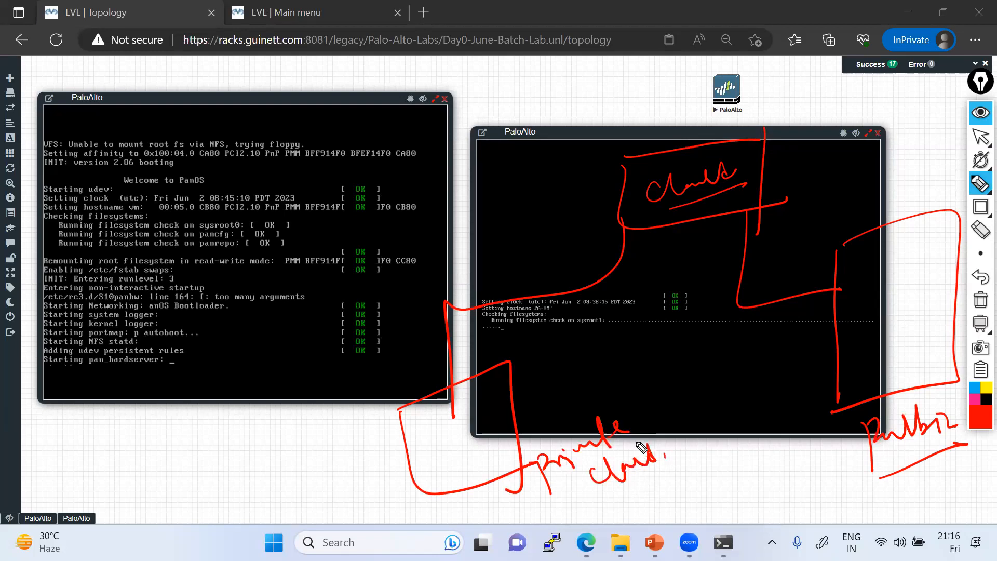
Step: Hatch the right-hand box and sweep arcs across the right console
left_click_drag(817, 233, 955, 186)
left_click_drag(823, 252, 936, 215)
left_click_drag(824, 280, 954, 237)
left_click_drag(836, 306, 924, 276)
left_click_drag(837, 331, 939, 294)
left_click_drag(854, 356, 939, 330)
left_click_drag(868, 375, 924, 349)
mouse_move(826, 334)
left_mouse_down()
mouse_move(813, 315)
mouse_move(543, 384)
left_mouse_up()
left_click_drag(787, 353, 549, 396)
mouse_move(770, 368)
left_mouse_down()
mouse_move(671, 356)
mouse_move(524, 427)
left_mouse_up()
Step: Draw arcs over the left console and write 'Data center' at the lower left
left_click_drag(373, 371, 395, 432)
mouse_move(362, 346)
left_mouse_down()
mouse_move(470, 286)
mouse_move(512, 384)
left_mouse_up()
left_click_drag(335, 289, 366, 340)
left_click_drag(321, 270, 473, 290)
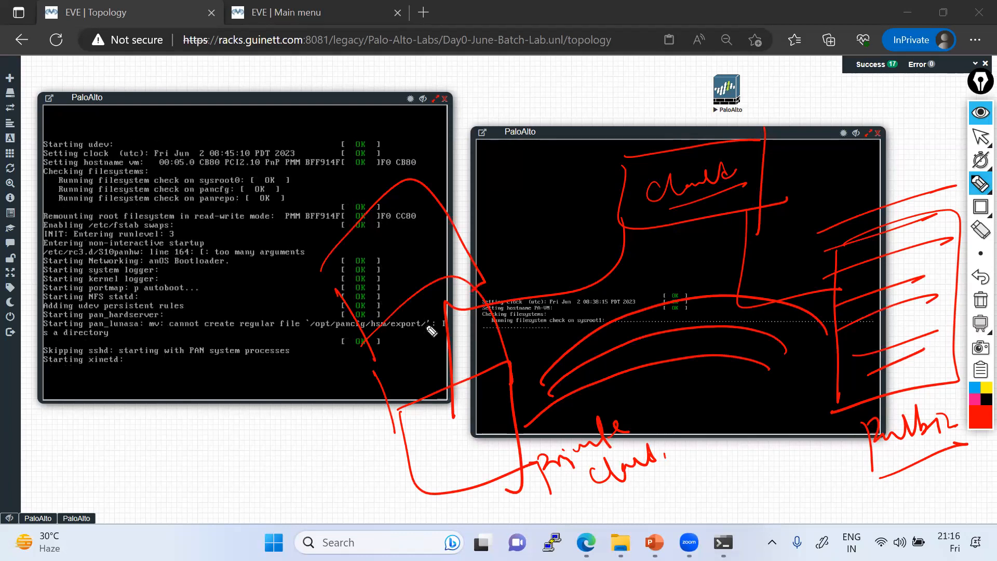
mouse_move(243, 475)
left_mouse_down()
mouse_move(249, 490)
mouse_move(293, 444)
mouse_move(304, 480)
mouse_move(332, 457)
mouse_move(343, 426)
left_mouse_up()
left_click_drag(327, 500, 366, 427)
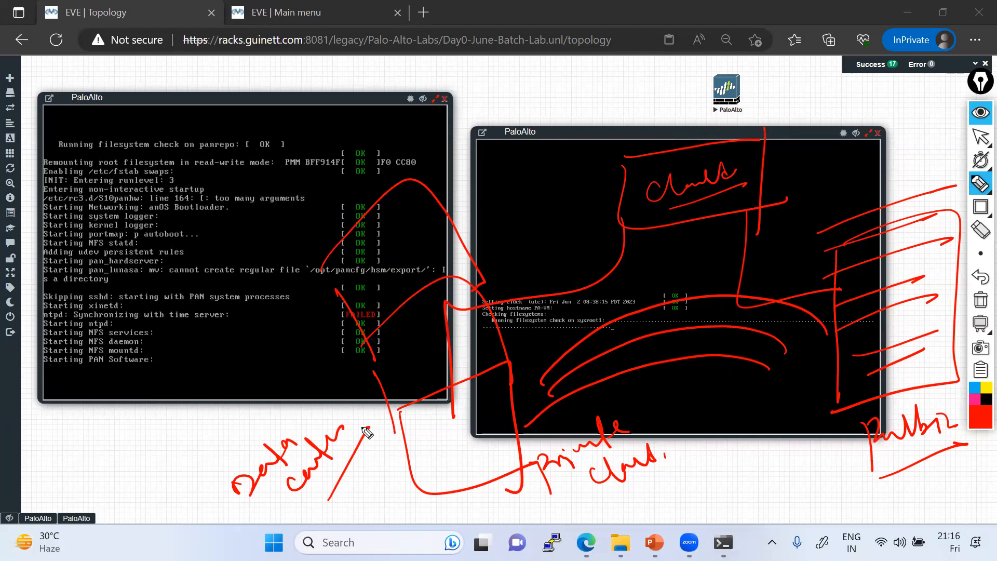
Step: Wipe all annotations, go back to the pointer, and dismiss the timer options
left_click(981, 139)
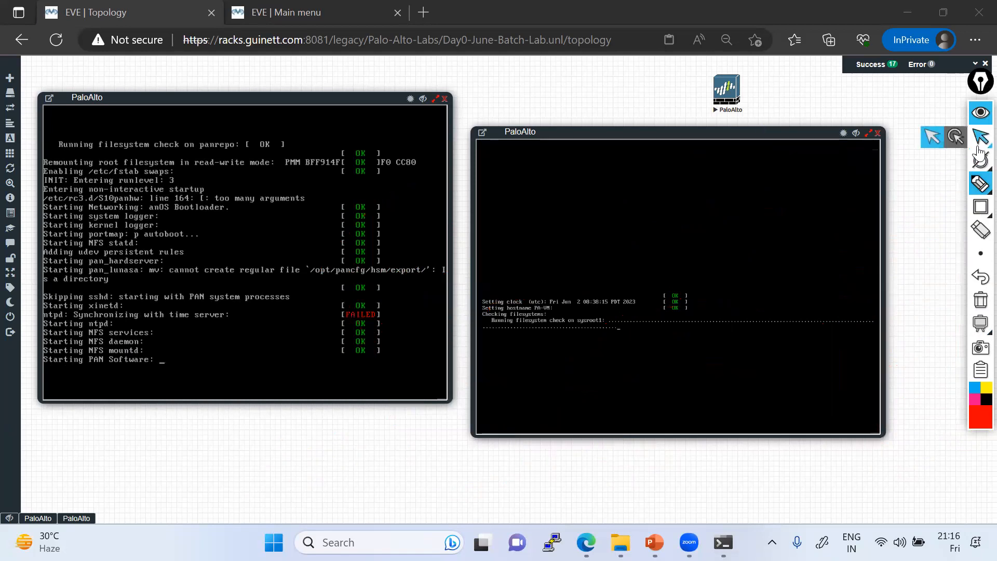
left_click(979, 155)
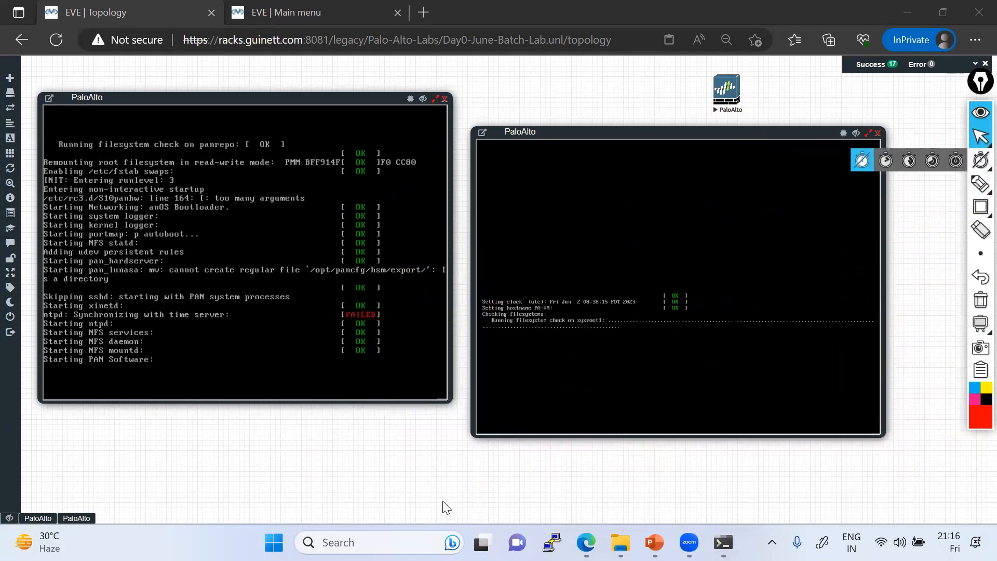
left_click(752, 24)
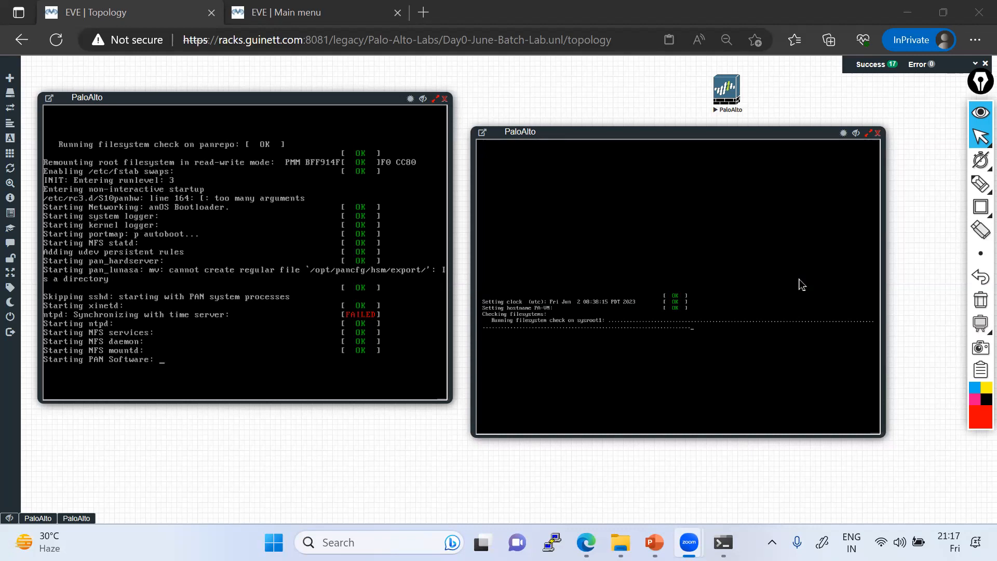
Step: Draw a tall red rectangle beside the right console with a heading above it
left_click(980, 207)
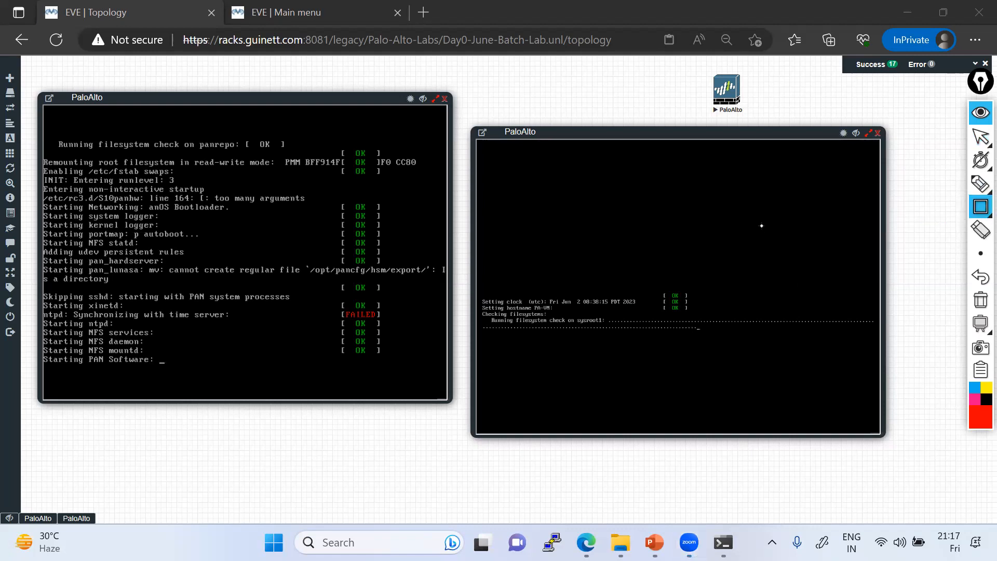
mouse_move(768, 258)
left_mouse_down()
mouse_move(805, 322)
mouse_move(828, 422)
mouse_move(878, 451)
mouse_move(903, 451)
mouse_move(905, 502)
left_mouse_up()
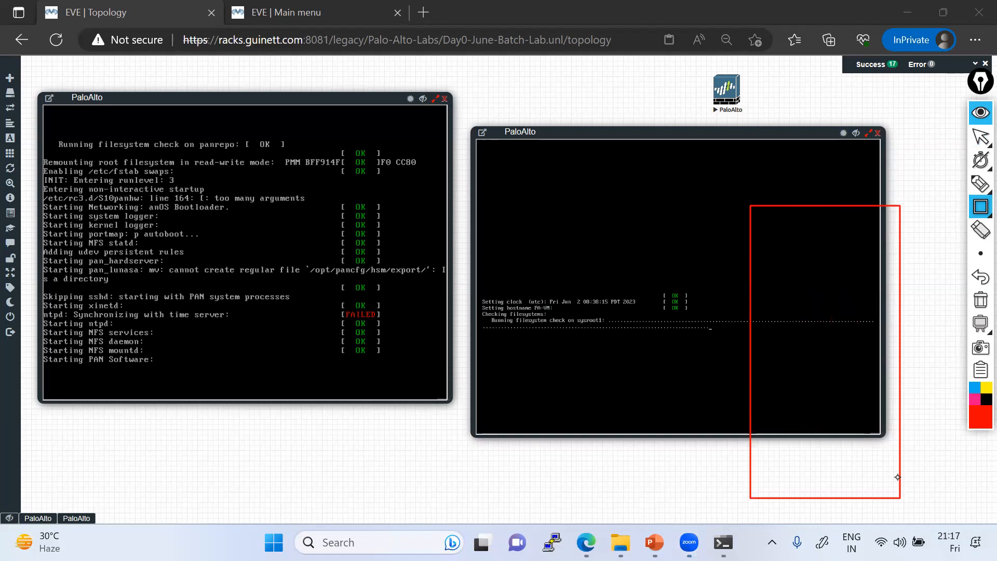
left_click(980, 183)
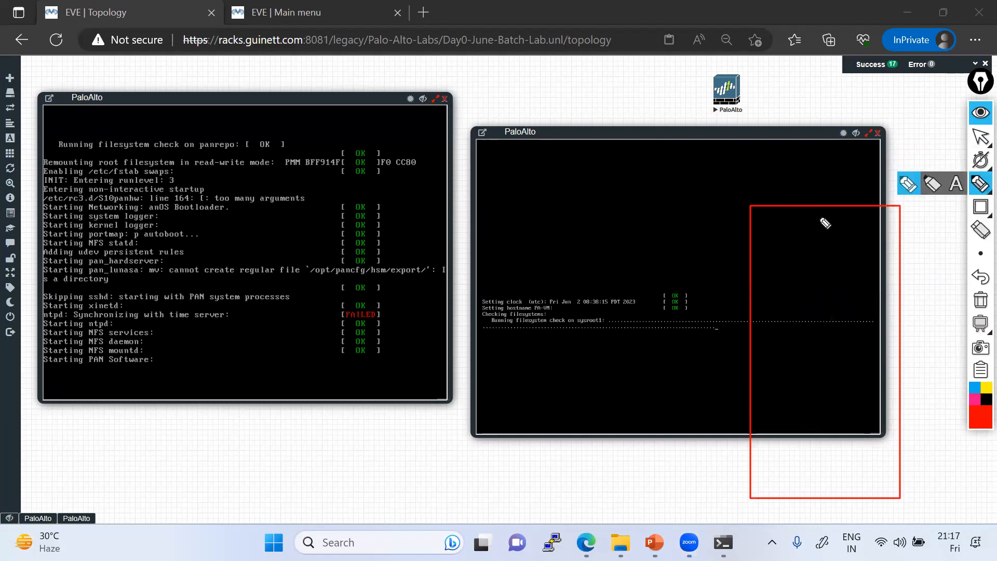
mouse_move(788, 179)
left_mouse_down()
mouse_move(831, 187)
mouse_move(843, 173)
left_mouse_up()
left_click_drag(806, 189, 819, 188)
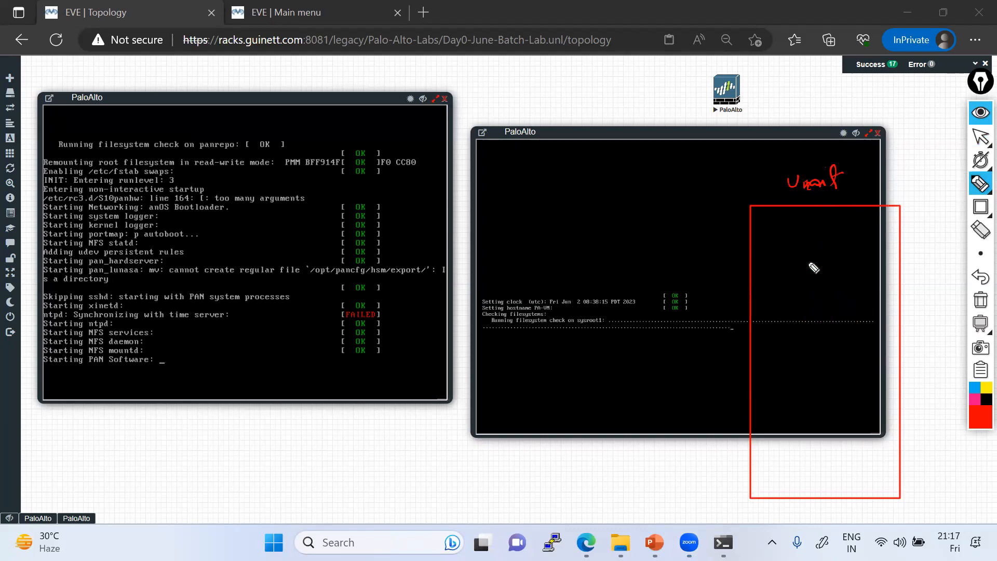
Step: Note '100GB RAM' and '500TB storage', underline them, and divide the rectangle horizontally
mouse_move(577, 404)
left_mouse_down()
mouse_move(586, 423)
mouse_move(616, 407)
mouse_move(639, 390)
mouse_move(648, 361)
mouse_move(696, 323)
left_mouse_up()
left_click(702, 330)
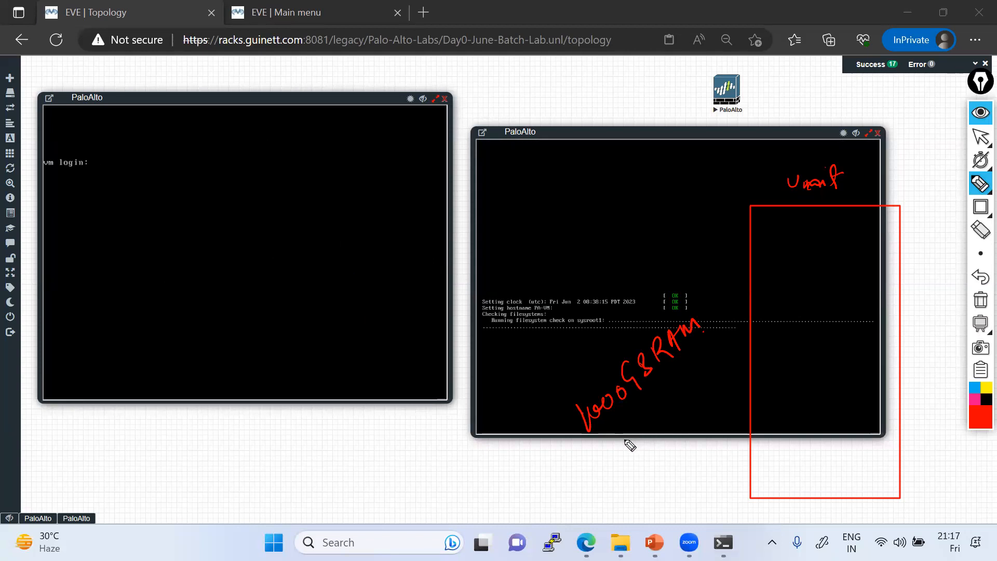
mouse_move(619, 445)
left_mouse_down()
mouse_move(619, 457)
mouse_move(649, 406)
mouse_move(654, 430)
mouse_move(660, 406)
mouse_move(664, 421)
left_mouse_up()
mouse_move(678, 384)
left_mouse_down()
mouse_move(697, 388)
mouse_move(723, 338)
left_mouse_up()
left_click_drag(700, 414, 720, 378)
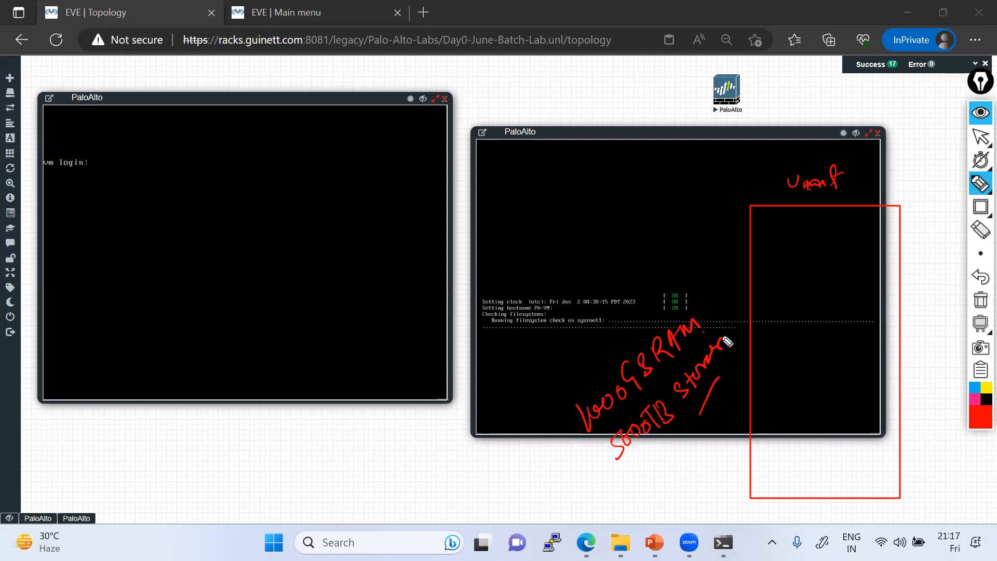
left_click_drag(631, 472, 667, 453)
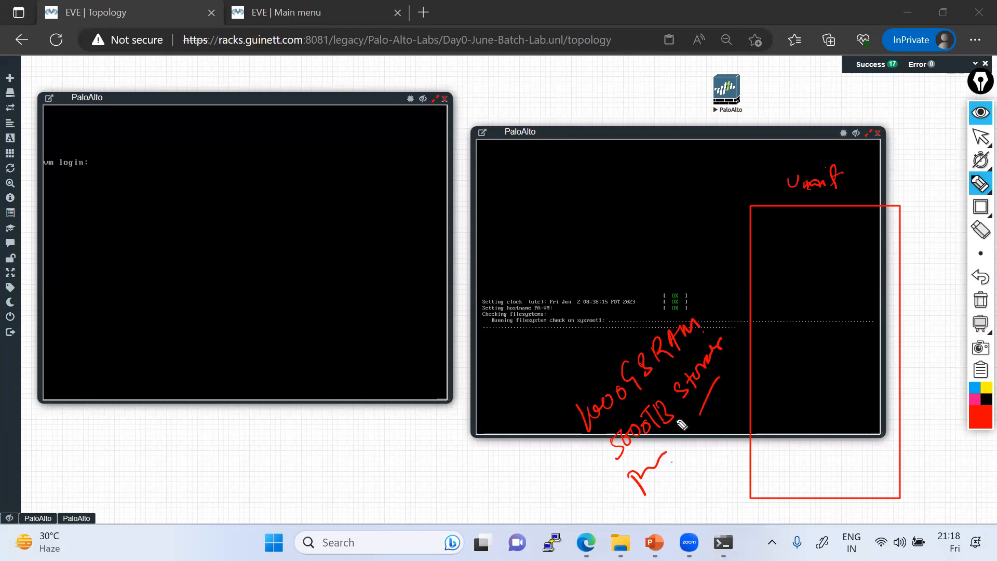
left_click_drag(751, 242, 893, 236)
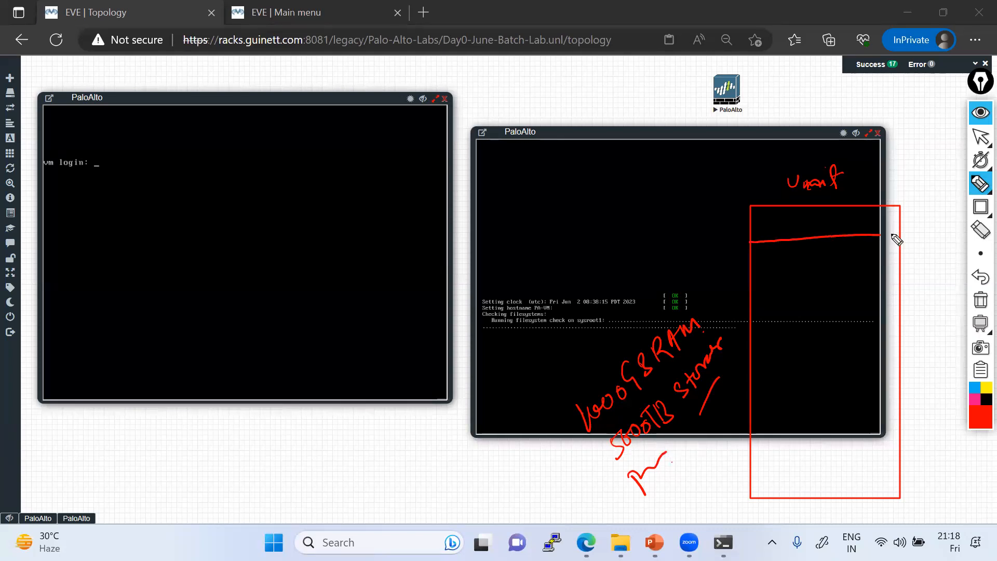
Step: Draw seven horizontal row dividers across the red rectangle
left_click_drag(751, 278, 907, 273)
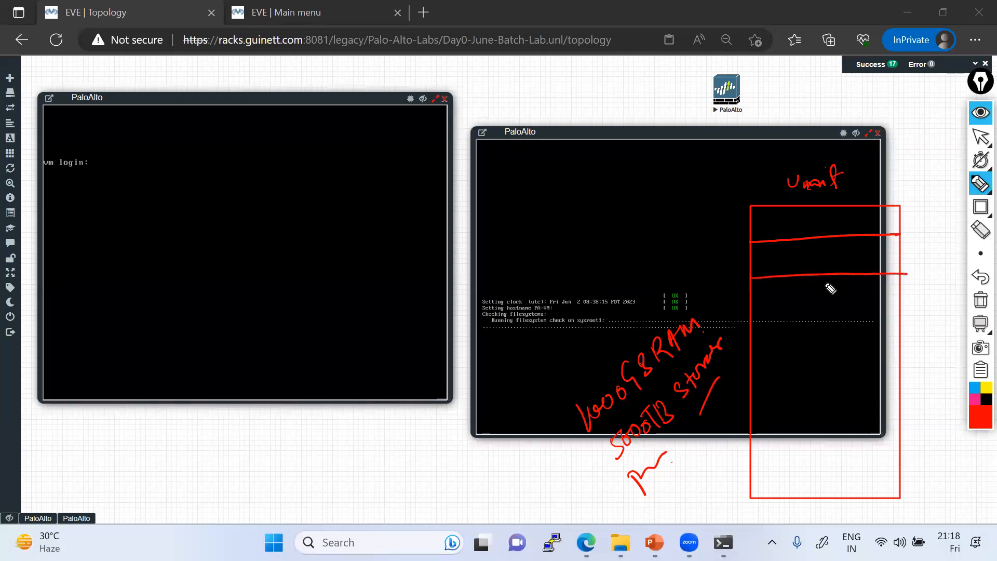
left_click_drag(752, 314, 910, 307)
left_click_drag(752, 350, 904, 336)
left_click_drag(749, 384, 900, 376)
left_click_drag(751, 419, 903, 412)
left_click_drag(752, 449, 910, 447)
left_click_drag(751, 472, 904, 471)
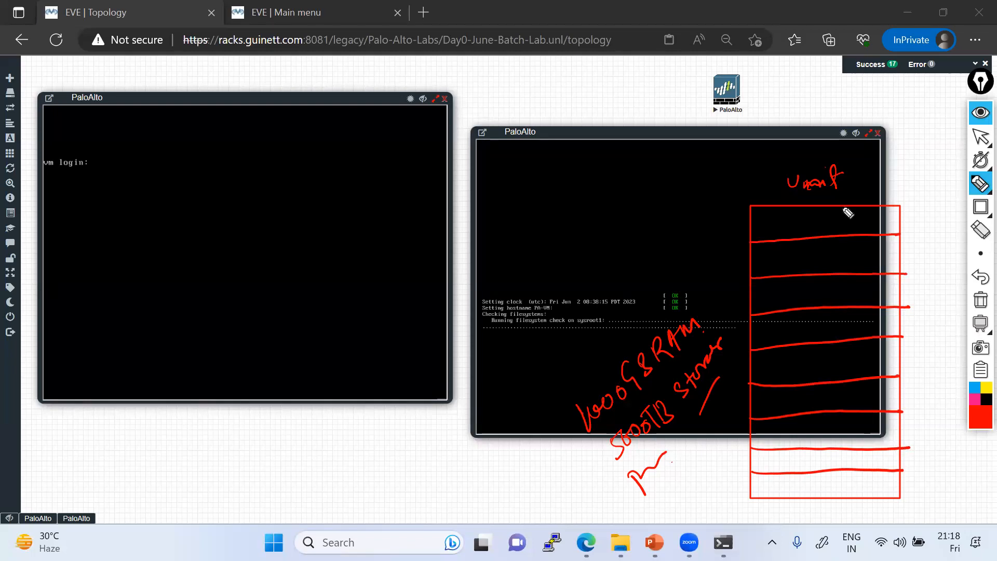
Step: Letter the rows A–I and write the 100, 60 and 10 figures in them
mouse_move(827, 217)
left_mouse_down()
mouse_move(833, 269)
mouse_move(820, 341)
mouse_move(826, 379)
mouse_move(840, 376)
mouse_move(828, 399)
mouse_move(840, 498)
left_mouse_up()
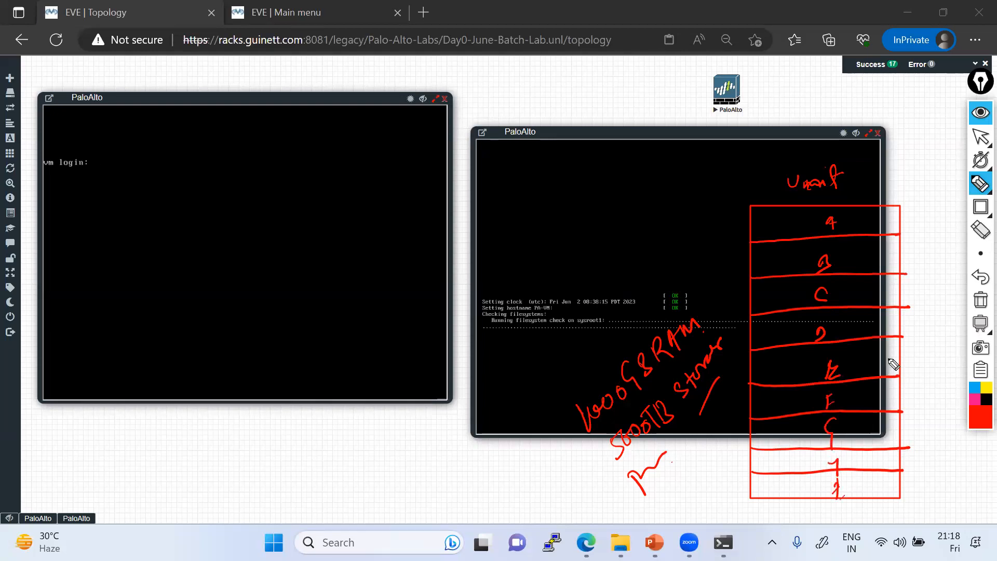
left_click_drag(872, 216, 868, 229)
mouse_move(882, 216)
left_mouse_down()
mouse_move(881, 229)
mouse_move(864, 232)
mouse_move(864, 270)
left_mouse_up()
left_click_drag(876, 255, 887, 259)
mouse_move(867, 289)
left_mouse_down()
mouse_move(864, 305)
mouse_move(876, 294)
mouse_move(862, 334)
left_mouse_up()
left_click_drag(872, 322, 867, 373)
left_click_drag(877, 359, 868, 438)
left_click_drag(875, 430, 878, 434)
left_click_drag(880, 455, 879, 468)
mouse_move(916, 217)
left_mouse_down()
mouse_move(911, 231)
mouse_move(936, 214)
mouse_move(914, 259)
left_mouse_up()
Step: Write 500 beside each row of the sketched table
mouse_move(925, 248)
left_mouse_down()
mouse_move(917, 297)
mouse_move(939, 251)
mouse_move(932, 286)
left_mouse_up()
left_click_drag(942, 281, 941, 283)
mouse_move(918, 322)
left_mouse_down()
mouse_move(915, 335)
mouse_move(933, 332)
mouse_move(909, 367)
mouse_move(939, 349)
left_mouse_up()
mouse_move(913, 386)
left_mouse_down()
mouse_move(908, 400)
mouse_move(942, 383)
left_mouse_up()
left_click_drag(920, 422, 911, 438)
left_click_drag(923, 431, 949, 419)
left_click_drag(915, 467, 913, 477)
left_click_drag(921, 463, 942, 457)
mouse_move(922, 483)
left_mouse_down()
mouse_move(917, 501)
mouse_move(946, 486)
left_mouse_up()
Step: Finish the last figure, tick the first row, and outline a box over the left console
left_click(855, 374)
mouse_move(764, 218)
left_mouse_down()
mouse_move(775, 225)
mouse_move(804, 207)
left_mouse_up()
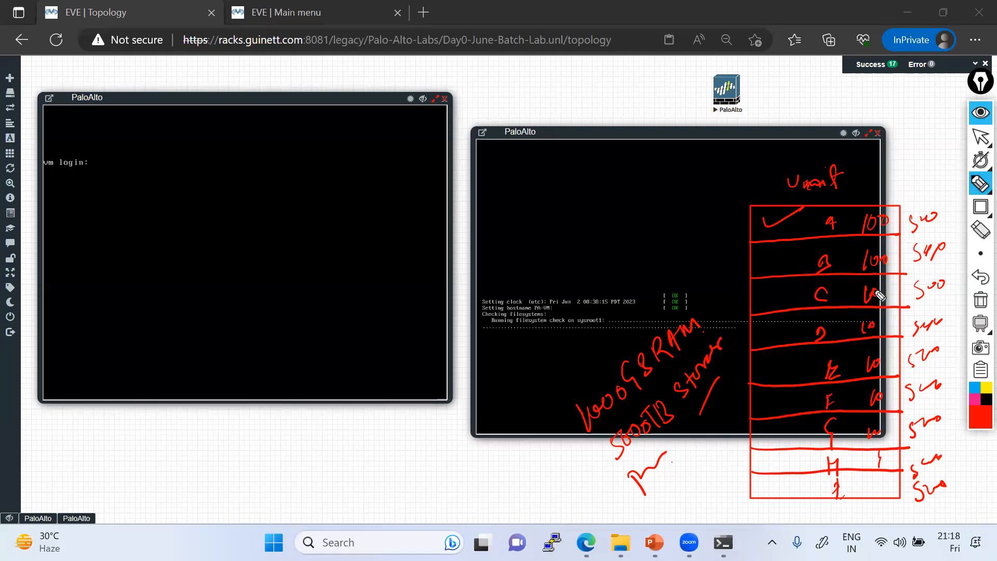
mouse_move(146, 229)
left_mouse_down()
mouse_move(183, 436)
mouse_move(311, 162)
mouse_move(355, 425)
left_mouse_up()
mouse_move(185, 429)
left_mouse_down()
mouse_move(352, 427)
mouse_move(371, 489)
left_mouse_up()
Step: Label the left-console box P4 and write Router beside it
left_click_drag(355, 449, 364, 465)
left_click_drag(382, 437, 414, 488)
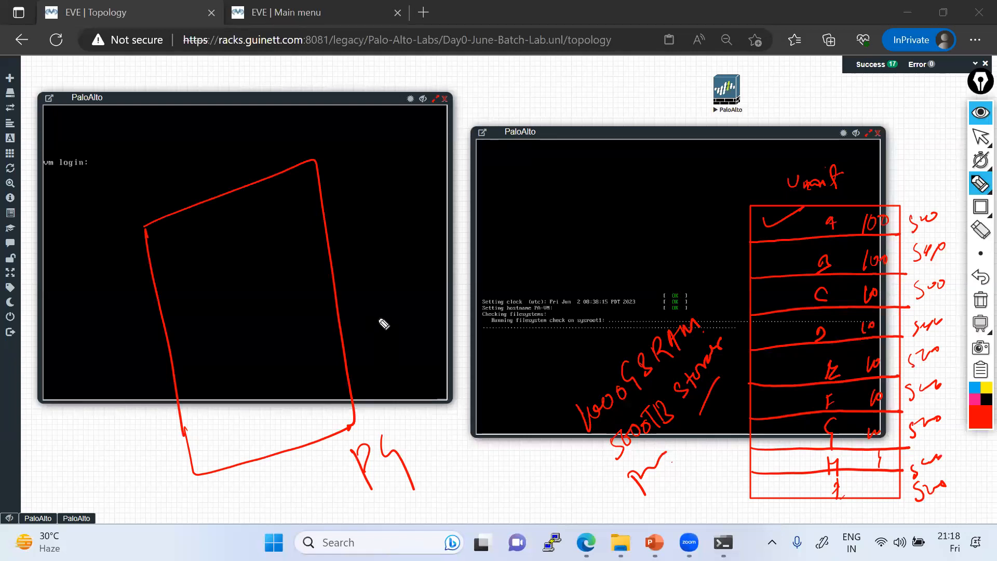
mouse_move(386, 296)
left_mouse_down()
mouse_move(395, 326)
mouse_move(446, 272)
mouse_move(470, 268)
mouse_move(484, 288)
left_mouse_up()
mouse_move(179, 264)
left_mouse_down()
mouse_move(199, 341)
mouse_move(231, 299)
mouse_move(208, 332)
left_mouse_up()
Step: Draw small port shapes inside and on the edge of the router box
left_click_drag(208, 383, 232, 438)
left_click_drag(263, 215, 271, 295)
left_click_drag(262, 214, 270, 294)
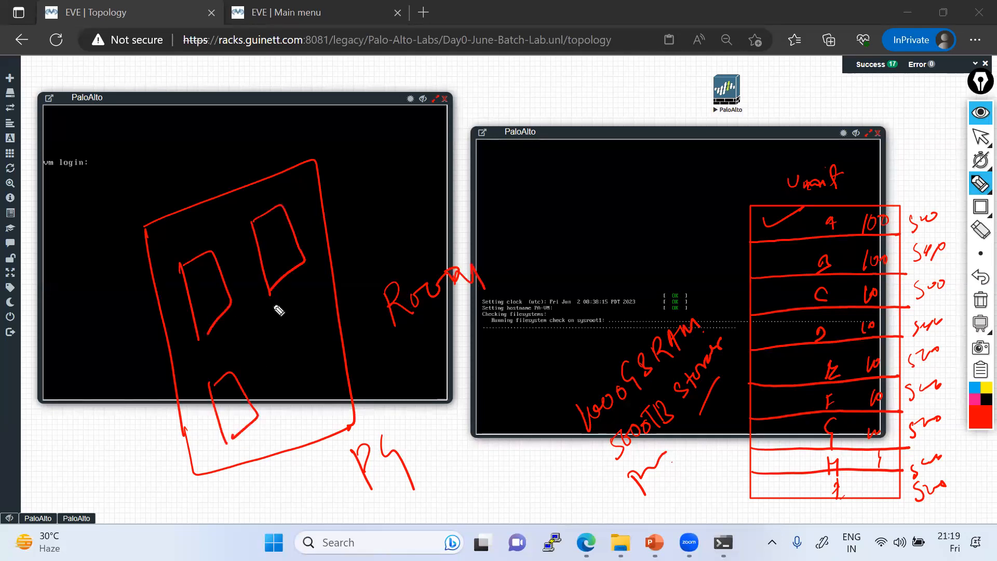
mouse_move(143, 250)
left_mouse_down()
mouse_move(185, 234)
mouse_move(180, 212)
left_mouse_up()
mouse_move(169, 370)
left_mouse_down()
mouse_move(207, 384)
mouse_move(190, 396)
left_mouse_up()
mouse_move(333, 300)
left_mouse_down()
mouse_move(311, 342)
mouse_move(344, 337)
left_mouse_up()
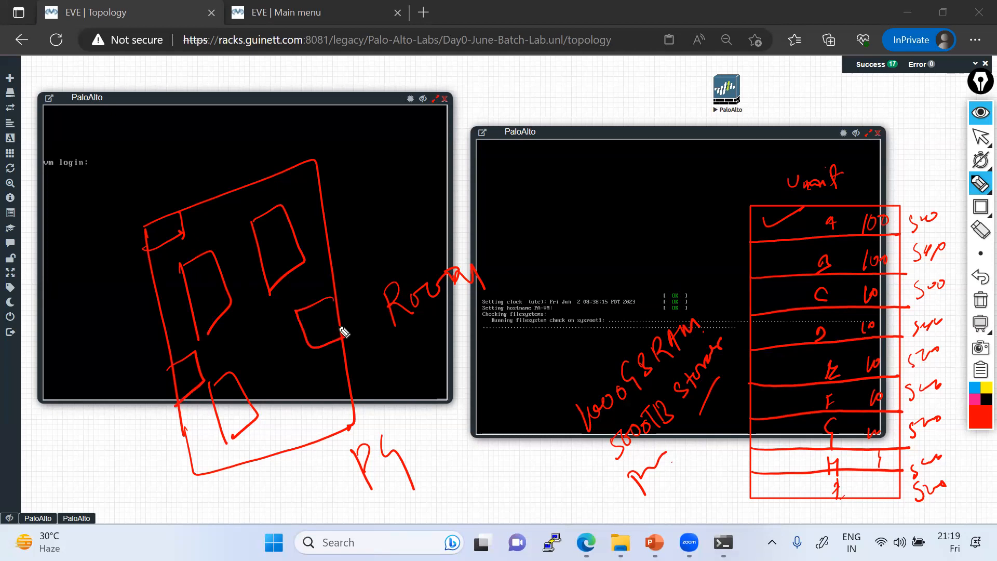
mouse_move(352, 374)
left_mouse_down()
mouse_move(393, 363)
mouse_move(353, 396)
left_mouse_up()
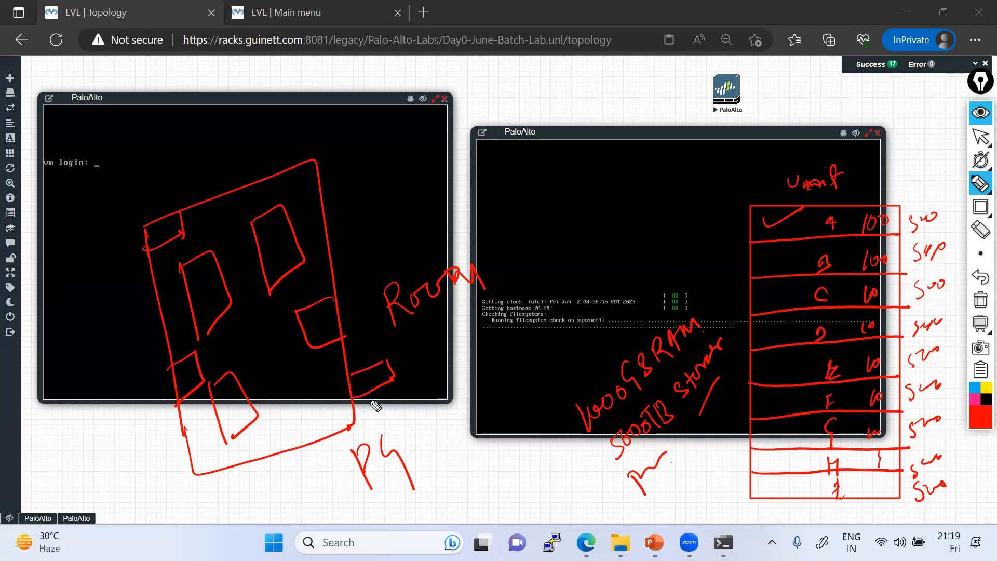
Step: Draw cable lines leading out of the router, including one down to the screen bottom
left_click_drag(293, 243, 375, 176)
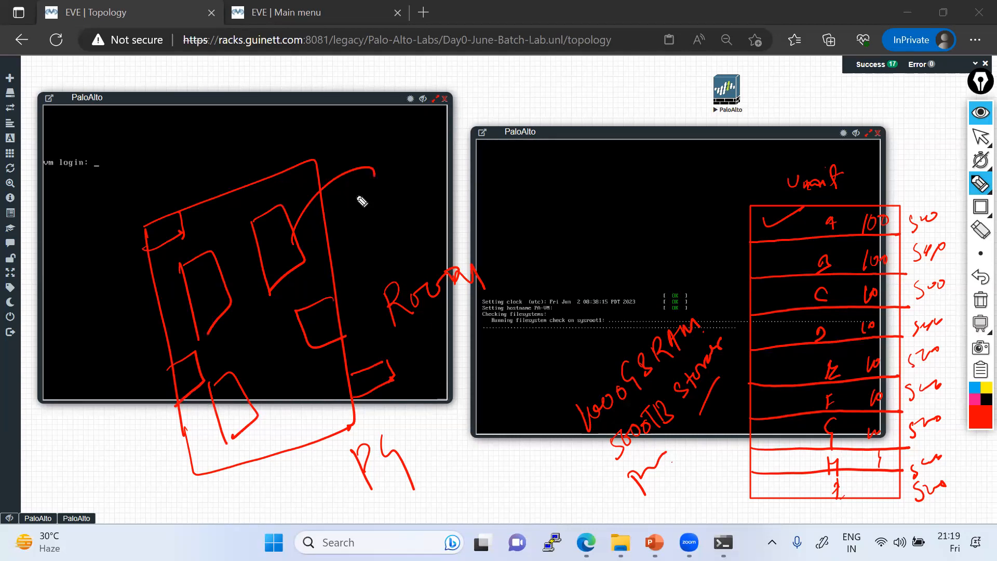
mouse_move(209, 415)
left_mouse_down()
mouse_move(187, 418)
mouse_move(183, 560)
left_mouse_up()
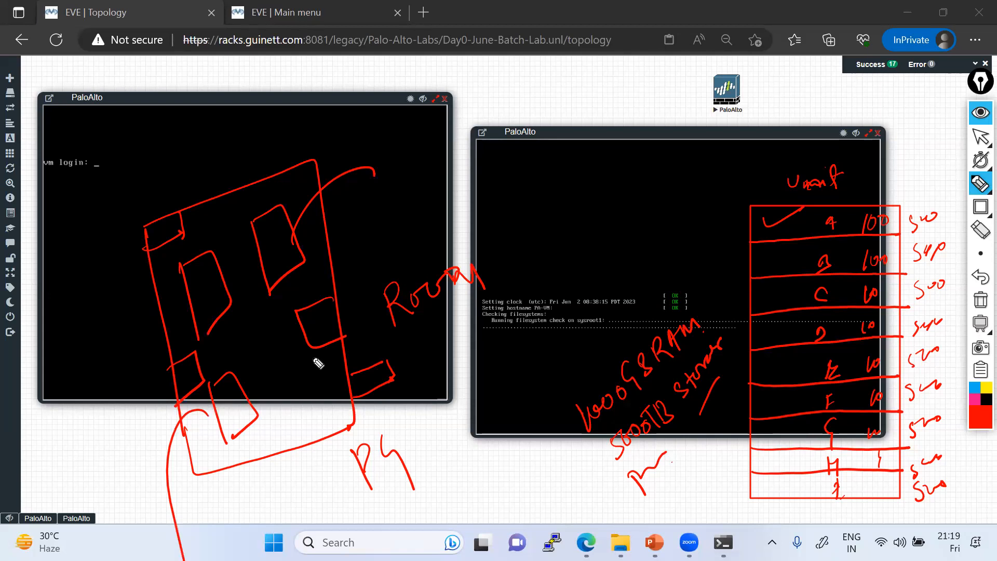
left_click_drag(200, 263, 160, 227)
Step: Sketch an arrow, a box and a tick over the right PaloAlto console
mouse_move(515, 301)
left_mouse_down()
mouse_move(497, 130)
mouse_move(635, 164)
mouse_move(509, 310)
left_mouse_up()
mouse_move(555, 83)
left_mouse_down()
mouse_move(637, 120)
mouse_move(598, 108)
mouse_move(609, 111)
left_mouse_up()
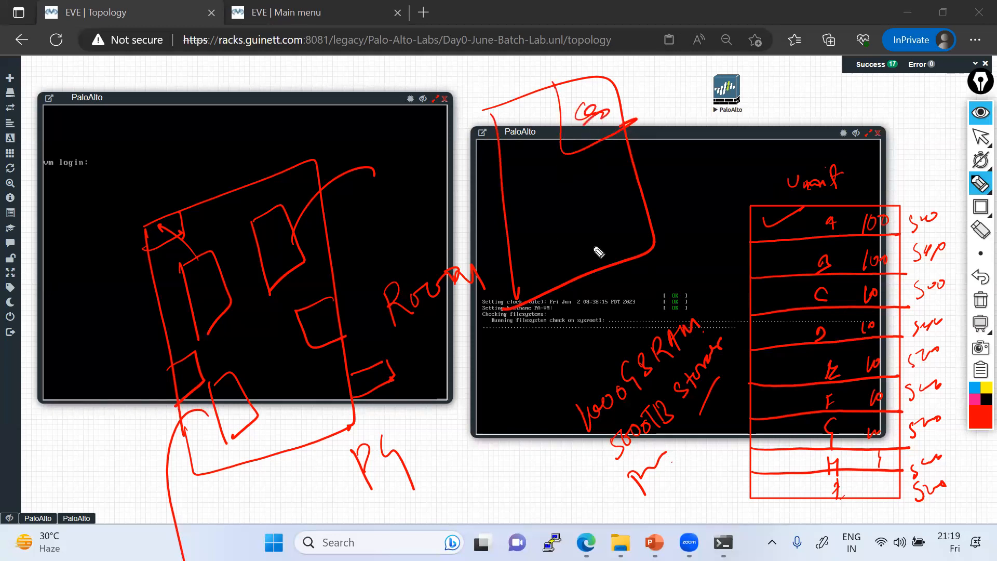
mouse_move(515, 265)
left_mouse_down()
mouse_move(496, 295)
mouse_move(516, 281)
mouse_move(506, 267)
left_mouse_up()
left_click_drag(544, 131, 577, 121)
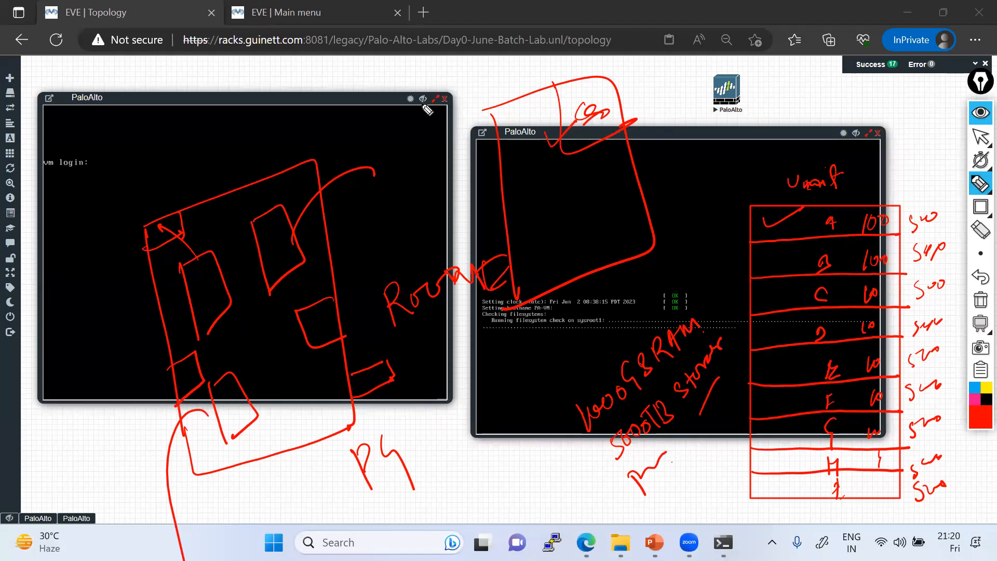
Step: Return to normal pointer mode and open the annotation pen size options
mouse_move(978, 141)
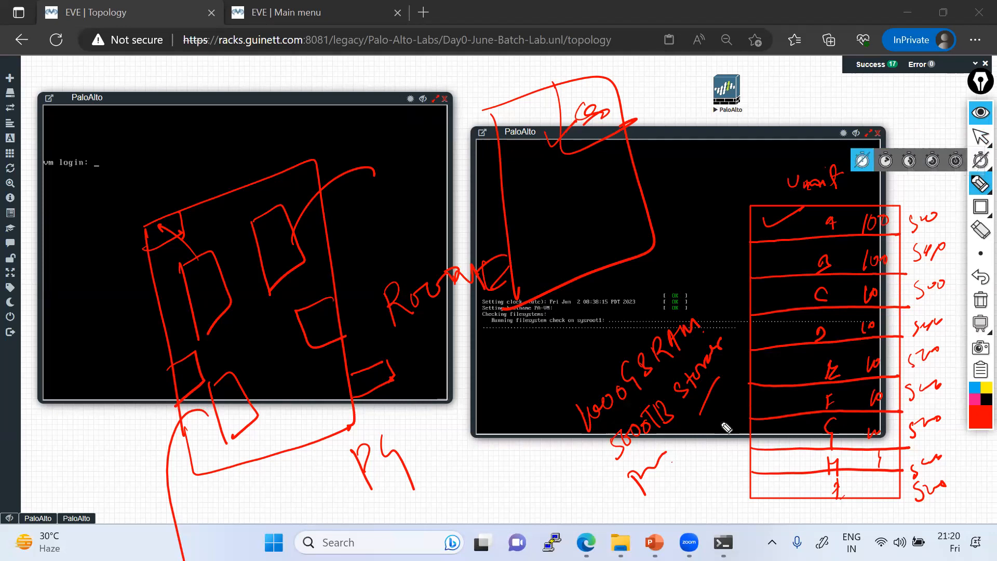
left_click(978, 139)
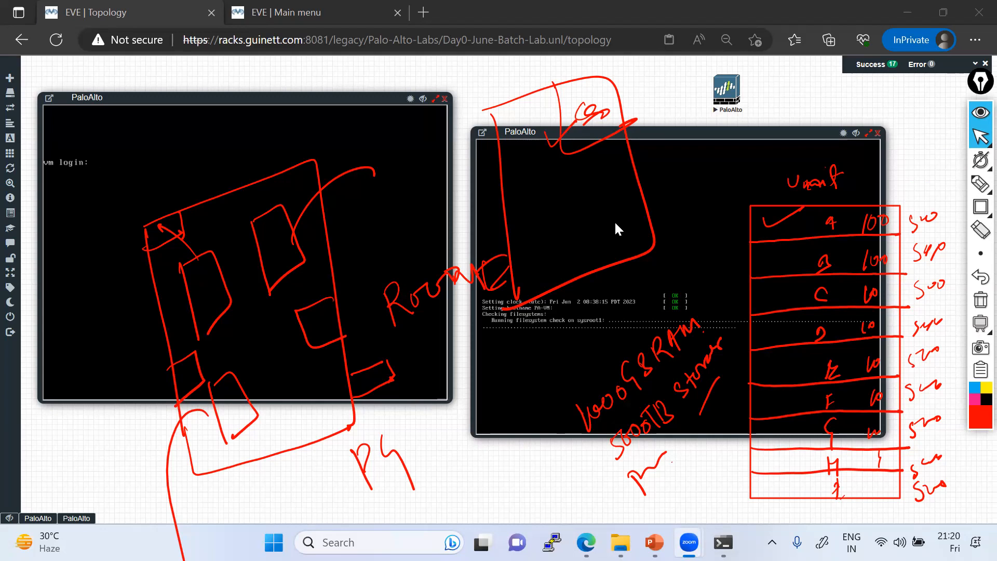
left_click(981, 253)
Step: Erase all drawings and pop the second PaloAlto console into its own tab
left_click(980, 307)
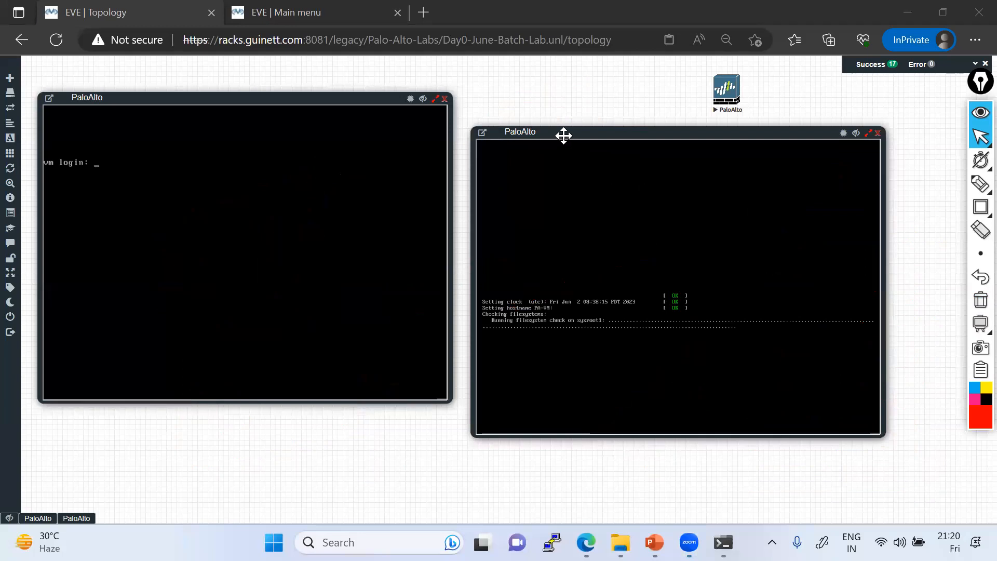
left_click_drag(646, 141, 730, 143)
left_click(566, 139)
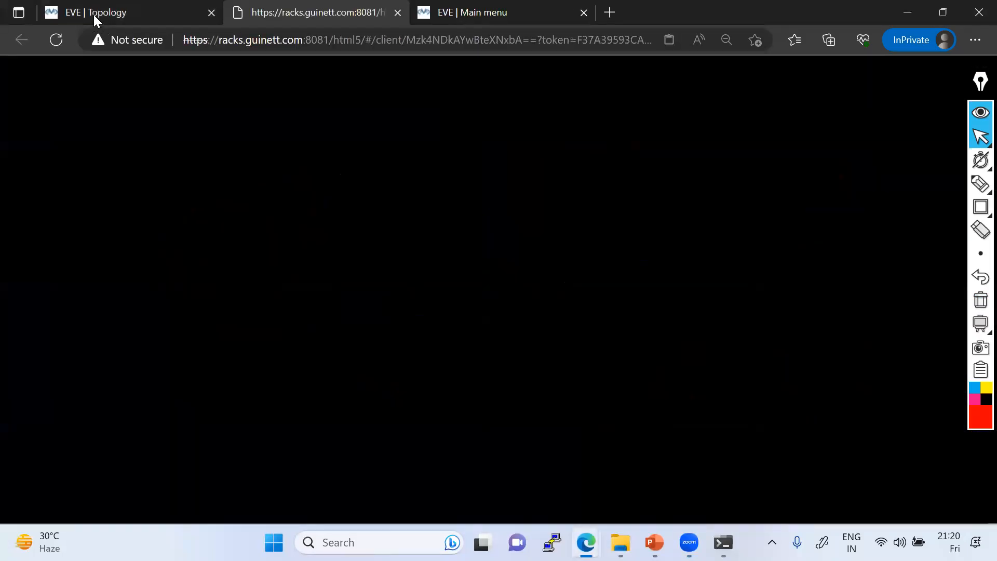
left_click(94, 15)
Step: Move the console aside, place PaloAlto above Win, and link Win to PaloAlto
left_click_drag(184, 97, 660, 119)
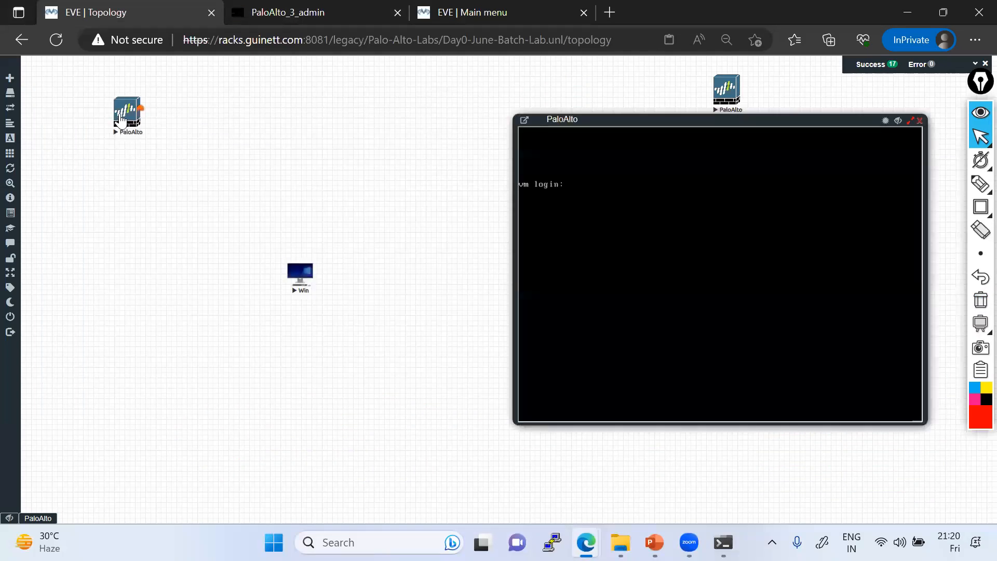
left_click_drag(120, 120, 274, 113)
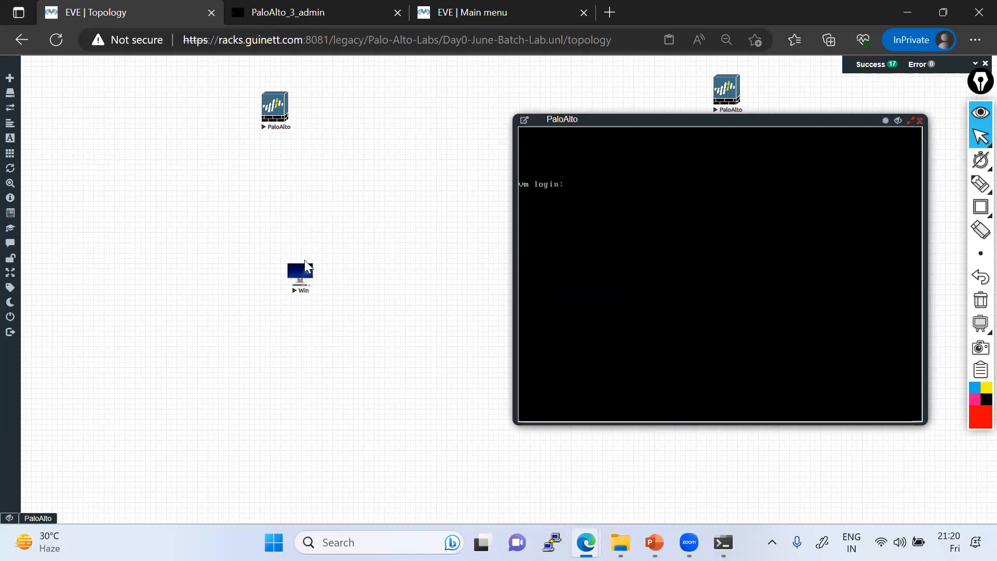
left_click_drag(313, 271, 274, 126)
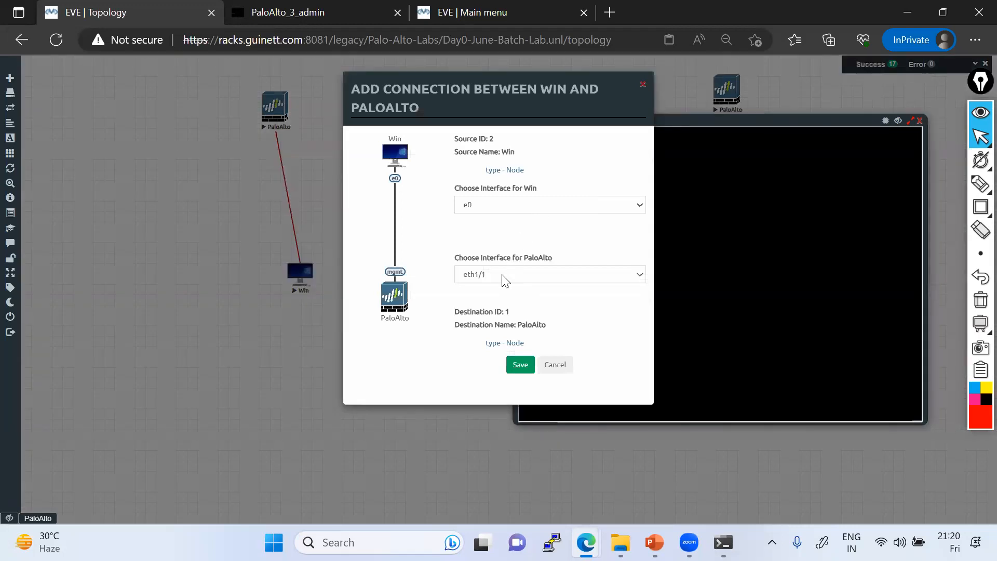
Step: Change the PaloAlto end of the Win e0 link to mgmt and save it
left_click(502, 275)
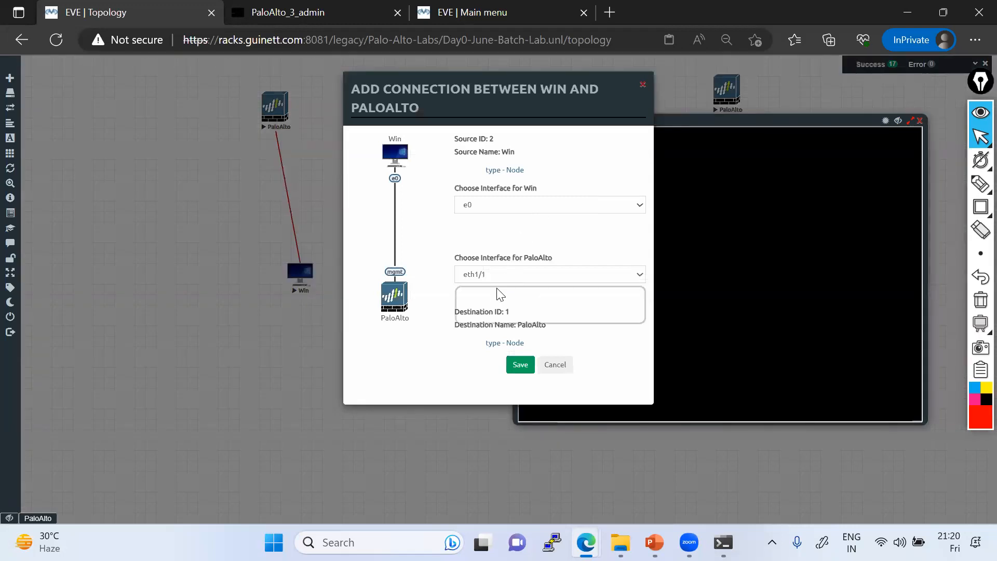
left_click(478, 318)
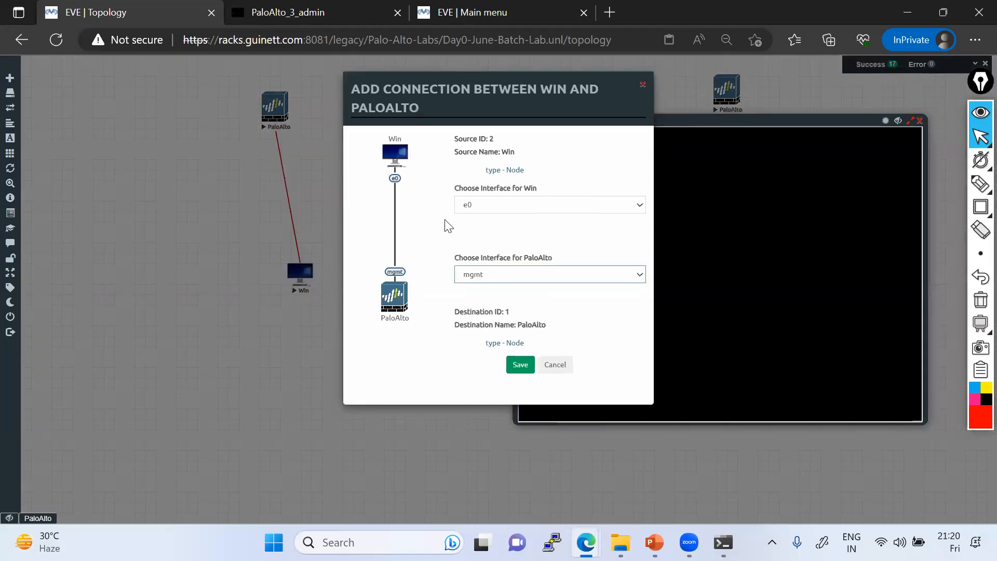
left_click(519, 364)
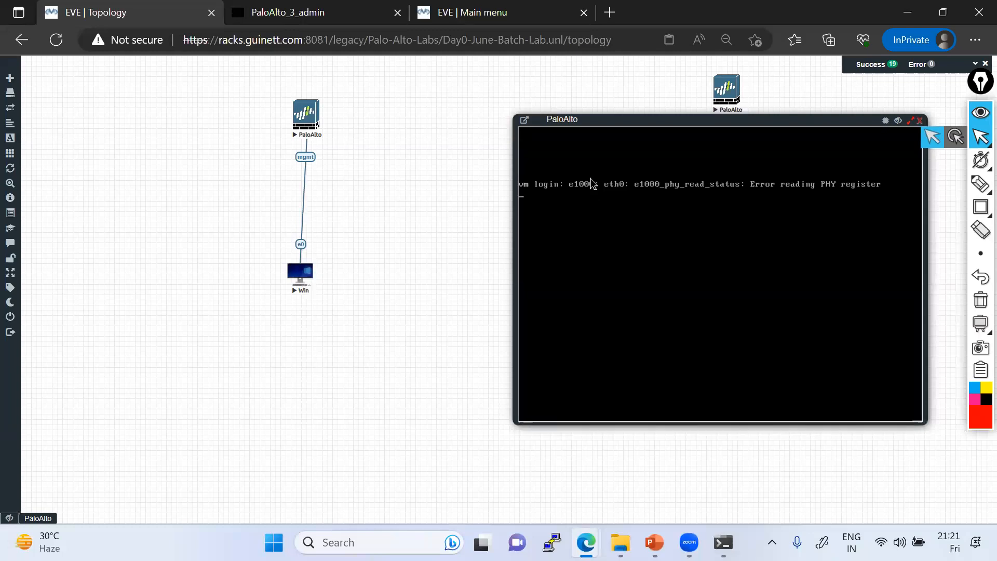
Step: Get a fresh login prompt in the PaloAlto console and enter admin
left_click_drag(525, 119, 537, 203)
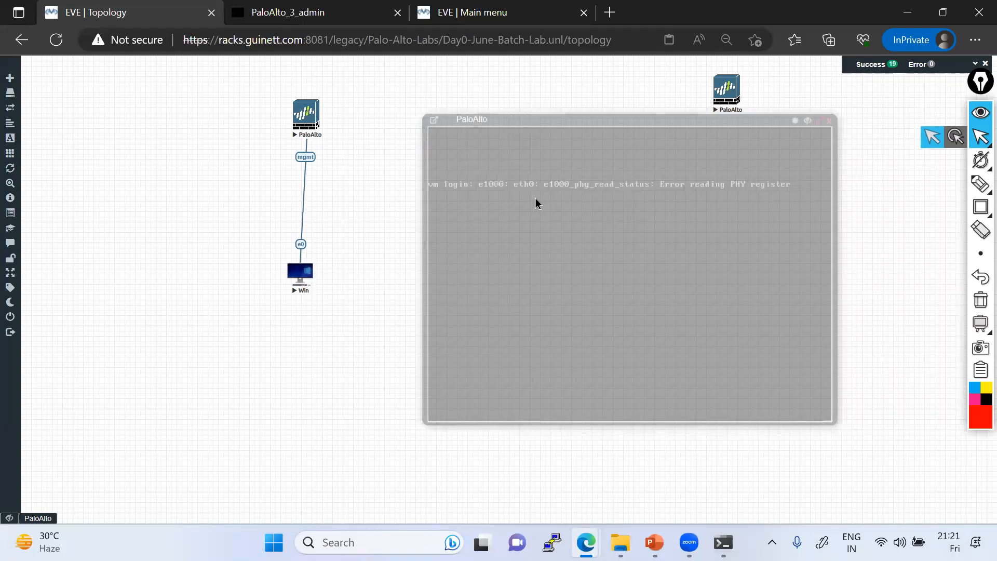
key("Return")
key("Return")
key("Return")
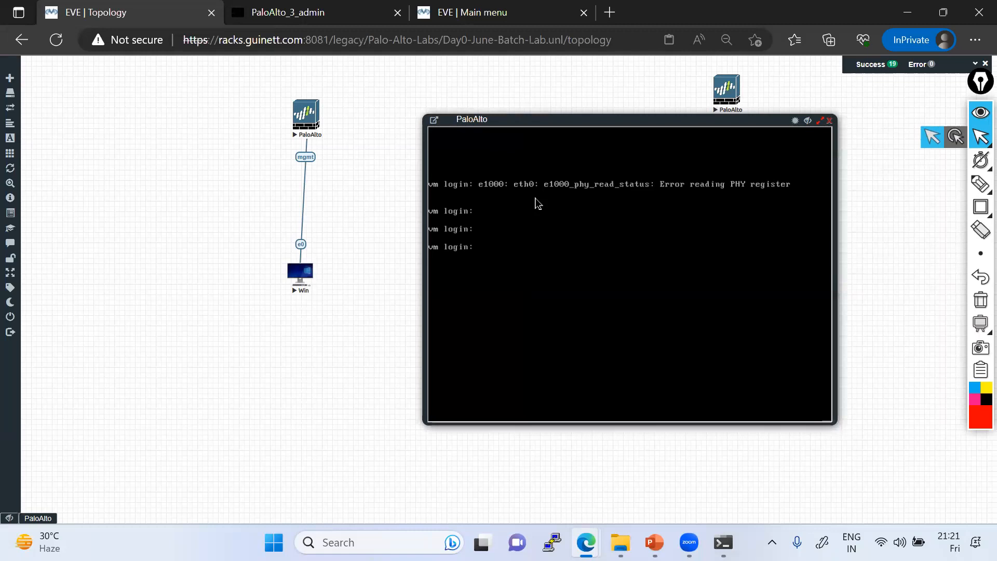
type("admin")
key("Return")
Step: Reposition the PaloAlto console window and align the PaloAlto node above the Win node
left_click_drag(472, 119, 611, 124)
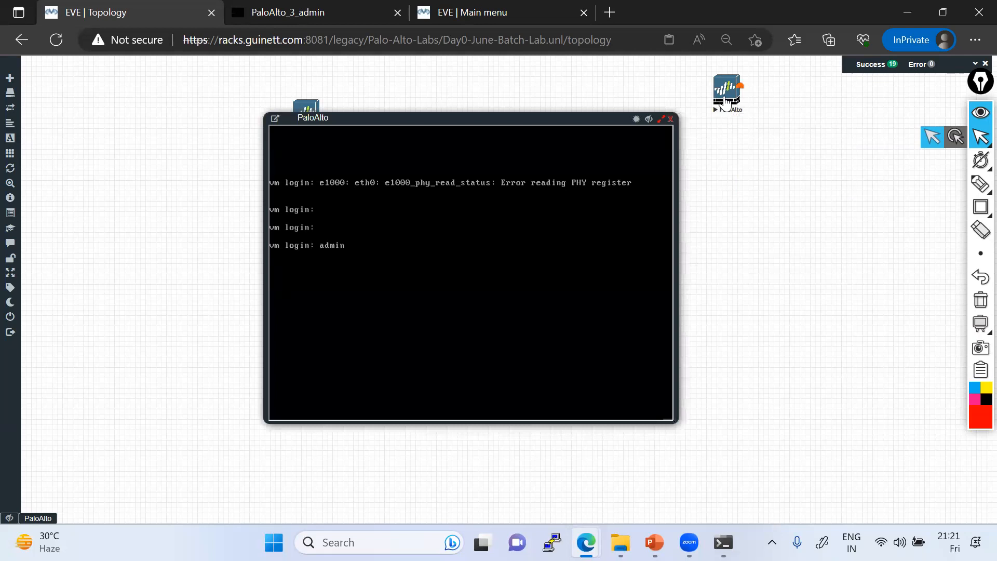
left_click(351, 10)
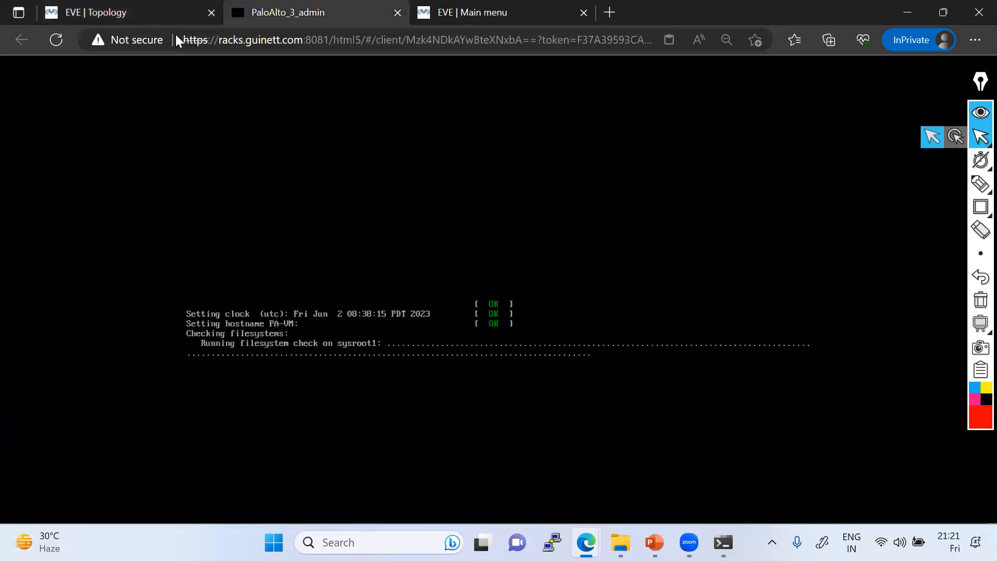
left_click(129, 9)
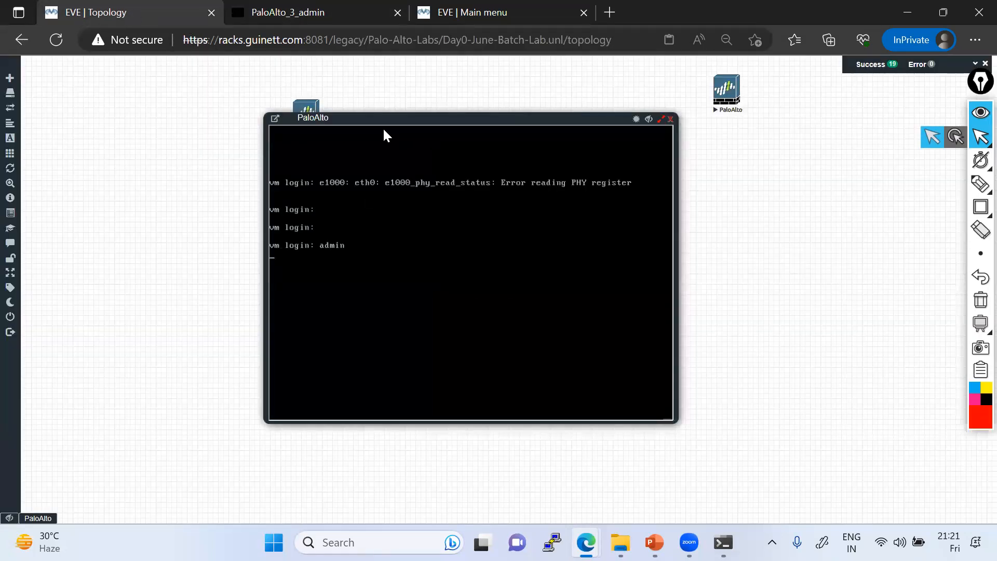
left_click_drag(396, 122, 666, 127)
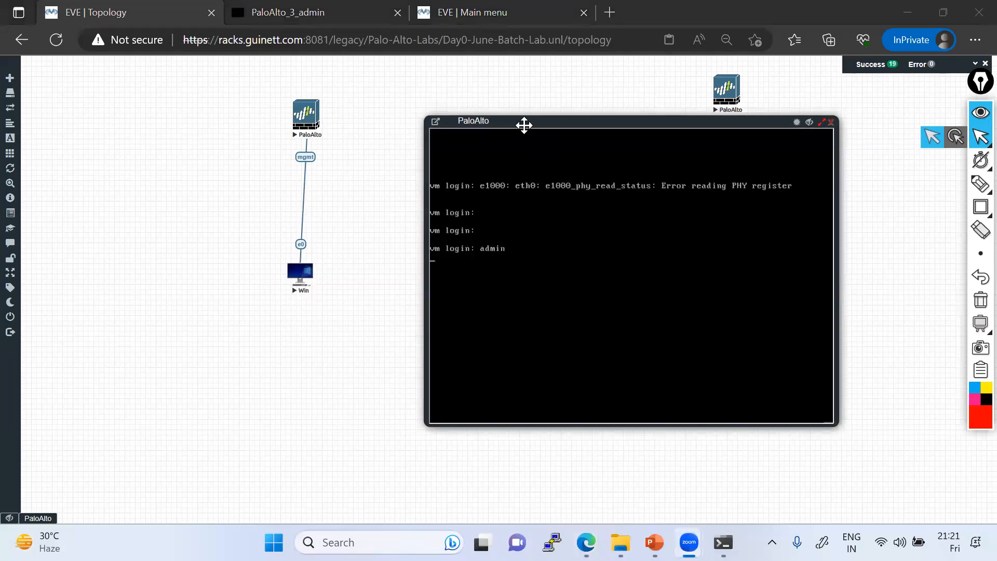
left_click_drag(494, 120, 491, 124)
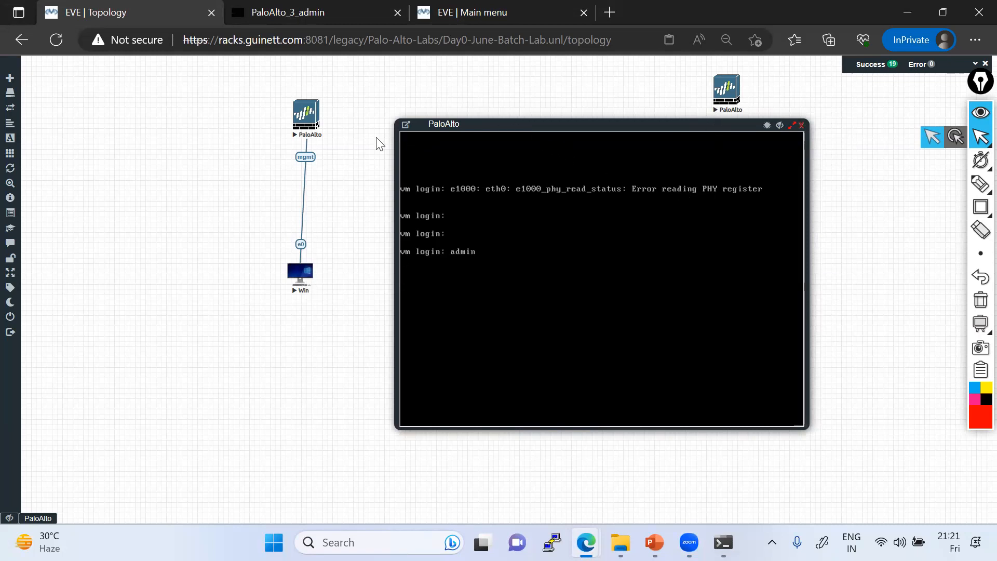
left_click_drag(302, 130, 281, 130)
left_click_drag(301, 275, 282, 271)
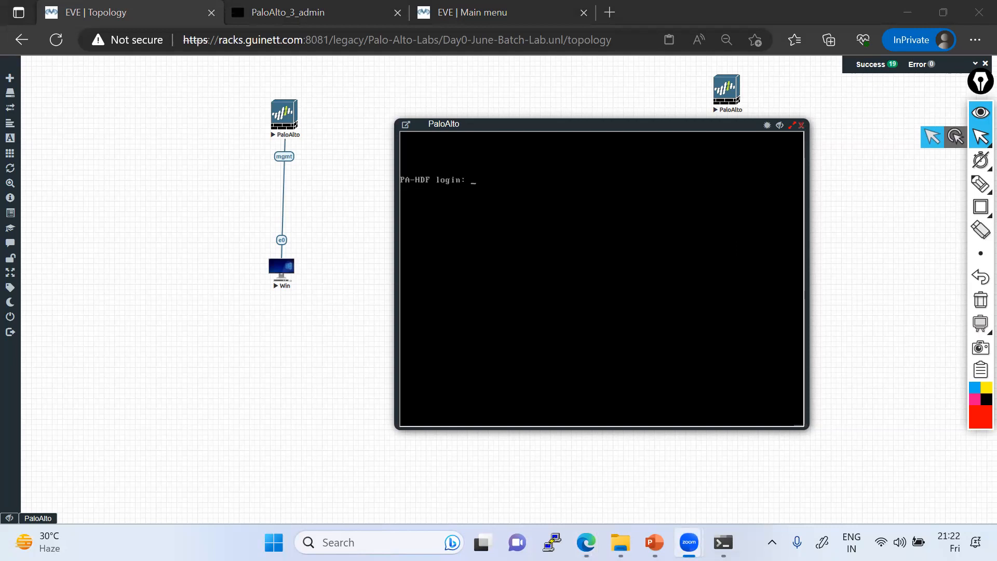
Step: Refocus the browser and submit admin at the PA-HDF login prompt
mouse_move(655, 542)
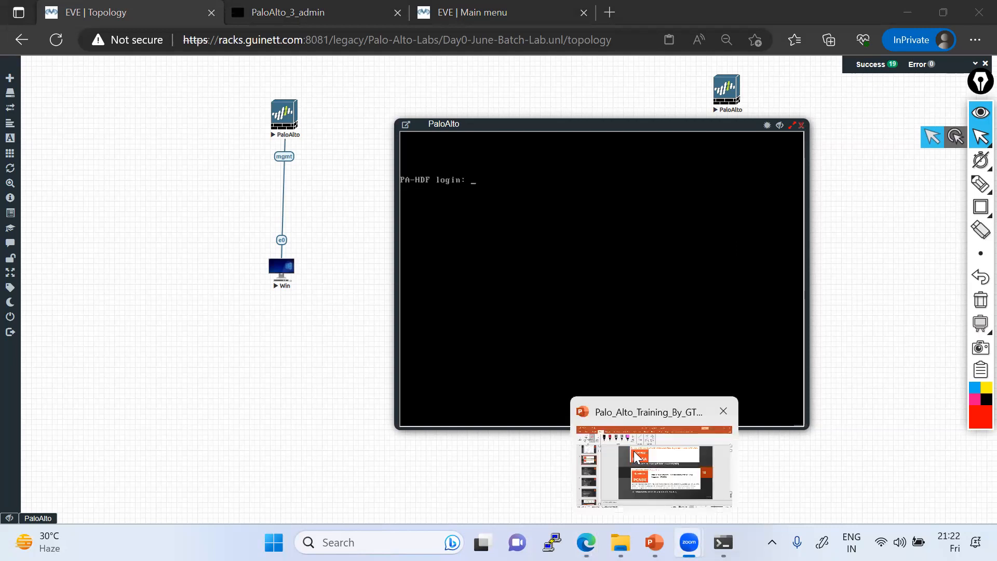
left_click(503, 118)
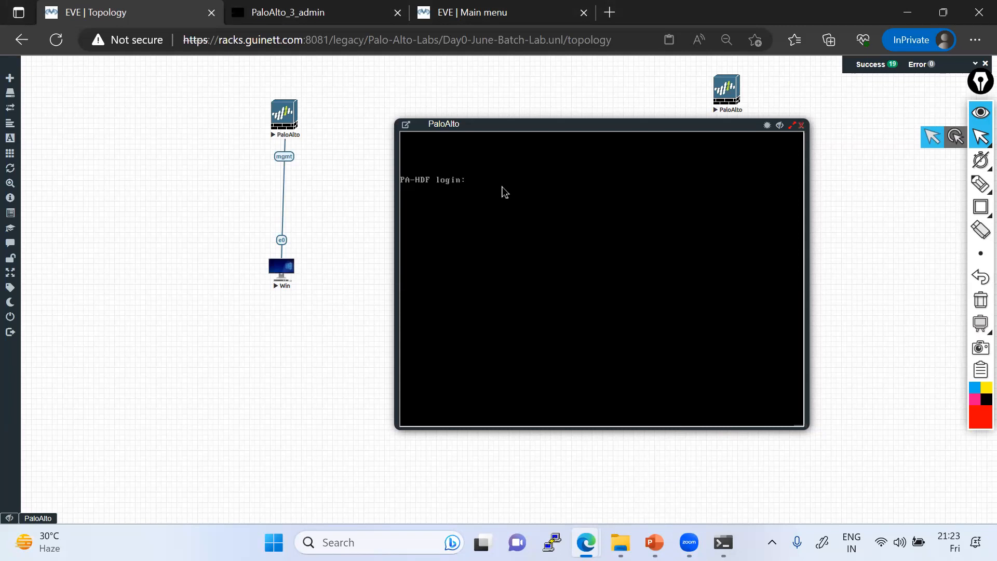
type("admin")
key("Return")
Step: View the PAN-OS 9.0 and 10.0 Administrator's Guides and the Troubleshooting Cheatsheet PDFs
key("alt+Tab")
left_click(309, 15)
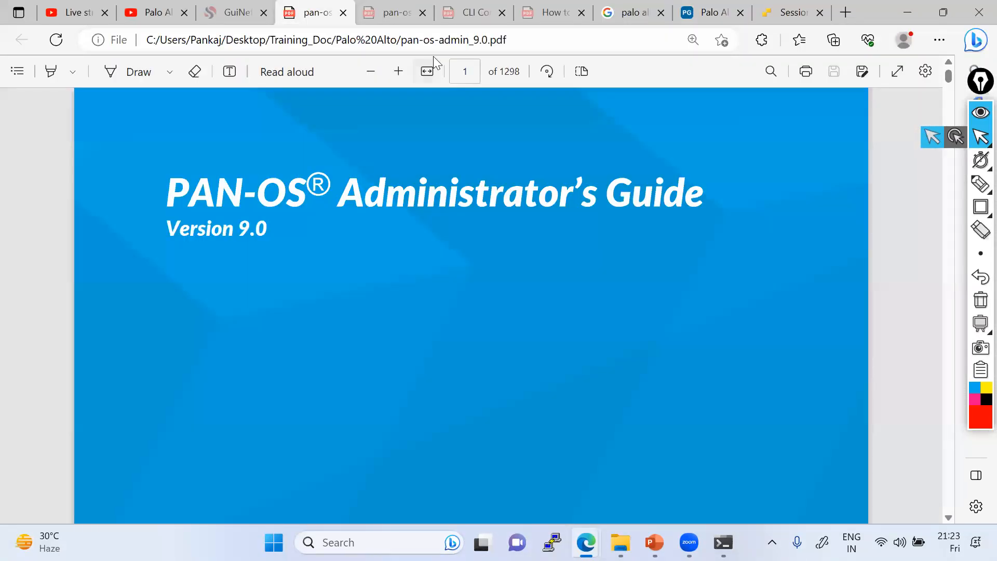
left_click(395, 18)
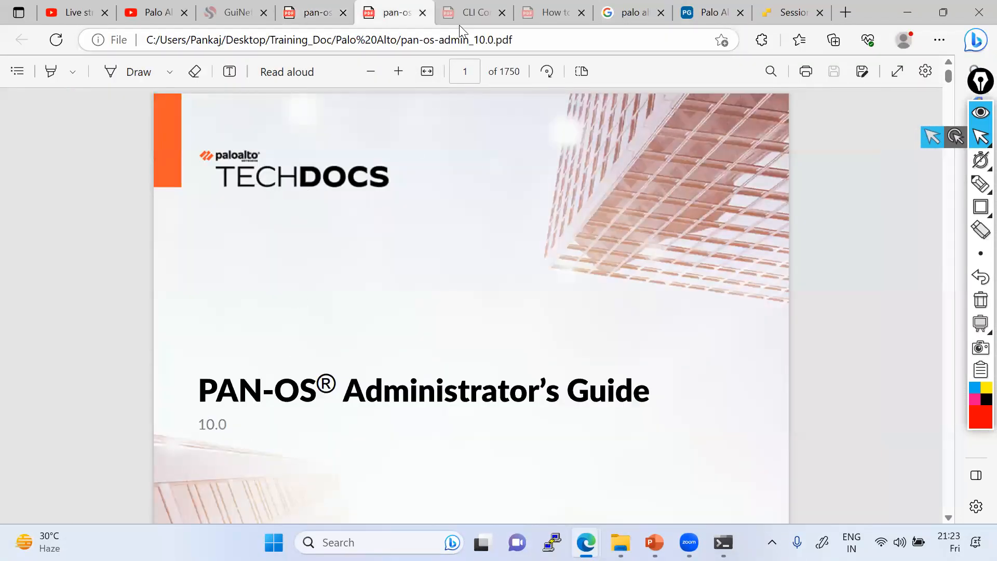
left_click(469, 13)
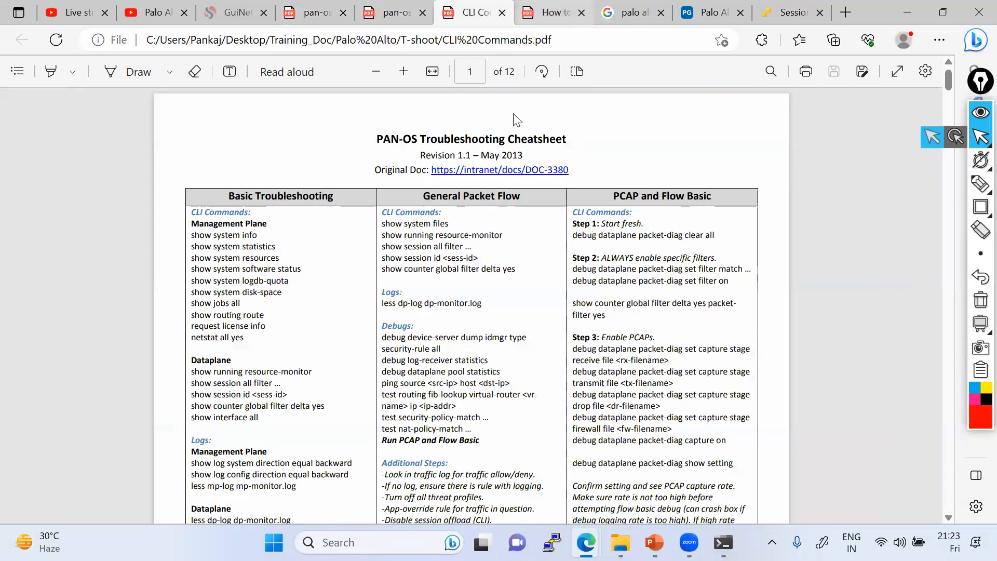
Step: Scroll through the packet capture how-to PDF, then switch to File Explorer
key("ctrl+Tab")
scroll(485, 202, "up", 10)
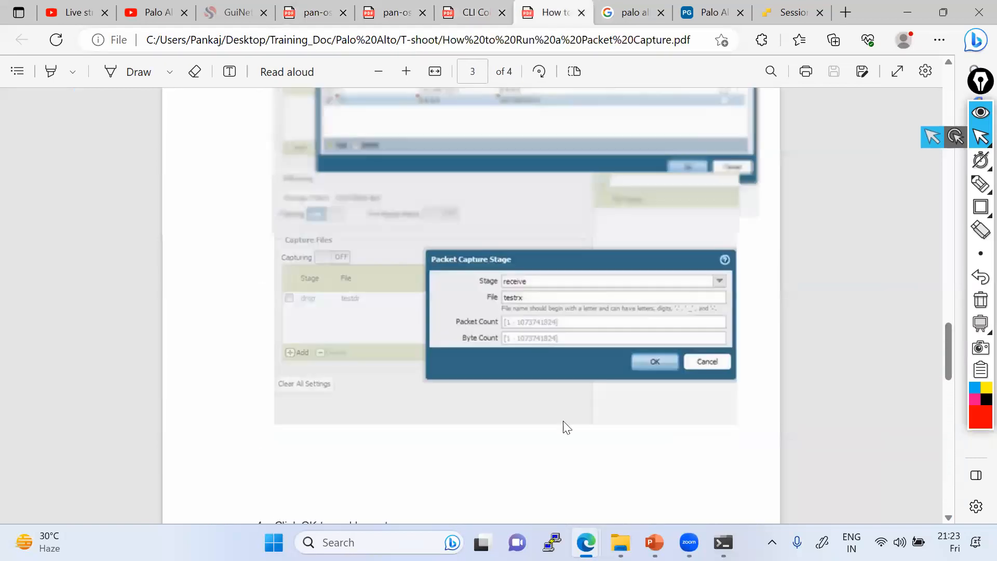
scroll(566, 427, "up", 2)
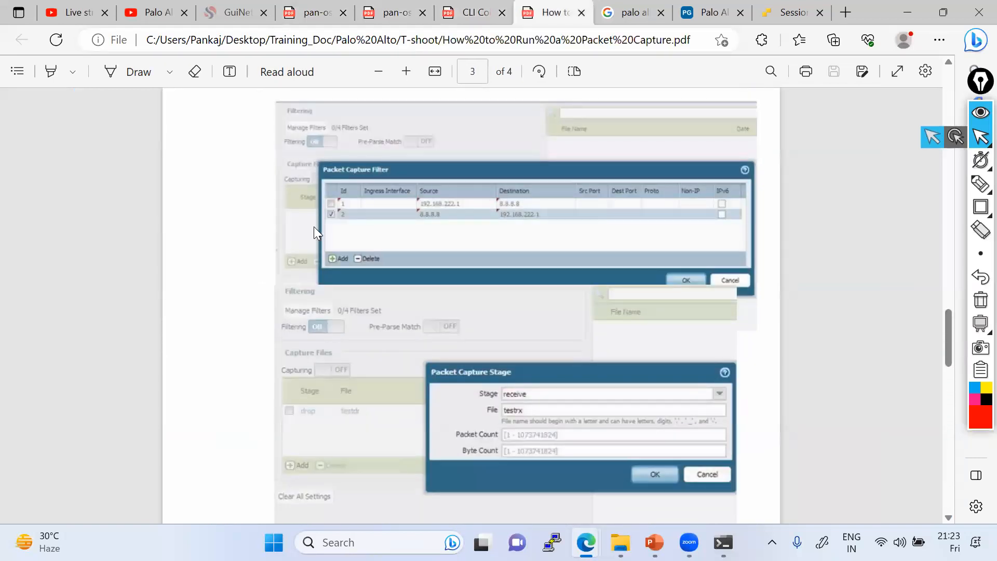
key("alt+Tab")
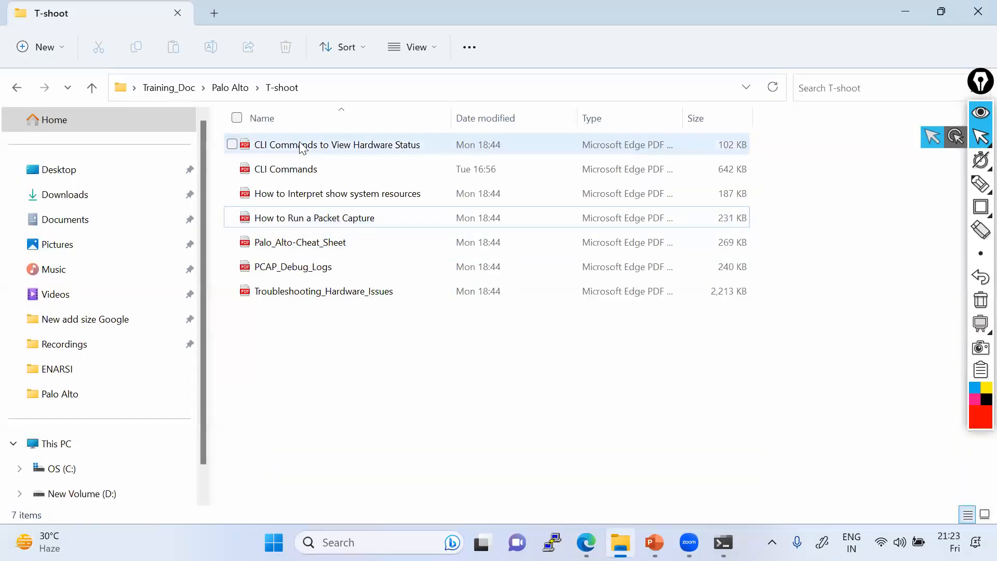
Step: Go up to the Palo Alto folder, deselect T-shoot, and minimize File Explorer
left_click(233, 90)
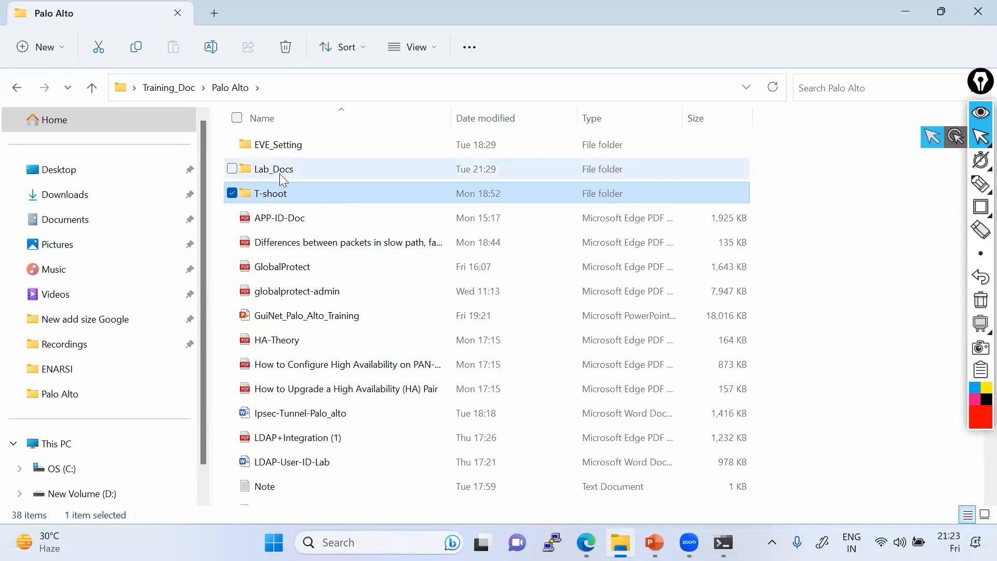
left_click(232, 194)
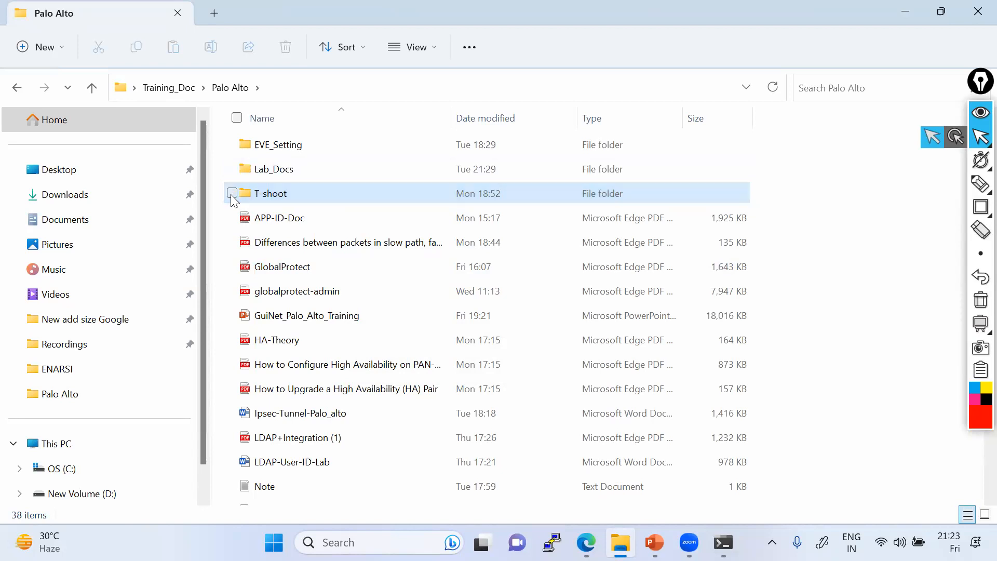
left_click(915, 17)
Step: Return to the EVE-NG console, clear the password prompt, and enter admin as login name
mouse_move(620, 543)
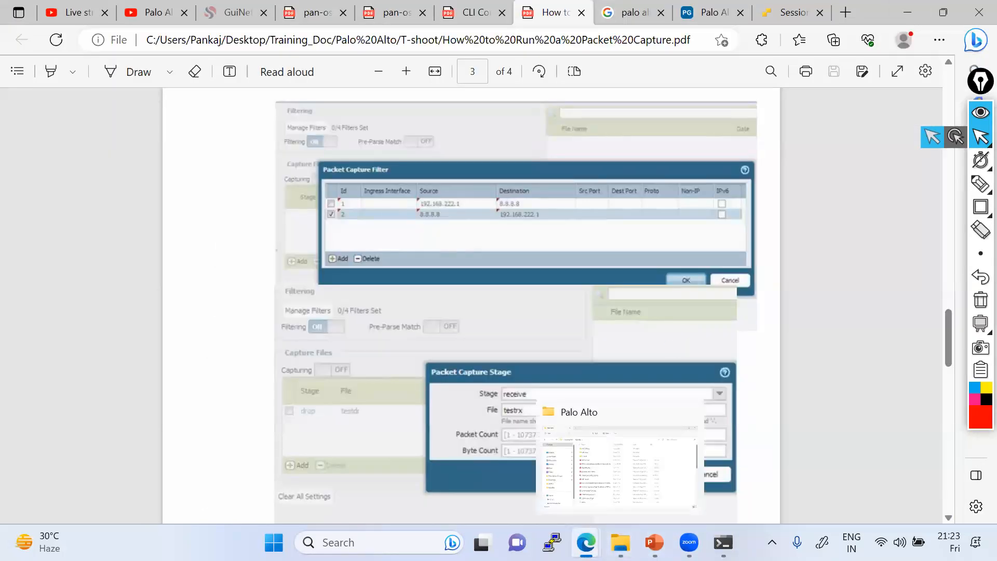
mouse_move(586, 543)
left_click(622, 461)
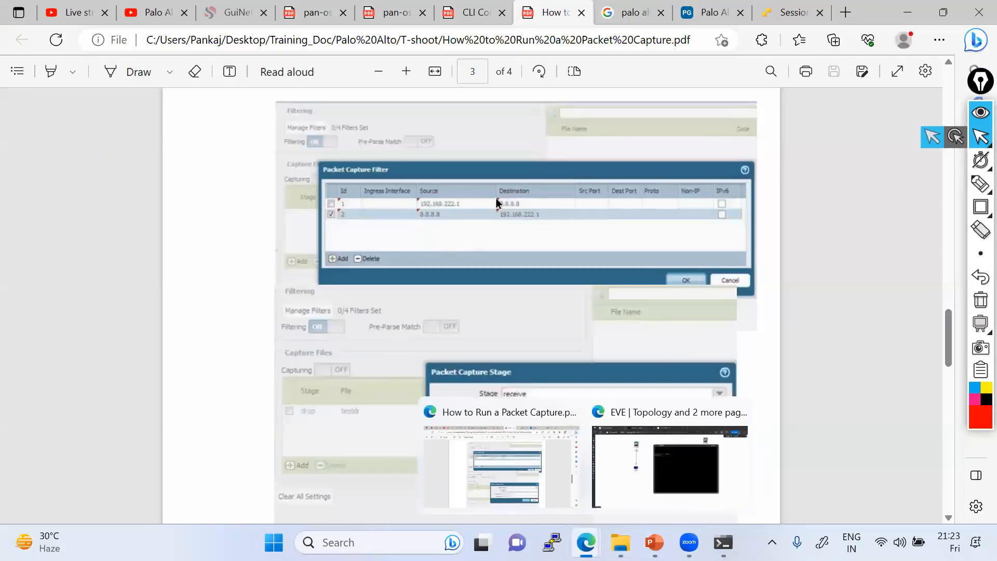
key("Return")
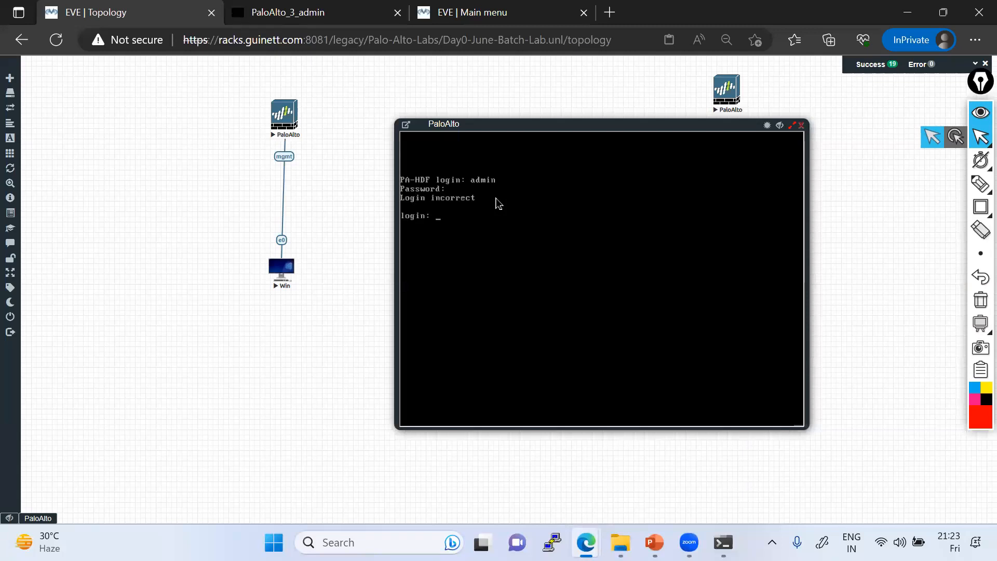
type("admin")
key("Return")
key("Return")
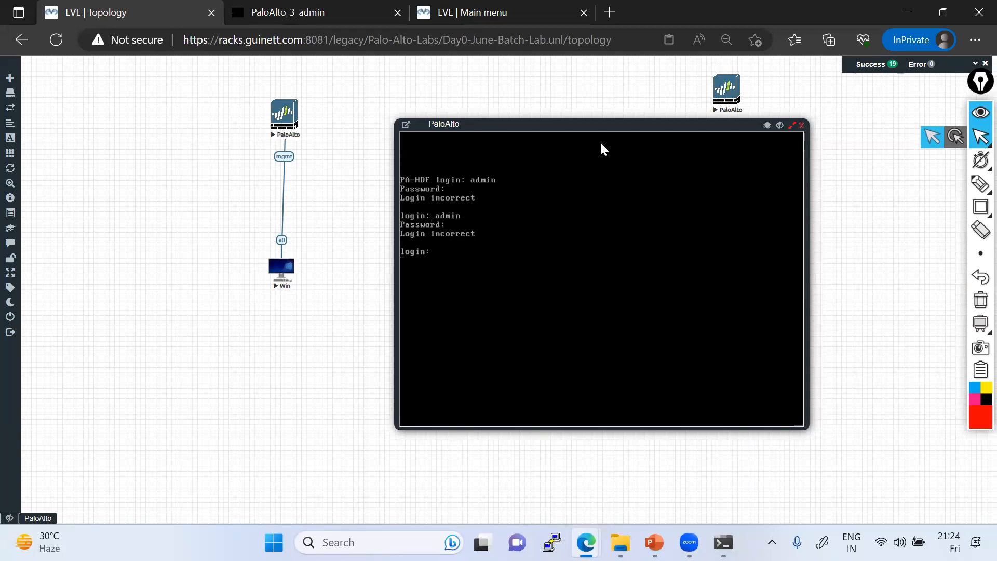
Step: Move the console left and retry the admin login several times
left_click_drag(515, 138, 438, 157)
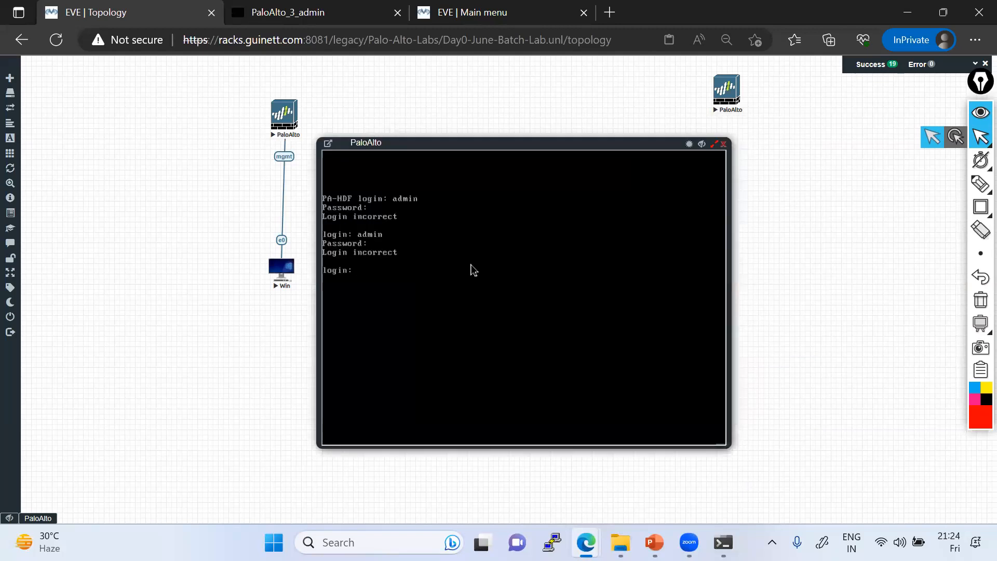
type("admin")
key("Return")
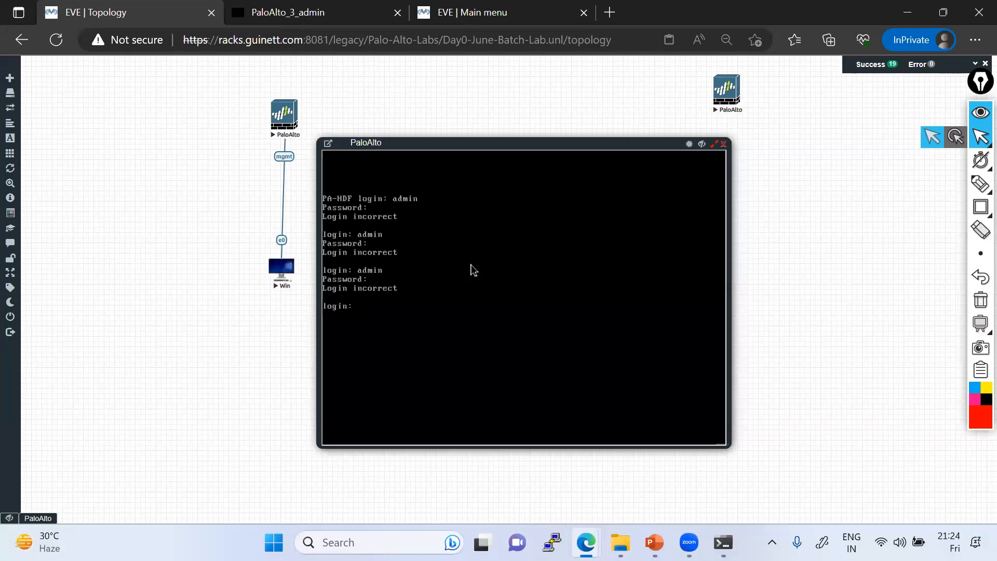
type("in")
key("Return")
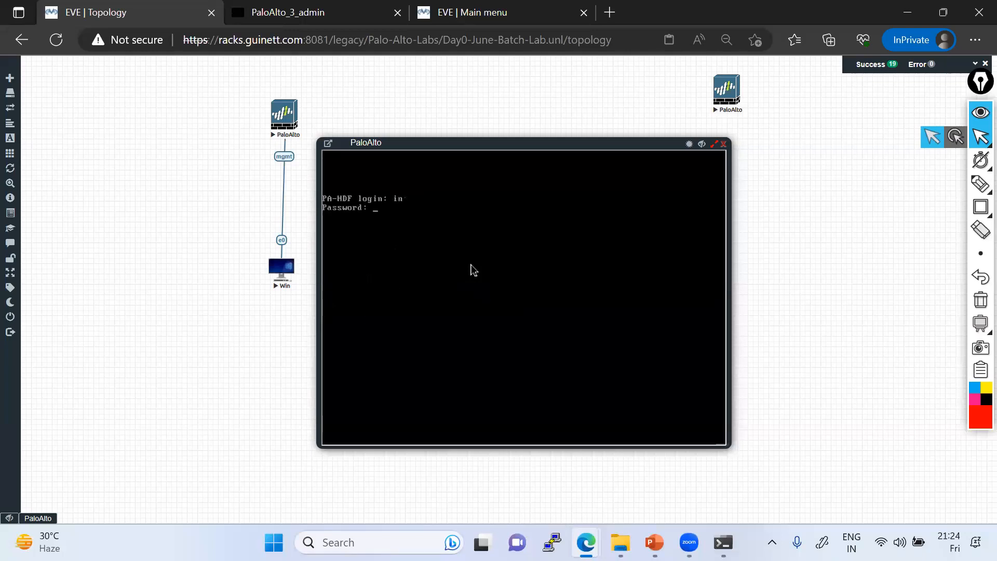
type("admin")
key("Return")
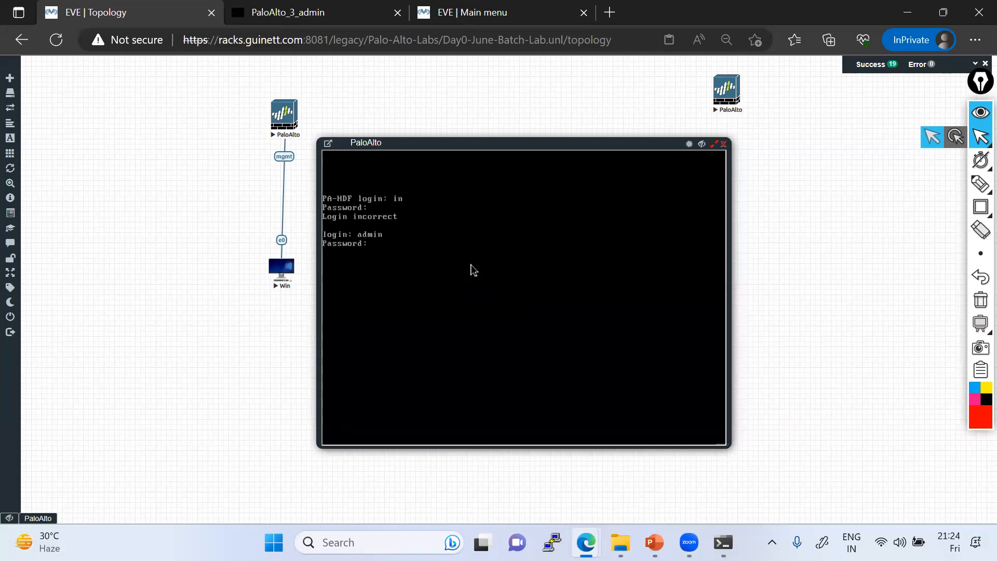
type("admin")
key("Return")
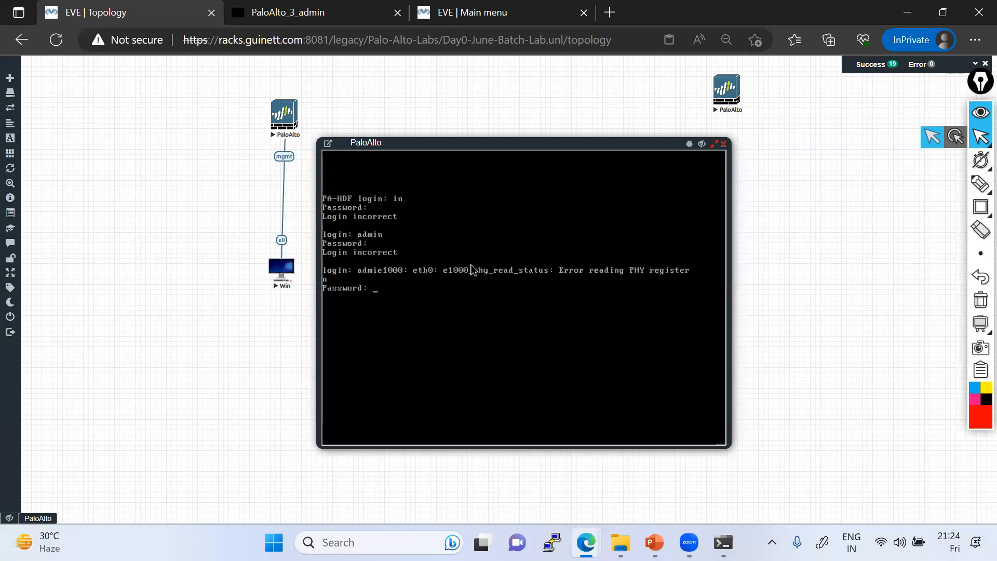
Step: Make further admin login and password attempts, then move the console aside
key("Return")
type("admin")
key("Return")
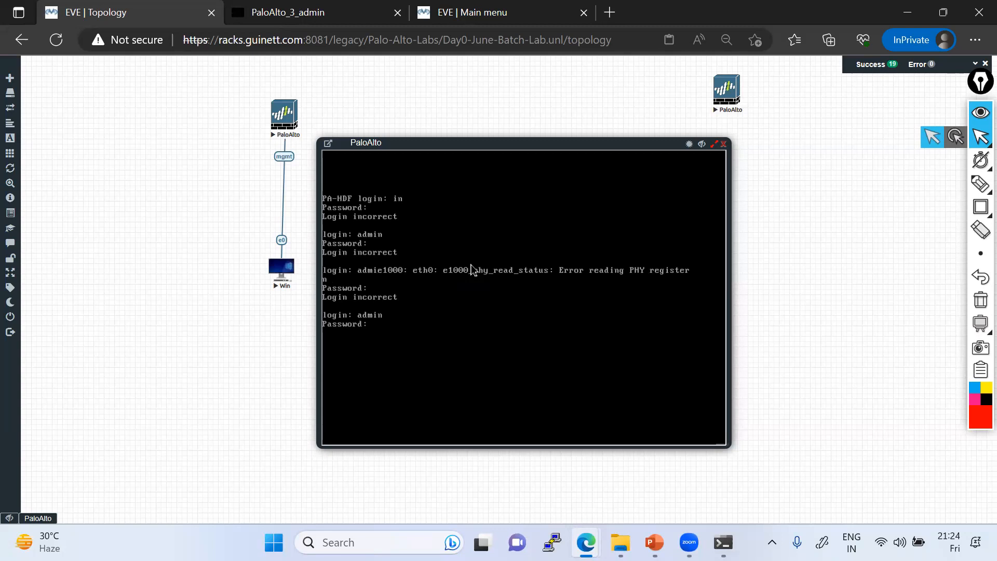
type("admin")
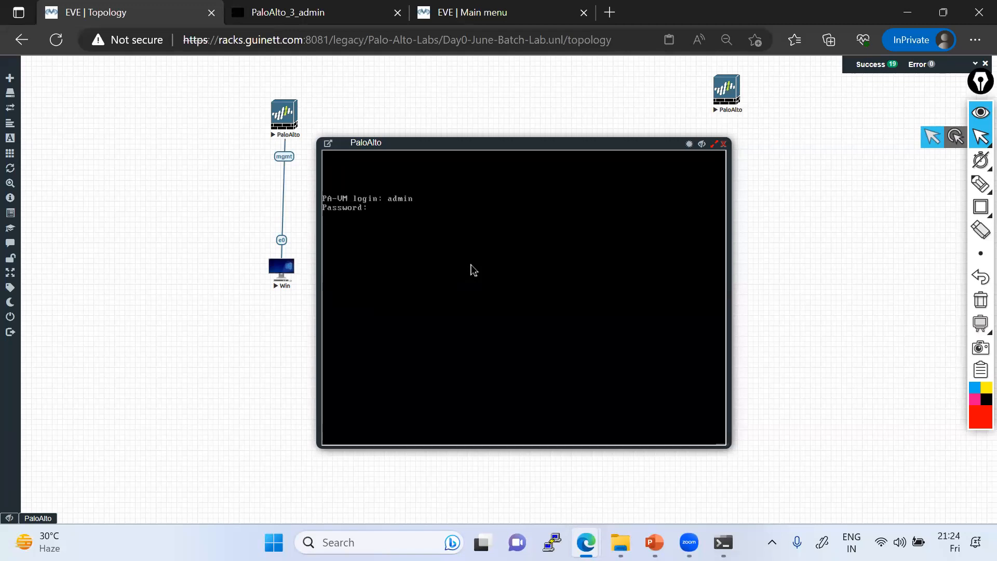
type("admin")
key("Return")
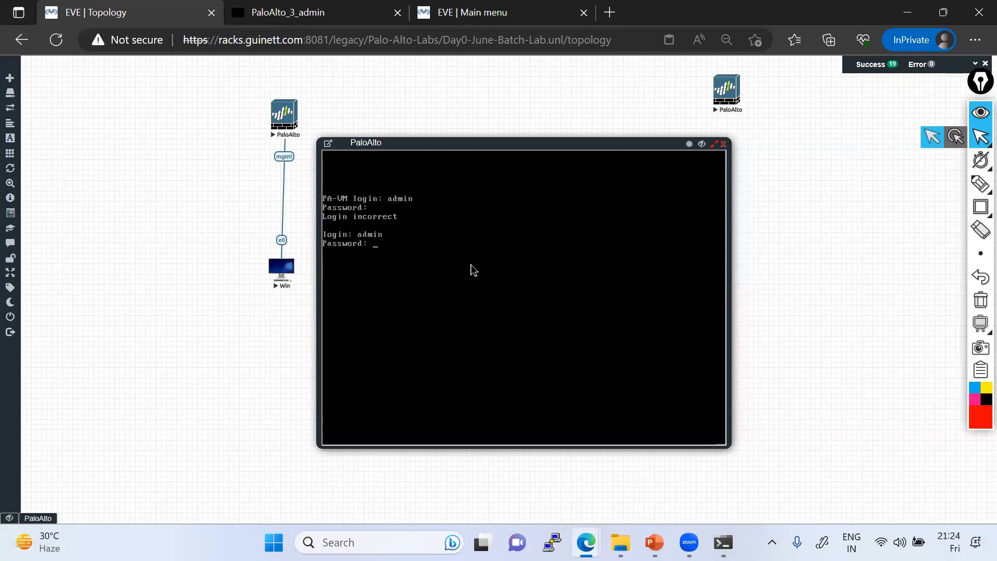
key("Return")
left_click_drag(472, 142, 399, 139)
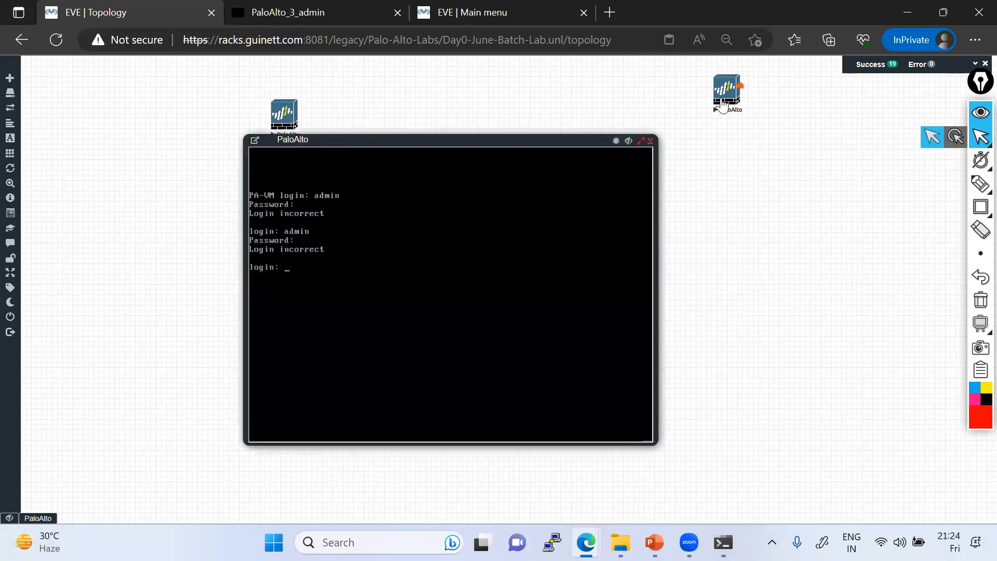
Step: Stop and delete the unconnected top-right PaloAlto node from the topology
left_click(717, 100)
left_click(757, 123)
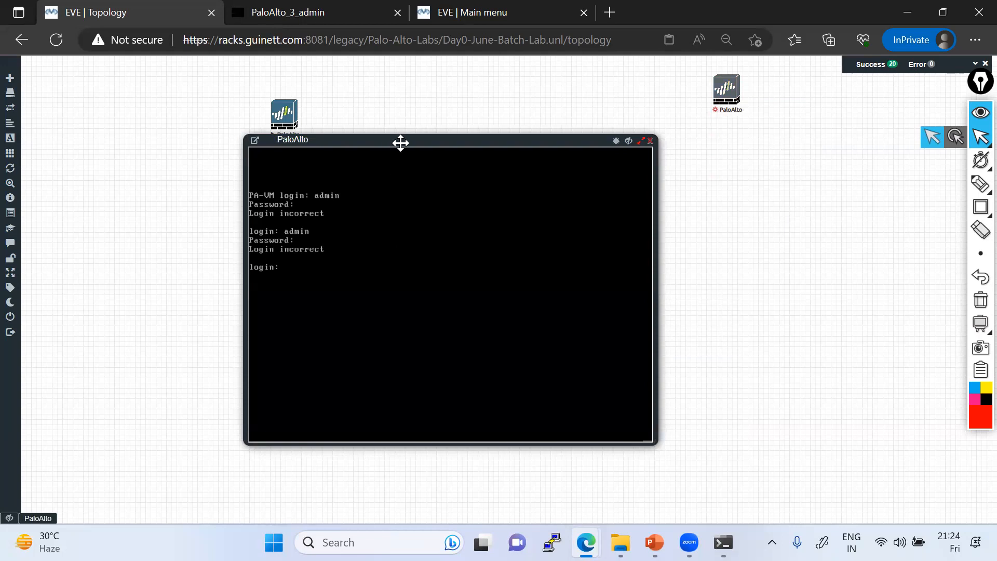
left_click(734, 104)
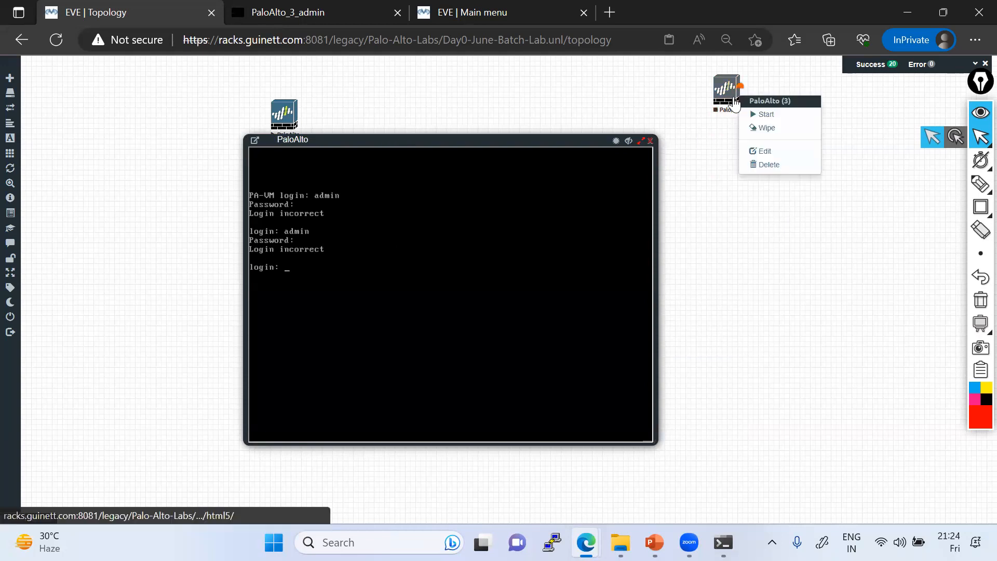
left_click(762, 165)
left_click(465, 139)
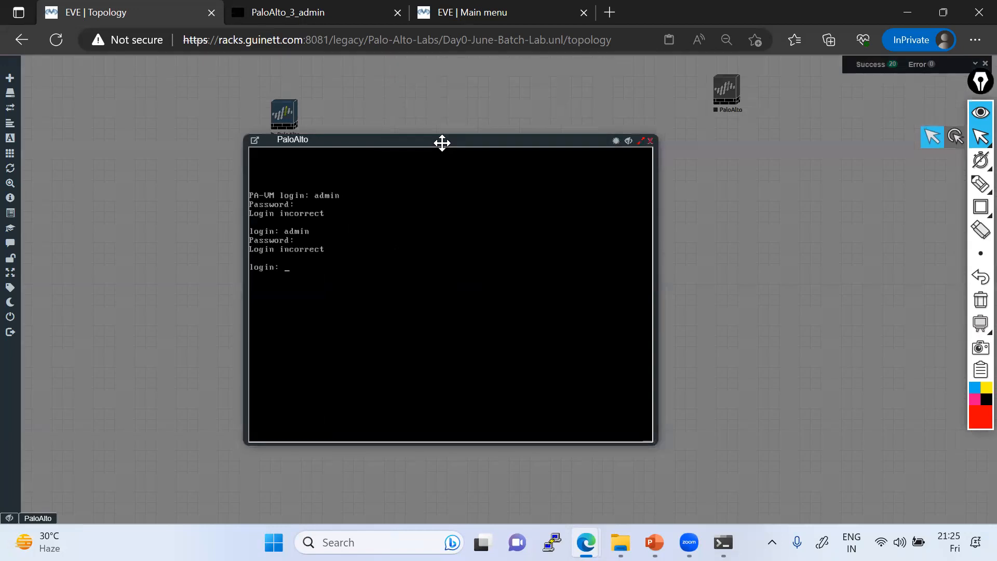
Step: Move the PaloAlto console aside and log in as admin
left_click_drag(436, 138, 555, 100)
left_click_drag(535, 208, 535, 207)
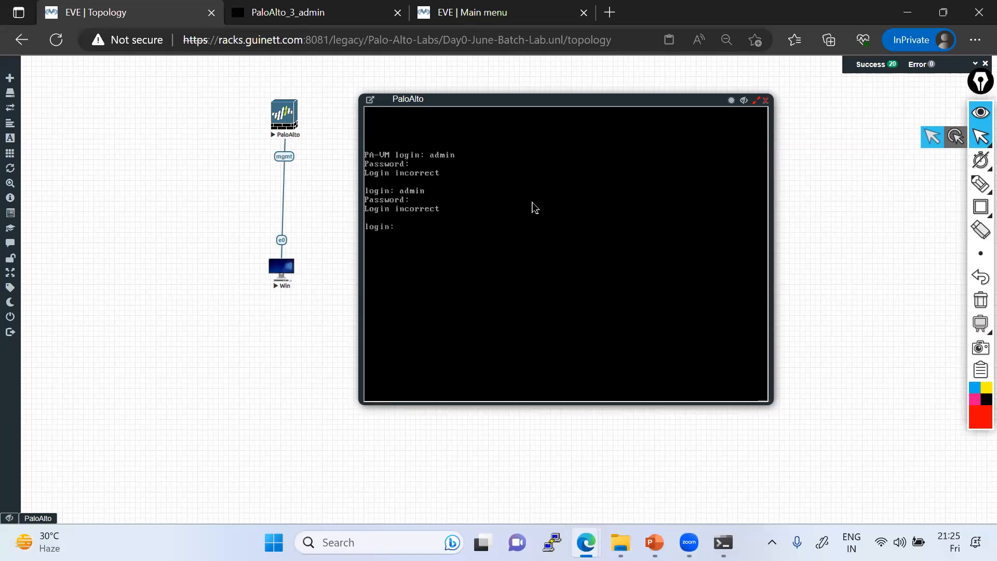
type("admin")
key("Return")
key("Return")
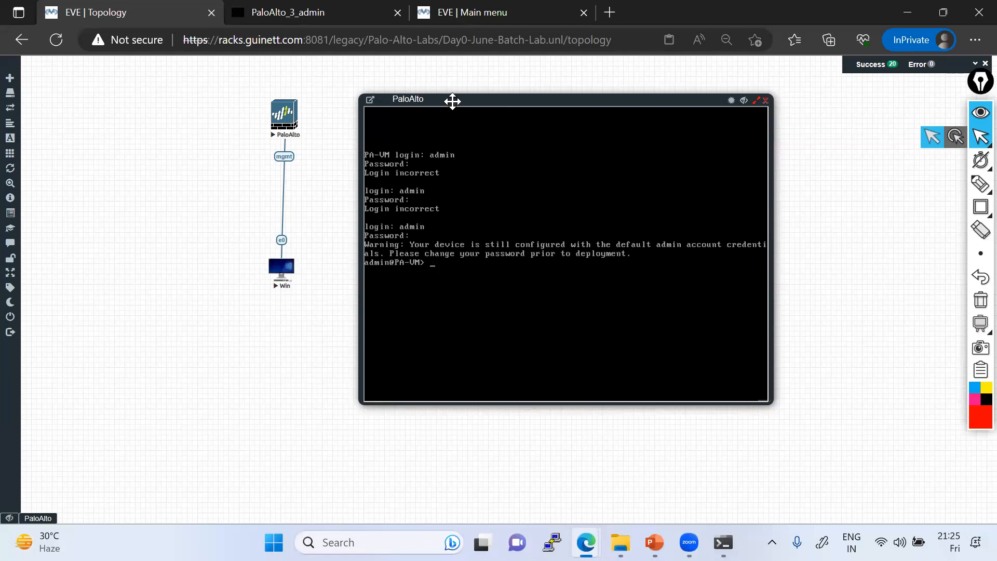
Step: Nudge the PaloAlto console right and try placing a text note over it
left_click_drag(468, 101, 481, 101)
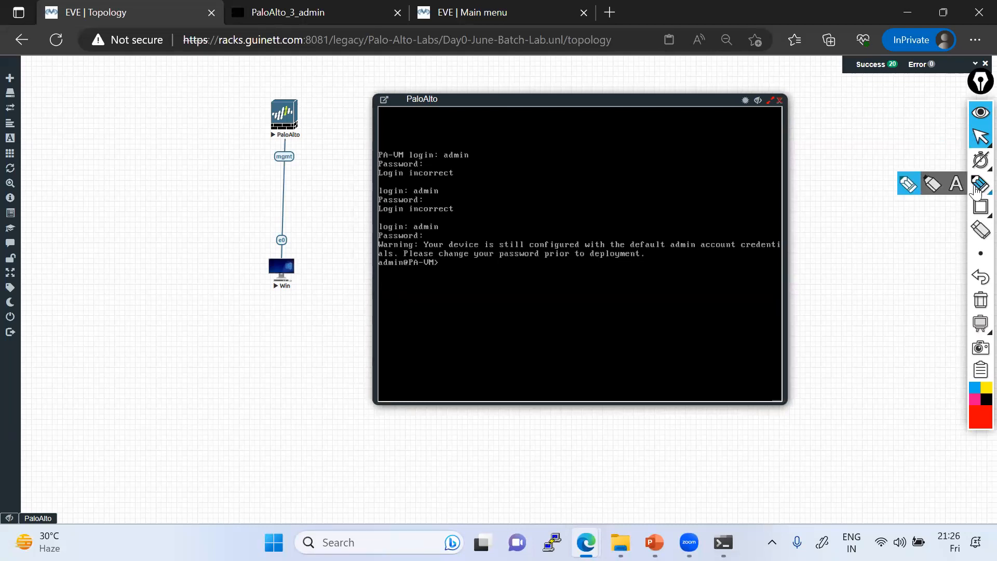
left_click(958, 185)
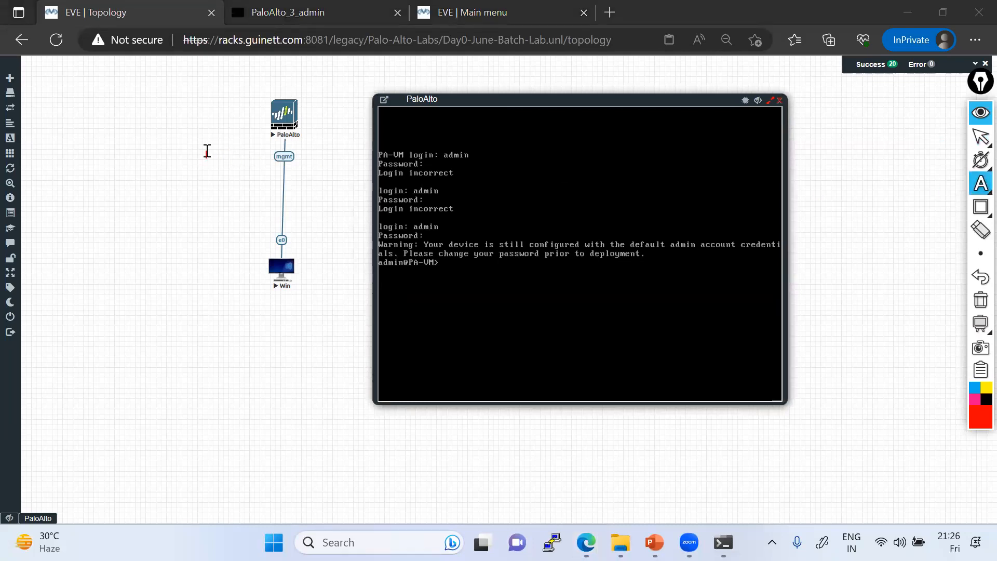
mouse_move(979, 141)
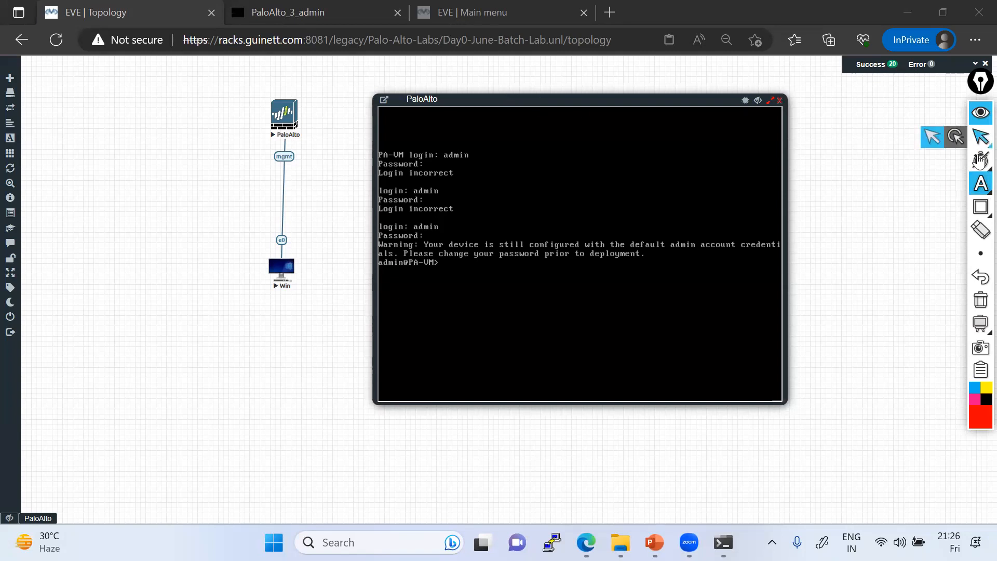
mouse_move(980, 181)
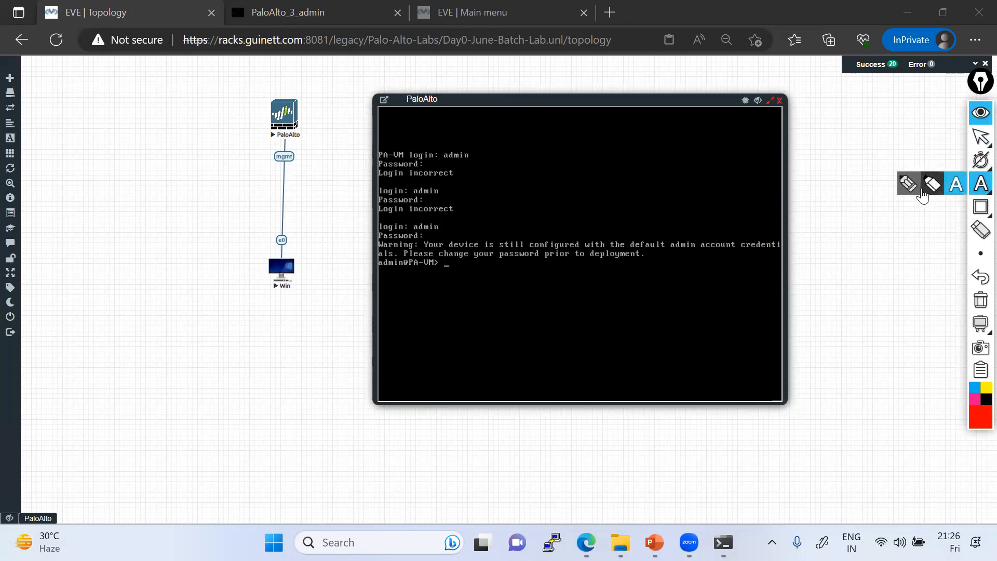
left_click(371, 154)
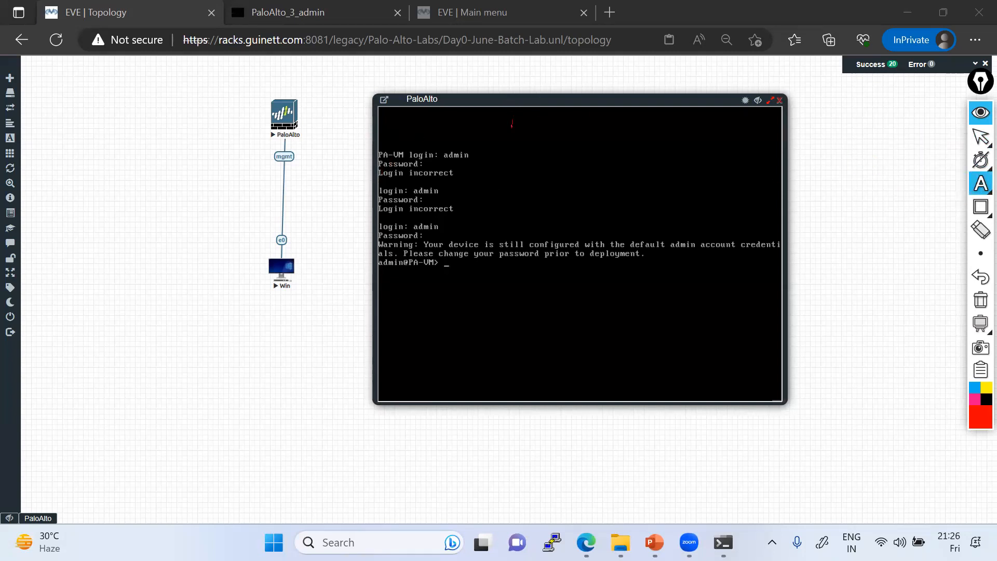
left_click(980, 137)
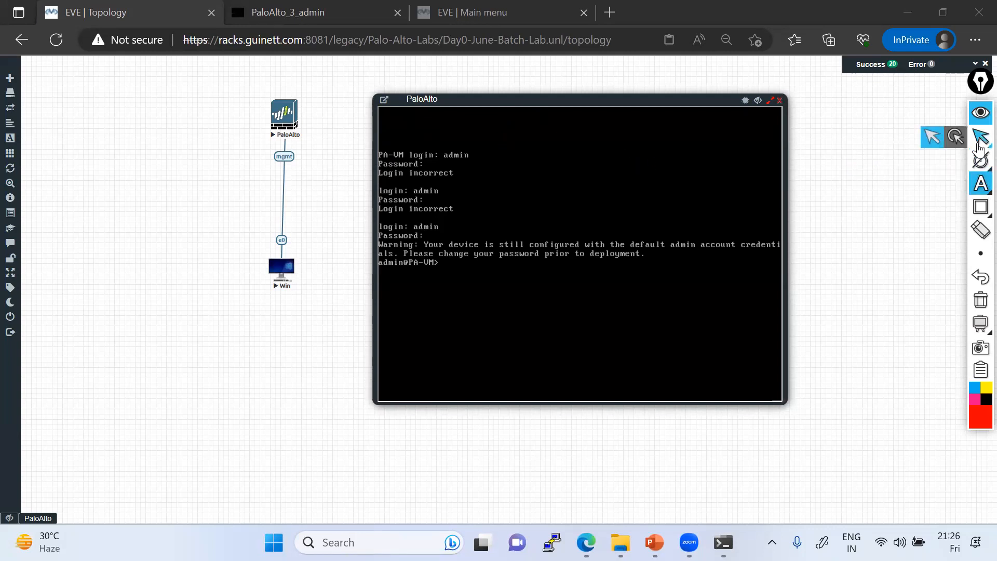
Step: Enlarge the console window toward the bottom-right, raise it, and get a fresh admin@PA-VM prompt
left_click_drag(789, 183, 957, 187)
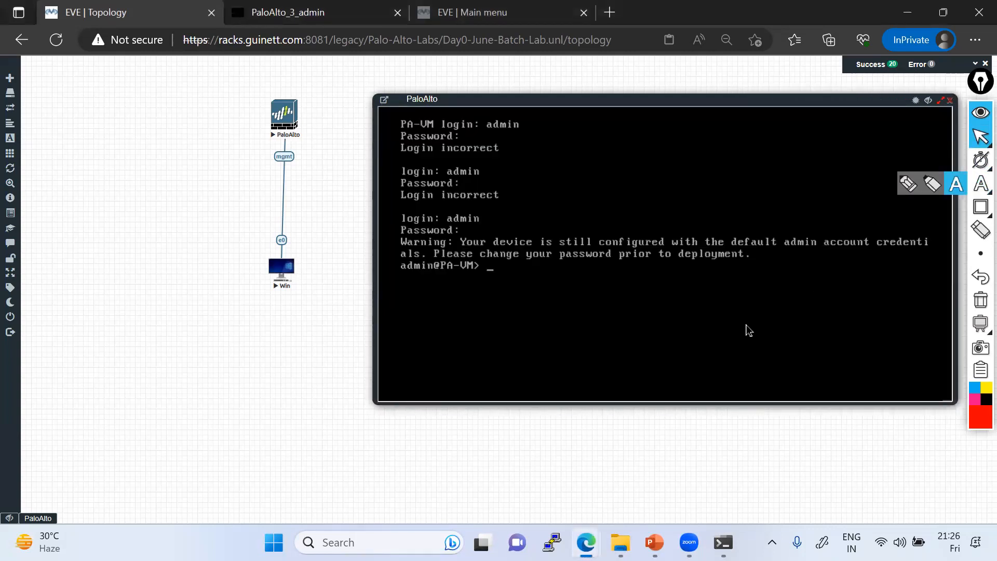
left_click_drag(688, 405, 670, 521)
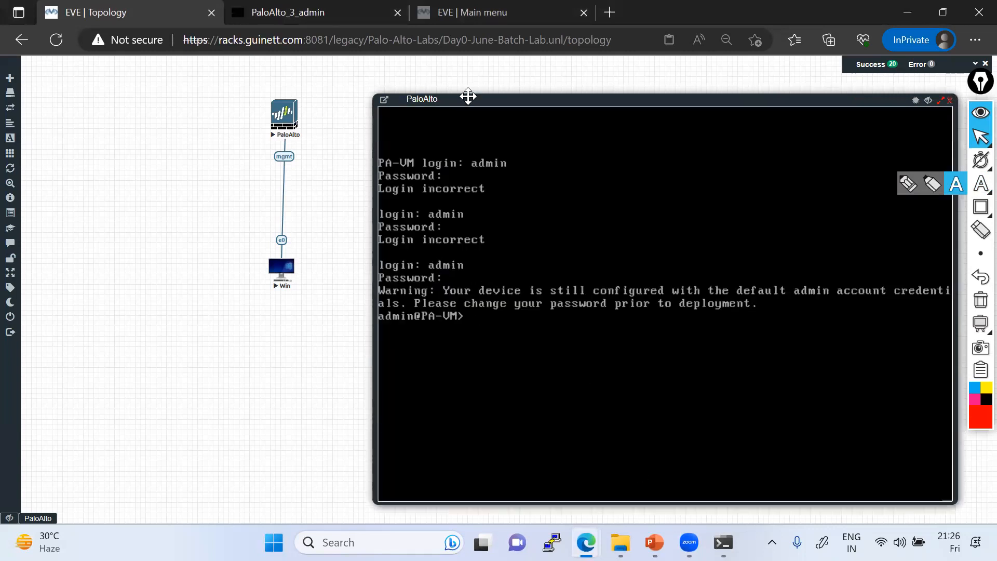
left_click_drag(509, 105, 503, 56)
left_click_drag(952, 469, 974, 530)
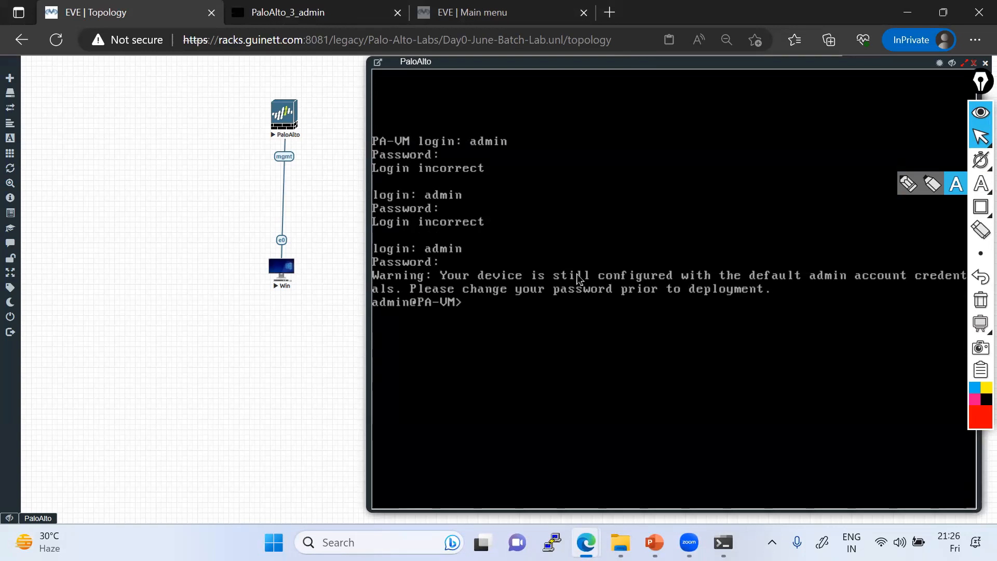
key("Return")
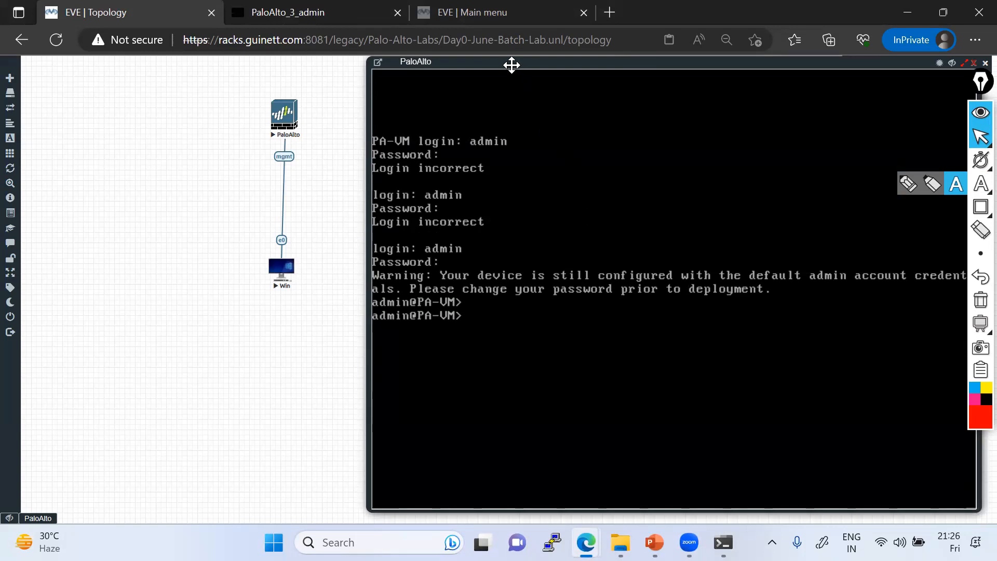
Step: Start a text note beside the PaloAlto mgmt link
mouse_move(979, 167)
left_click(957, 183)
left_click(271, 163)
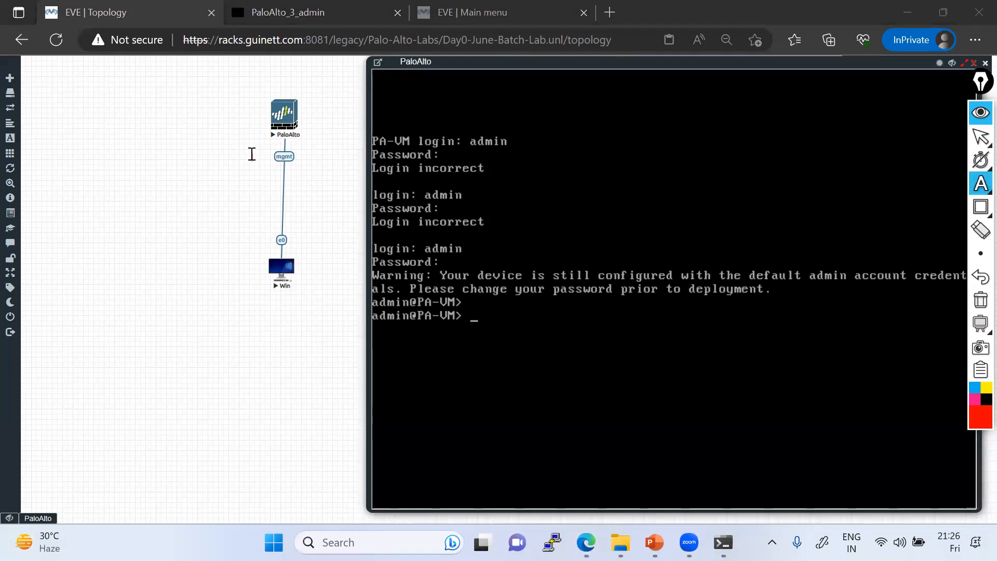
left_click(227, 154)
Step: Write 192.168.1.1 beside the mgmt link, then type 'show sys' at the PaloAlto prompt
type("192.168.1.1")
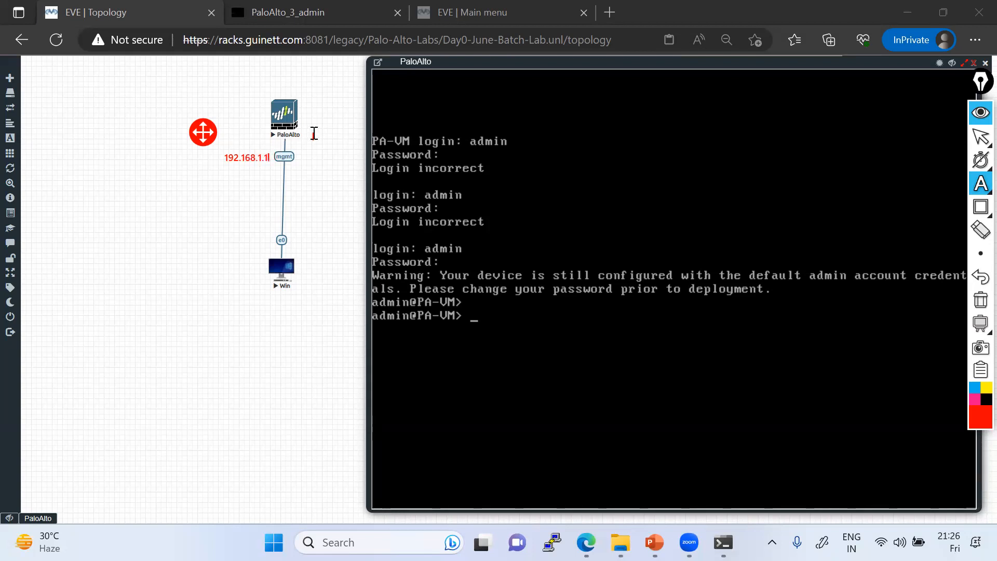
left_click(980, 140)
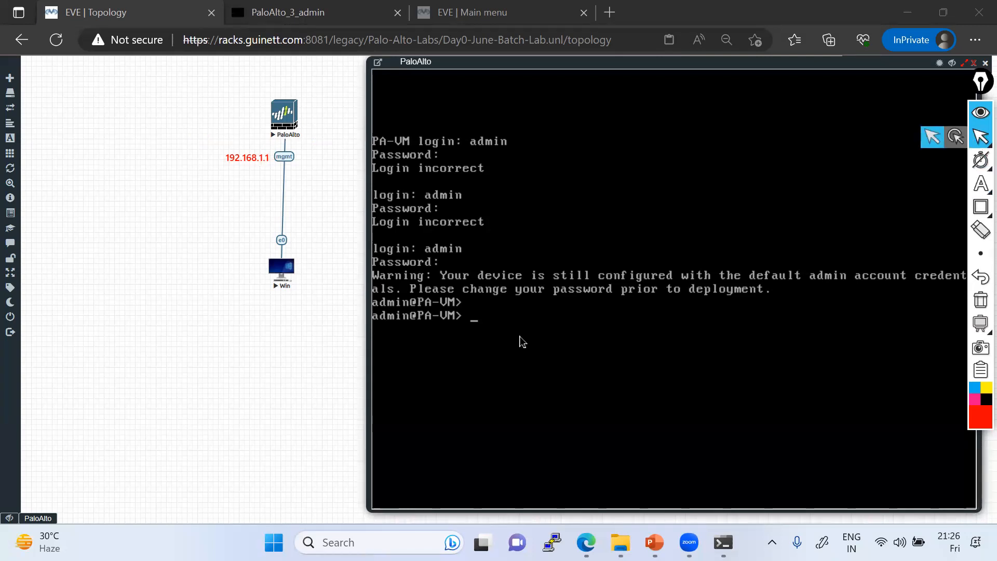
left_click(475, 314)
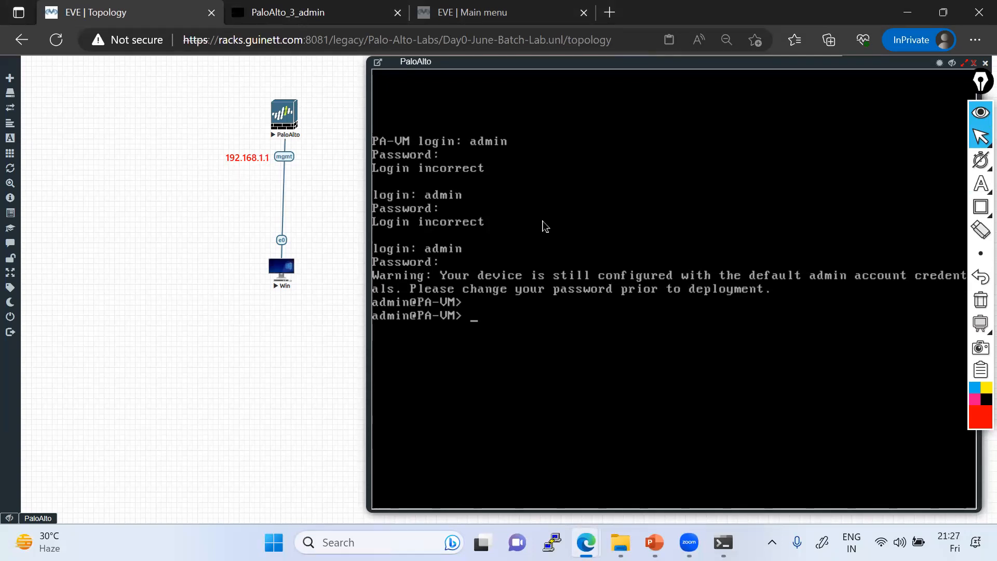
type("show sys")
key("BackSpace")
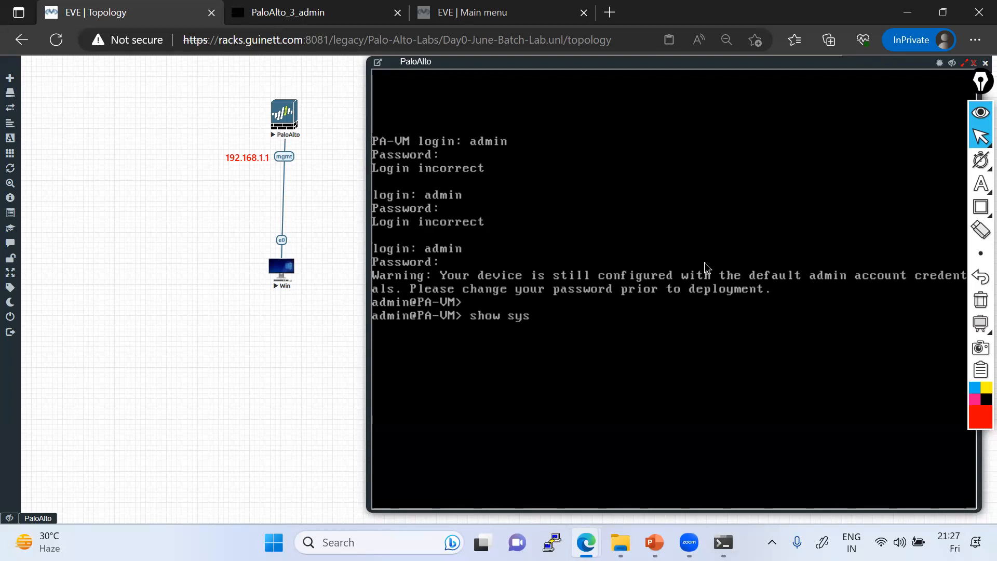
Step: Complete the show system info command and mark sw-version 7.0.1 and IP 192.168.1.1 in red
type("in")
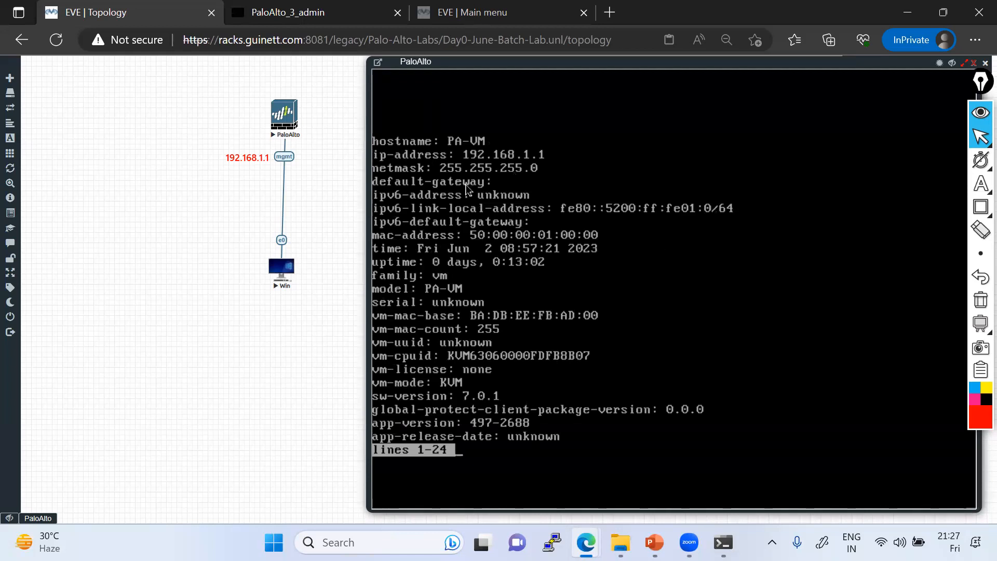
left_click(981, 183)
left_click(910, 184)
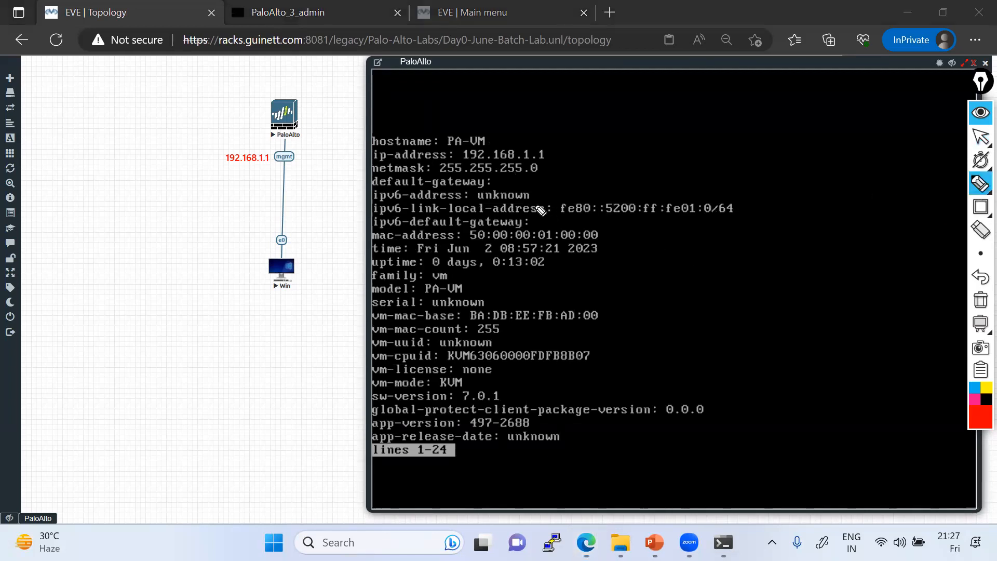
mouse_move(464, 403)
left_mouse_down()
mouse_move(445, 403)
mouse_move(512, 403)
left_mouse_up()
left_click_drag(550, 154, 579, 141)
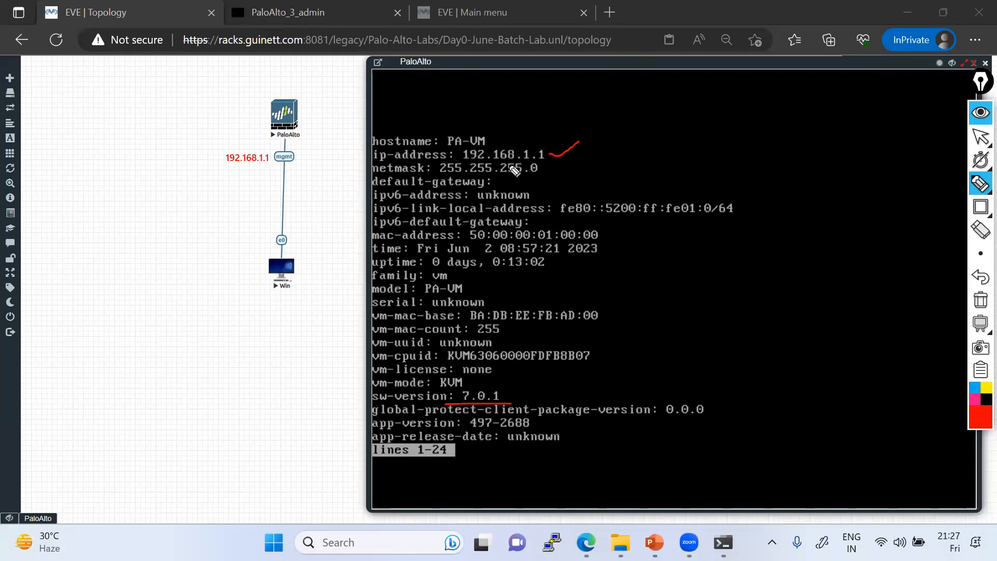
Step: Circle the ip-address and netmask lines and tick sw-version 7.0.1 and the IP
mouse_move(372, 152)
left_mouse_down()
mouse_move(373, 179)
mouse_move(418, 182)
mouse_move(603, 149)
mouse_move(490, 139)
mouse_move(378, 151)
left_mouse_up()
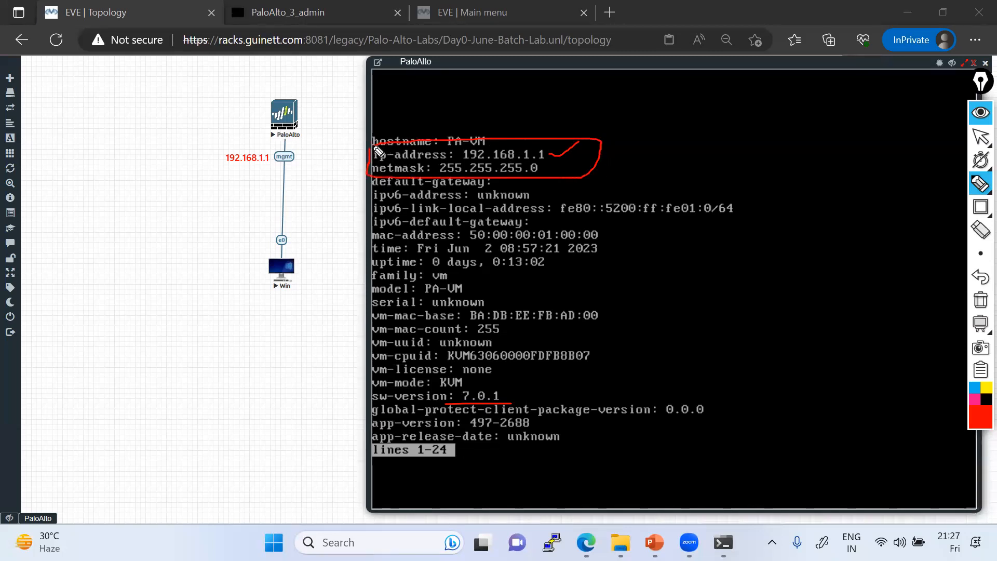
left_click_drag(508, 399, 520, 392)
mouse_move(554, 157)
left_mouse_down()
mouse_move(603, 134)
mouse_move(548, 155)
left_mouse_up()
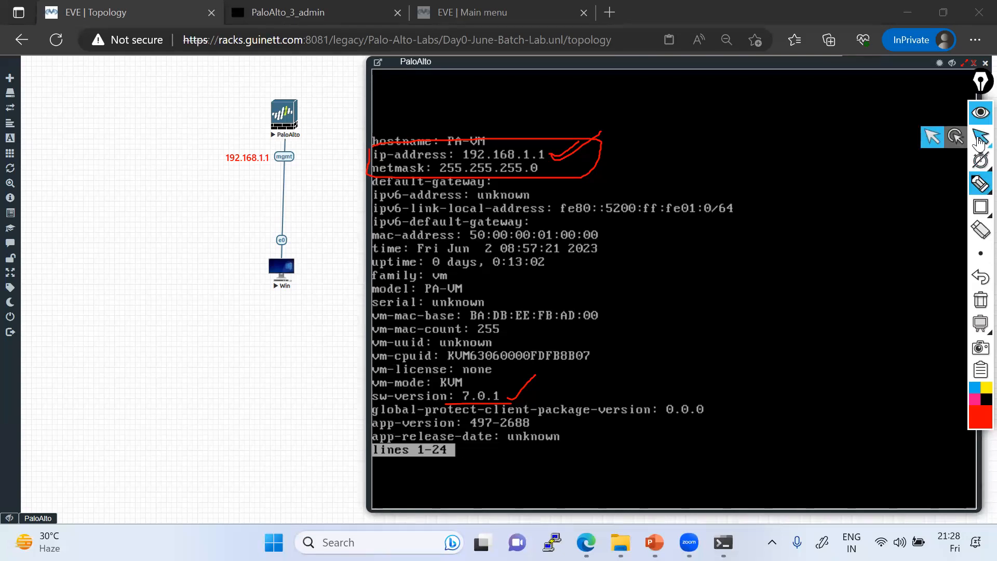
left_click(981, 136)
Step: Open the Win node console and annotate its login screen with the password hint
left_click(281, 267)
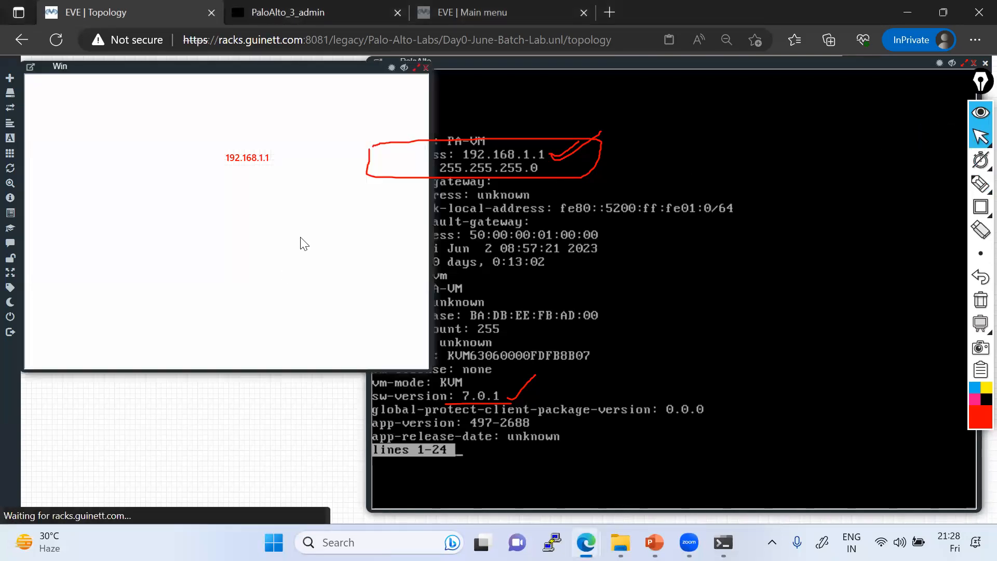
left_click_drag(133, 65, 474, 99)
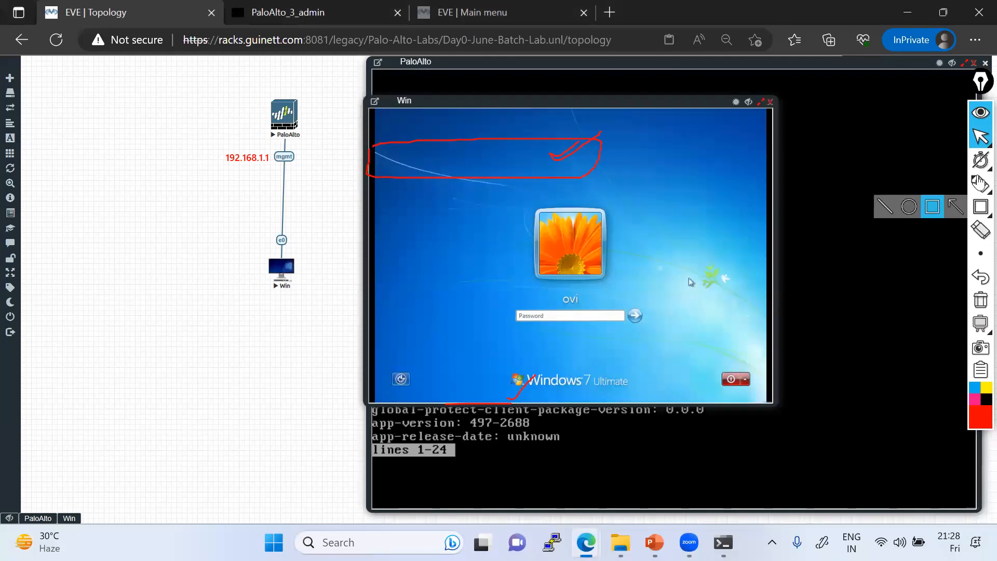
left_click(956, 185)
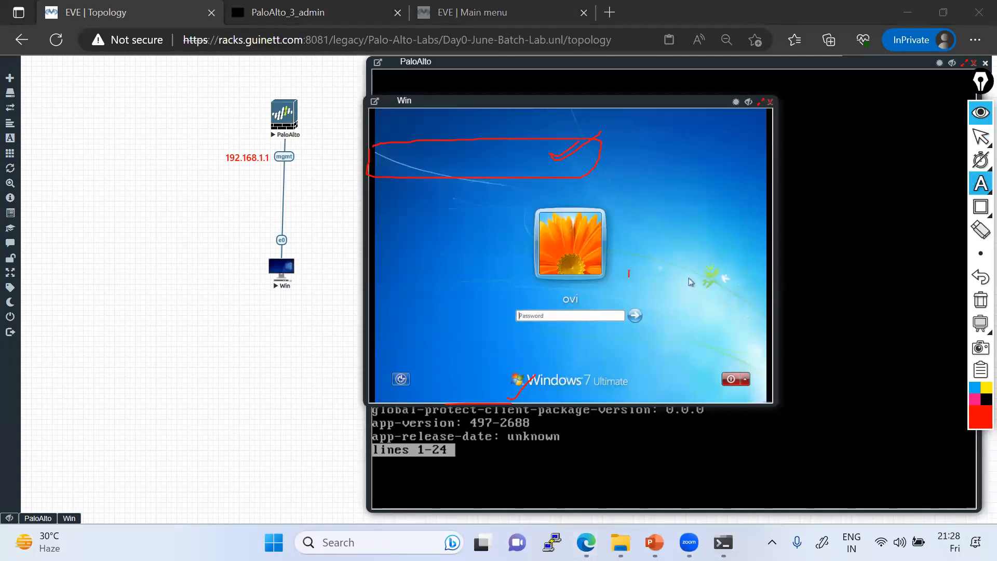
left_click(629, 274)
type("123")
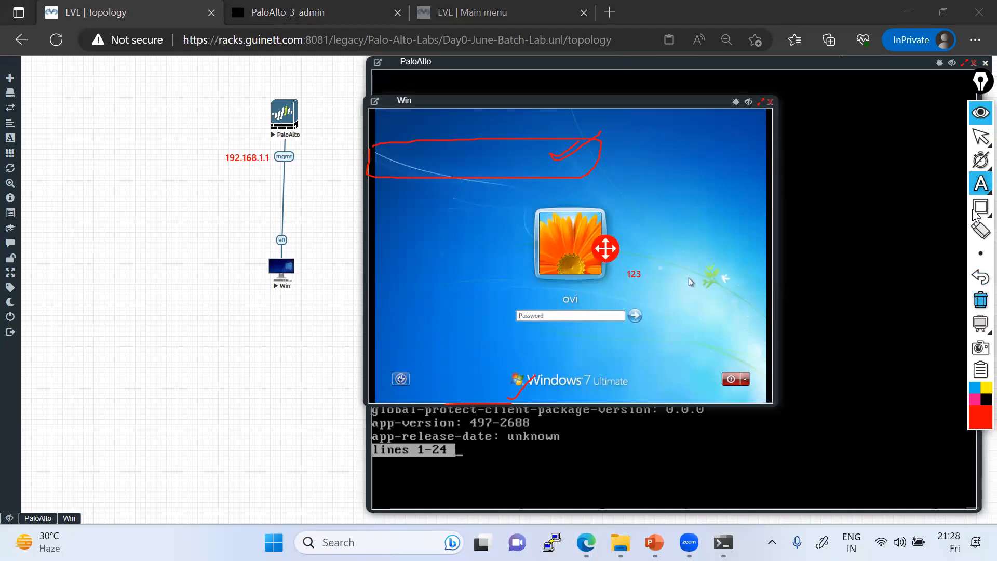
left_click(980, 136)
Step: Log in to Windows 7 with the account password and move the console to its own tab
left_click(533, 318)
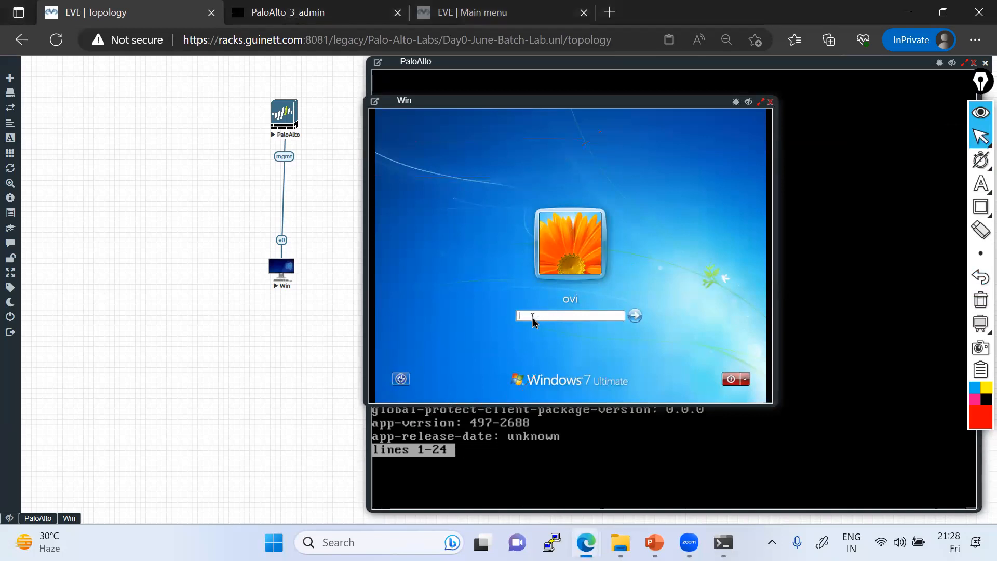
type("123")
key("Return")
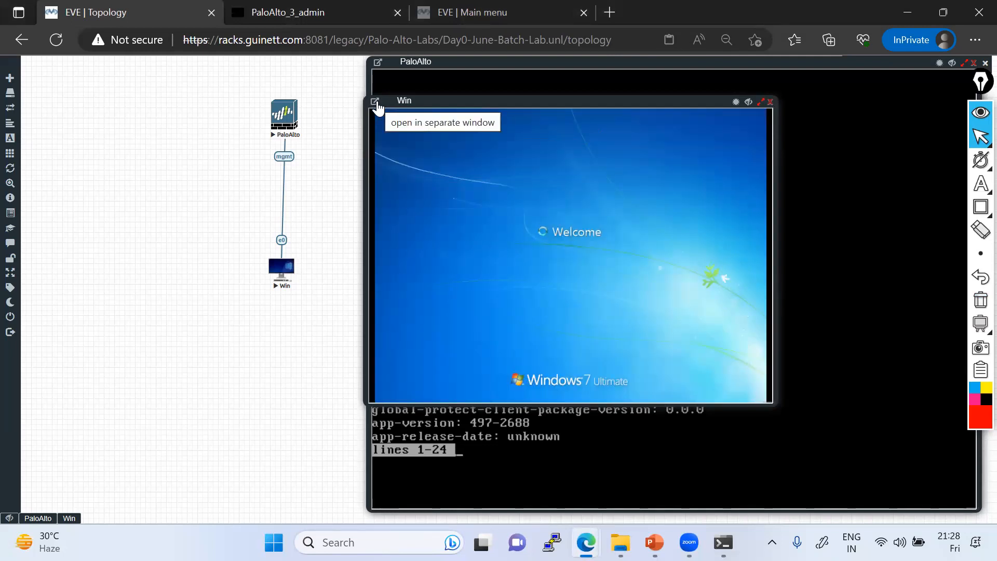
left_click(376, 102)
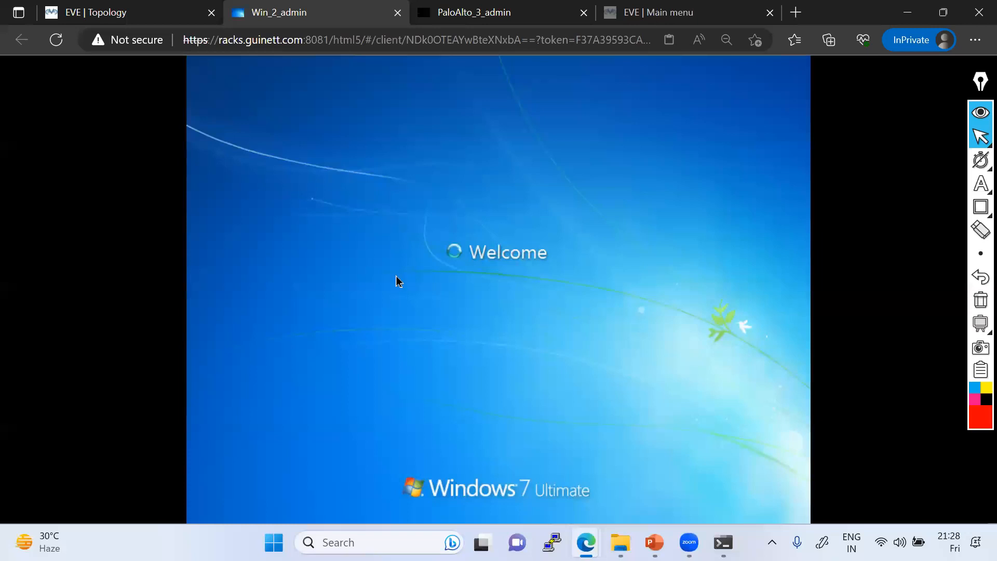
Step: Postpone the pending Windows 7 restart with Restart Later
left_click(155, 13)
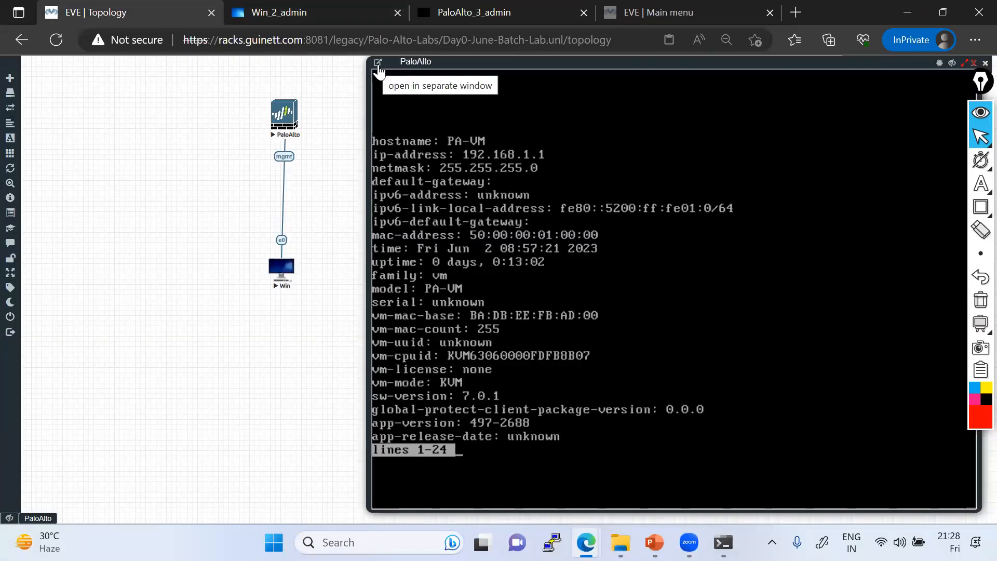
left_click(316, 10)
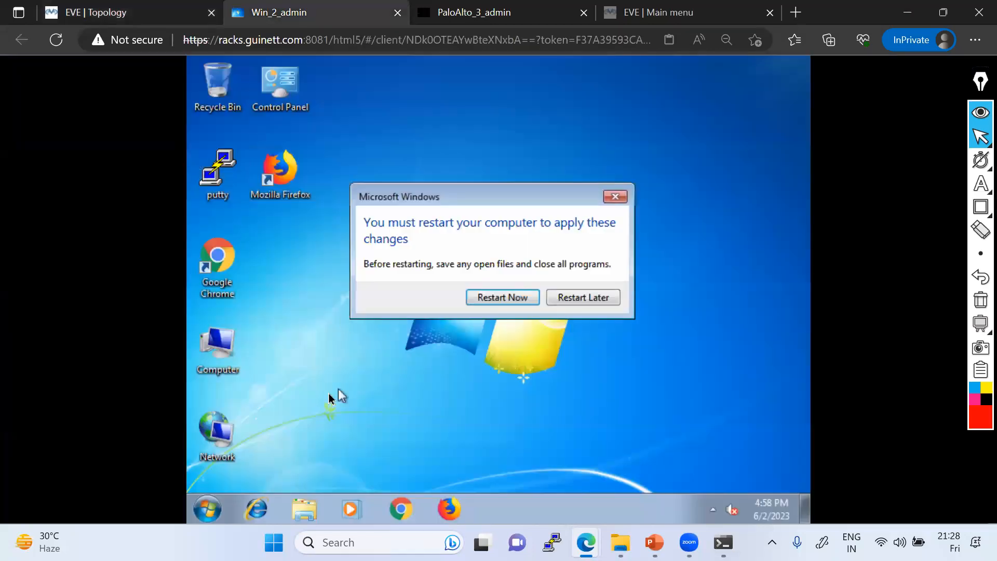
left_click(605, 302)
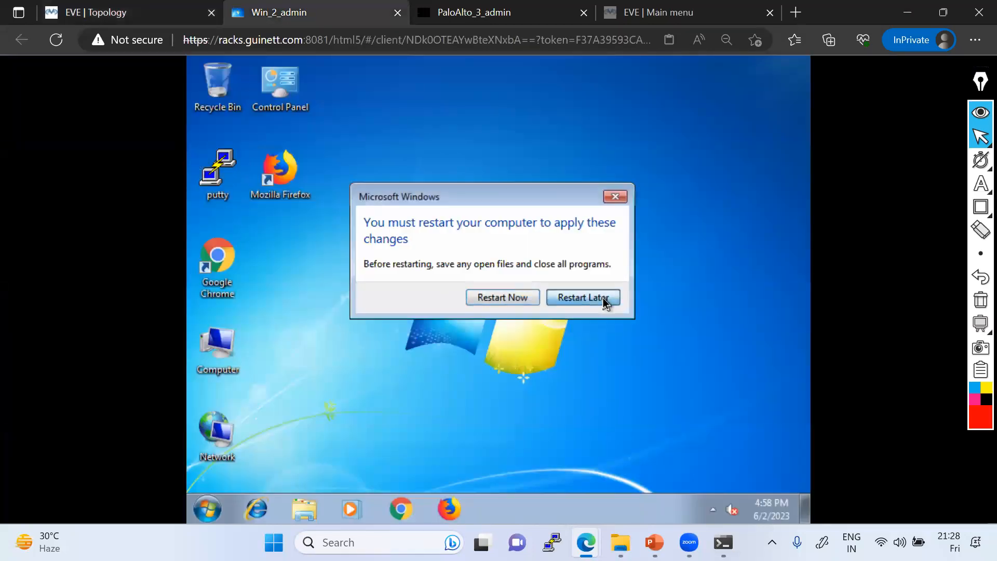
Step: Set the desktop screen resolution to 1440 × 900, apply it and keep the changes
right_click(546, 168)
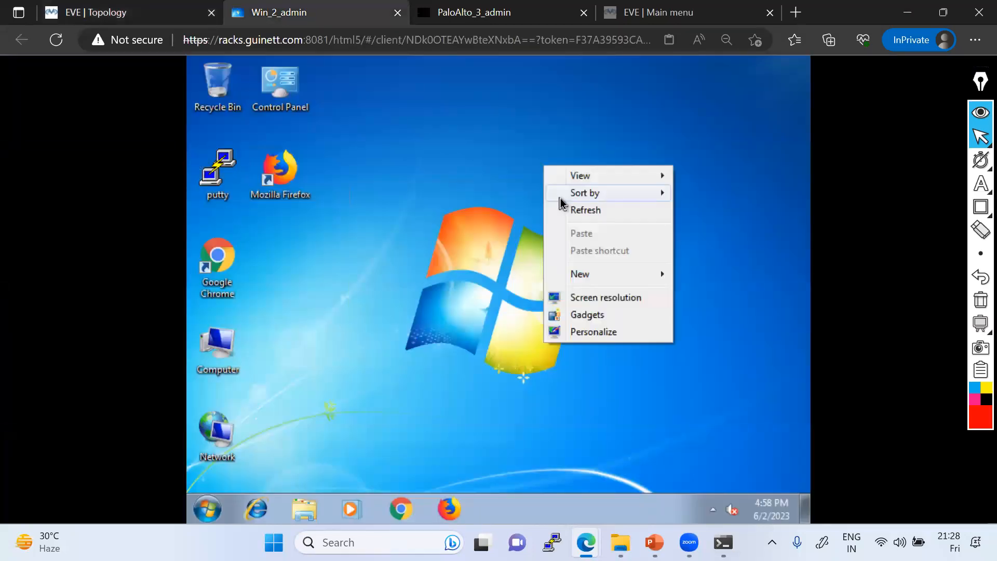
left_click(587, 298)
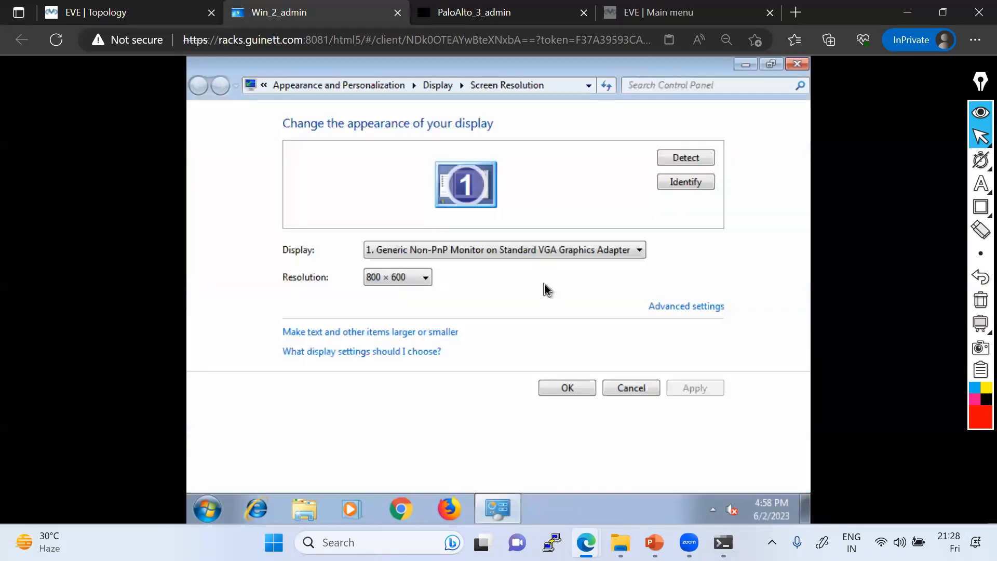
left_click(425, 282)
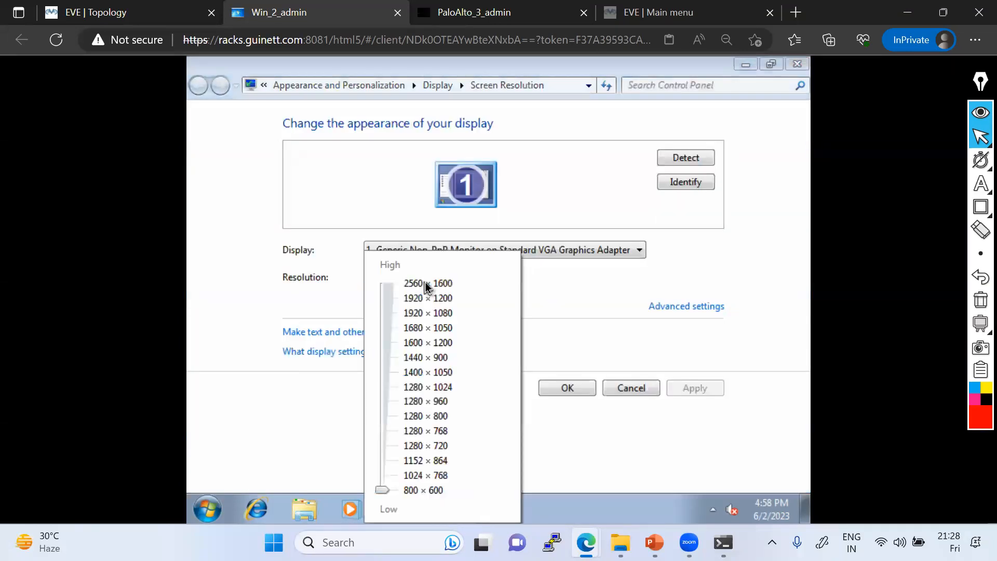
left_click(422, 358)
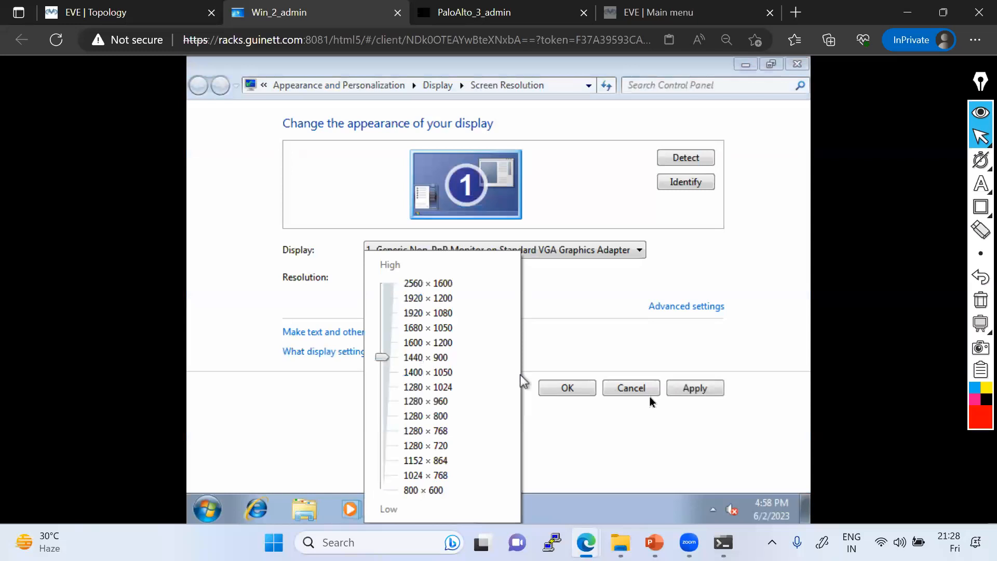
left_click(682, 388)
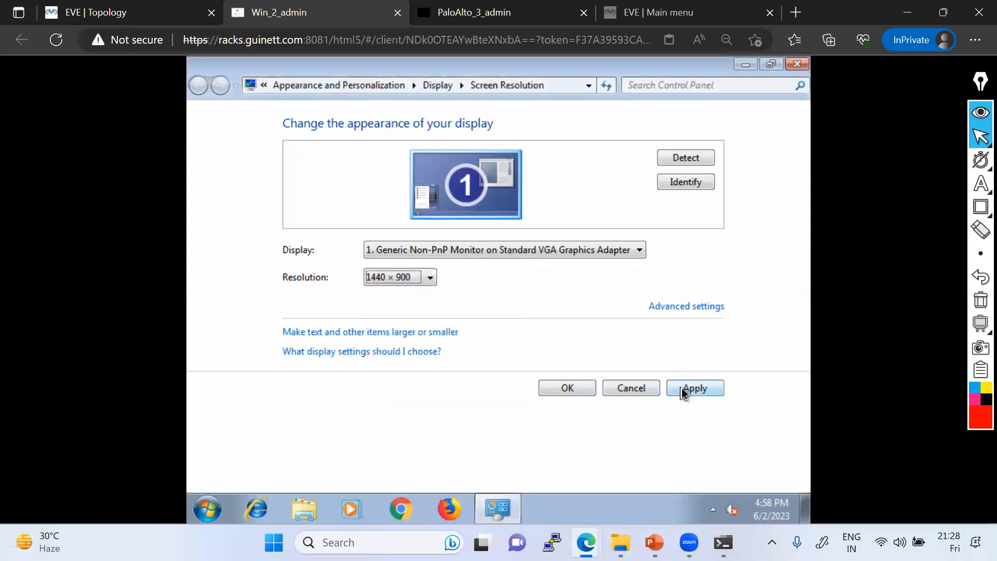
left_click(682, 390)
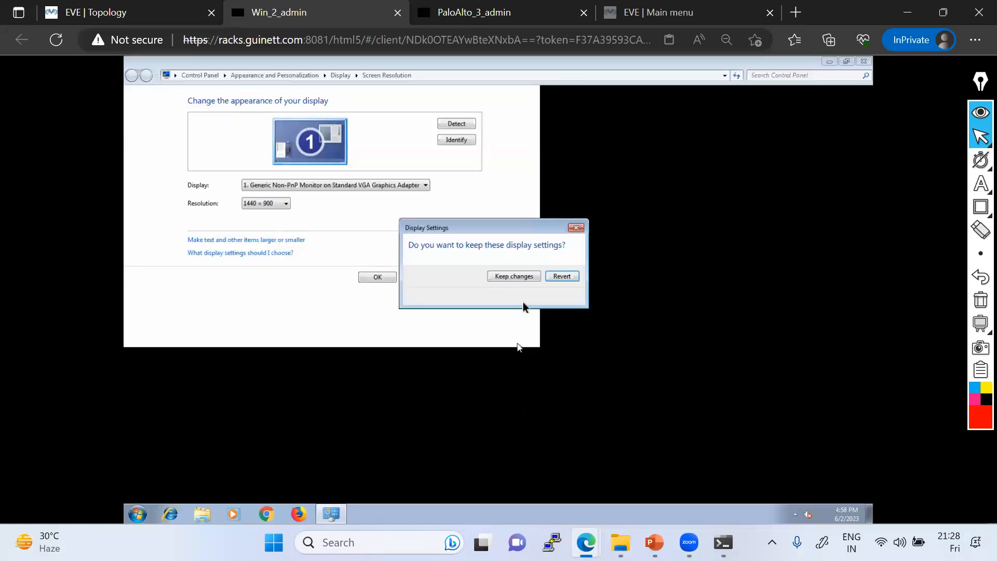
left_click(511, 276)
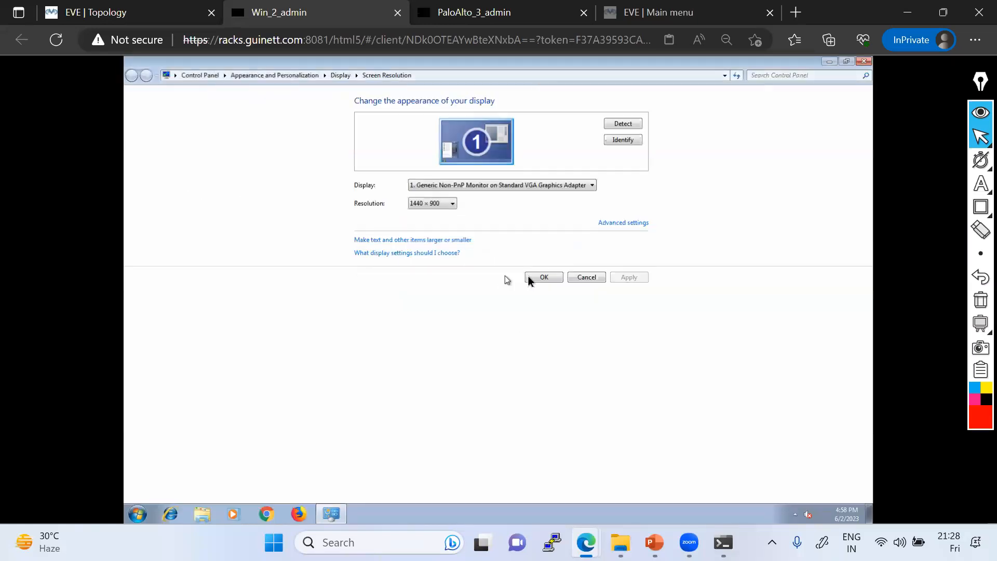
left_click(544, 277)
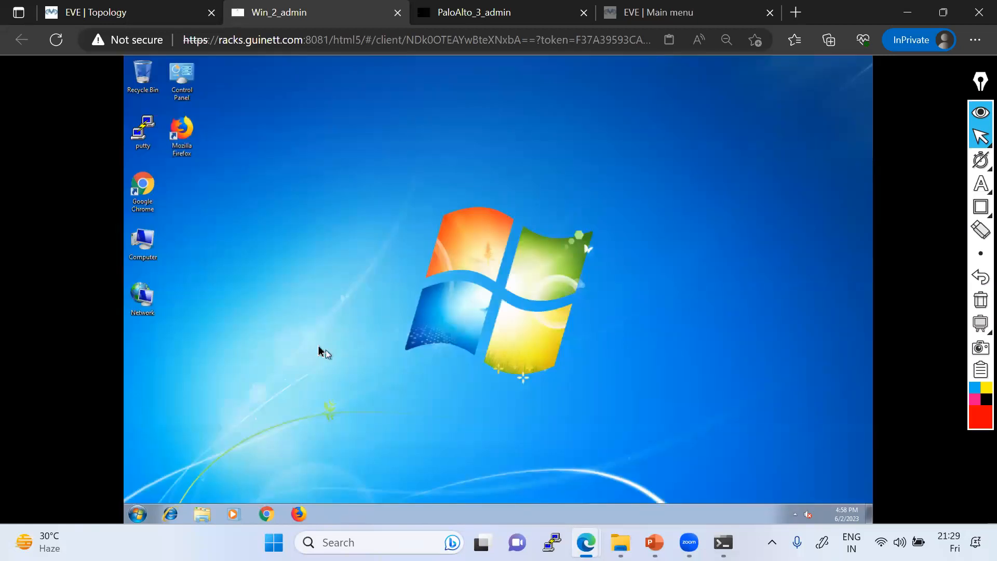
Step: Check the PaloAlto console on the EVE topology tab, then return to the Windows 7 tab
left_click(136, 13)
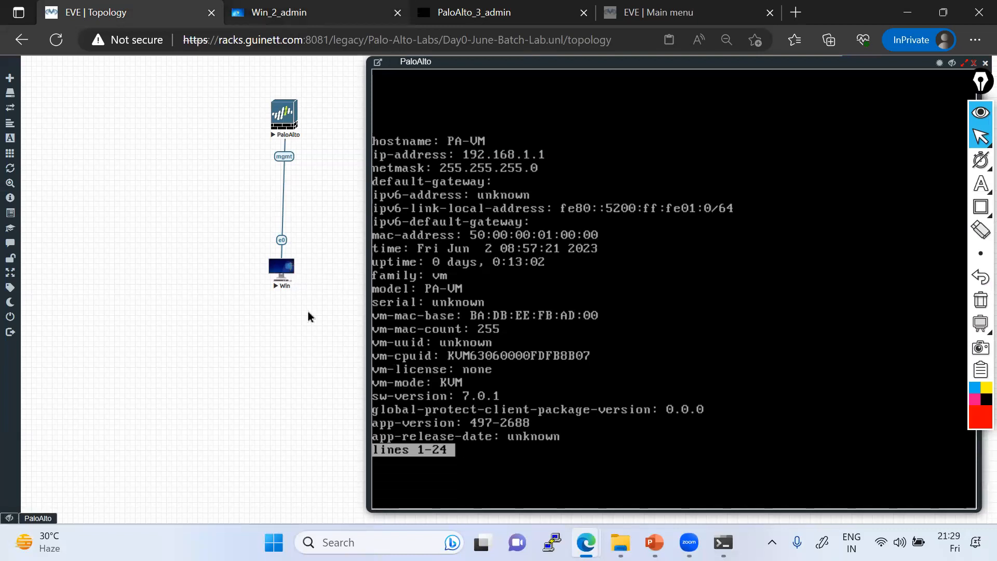
key("ctrl+Tab")
Step: Open a command prompt from the Start menu and run ipconfig
left_click(138, 514)
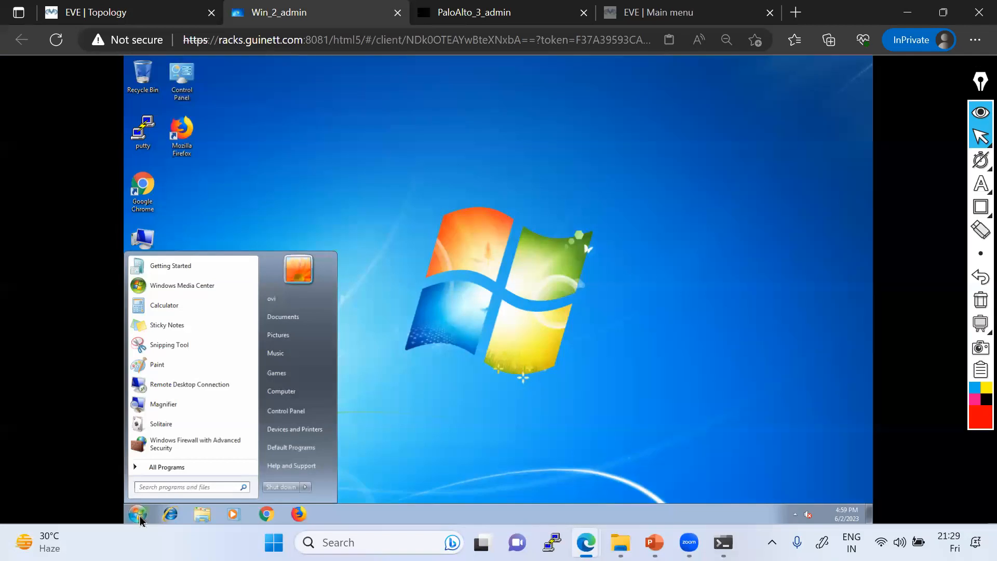
type("cmd")
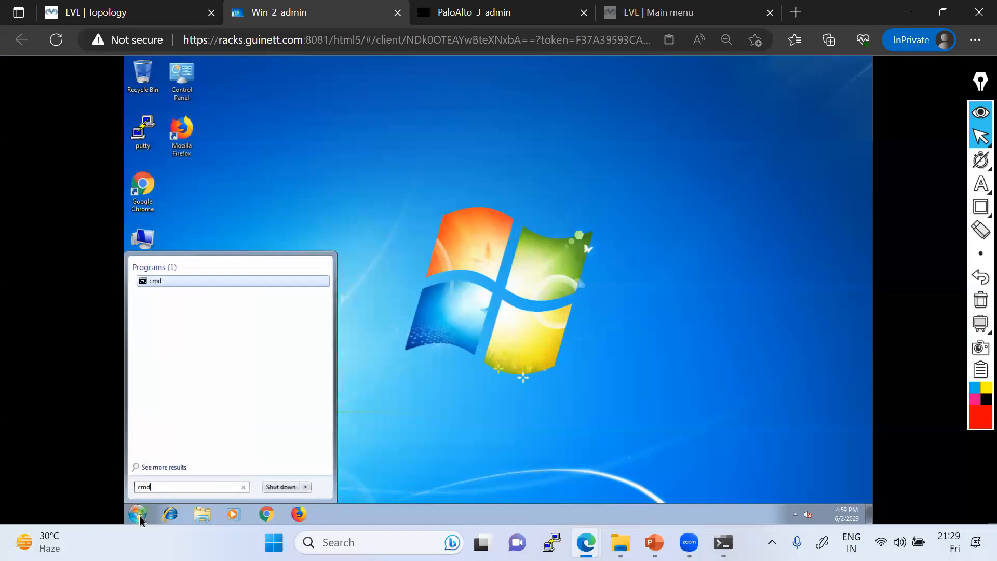
left_click(139, 515)
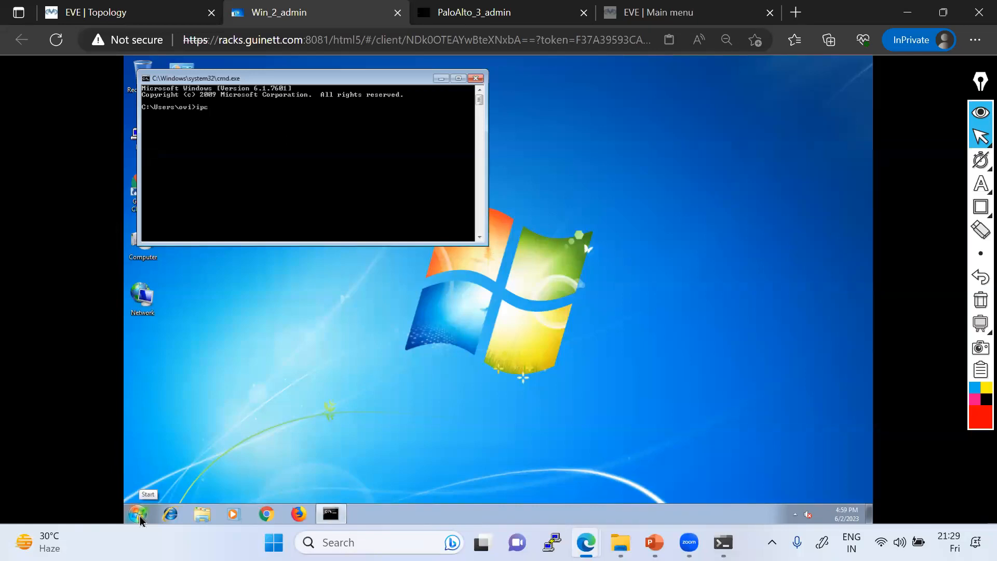
type("ipconfig")
key("Return")
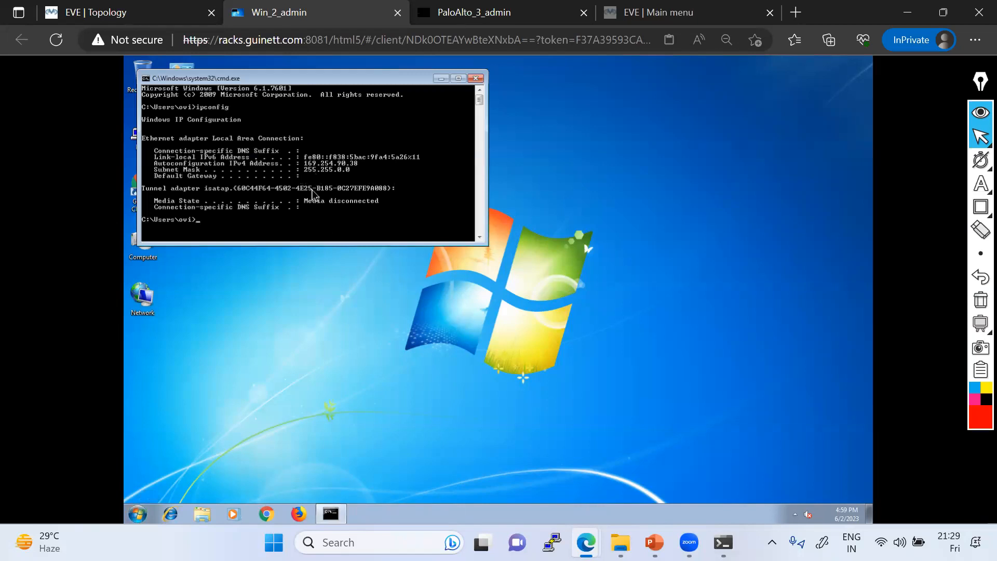
Step: Open the Network and Sharing Center from the Network icon's Properties
left_click(118, 12)
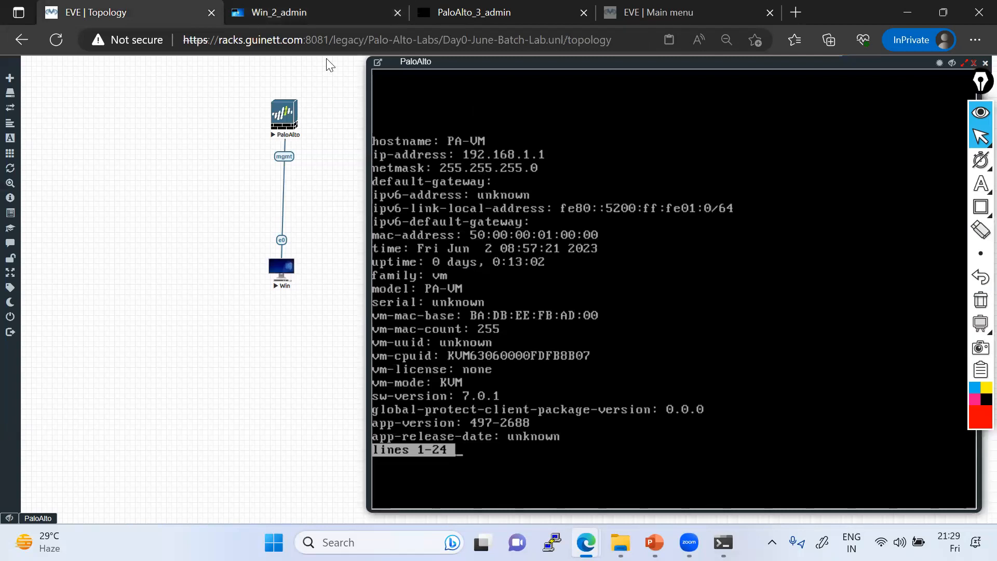
left_click(289, 12)
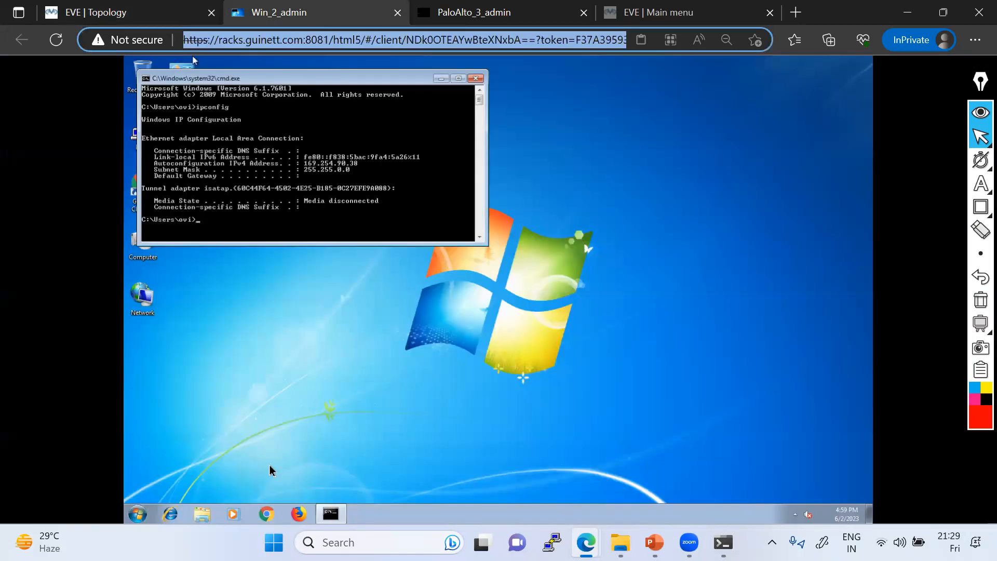
right_click(148, 311)
left_click(176, 387)
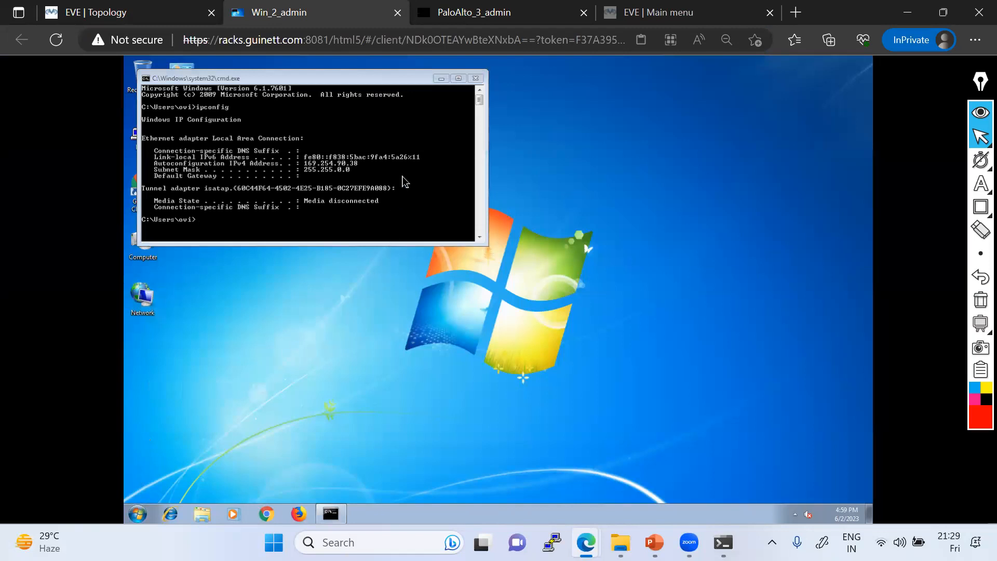
left_click(441, 81)
Step: Open the IPv4 properties of the Local Area Connection adapter
left_click(441, 81)
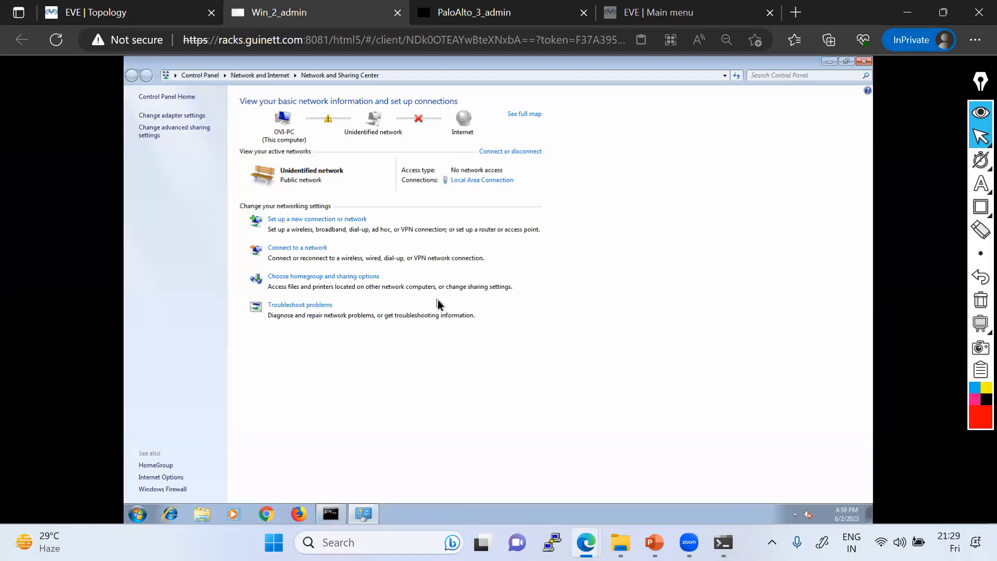
left_click(187, 117)
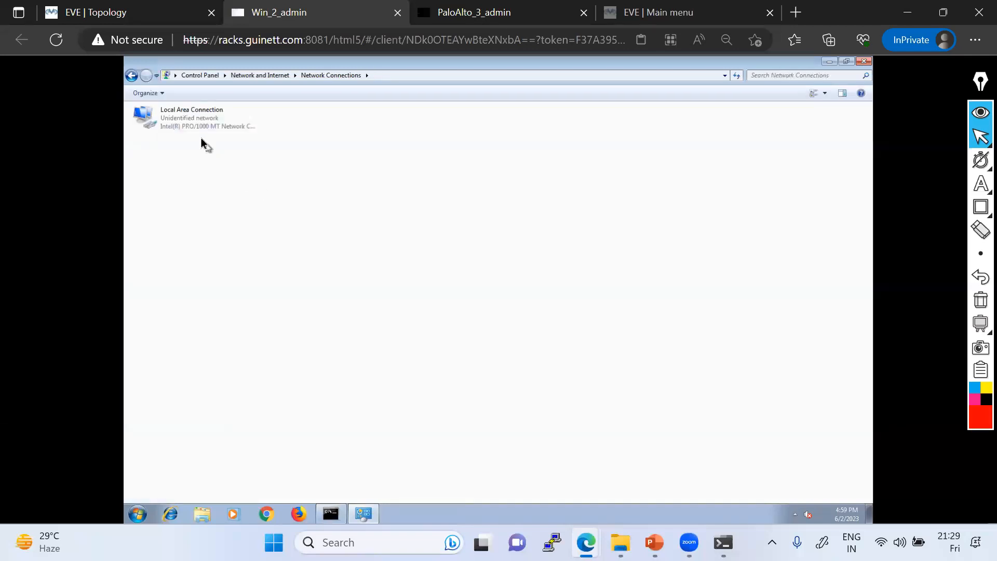
left_click(195, 127)
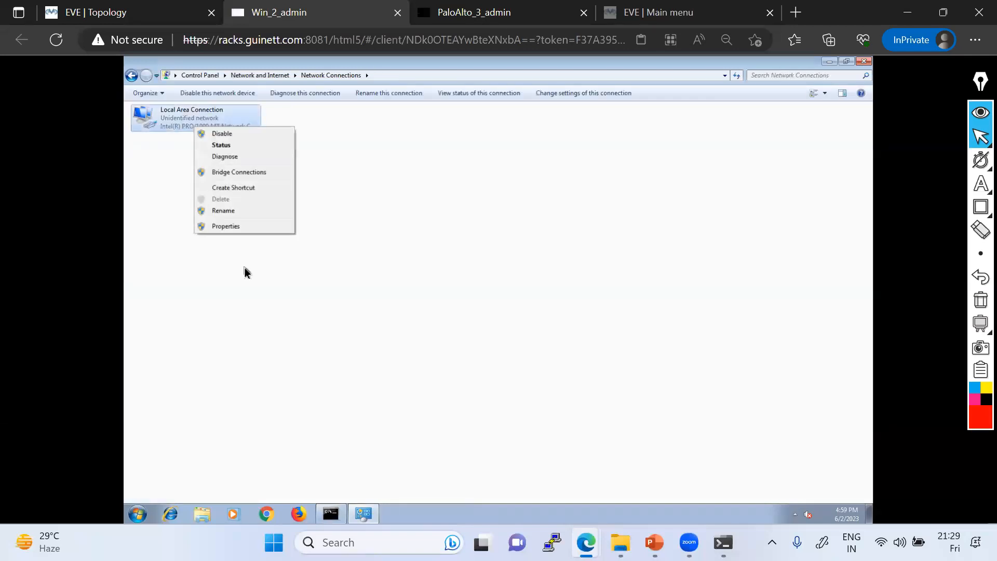
left_click(222, 226)
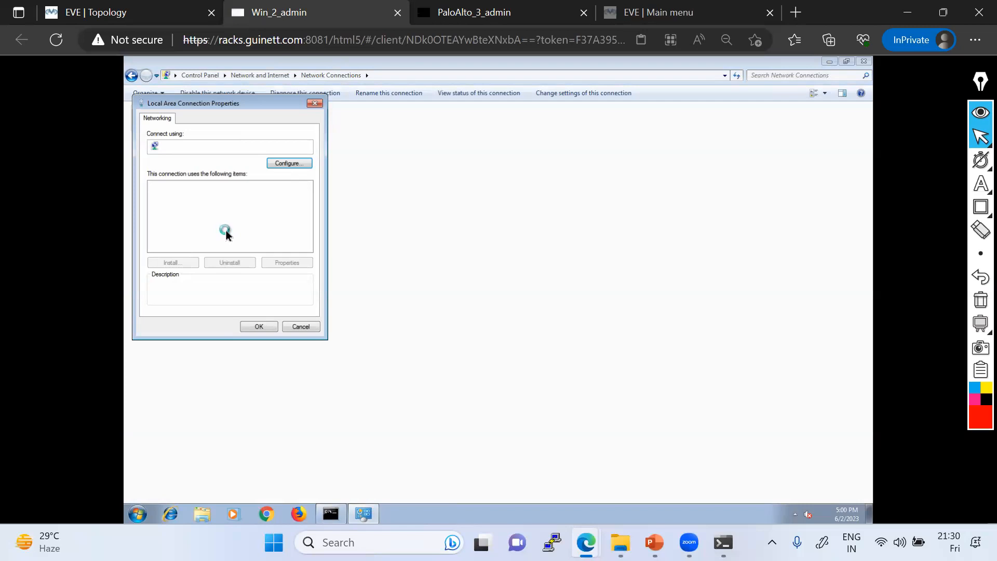
left_click(226, 222)
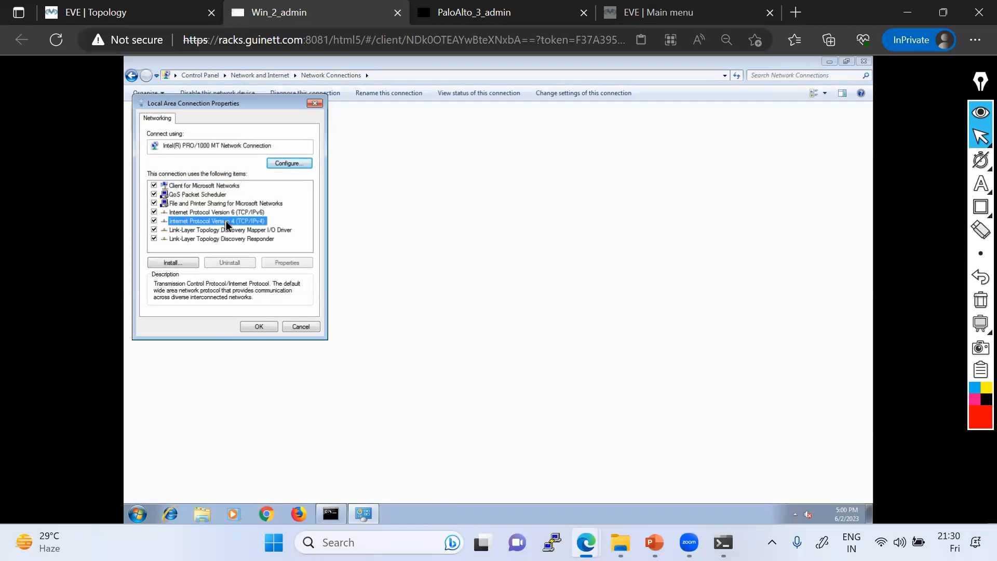
double_click(226, 221)
Step: Set static IP 192.168.1.2, mask 255.255.255.0, gateway 192.168.1.1, and confirm
left_click(189, 217)
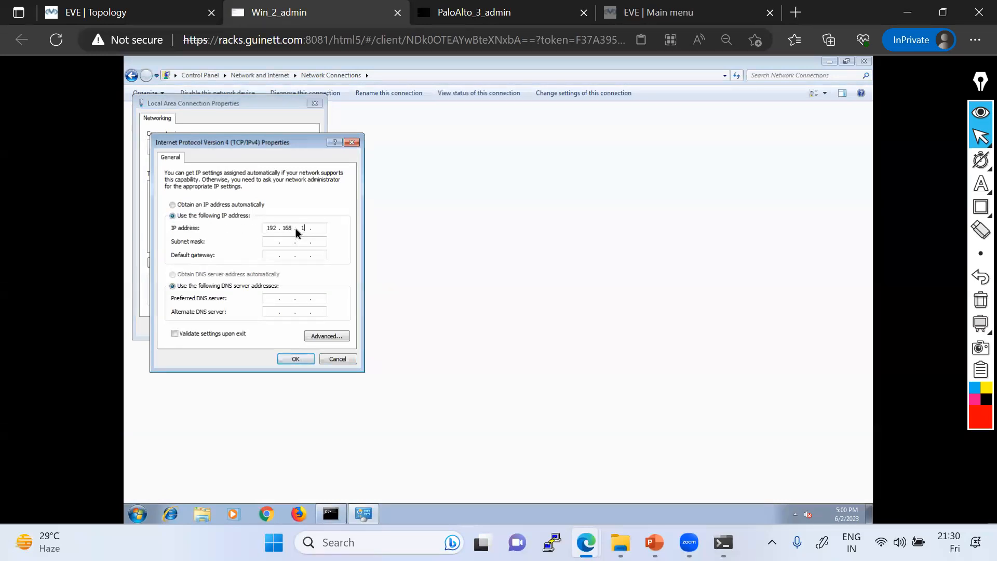
left_click(145, 14)
left_click(289, 14)
left_click(275, 256)
type("192.168.1.1")
left_click(295, 359)
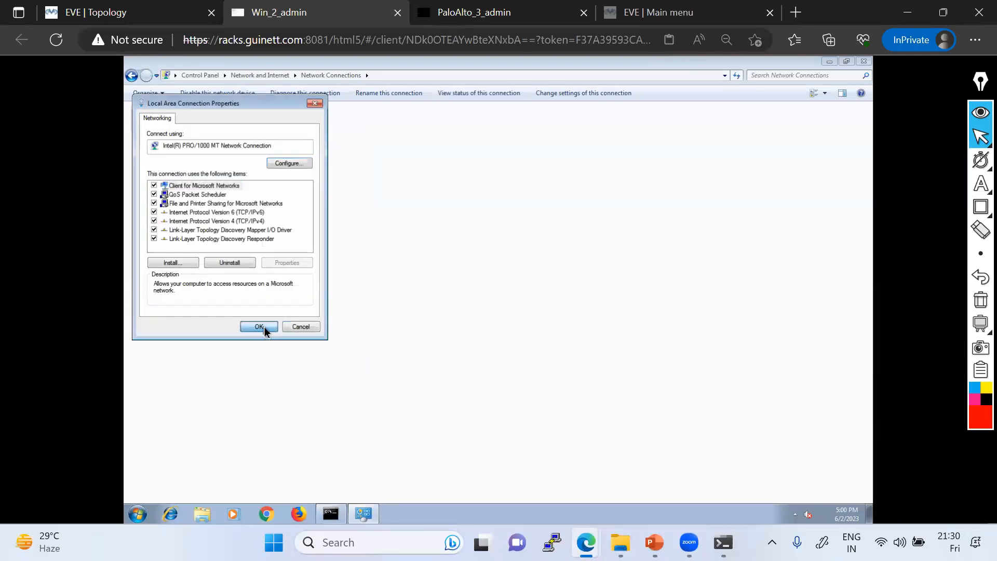
left_click(259, 326)
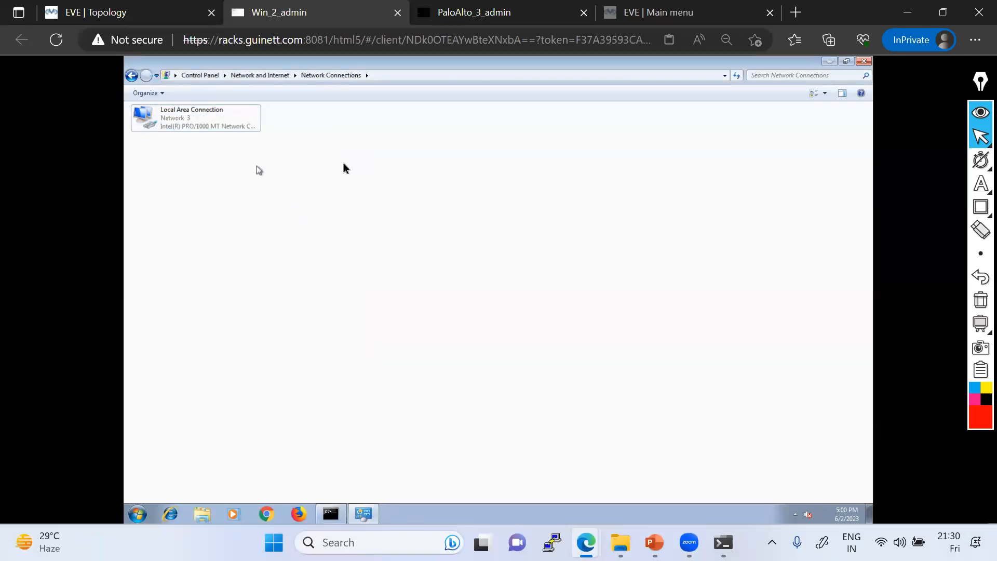
Step: Dismiss Set Network Location and run ipconfig to confirm address 192.168.1.2
left_click(331, 515)
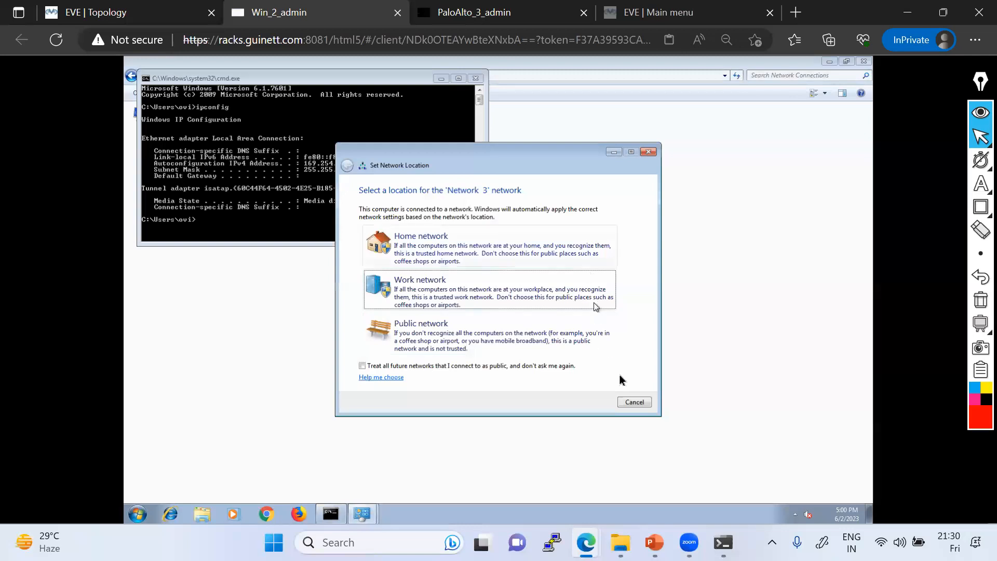
left_click(633, 401)
type("ipconfig")
key("Return")
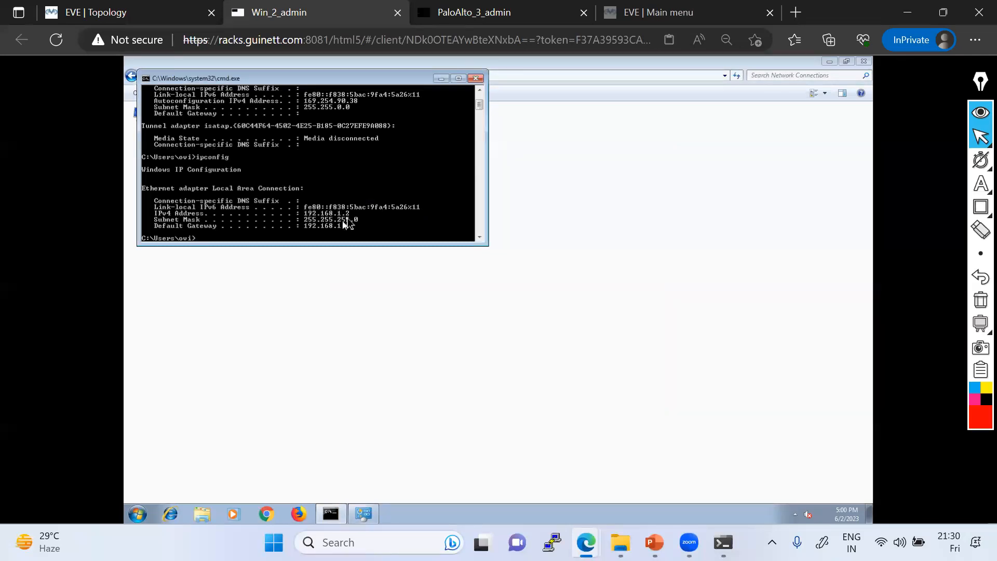
Step: Ping the PaloAlto at 192.168.1.1 with 0% loss and close the command prompt
left_click(133, 15)
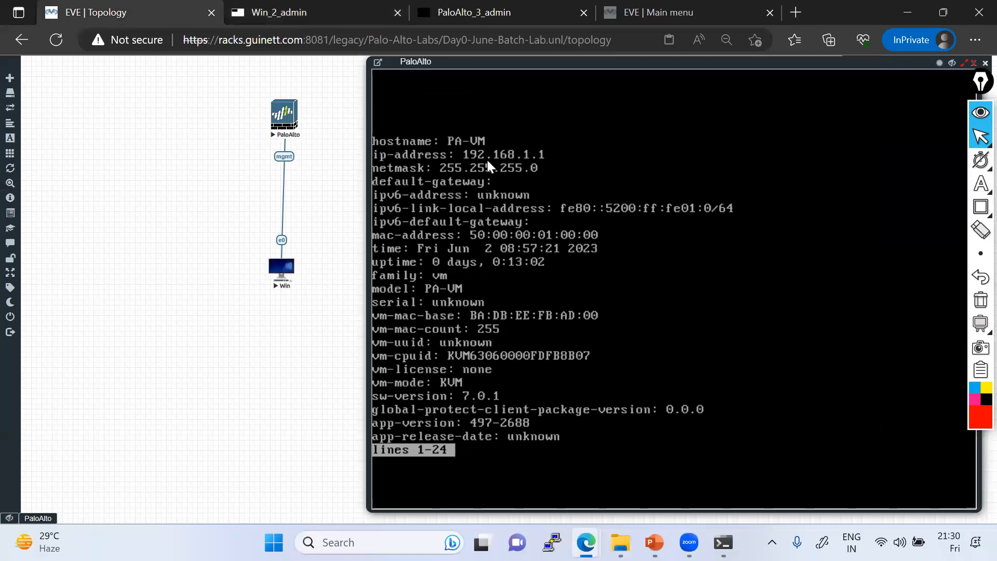
left_click(291, 14)
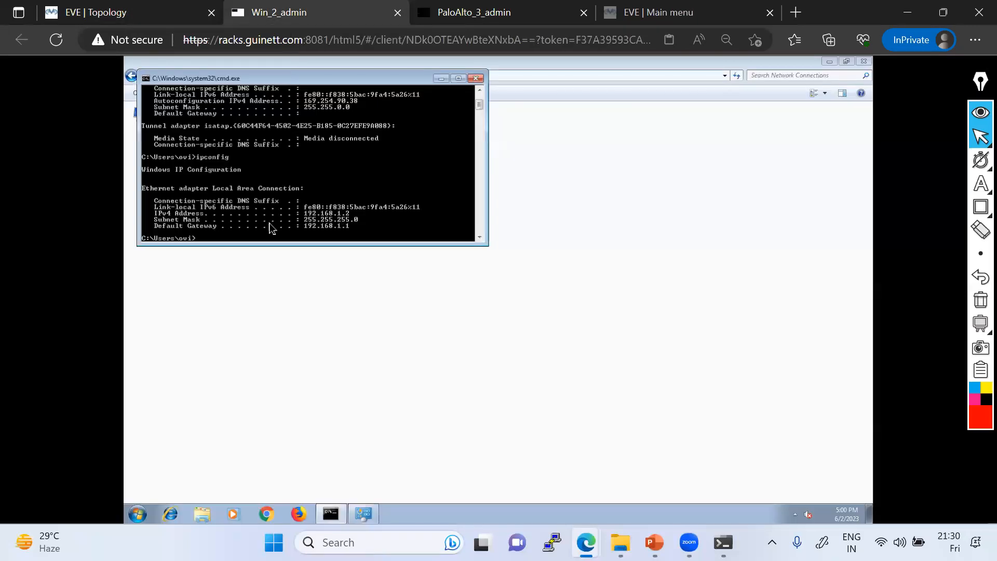
type("ping 192.168.1.1")
key("Return")
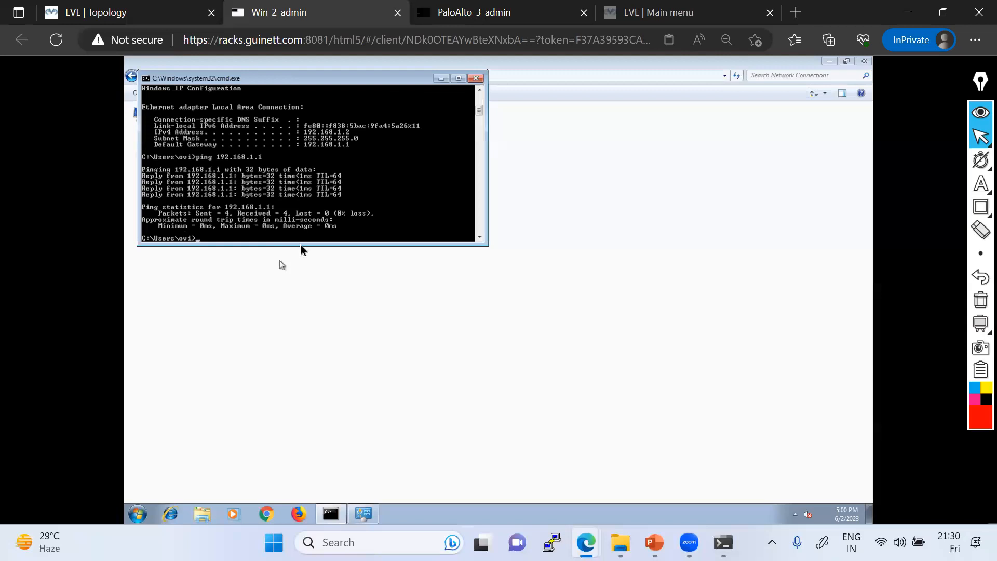
left_click(475, 78)
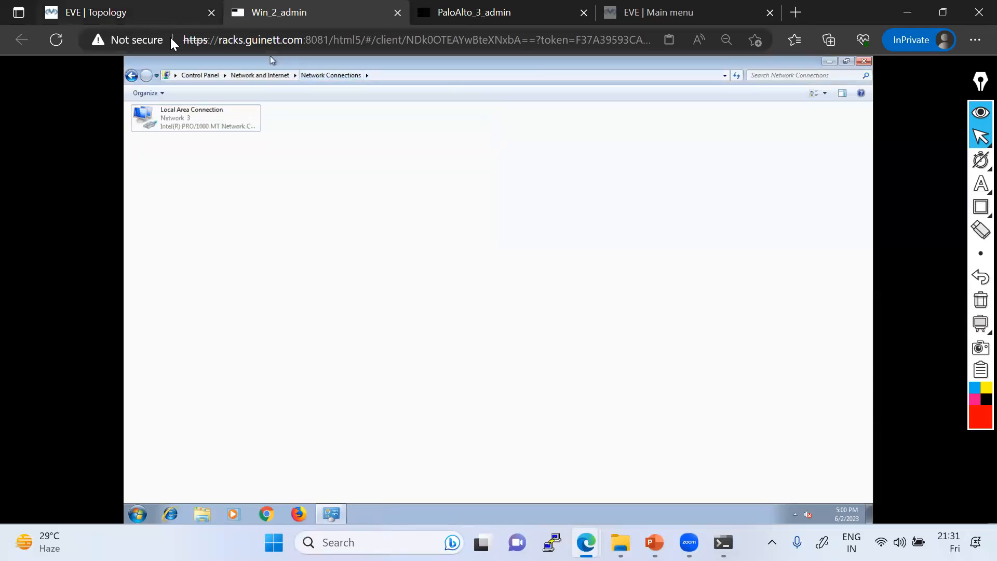
Step: Draw annotations on the EVE lab topology, then clear them
left_click(169, 18)
left_click(981, 229)
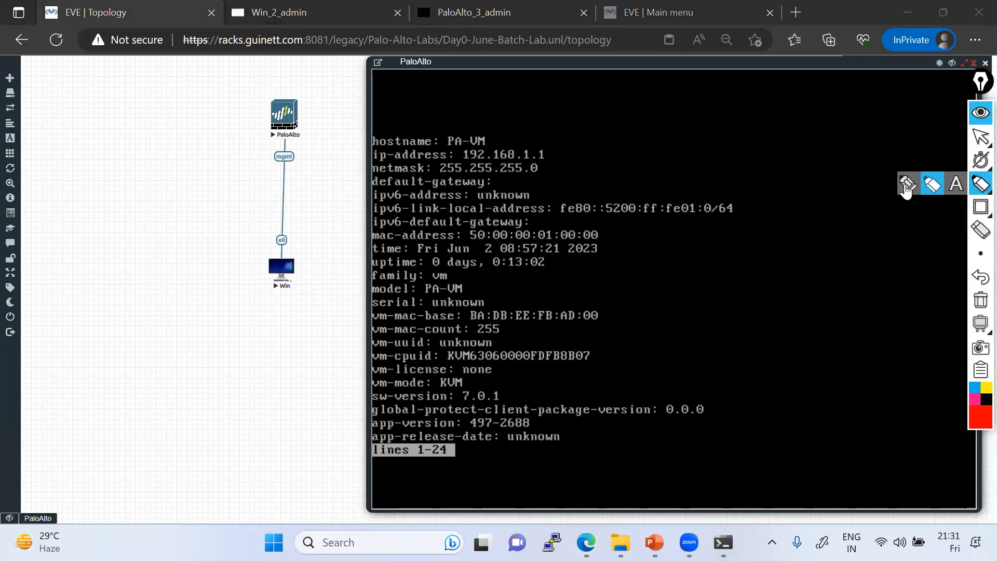
left_click(908, 184)
mouse_move(290, 254)
left_mouse_down()
mouse_move(294, 125)
mouse_move(283, 123)
mouse_move(283, 267)
left_mouse_up()
left_click_drag(450, 161, 577, 161)
left_click(980, 301)
mouse_move(293, 285)
left_mouse_down()
mouse_move(308, 262)
mouse_move(302, 132)
left_mouse_up()
left_click(980, 301)
left_click(981, 137)
Step: Back in the Win_2_admin console, minimize the Network Connections window to show the desktop
left_click(292, 18)
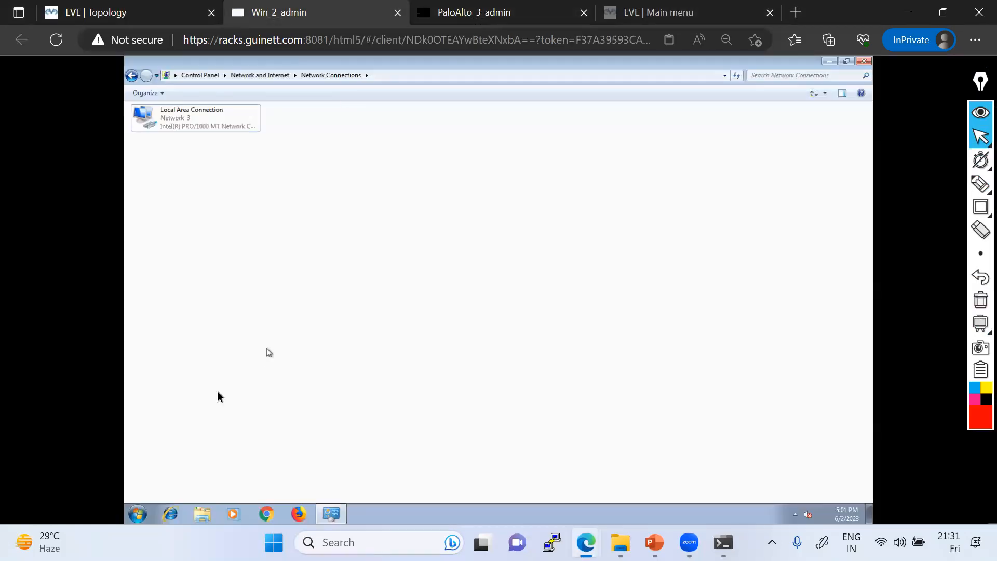
left_click(272, 516)
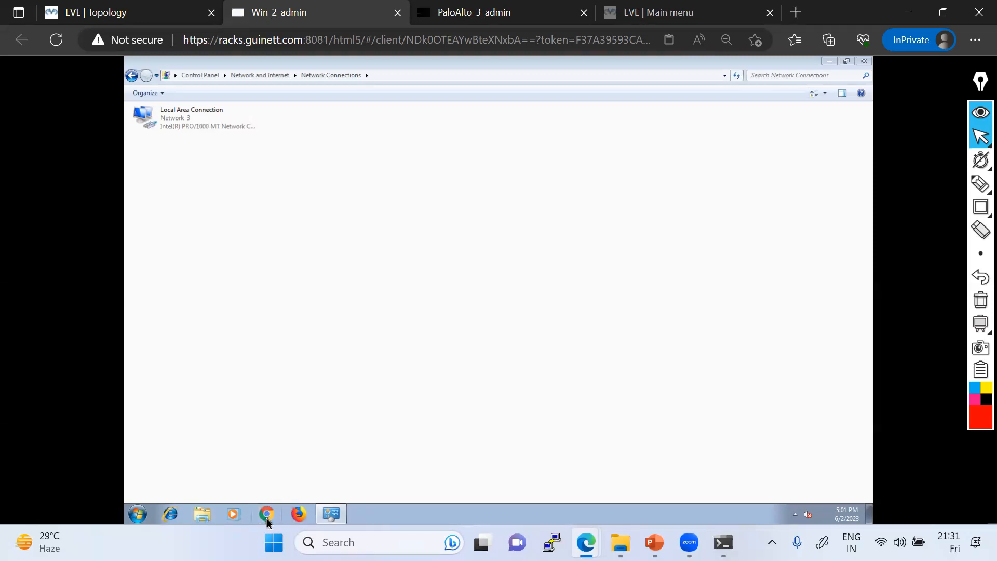
left_click(829, 61)
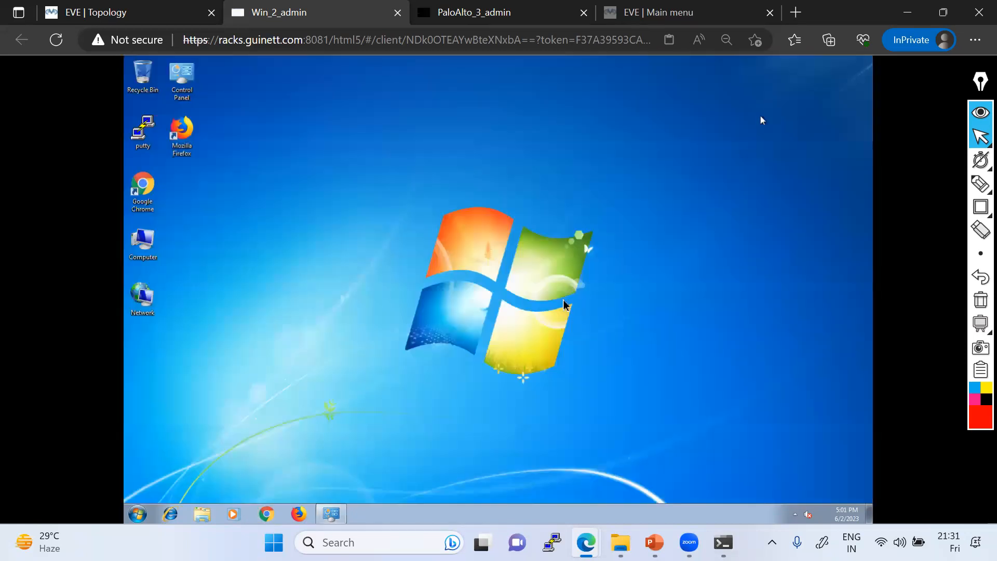
Step: Launch Chrome in the Windows 7 VM, maximize it, and dismiss the default-browser notice
left_click(268, 513)
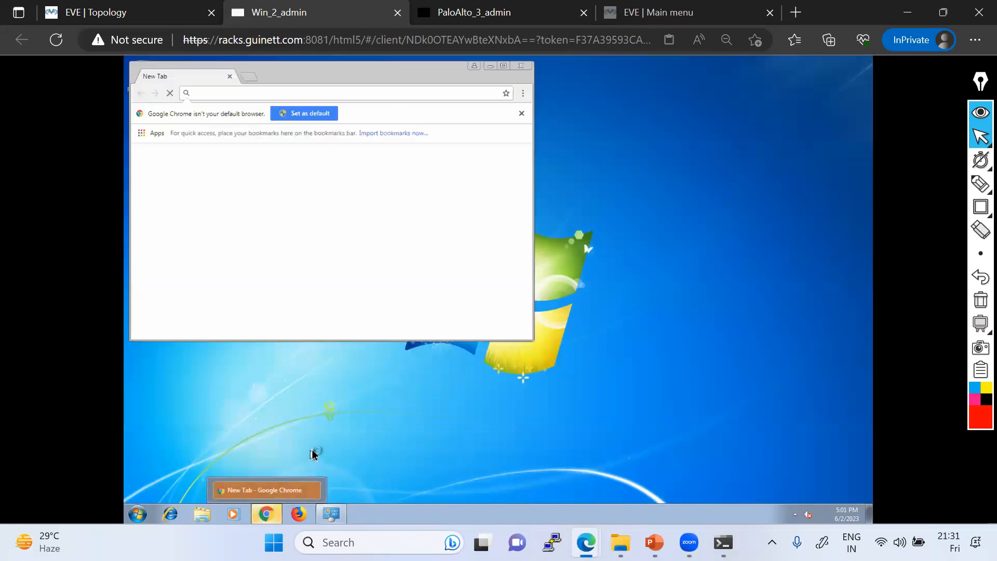
left_click(504, 66)
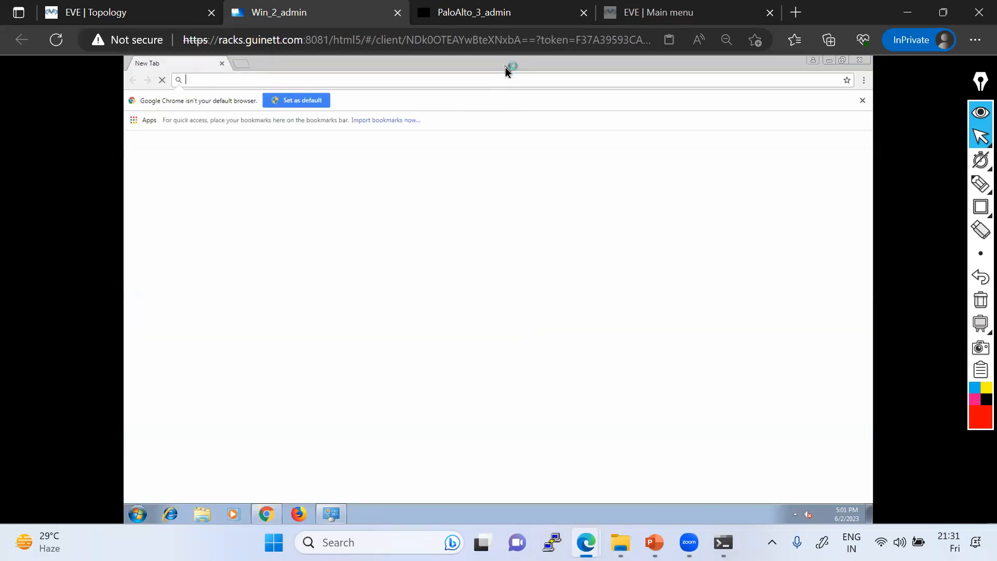
left_click(863, 102)
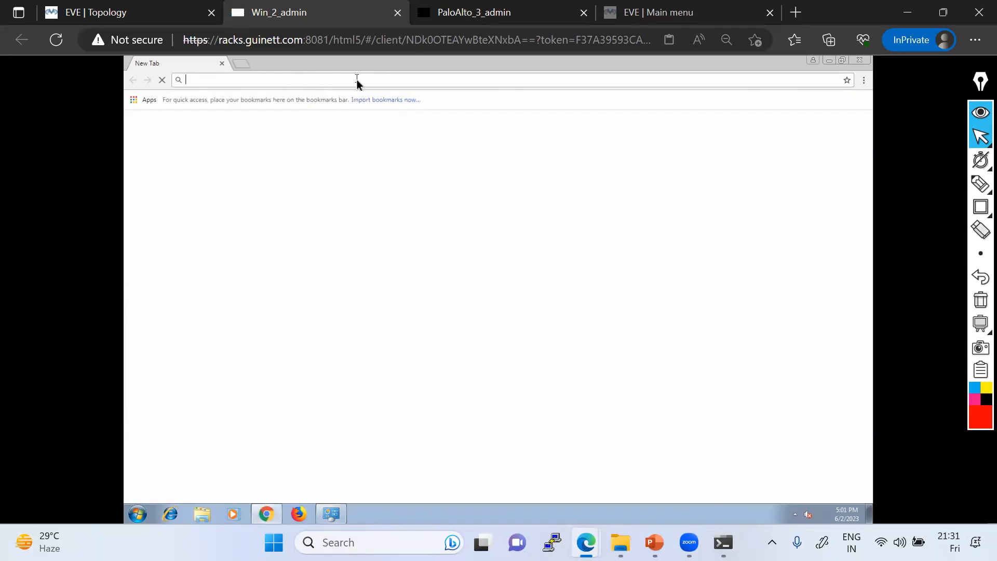
type("htt")
double_click(211, 79)
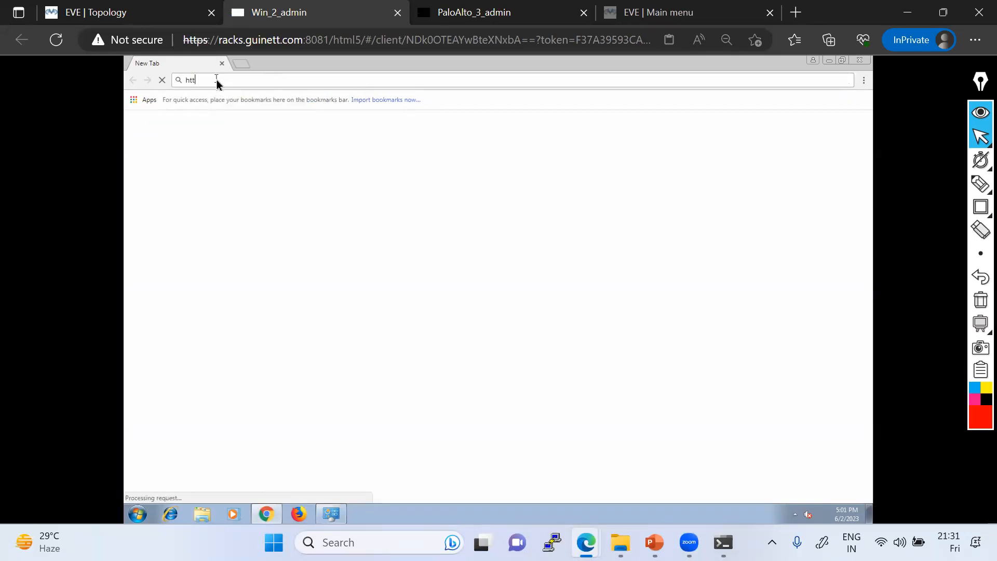
type("ps:")
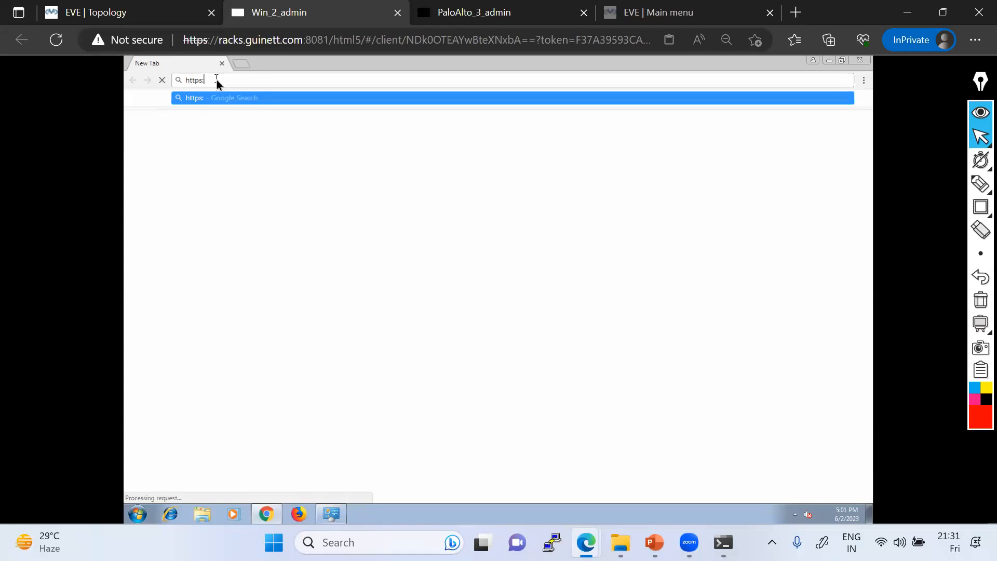
type("//192.16")
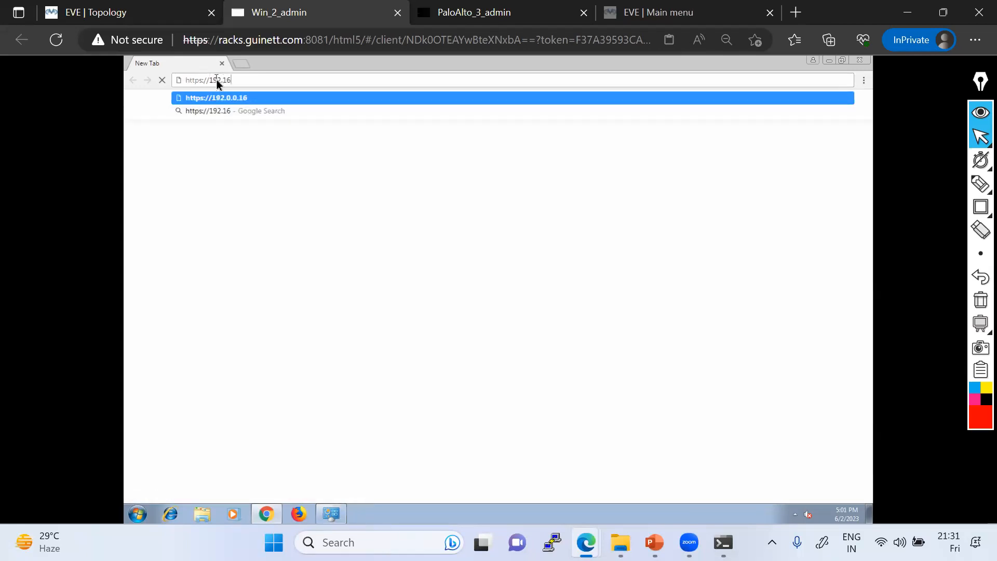
type("8.1.1")
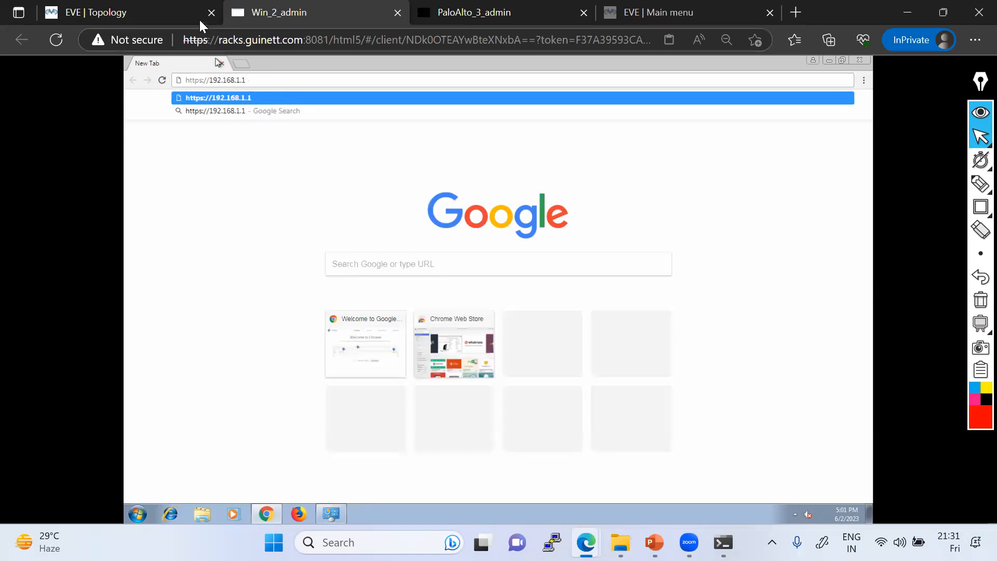
left_click(171, 11)
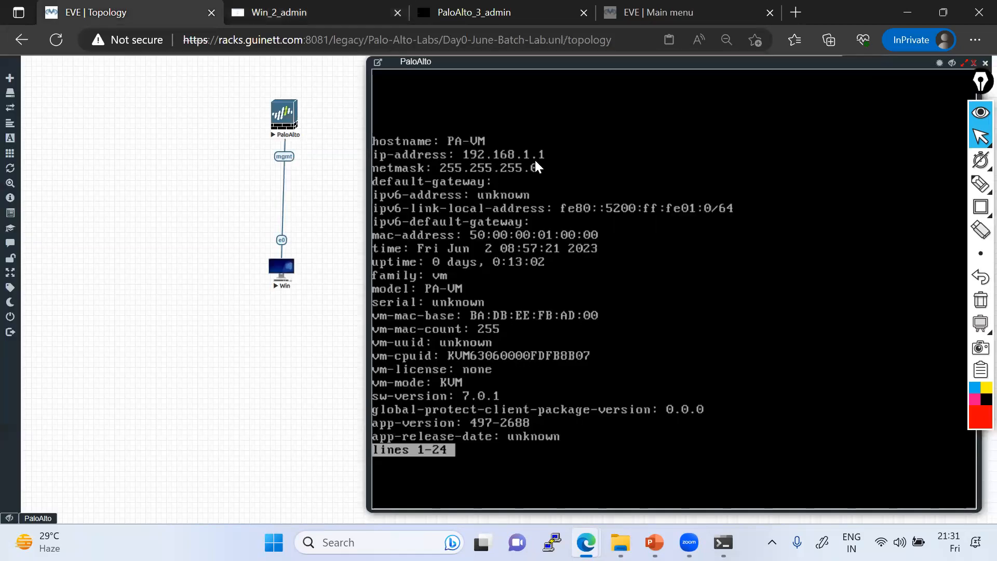
left_click(265, 12)
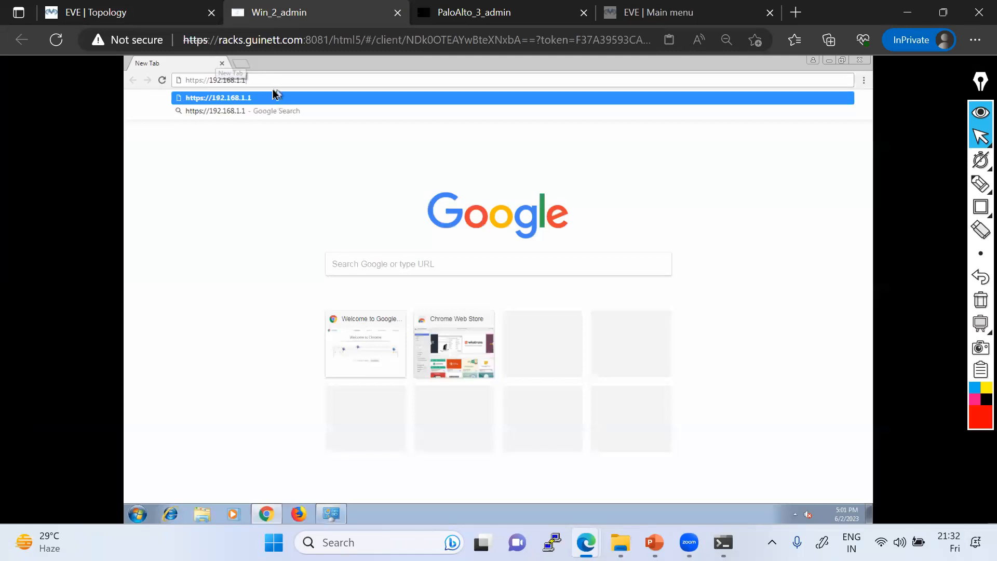
key("Return")
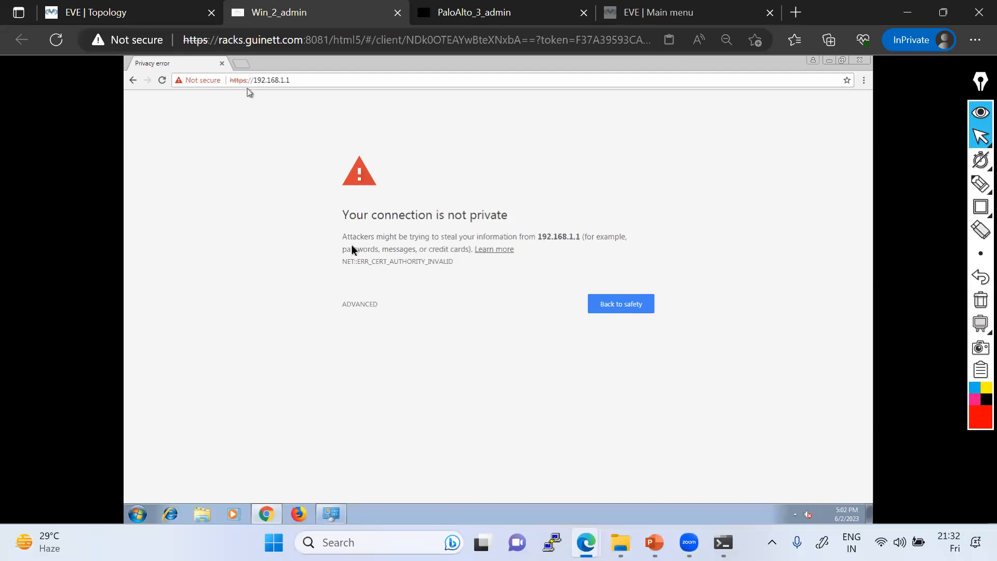
Step: Choose ADVANCED, then 'Proceed to 192.168.1.1 (unsafe)' on the certificate warning
left_click(359, 305)
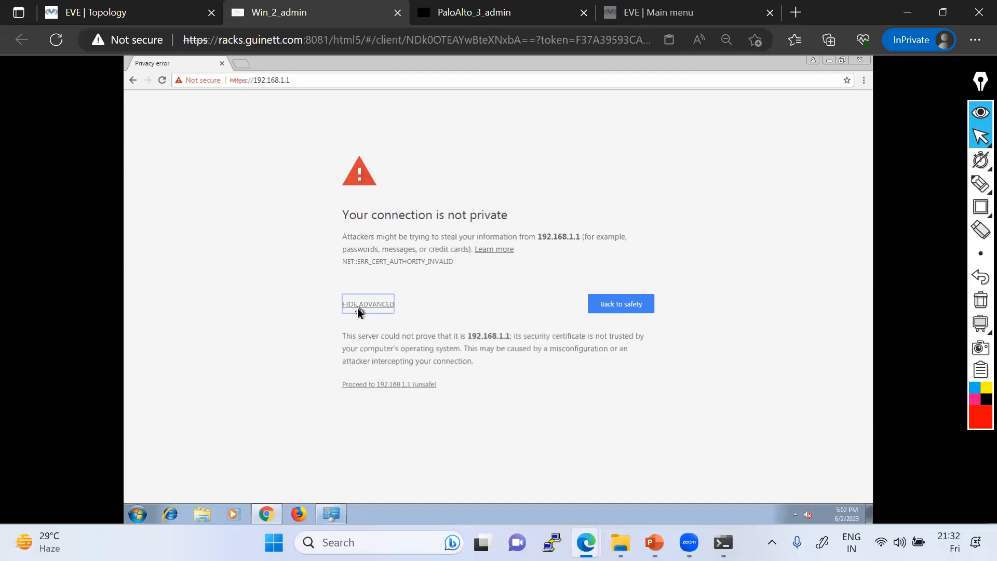
left_click(421, 385)
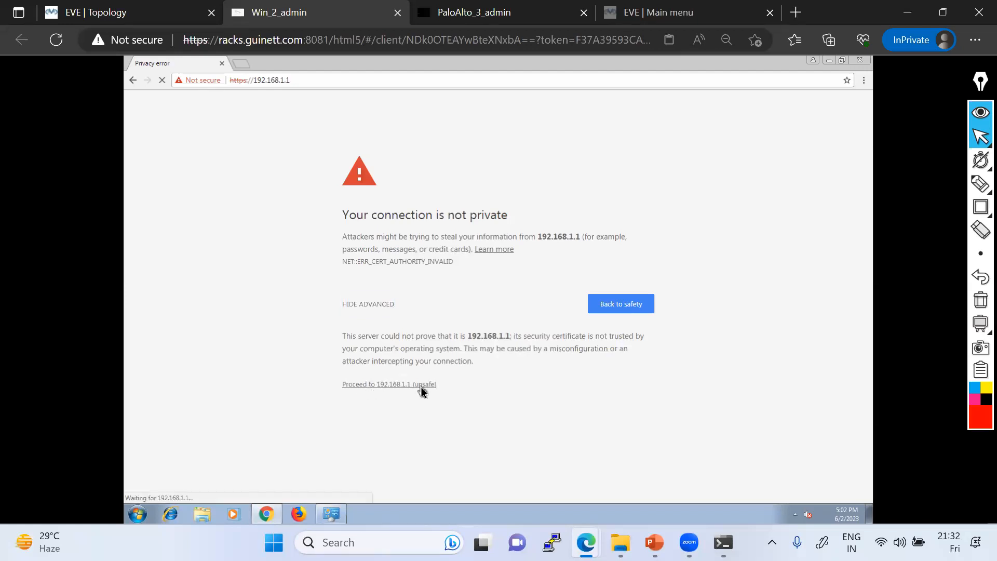
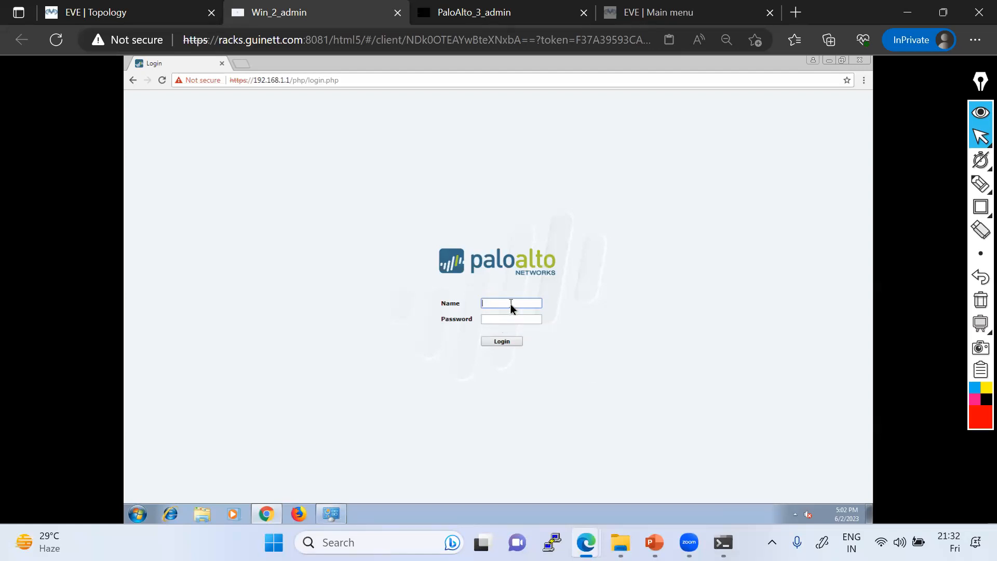
Step: Log in to the PA-VM web GUI as admin with the account password and acknowledge the default-credentials warning
type("dm")
key("Tab")
type("admin")
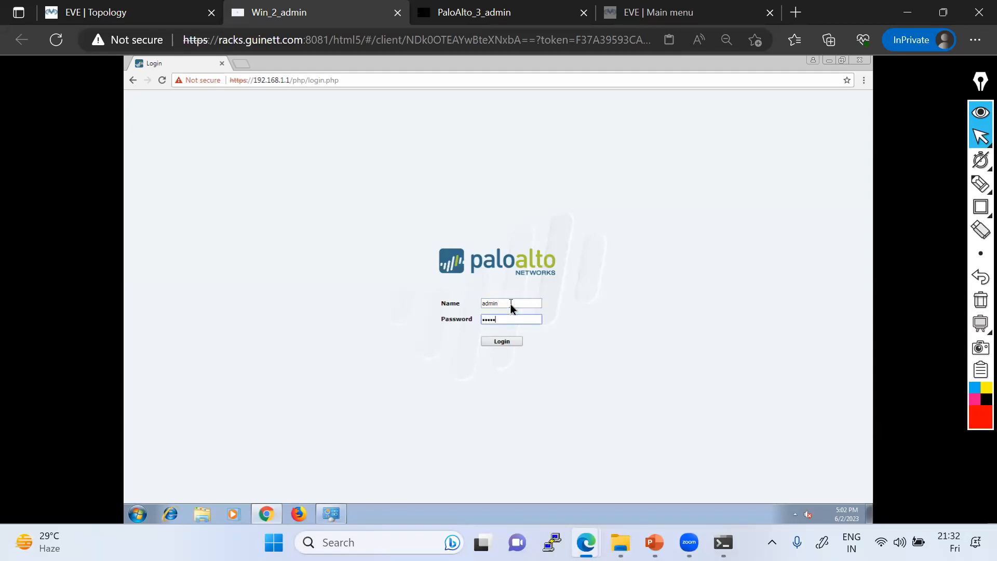
left_click(501, 342)
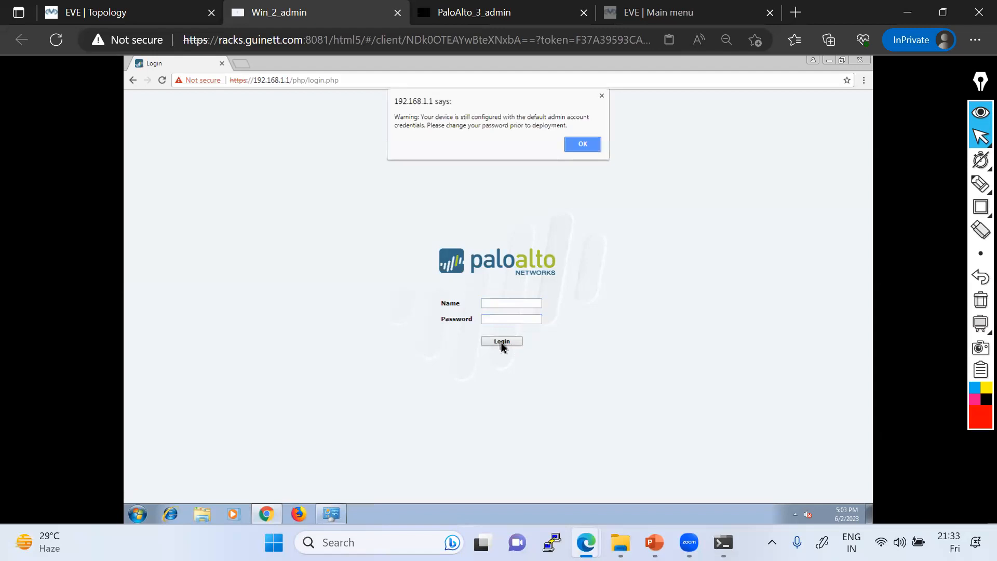
left_click(580, 147)
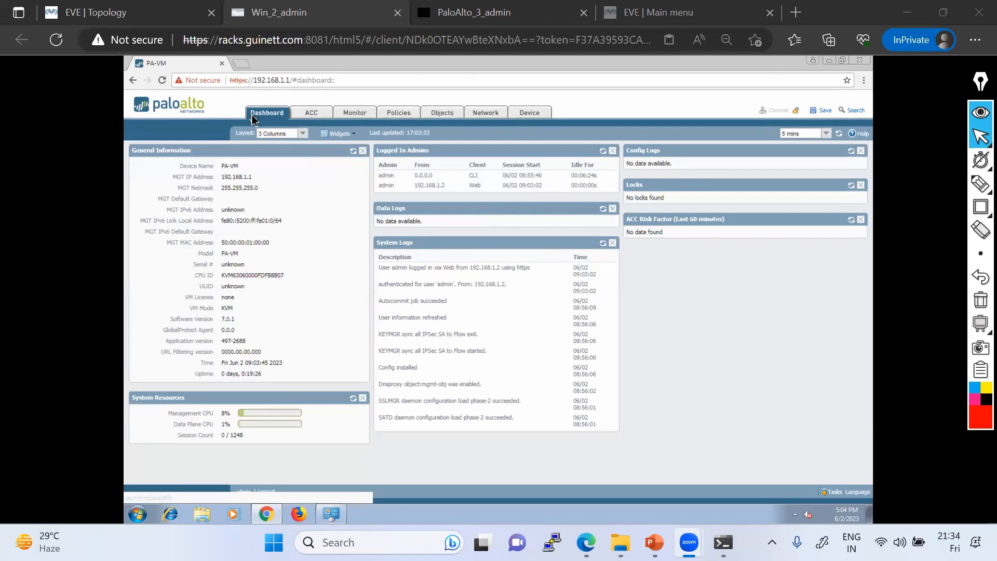
Step: Browse the ACC, Monitor, Policies, Objects, Network and Device sections in turn
left_click(310, 114)
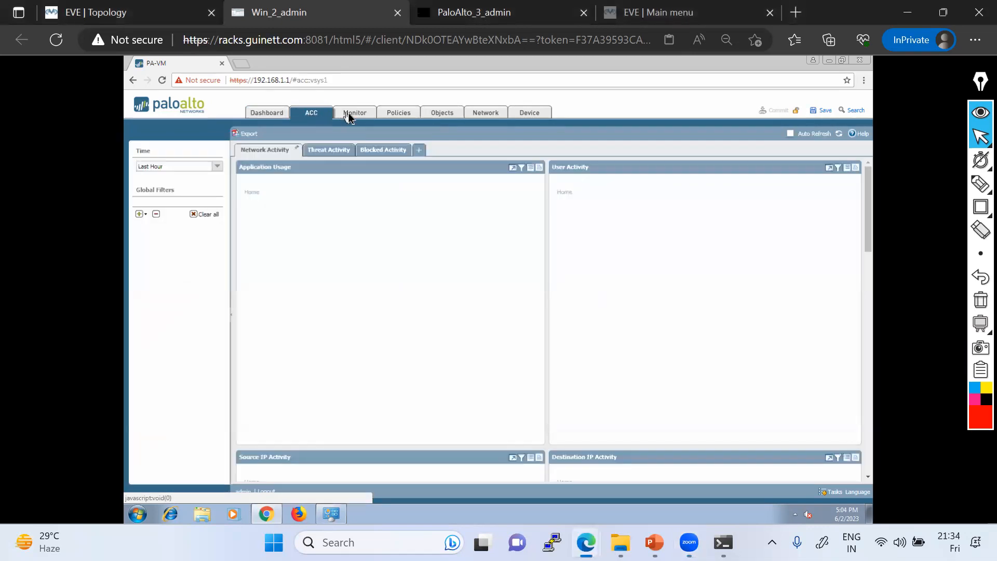
left_click(354, 115)
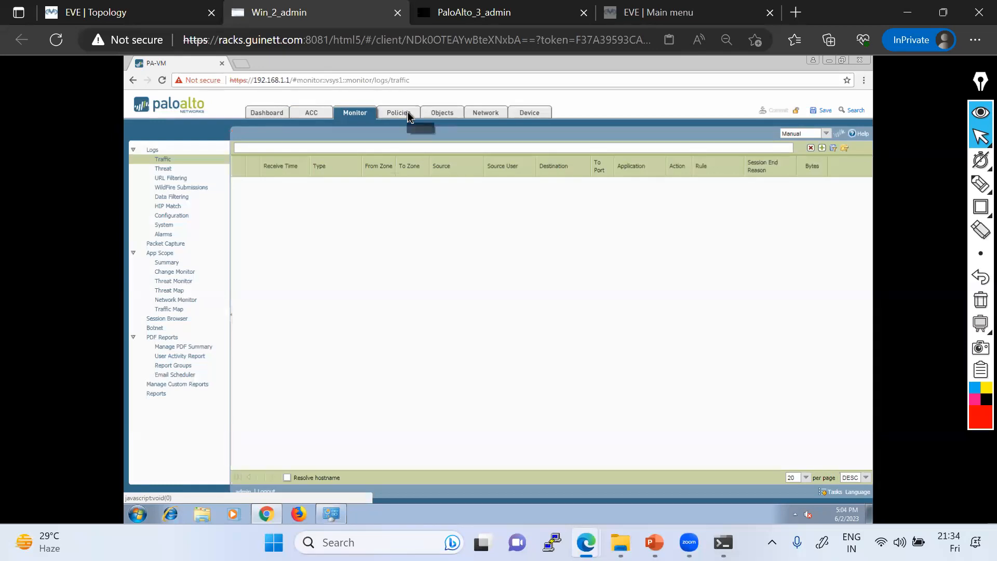
left_click(408, 114)
left_click(450, 119)
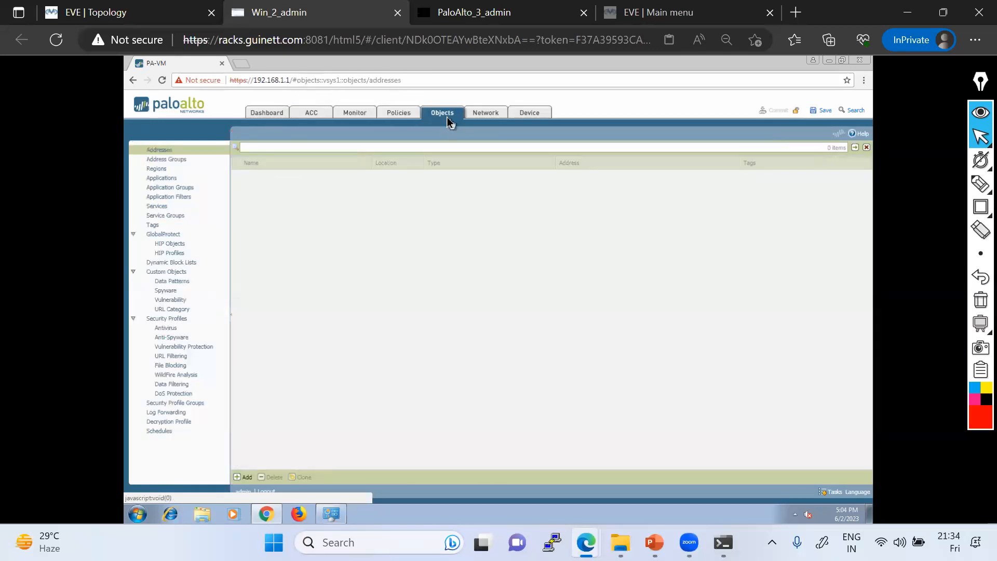
left_click(485, 117)
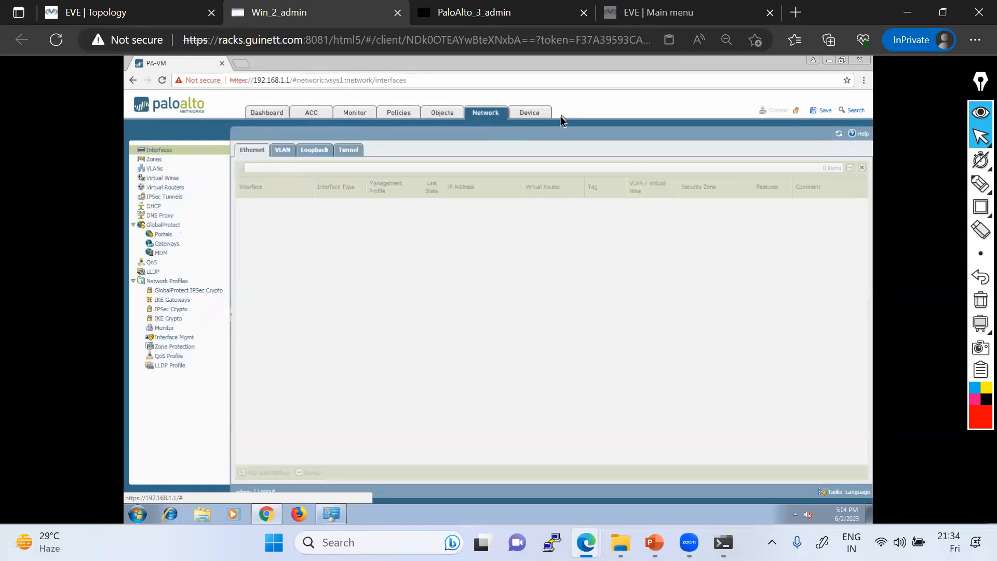
left_click(537, 119)
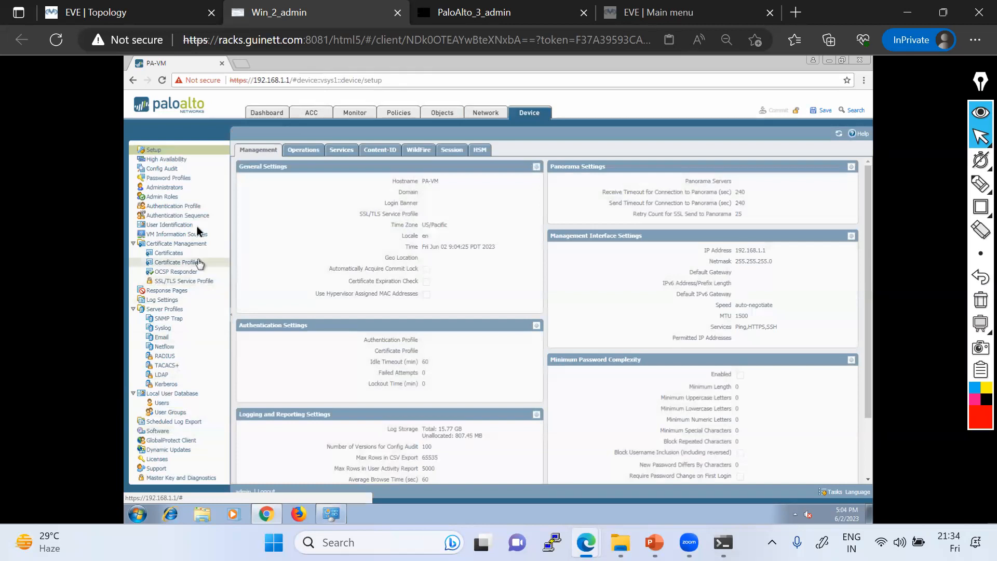
Step: Step back through Network, Objects, Policies, Monitor and ACC to the Dashboard, then switch to the EVE topology
left_click(487, 115)
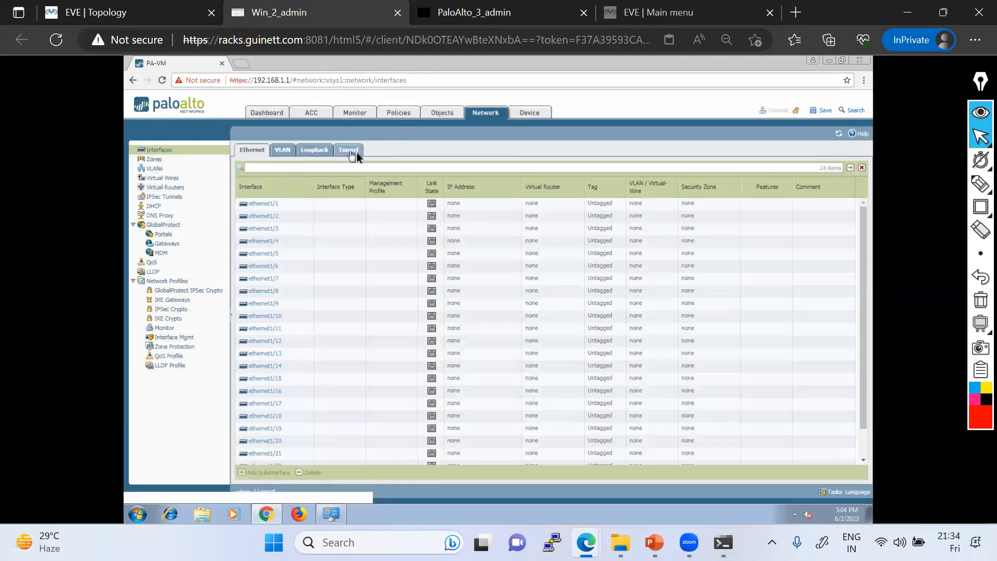
left_click(441, 114)
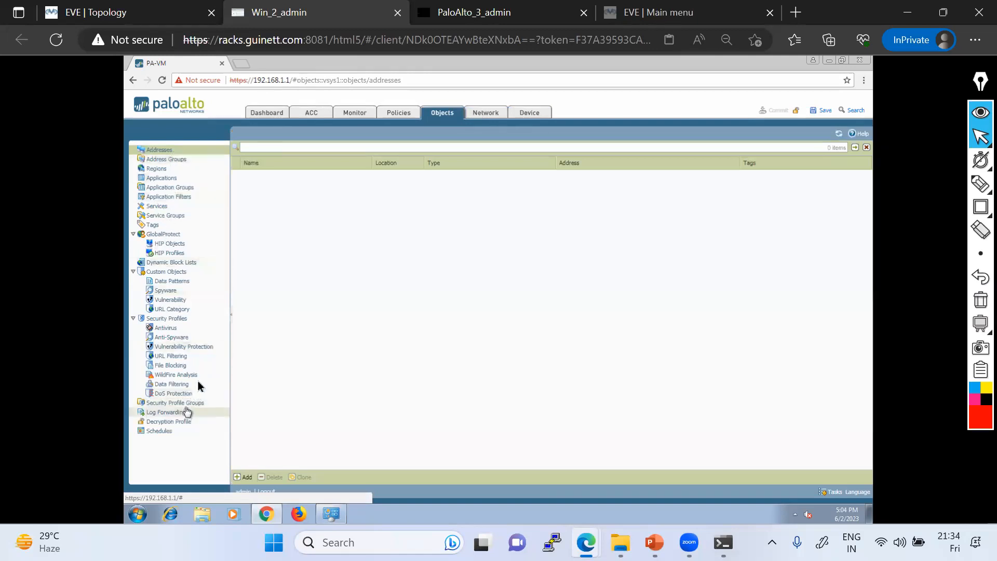
left_click(404, 118)
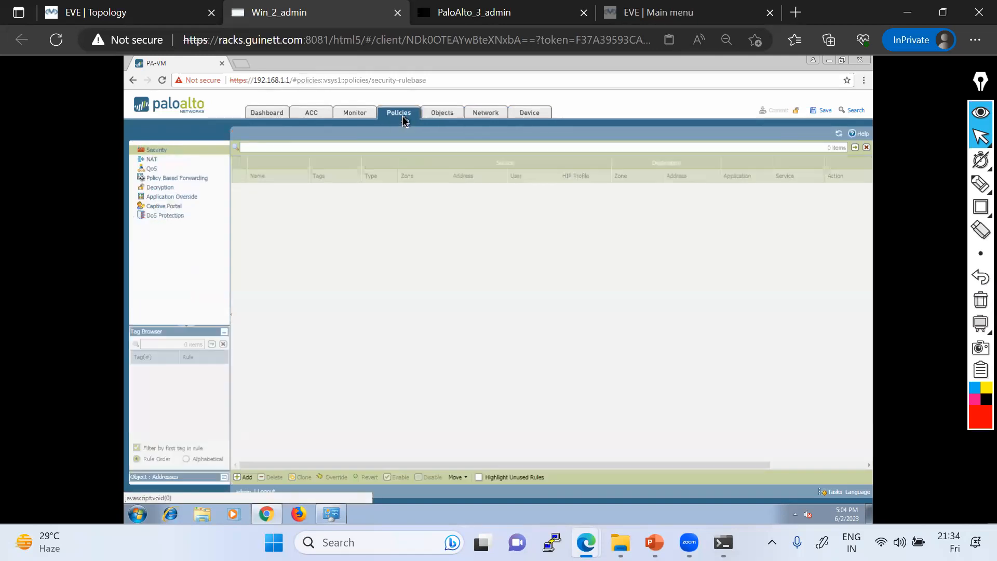
left_click(351, 115)
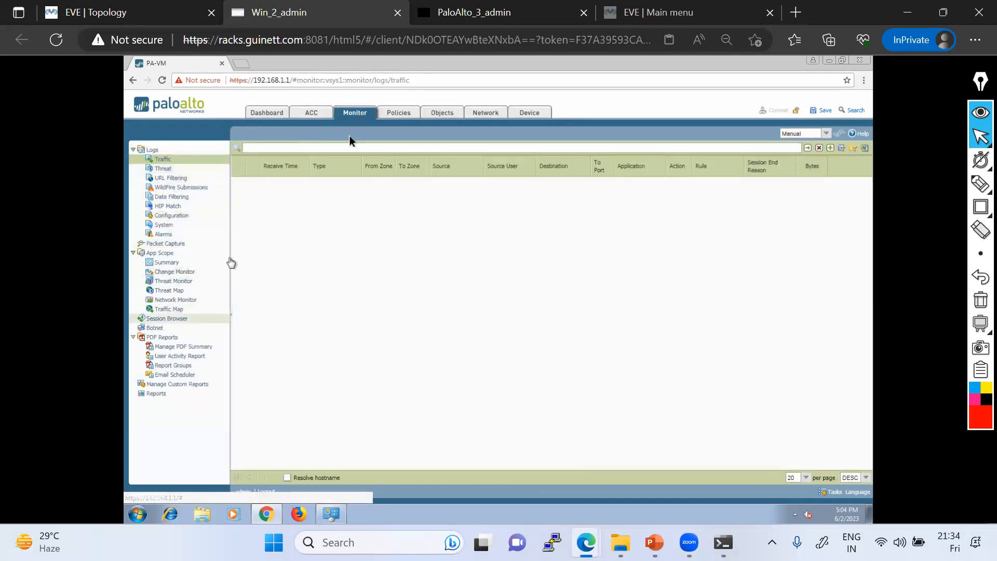
left_click(315, 115)
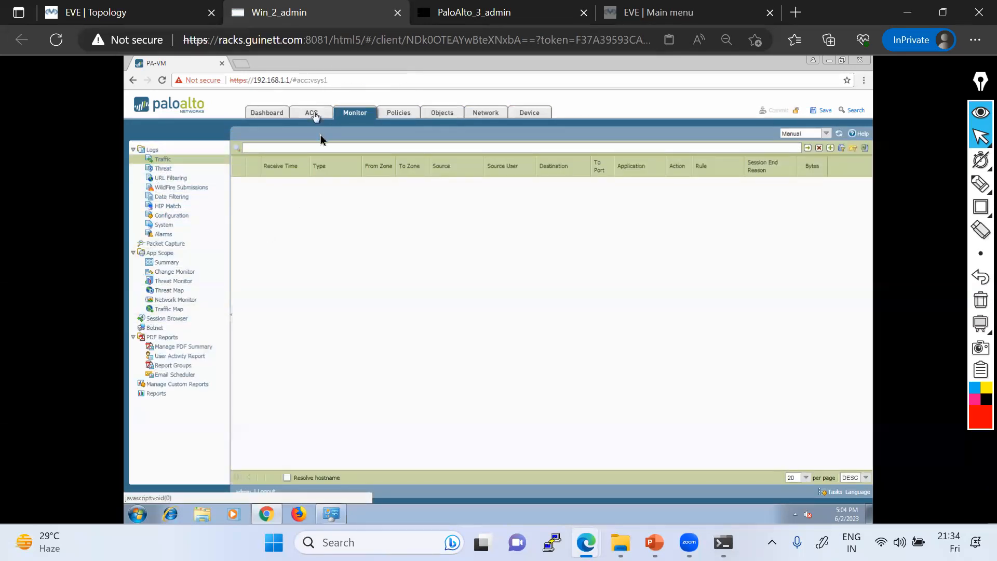
left_click(258, 116)
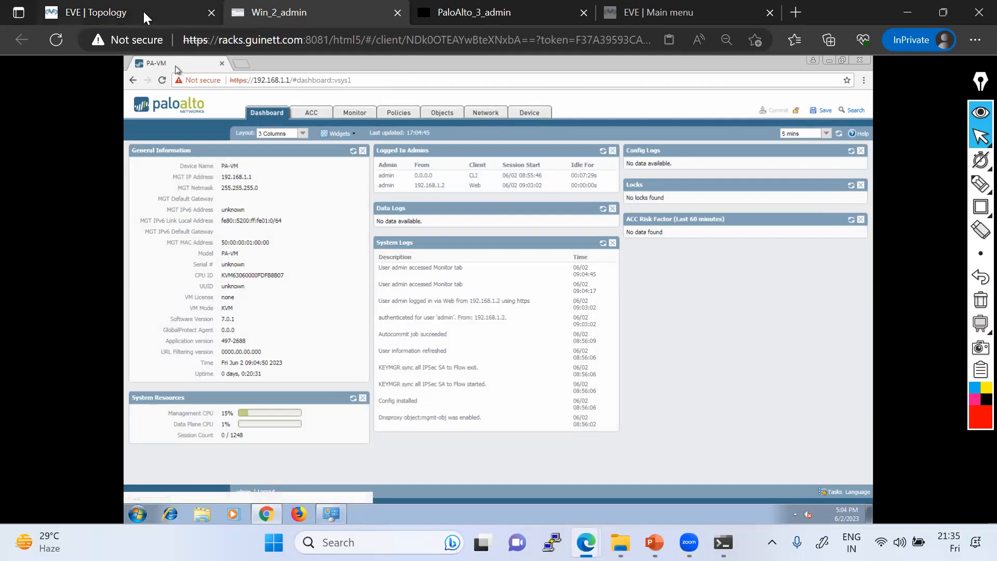
left_click(128, 13)
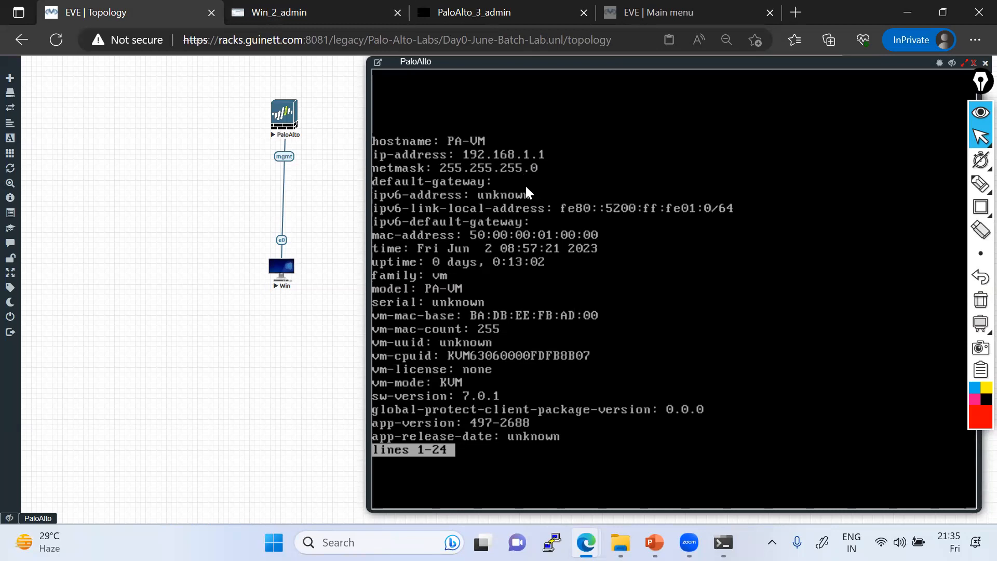
Step: Page the PaloAlto console's system info output to the end (sw-version 7.0.1) and reposition the console window
key("Return")
key("Return")
key("Return")
key("space")
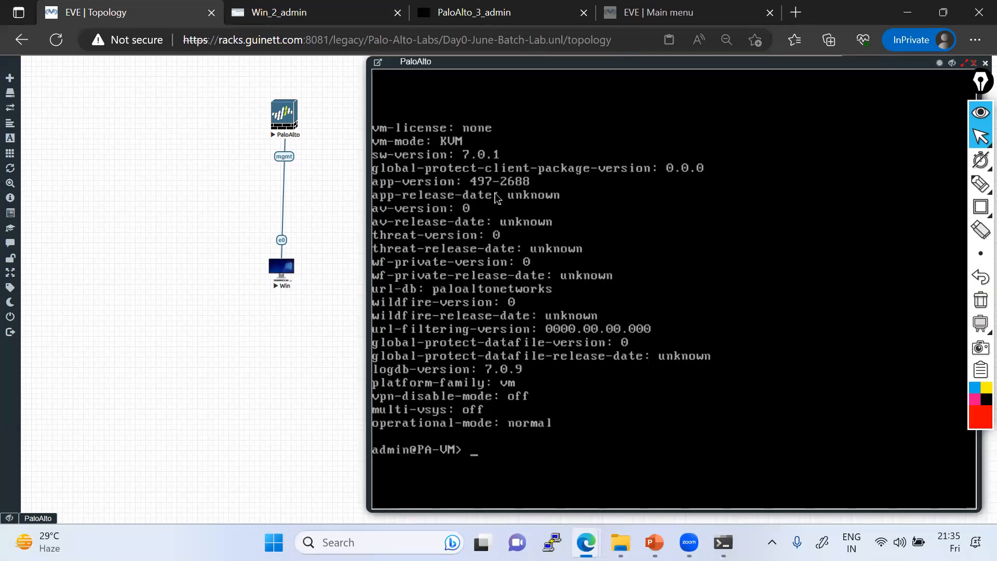
left_click_drag(513, 67, 470, 177)
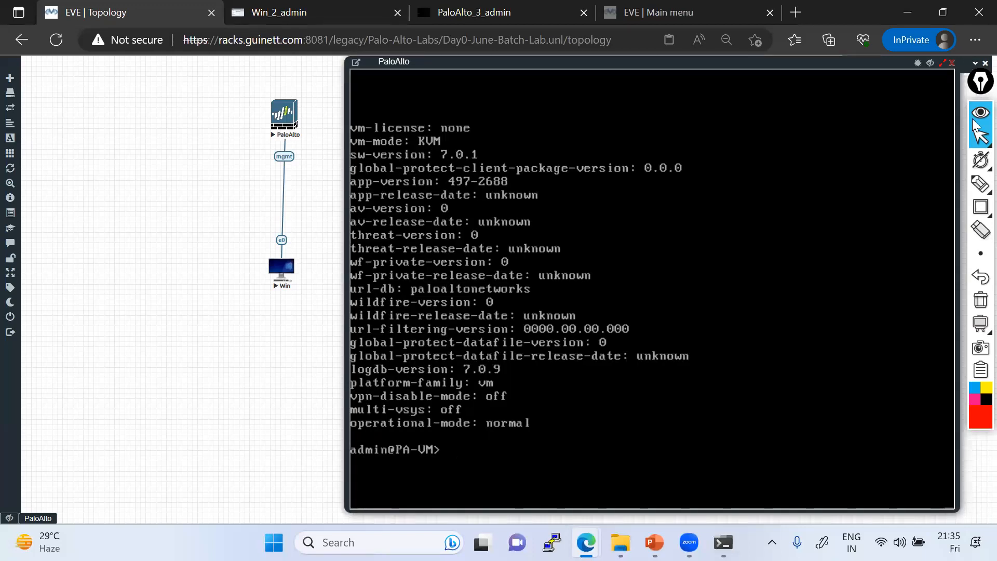
mouse_move(981, 184)
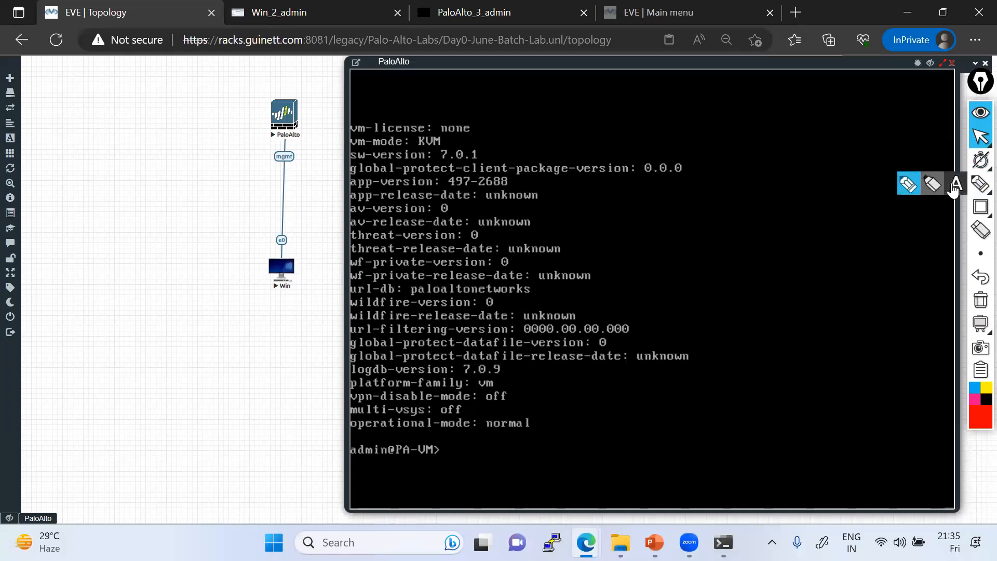
left_click(950, 185)
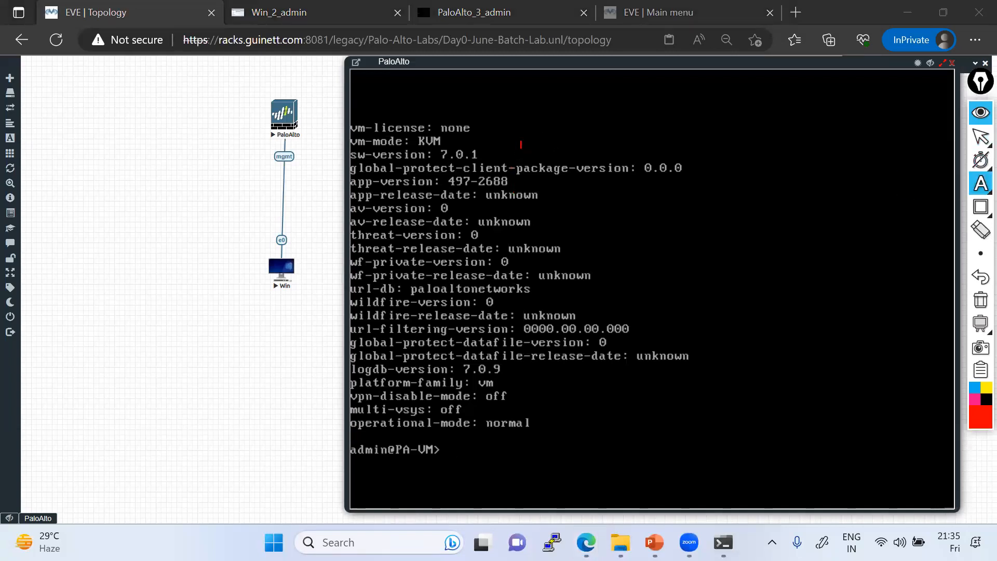
left_click(979, 145)
Step: Enter configuration mode on the PA-VM with 'configure'
type("confr")
key("BackSpace")
key("BackSpace")
type("figure")
key("Return")
Step: Build 'set deviceconfig system' and list its available sub-commands with '?'
type("set devi")
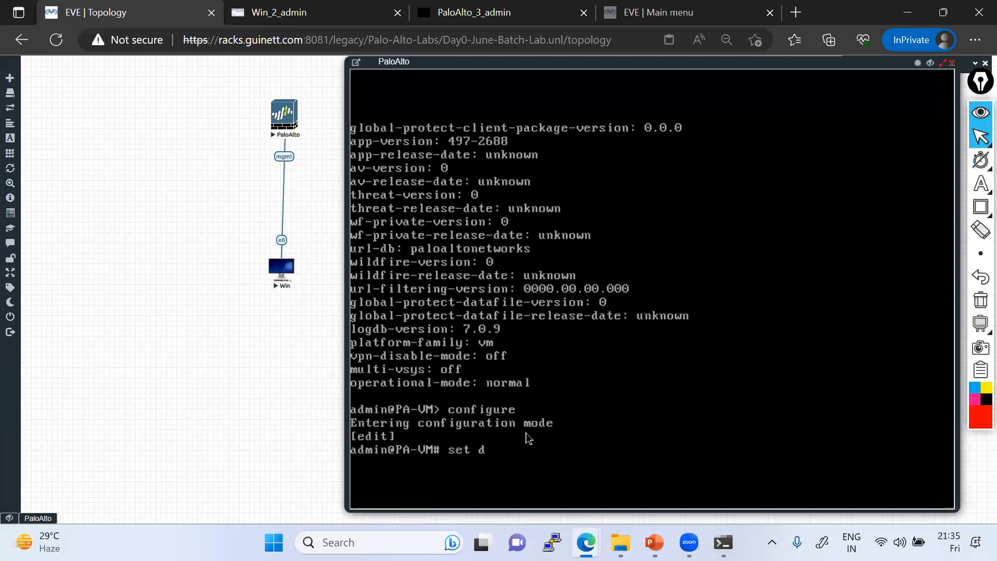
key("Tab")
type("typ")
key("BackSpace")
key("BackSpace")
key("BackSpace")
type("st")
key("BackSpace")
type("ystem")
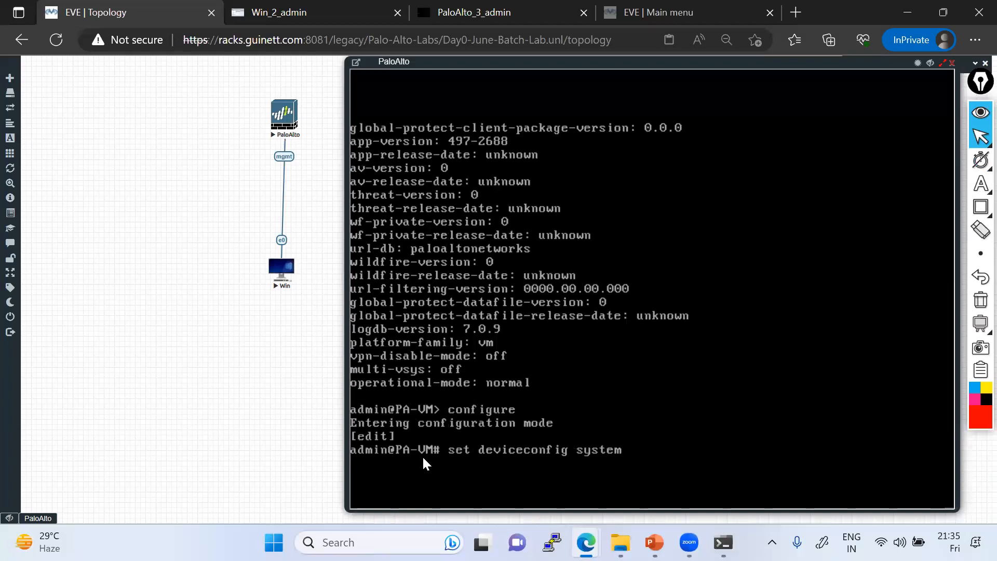
type(" ty")
key("BackSpace")
key("BackSpace")
type("type")
key("BackSpace")
key("BackSpace")
key("BackSpace")
key("BackSpace")
key("BackSpace")
key("BackSpace")
key("question")
key("space")
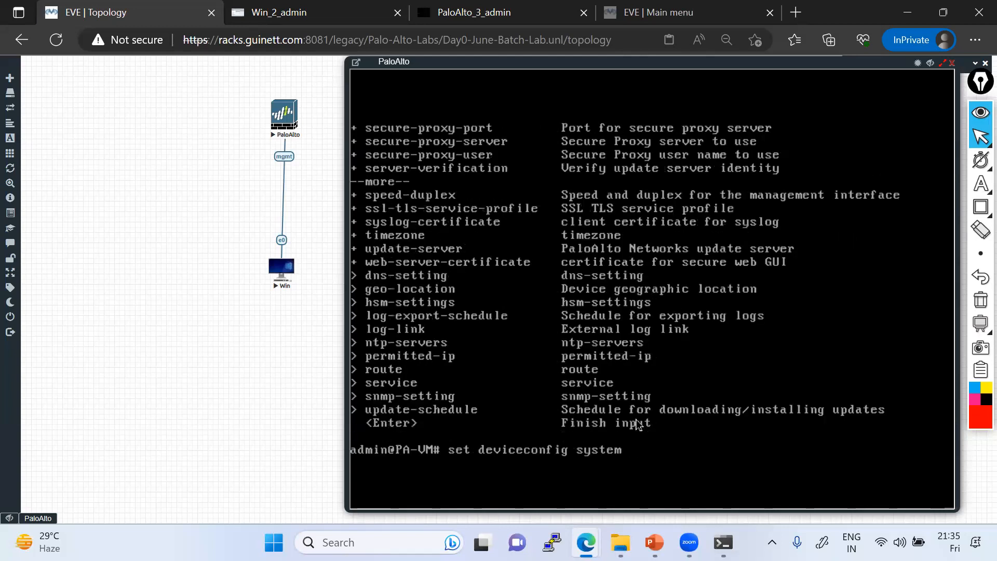
Step: List the options under deviceconfig, then the system sub-commands with descriptions
type("dev")
key("BackSpace")
key("BackSpace")
key("BackSpace")
key("BackSpace")
key("BackSpace")
key("BackSpace")
key("BackSpace")
key("BackSpace")
key("BackSpace")
key("BackSpace")
key("question")
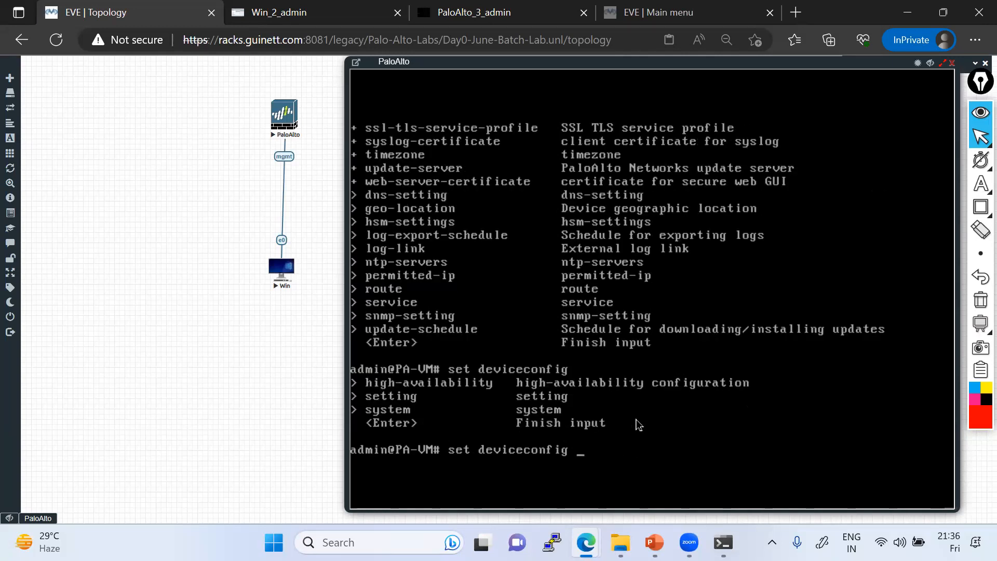
type("system")
key("question")
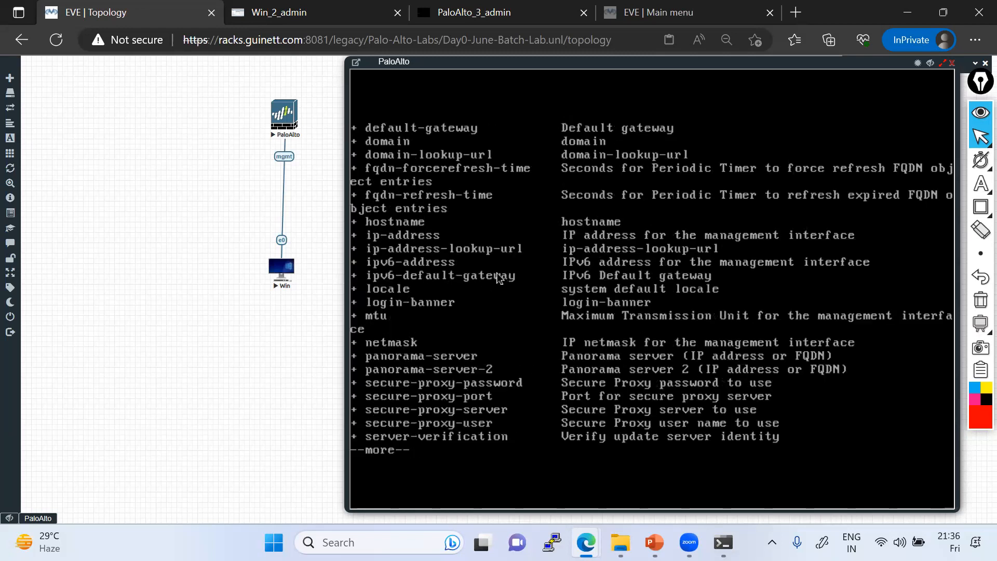
key("space")
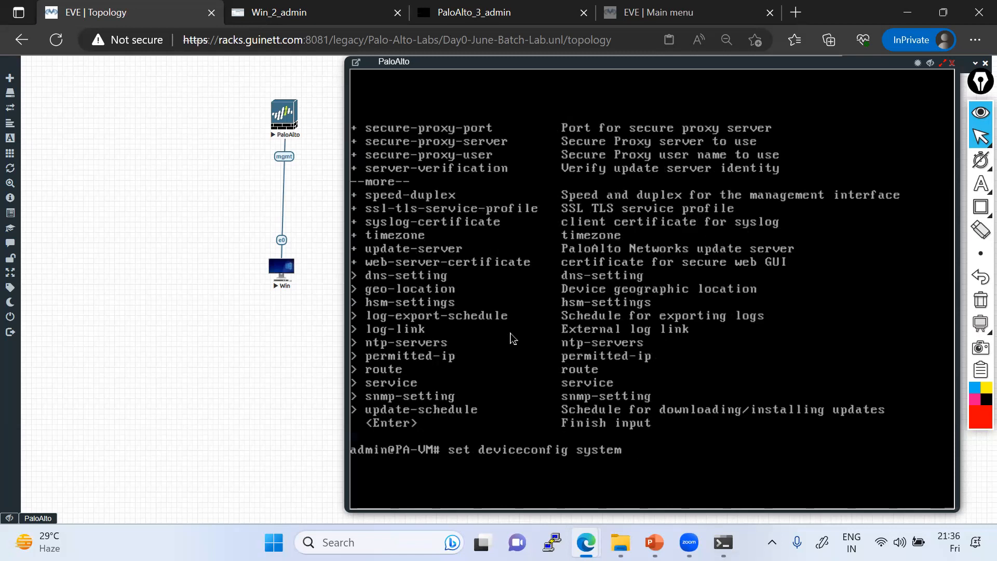
Step: Run 'set deviceconfig system', then recall it and list the remaining help entries
type("ty")
type("pe")
key("BackSpace")
key("BackSpace")
key("BackSpace")
key("BackSpace")
type("?")
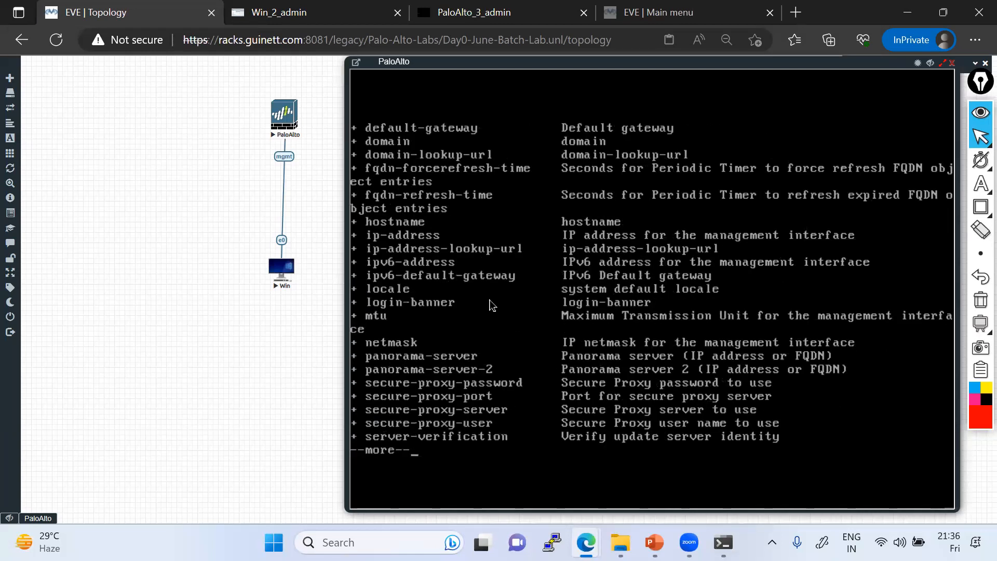
key("space")
key("Return")
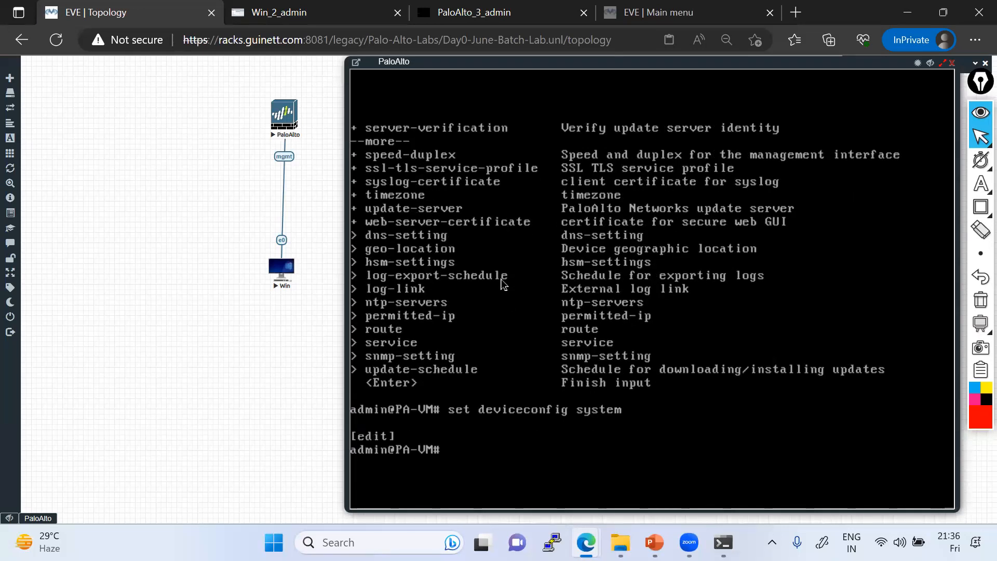
key("Up")
type("?")
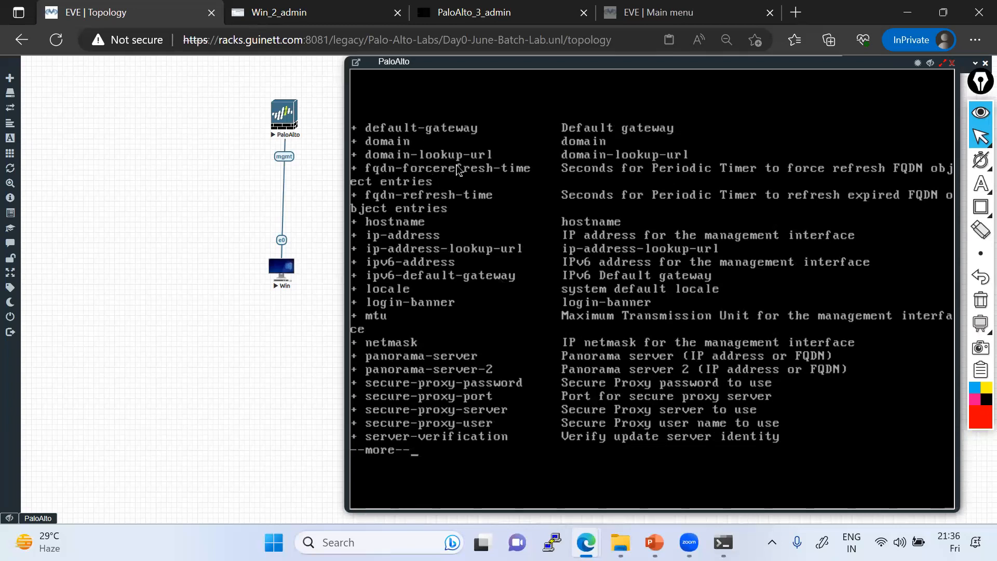
key("space")
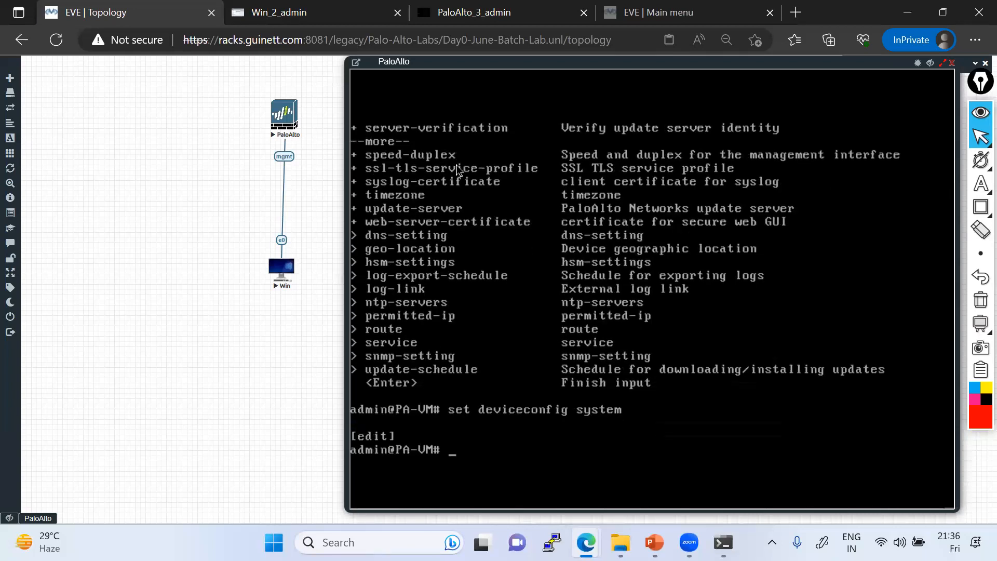
Step: Exit configuration mode and recall 'show system info' from command history
type("exit")
key("Return")
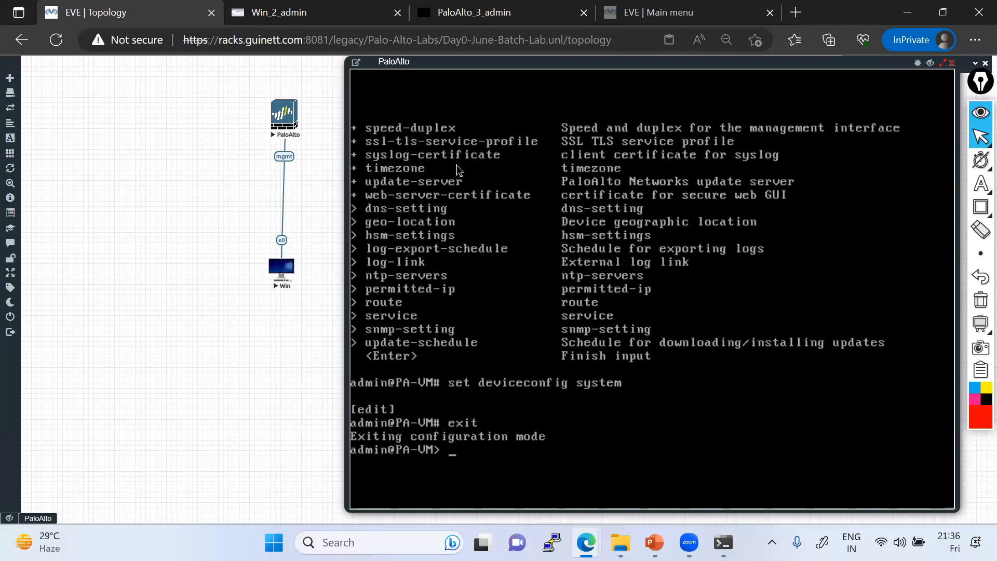
key("Up")
key("Up")
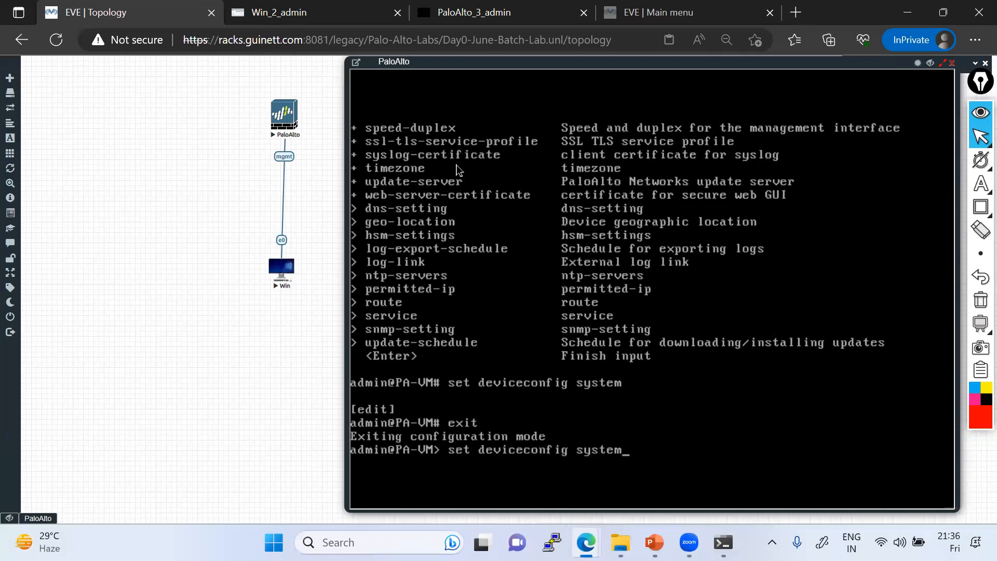
key("Up")
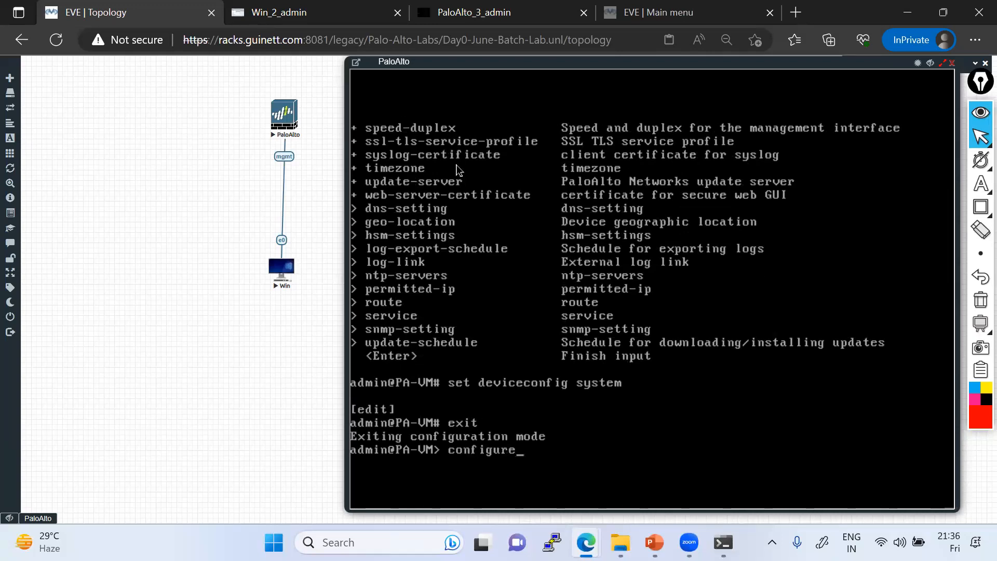
key("Up")
Step: Display the system info (IP 192.168.1.1, version 7.0.1), then return to the PA-VM web dashboard
key("Return")
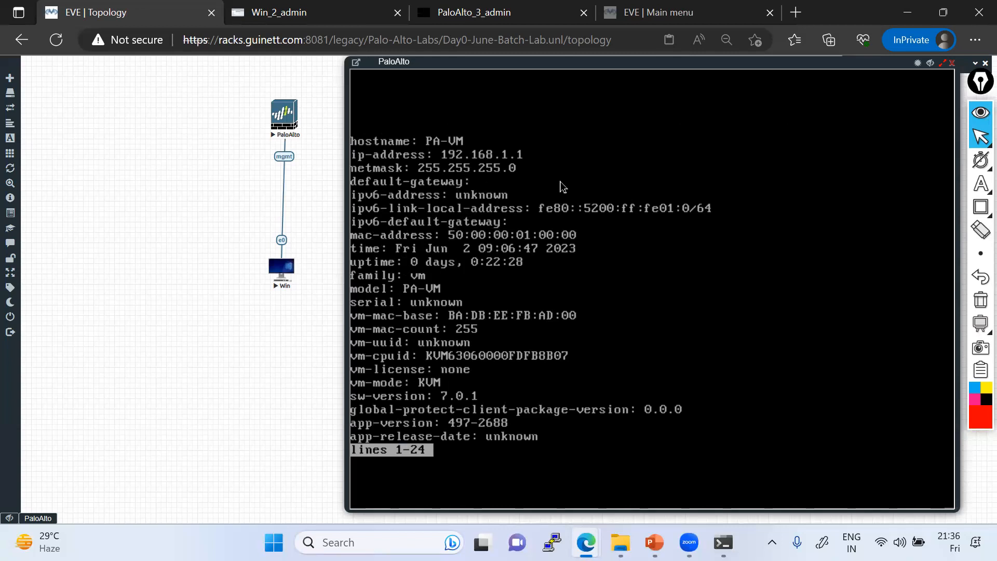
key("space")
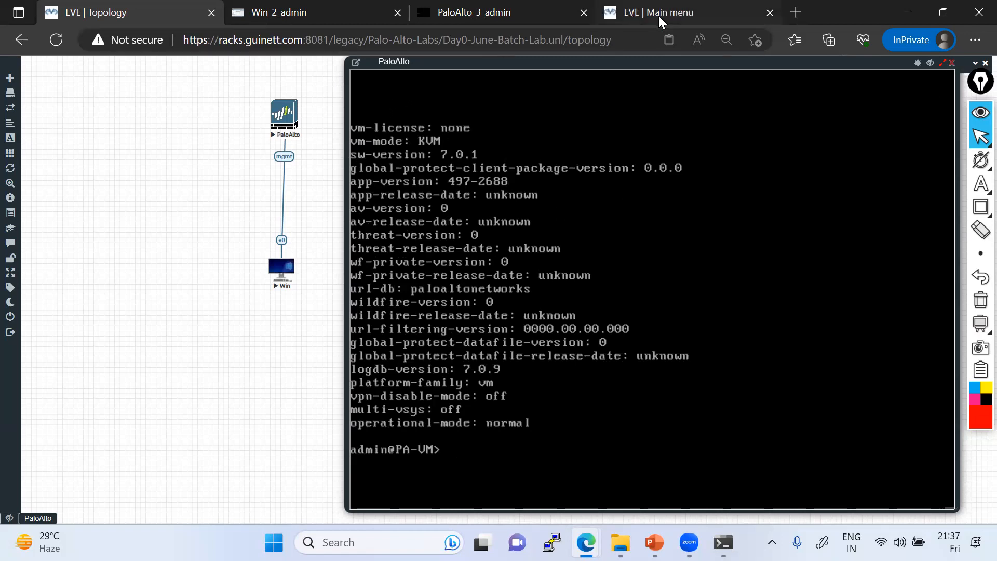
left_click(302, 12)
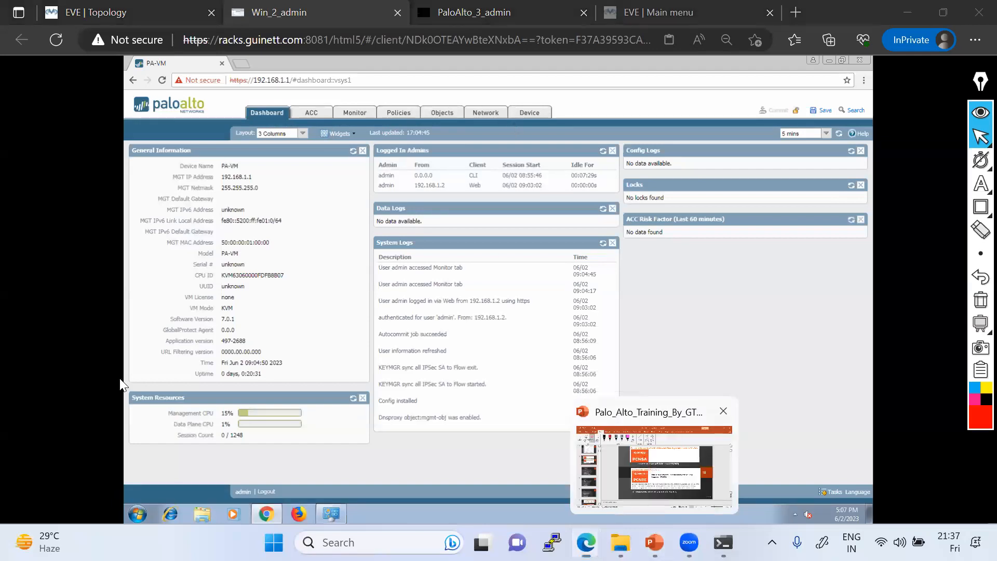
Step: Bring the Palo_Alto_Training_By_GT slides forward at slide 11 with Alt+Tab
key("alt+Tab")
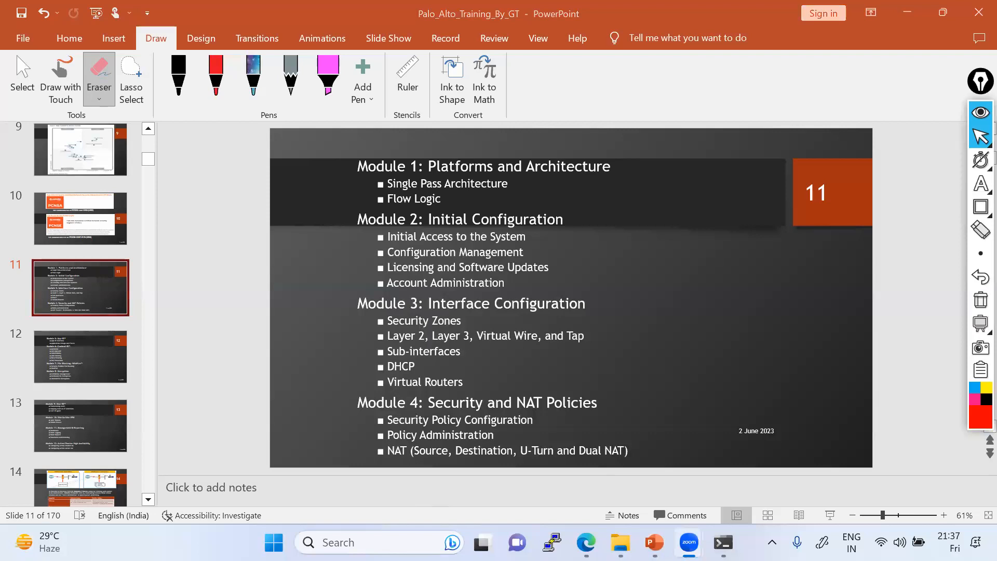
Step: Return to the Win_2_admin Edge window showing the PA-VM Dashboard
mouse_move(582, 535)
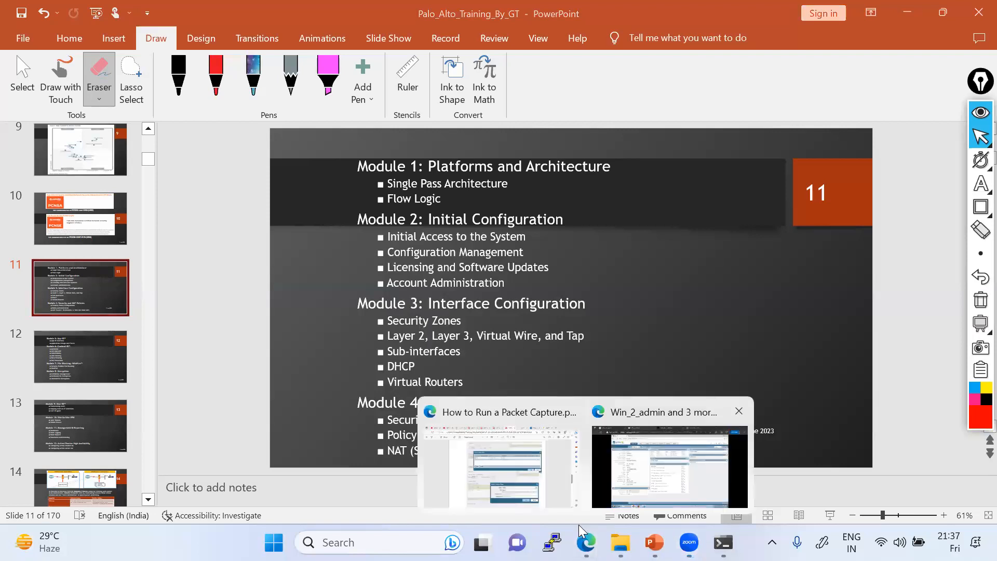
left_click(633, 468)
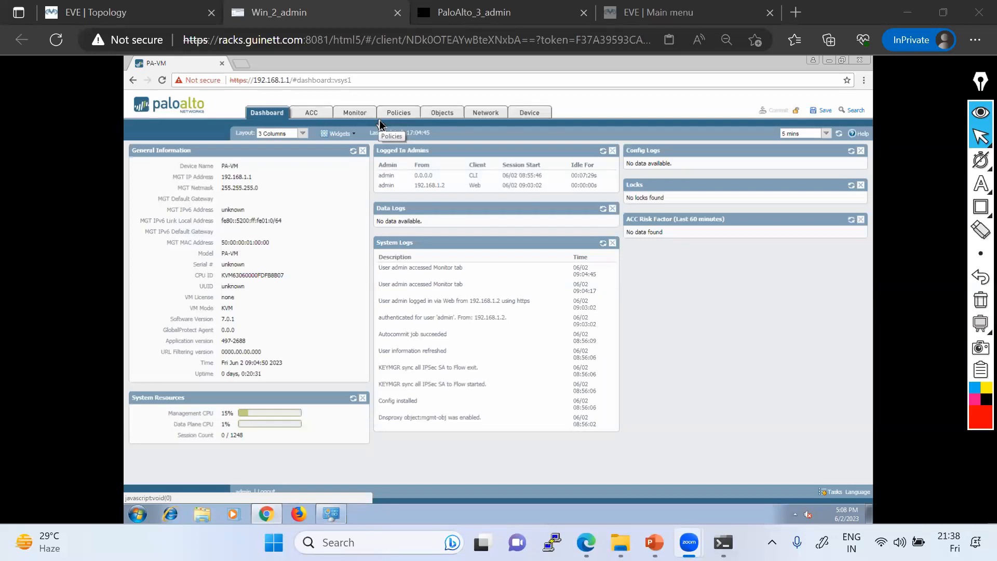
Step: Show the PaloAlto console in the EVE topology, then bring the PowerPoint training deck back
left_click(121, 13)
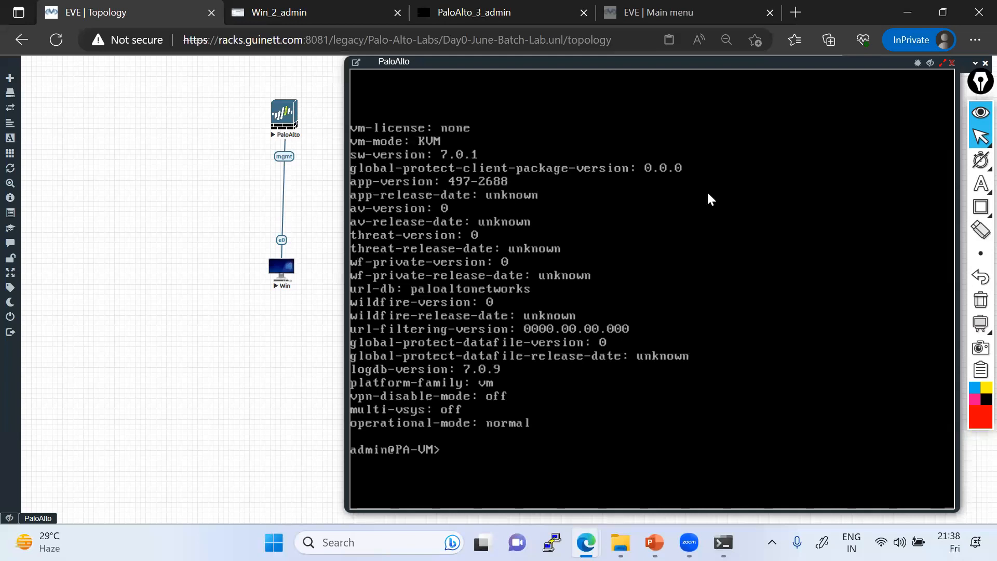
left_click(367, 487)
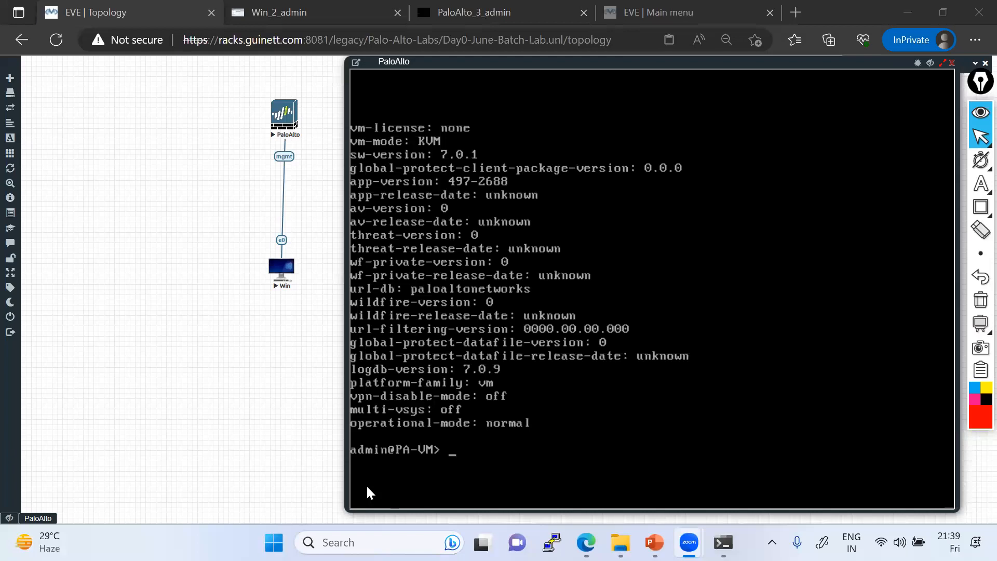
left_click(654, 540)
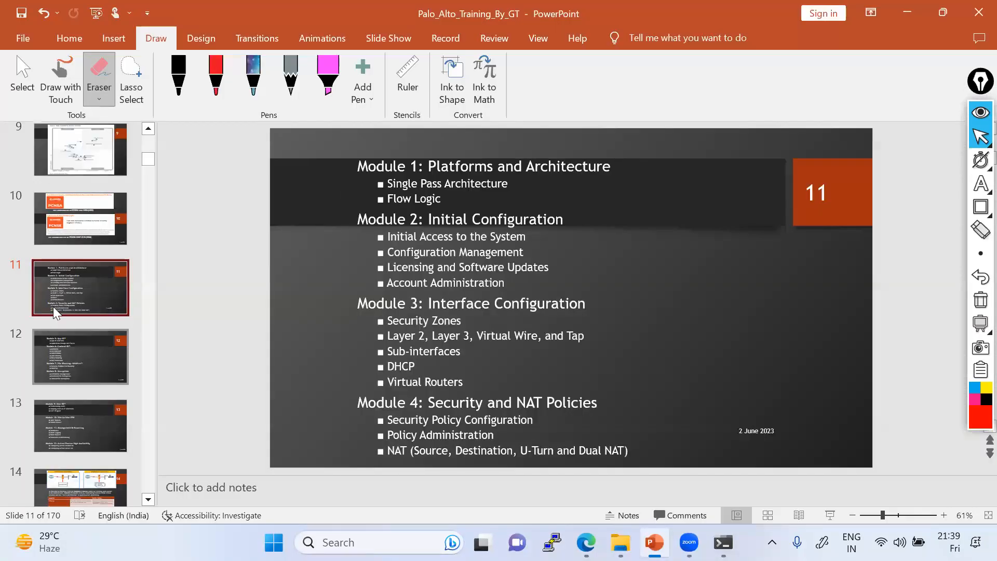
Step: Scroll the thumbnails and select slide 16, the SP3 architecture slide
scroll(78, 403, "down", 5)
scroll(80, 418, "down", 2)
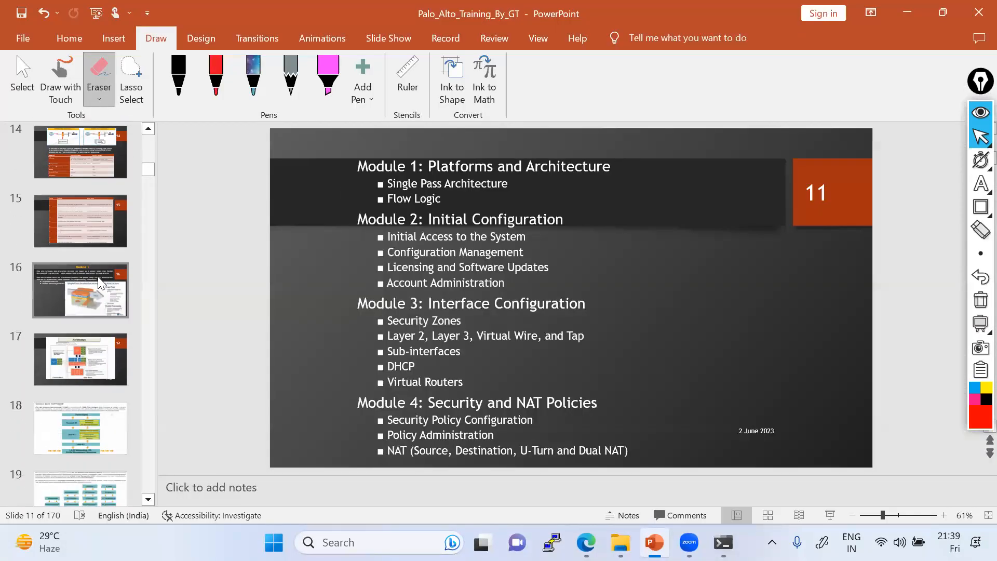
left_click(96, 290)
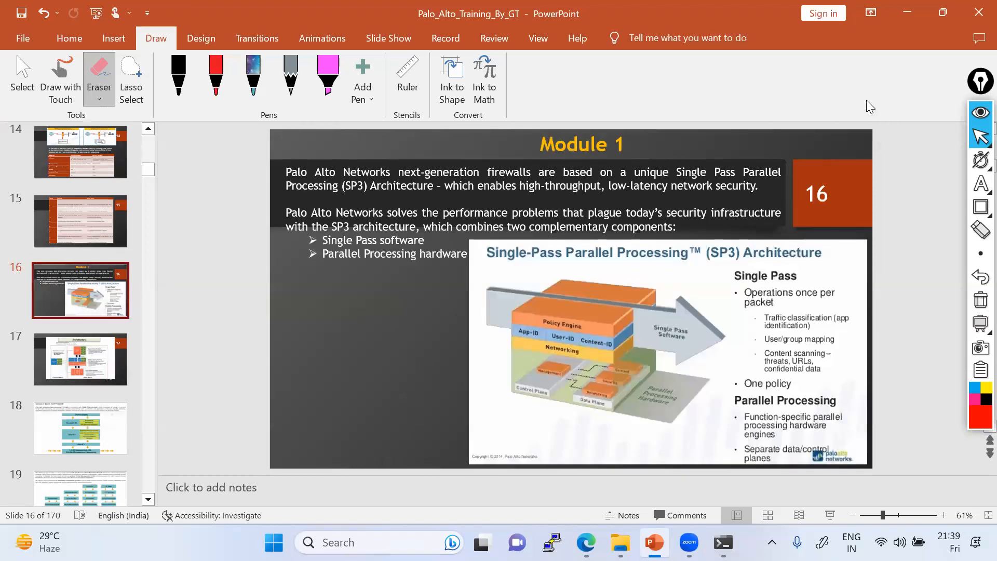